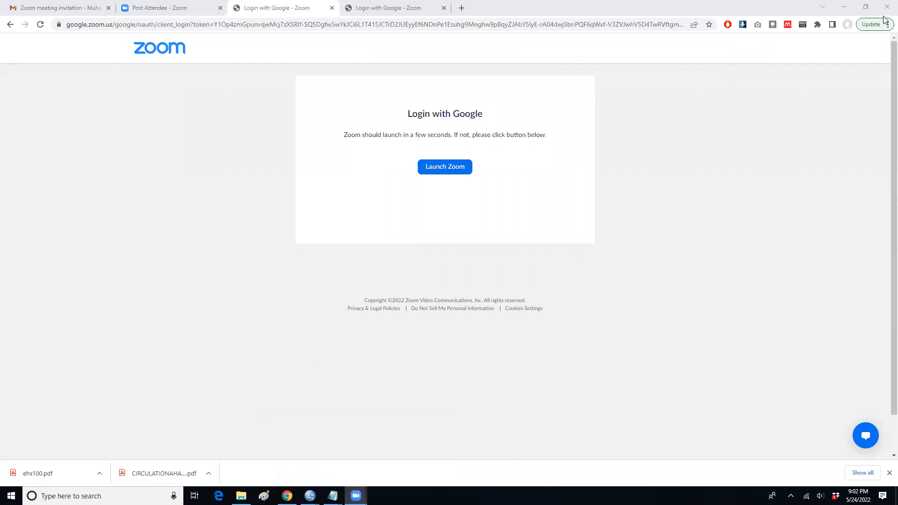
- Switch to the PE-all.sav data editor in SPSS and look through its variable list down to the last variable
left_click(844, 7)
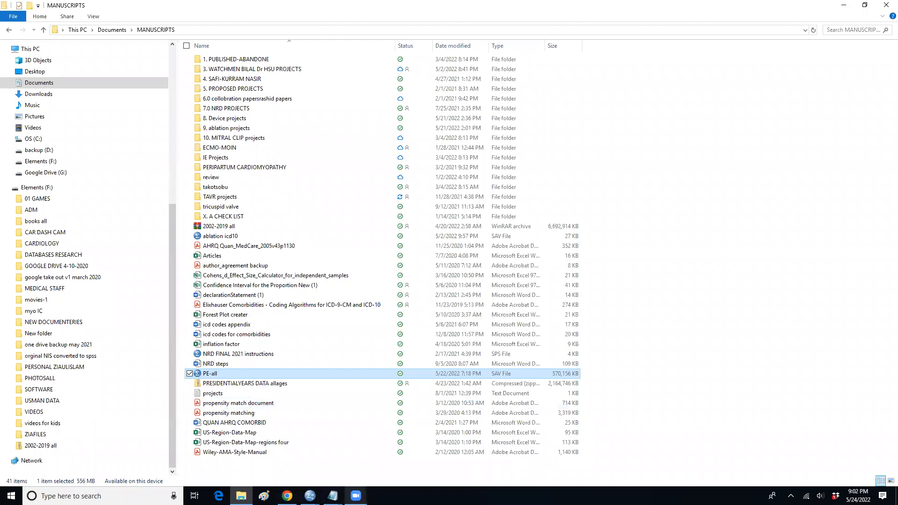
left_click(355, 496)
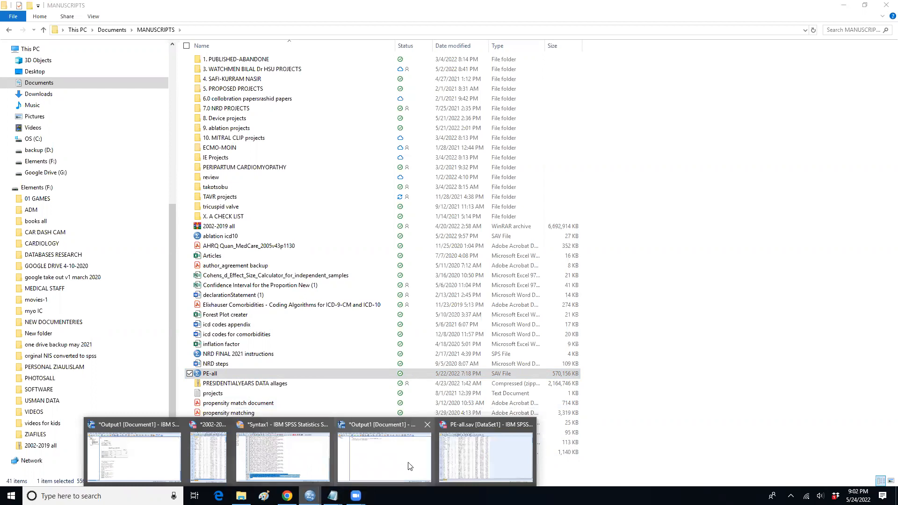
mouse_move(355, 495)
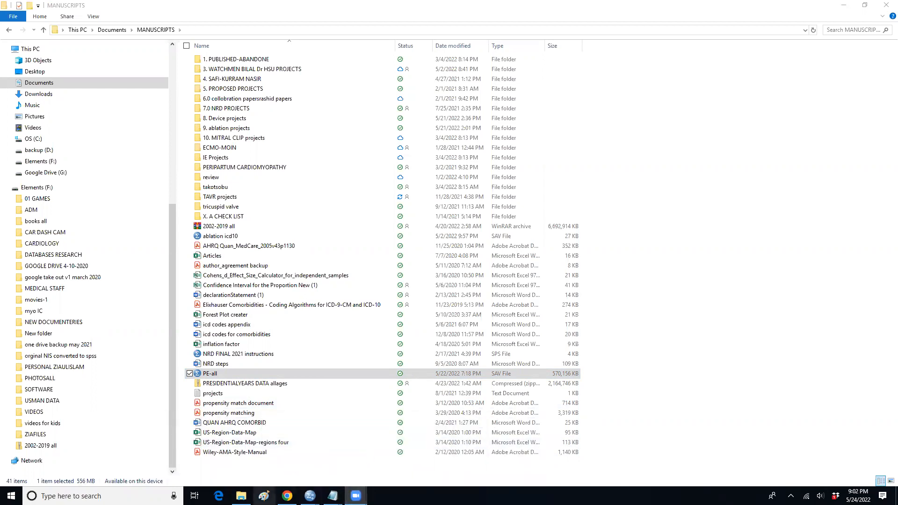
mouse_move(287, 496)
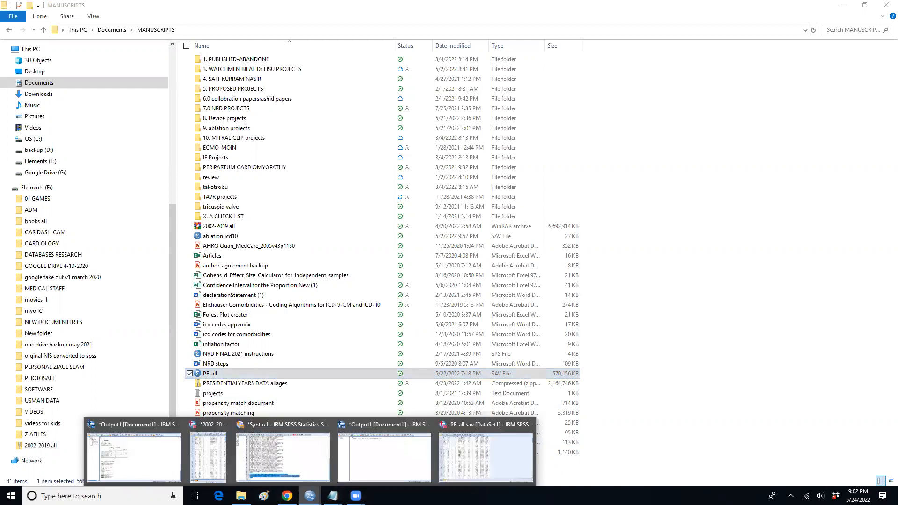
left_click(483, 455)
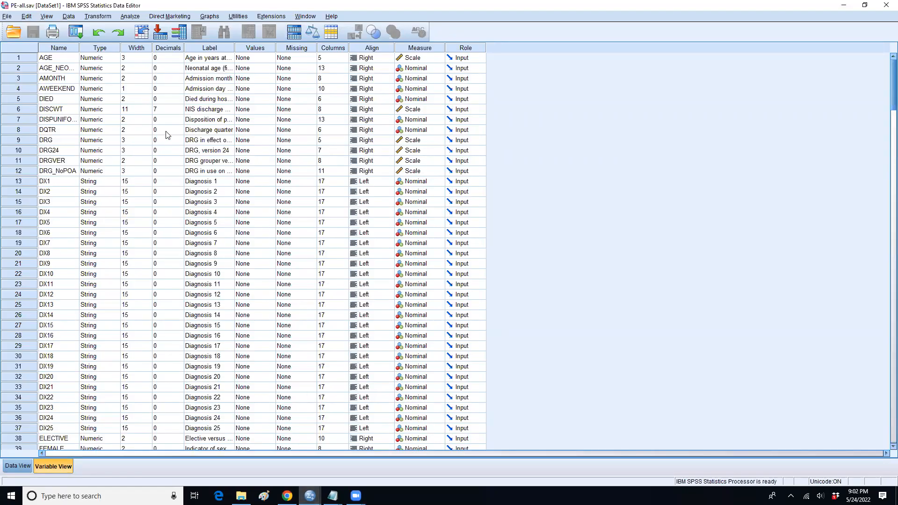
scroll(149, 197, "down", 13)
scroll(149, 197, "down", 20)
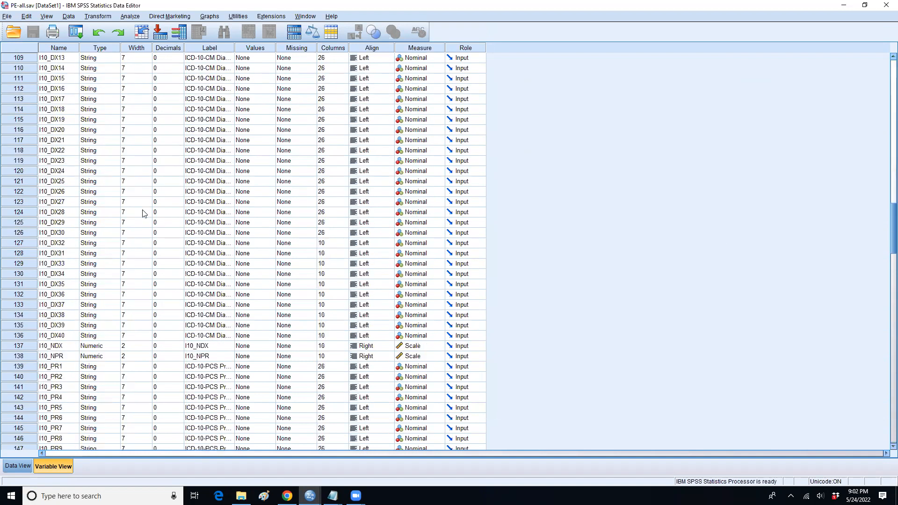
scroll(144, 216, "down", 20)
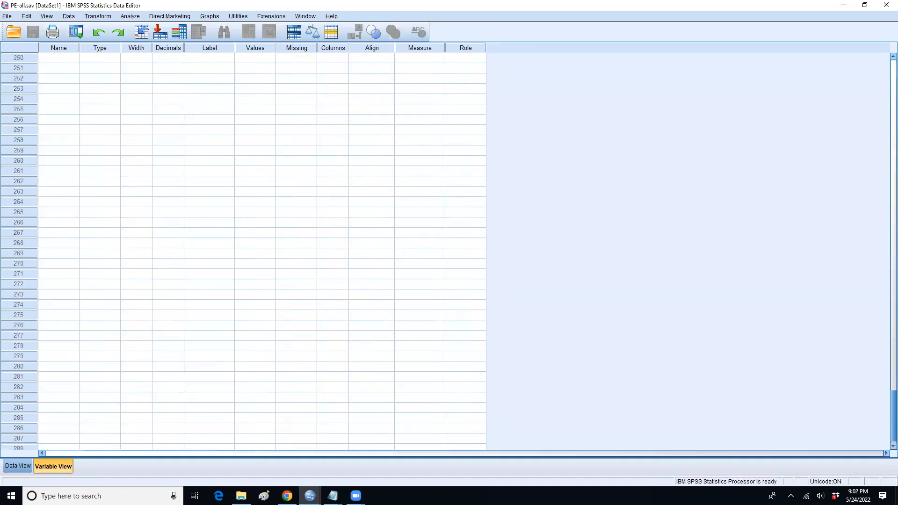
- Bring up the 2002-2019 all - Copy.sav dataset, look through its variables, and widen the Name column to fit the full names
left_click(311, 496)
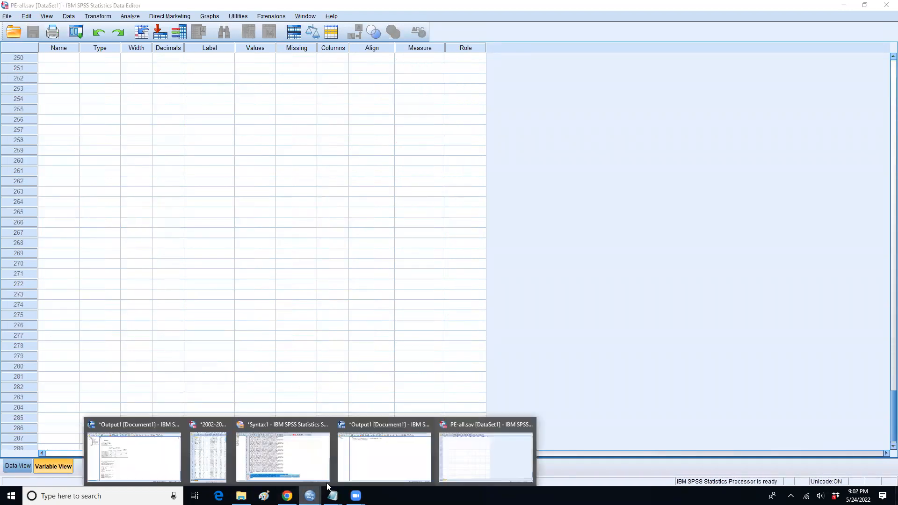
left_click(209, 448)
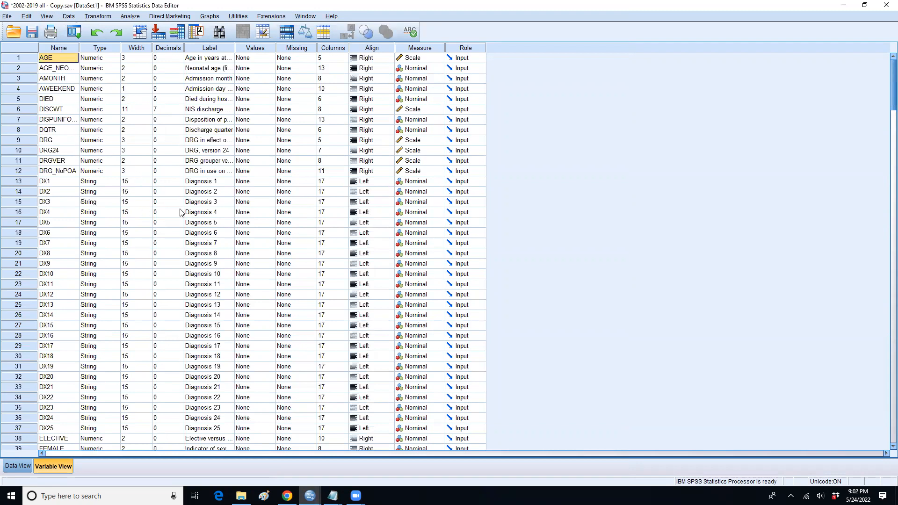
scroll(179, 201, "down", 20)
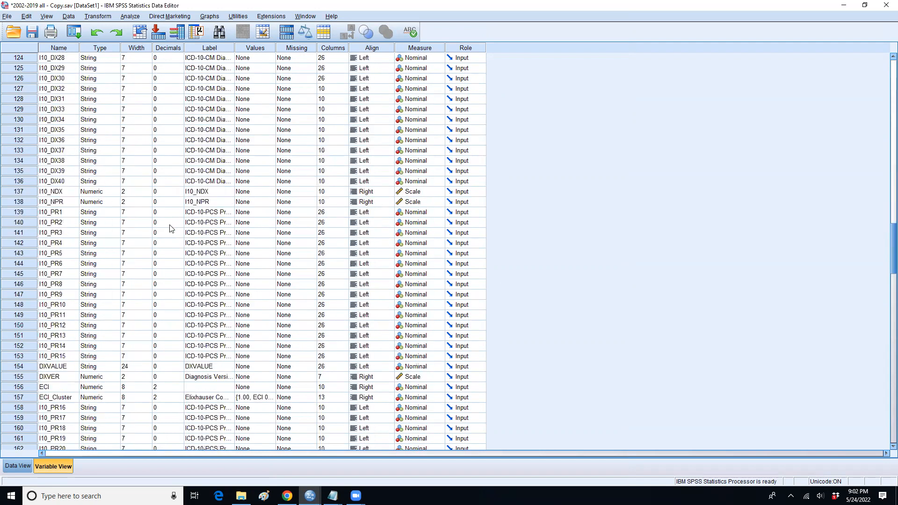
scroll(170, 229, "down", 20)
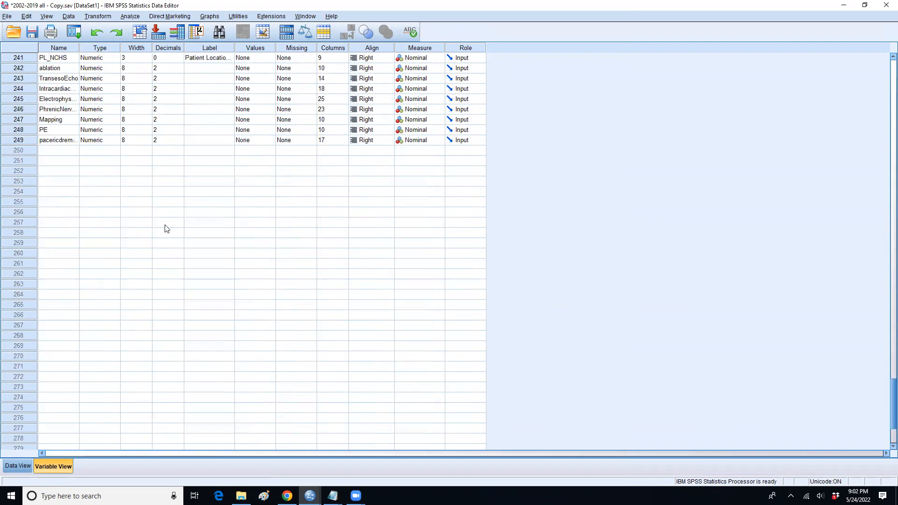
scroll(167, 229, "up", 20)
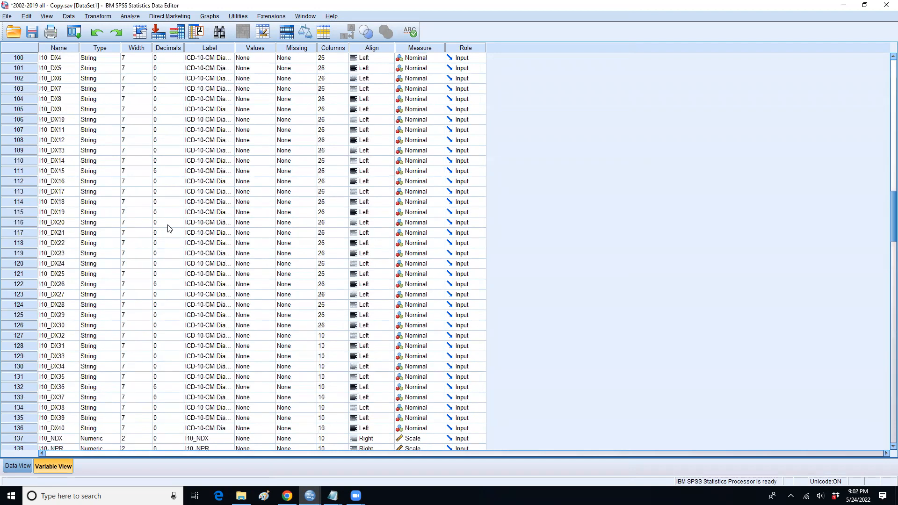
scroll(169, 229, "up", 20)
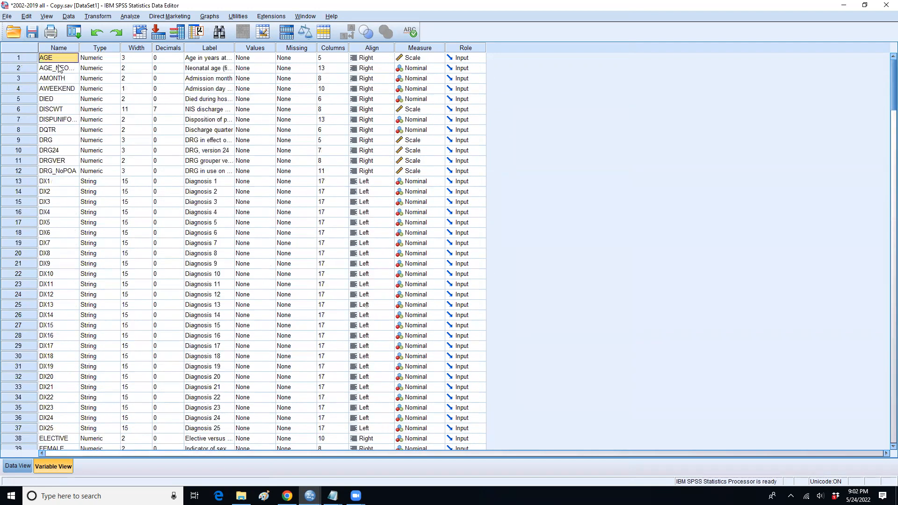
left_click_drag(79, 47, 114, 47)
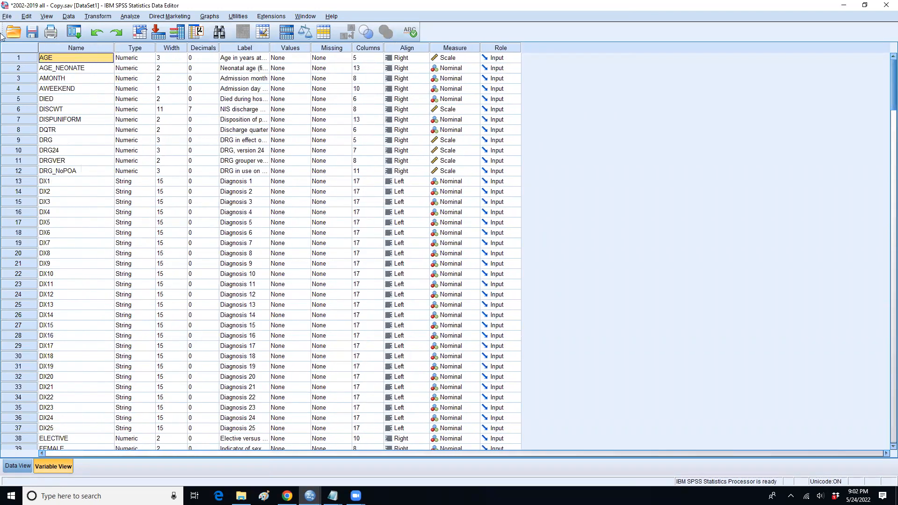
- Replace the ablation condition in Select Cases with PE=1
scroll(131, 271, "down", 20)
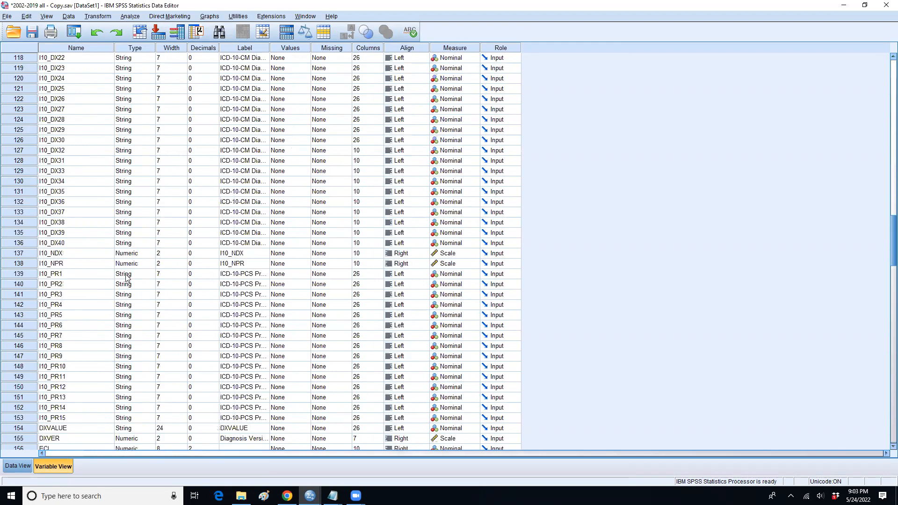
left_click(68, 17)
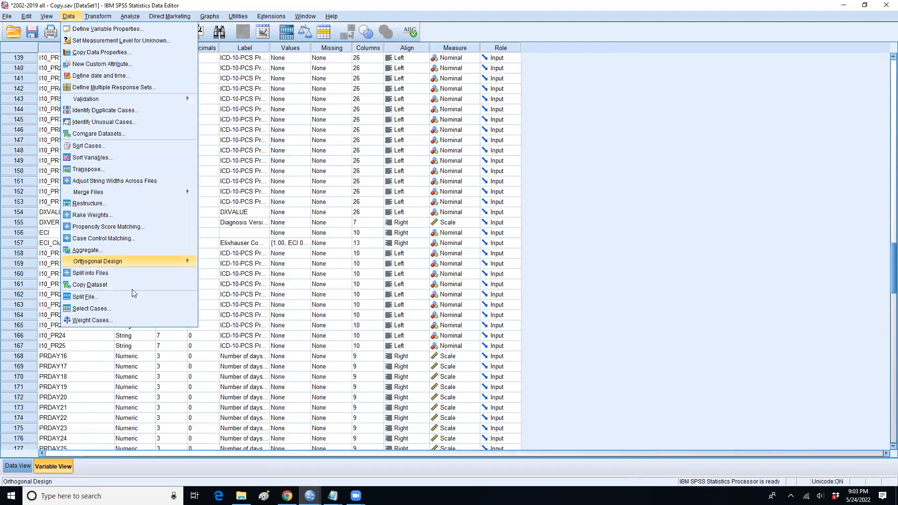
left_click(132, 309)
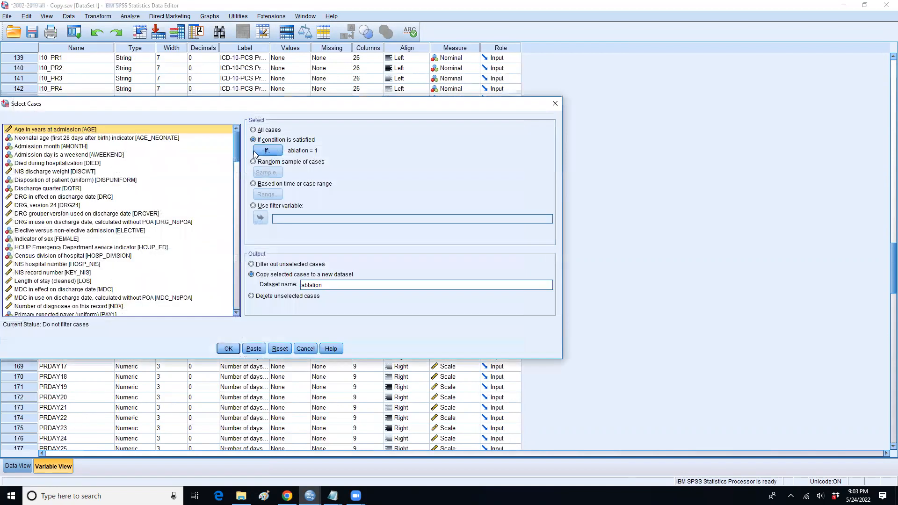
left_click(267, 151)
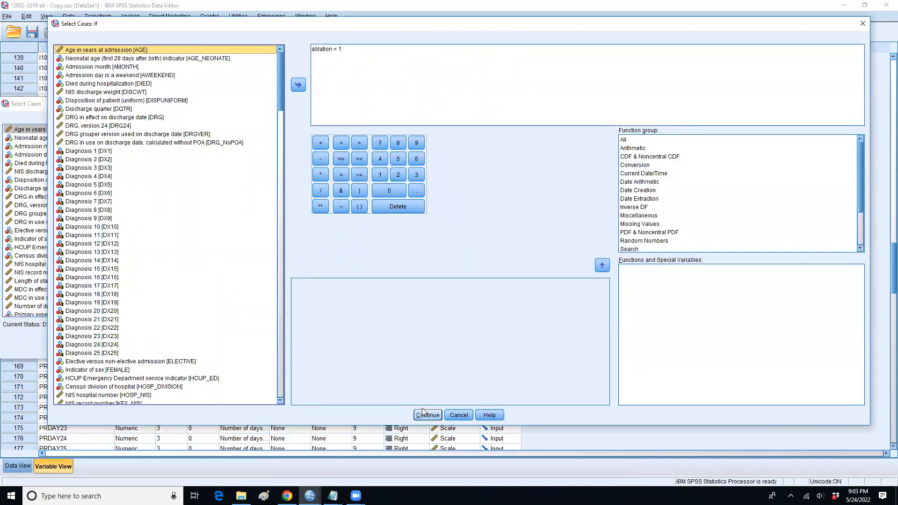
left_click_drag(279, 104, 279, 391)
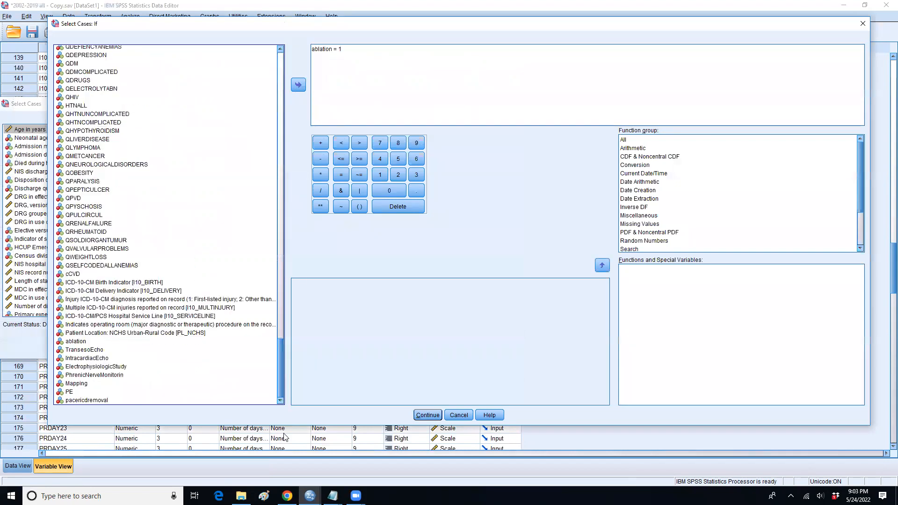
left_click(72, 393)
left_click(298, 85)
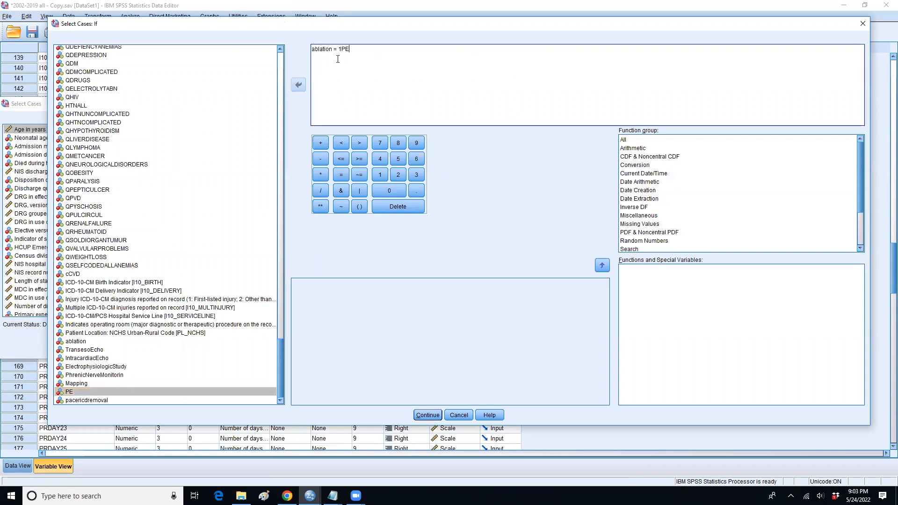
left_click_drag(342, 50, 312, 49)
key("BackSpace")
left_click(428, 416)
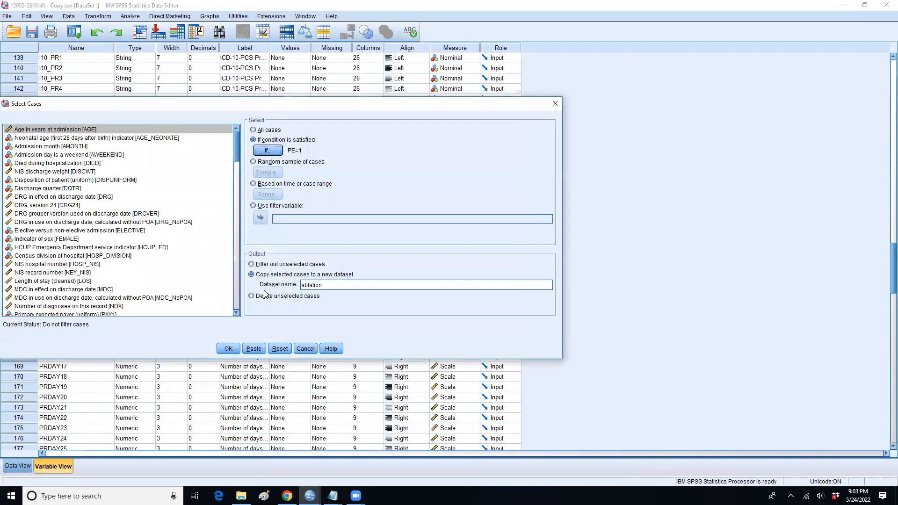
- Name the new dataset for the selected cases PE, and dismiss the case selection without running it
left_click_drag(323, 285, 283, 286)
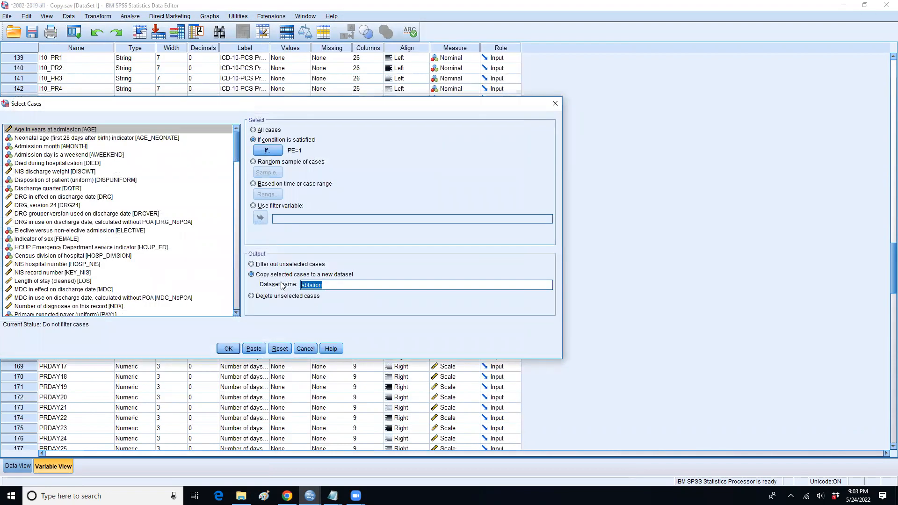
type("PE")
left_click(305, 349)
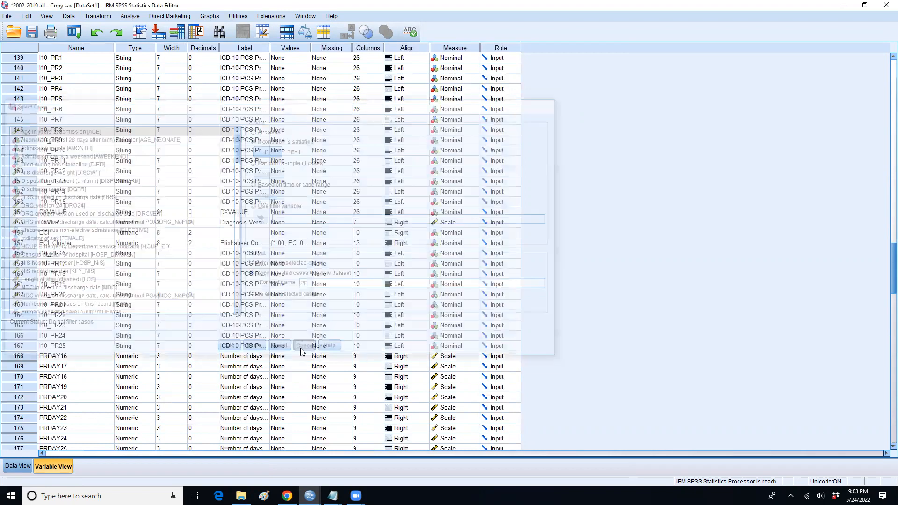
- Widen the Label column and review the variable labels from the start of the list down to the added comorbidity variables
scroll(112, 106, "up", 20)
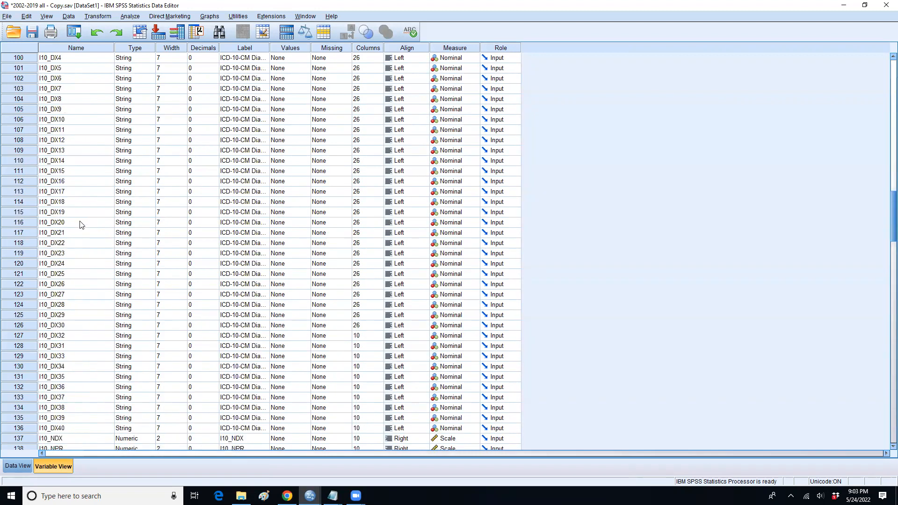
scroll(79, 236, "up", 5)
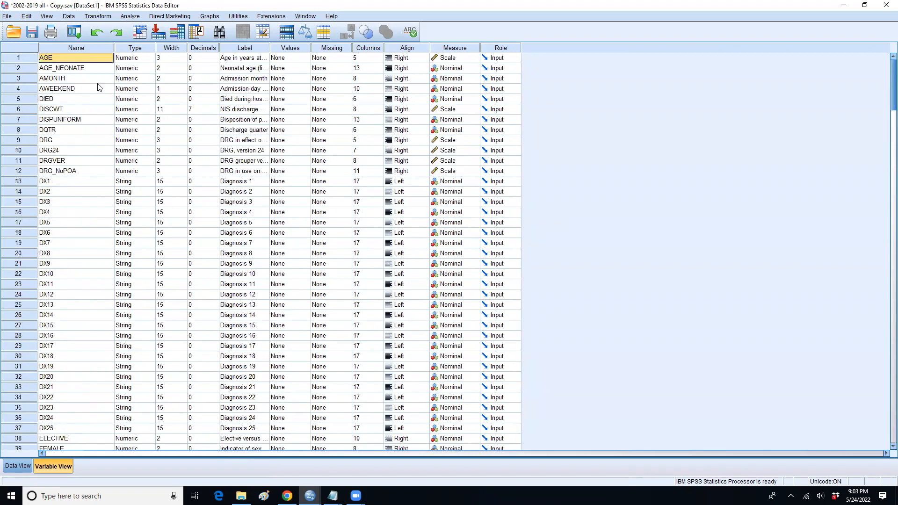
scroll(253, 70, "down", 12)
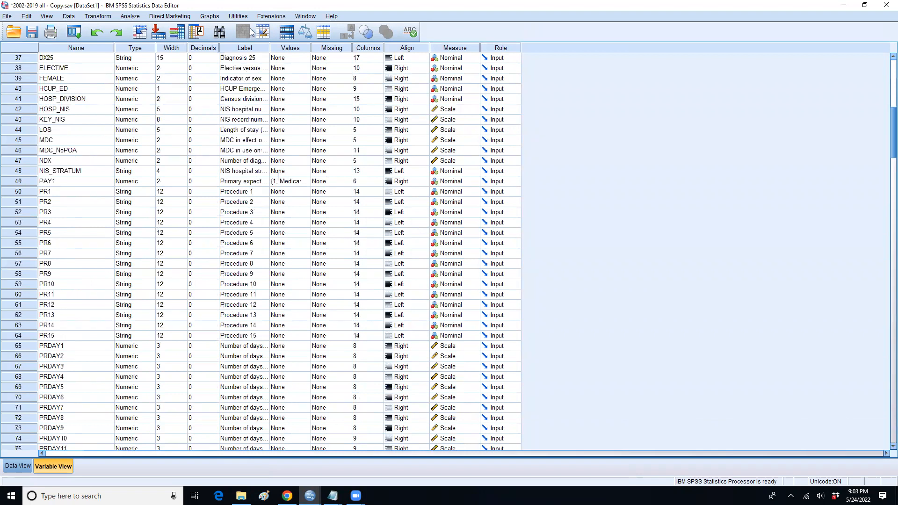
left_click_drag(270, 48, 313, 58)
scroll(275, 144, "down", 7)
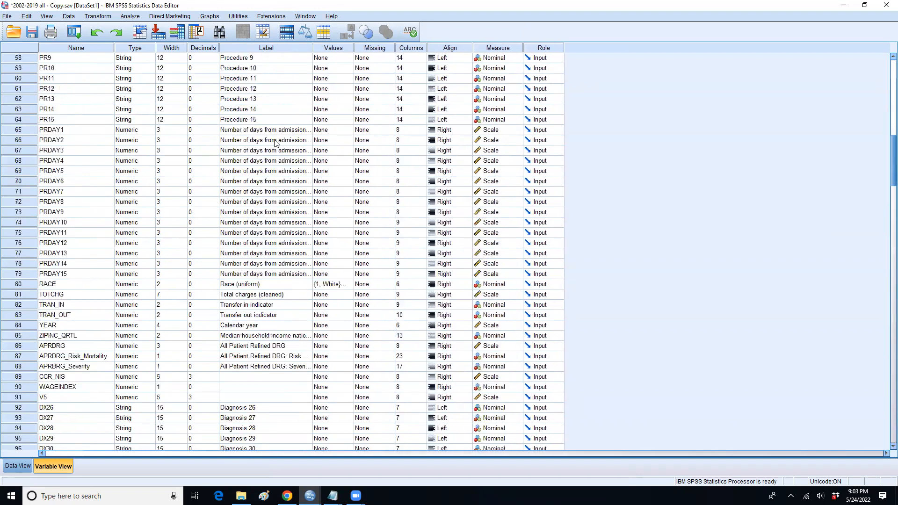
scroll(275, 143, "down", 5)
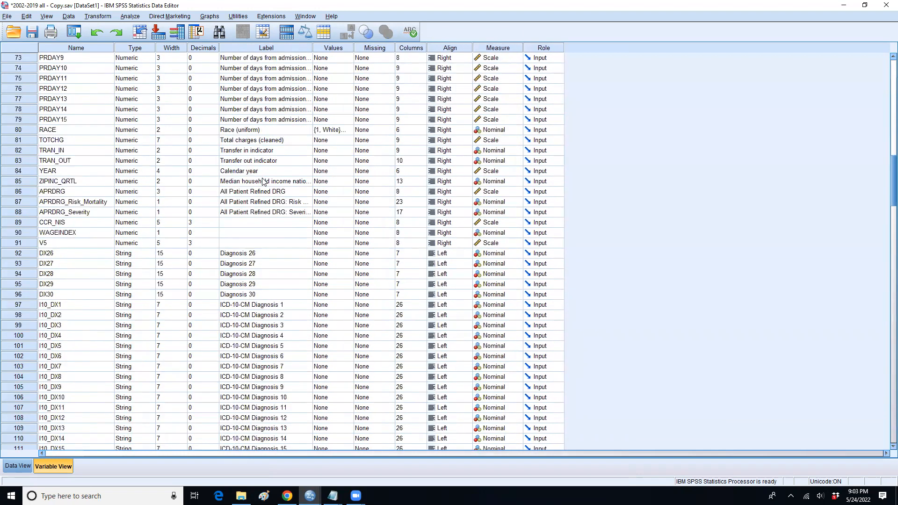
scroll(263, 182, "down", 20)
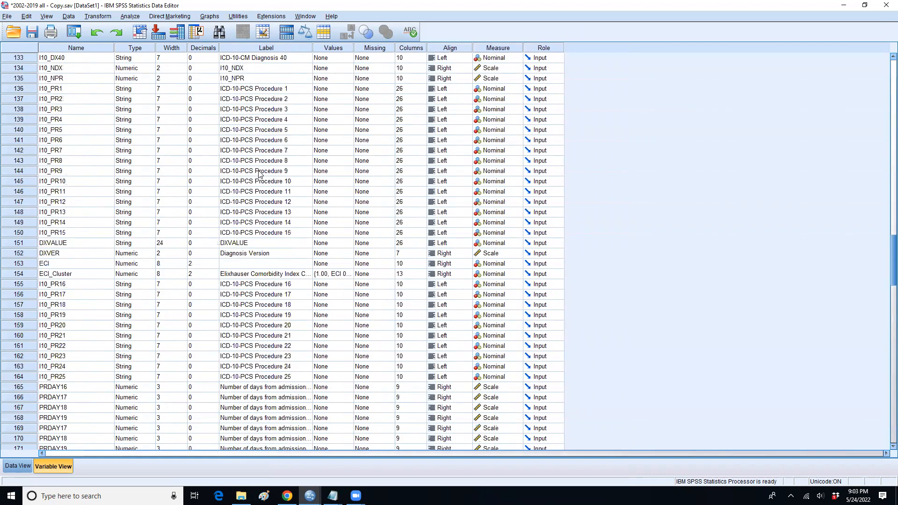
scroll(261, 174, "down", 11)
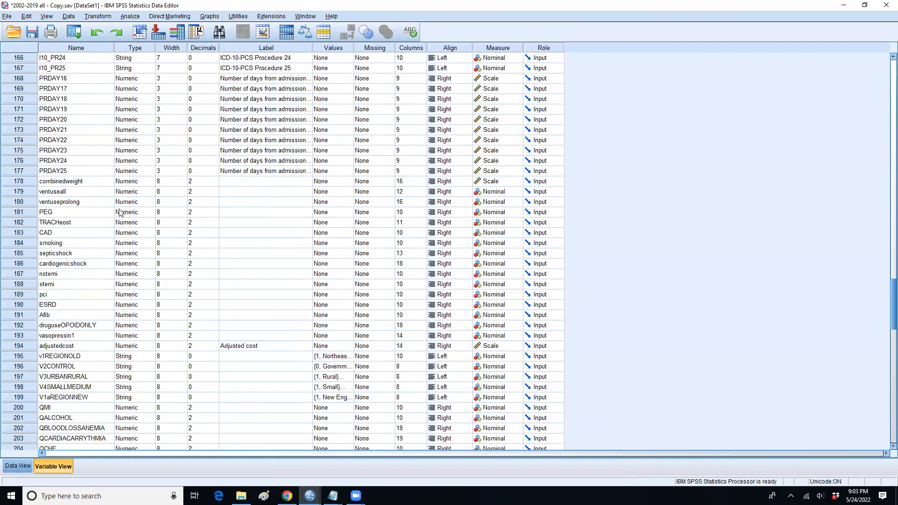
- Highlight the variable names from combinedweight through QMI, and widen the Values column to show the value labels
left_click_drag(64, 186, 96, 414)
scroll(79, 232, "down", 2)
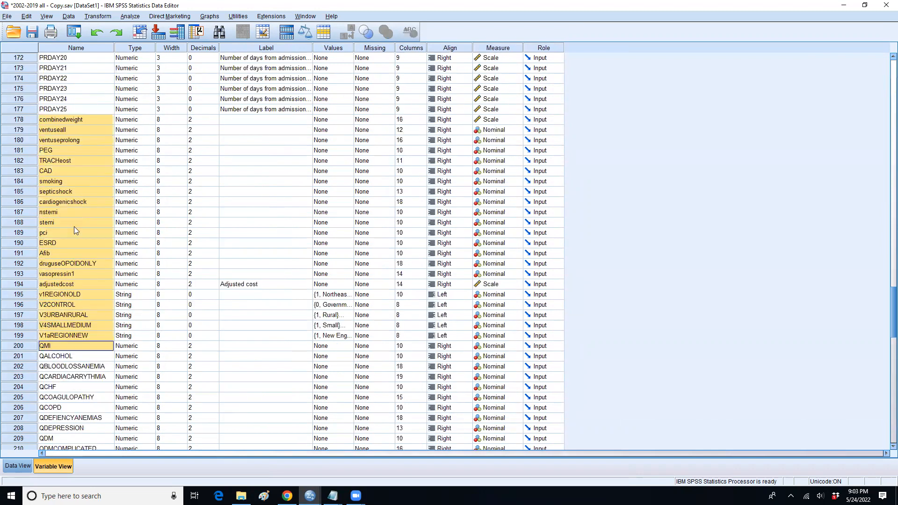
double_click(369, 48)
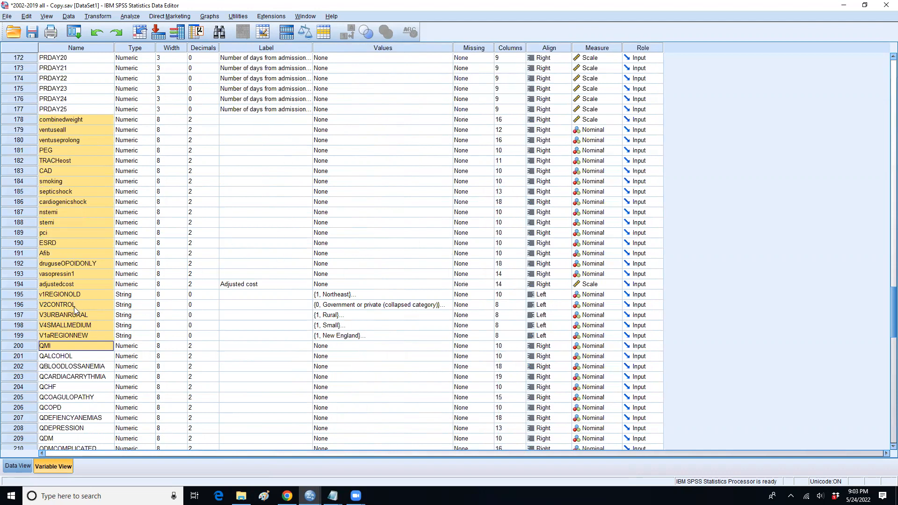
- Highlight the comorbidity variable names from QALCOHOL through QMETCANCER and review the variables that follow
scroll(290, 286, "down", 2)
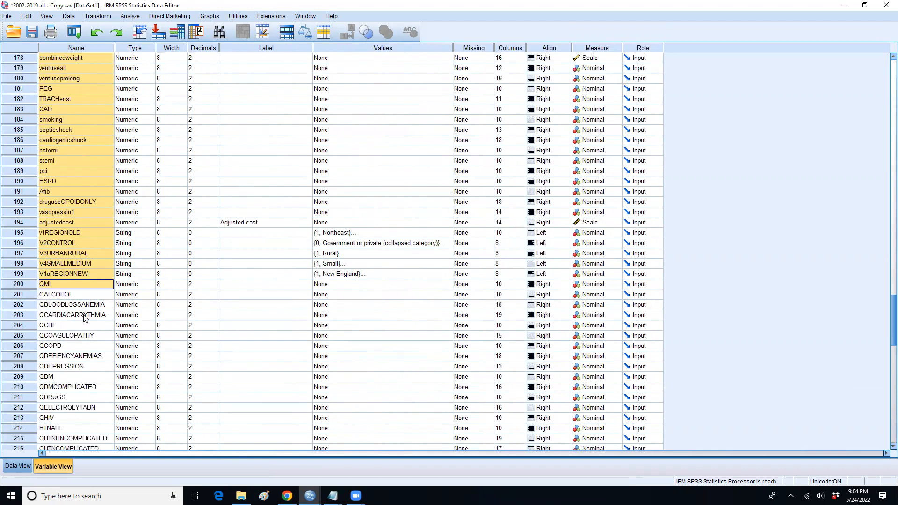
scroll(74, 304, "down", 2)
left_click_drag(59, 234, 70, 432)
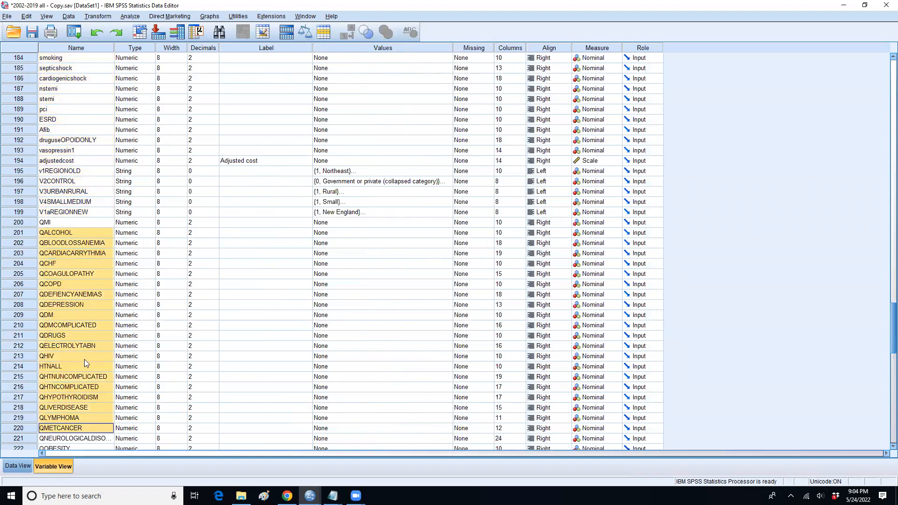
scroll(84, 360, "down", 2)
scroll(77, 344, "down", 2)
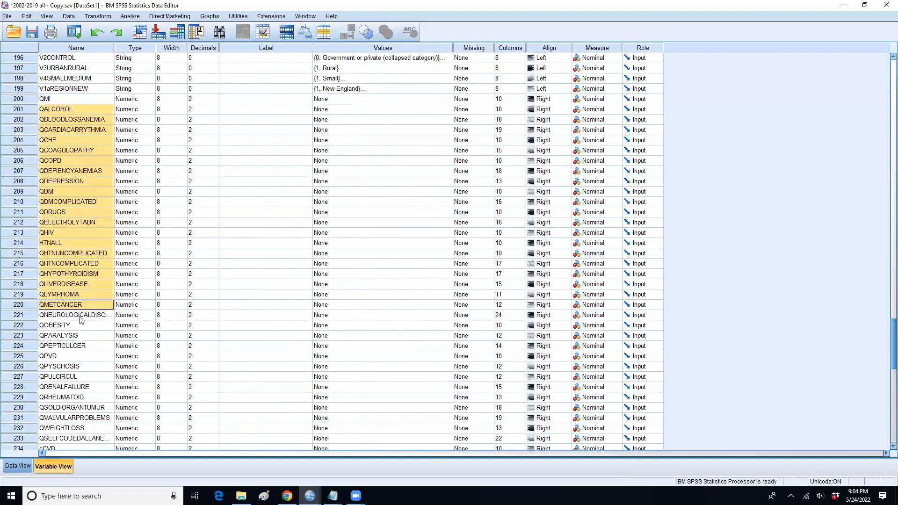
- Highlight the comorbidity variable names up through QSELFCODEDALLANE and review the remaining variables to the end of the list
scroll(75, 333, "down", 4)
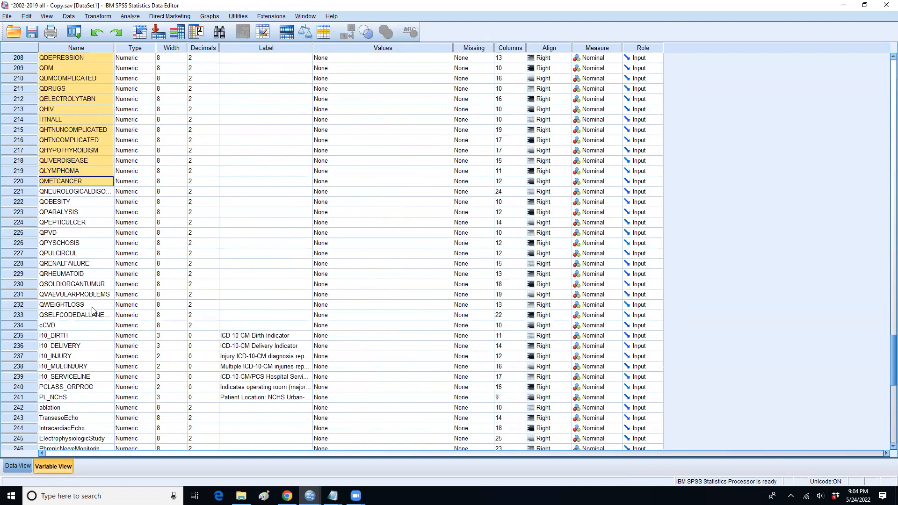
left_click_drag(79, 316, 60, 110)
scroll(96, 262, "down", 4)
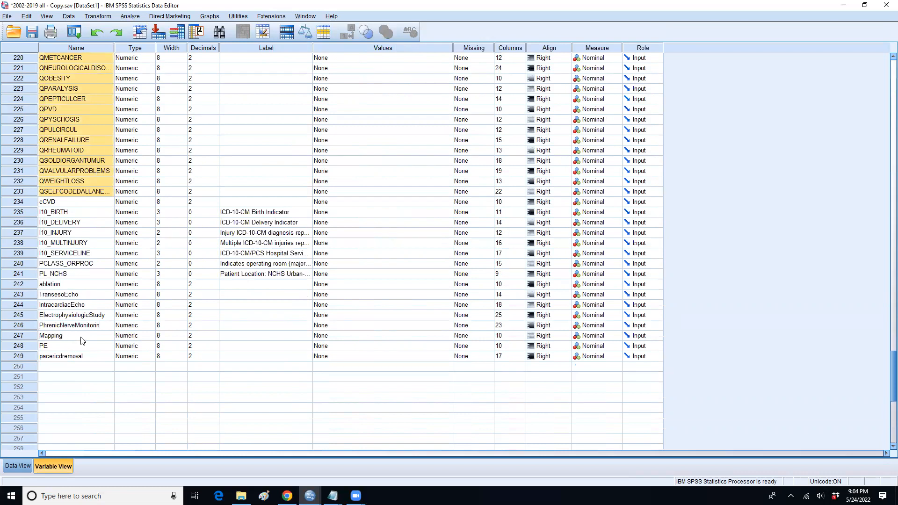
scroll(96, 283, "up", 5)
scroll(100, 280, "up", 20)
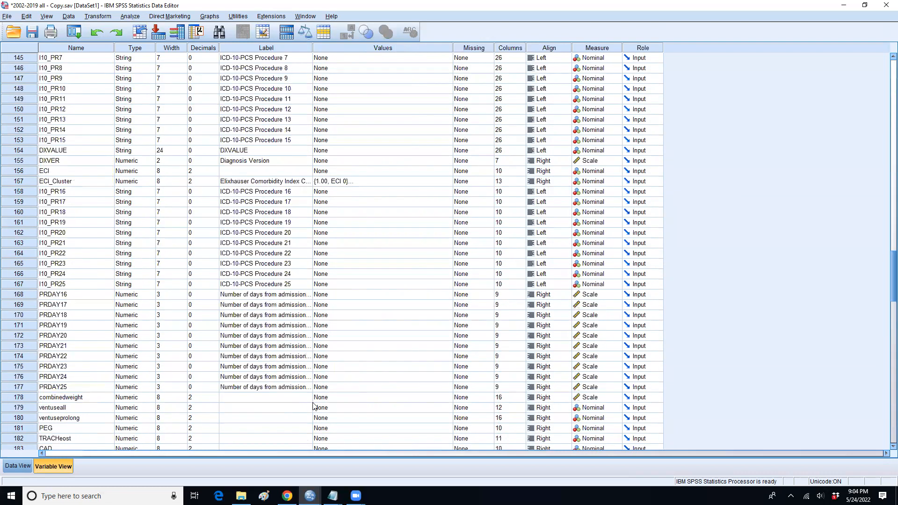
- Switch to File Explorer and open the Table 1a document from the SAVR vs tavr ViV folder in TAVR projects
left_click(241, 496)
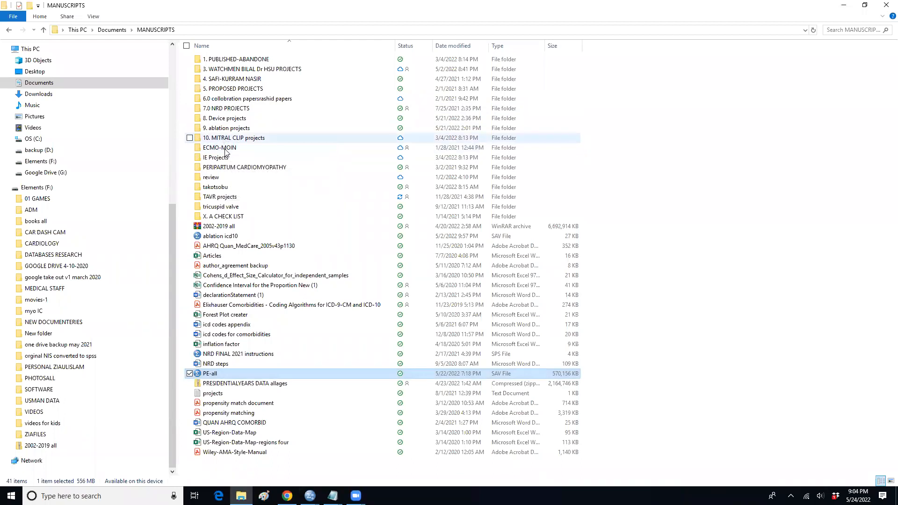
double_click(220, 197)
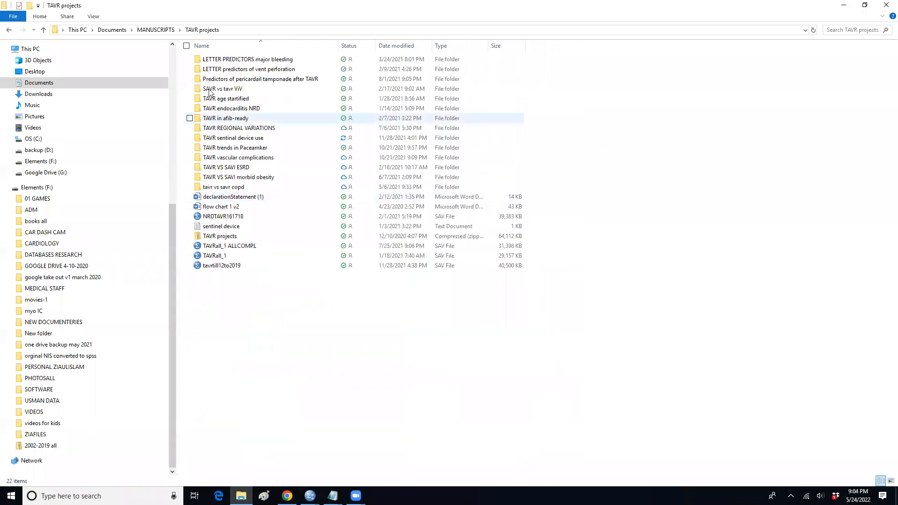
double_click(231, 111)
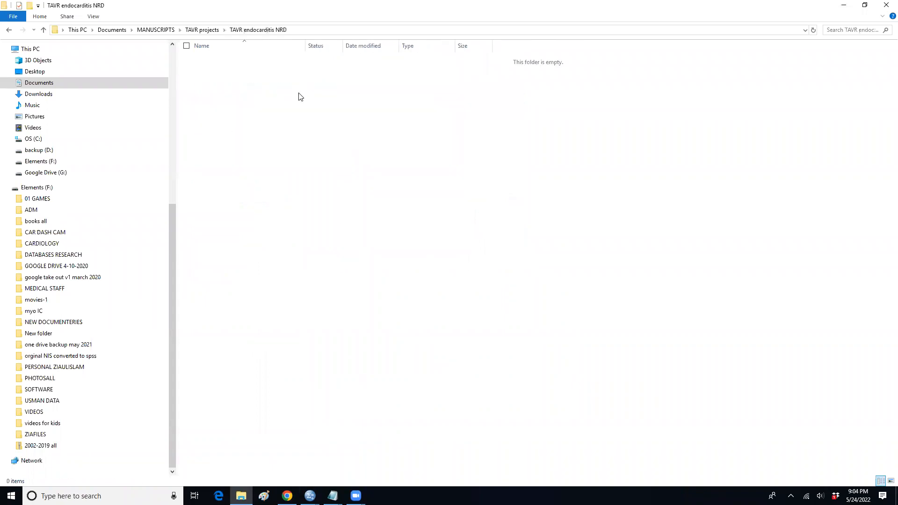
left_click(9, 29)
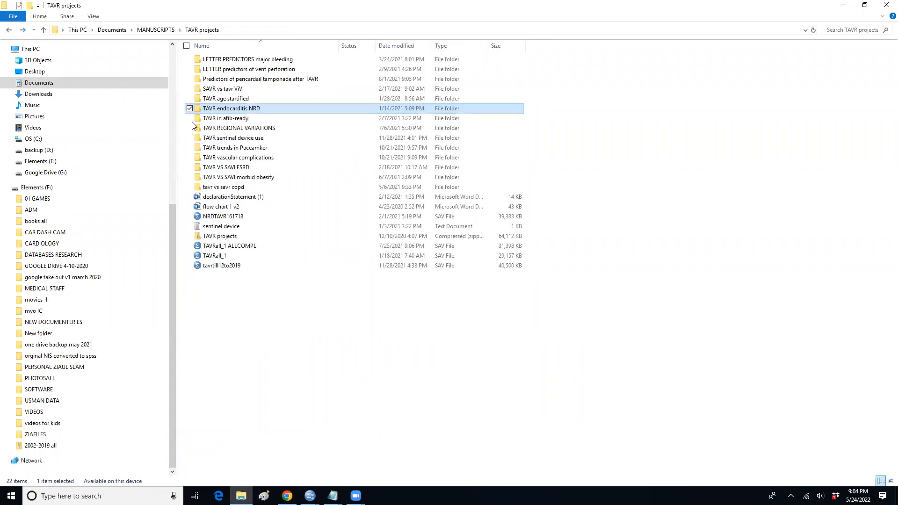
double_click(232, 91)
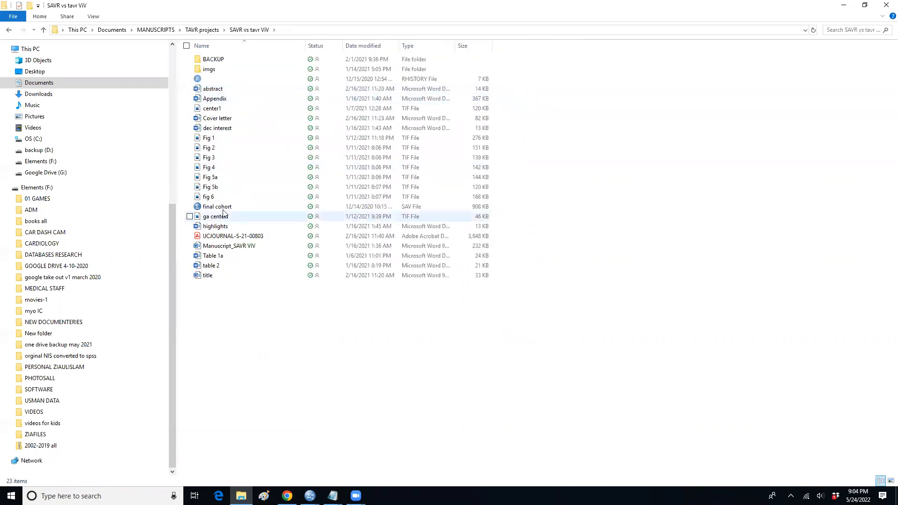
left_click(220, 258)
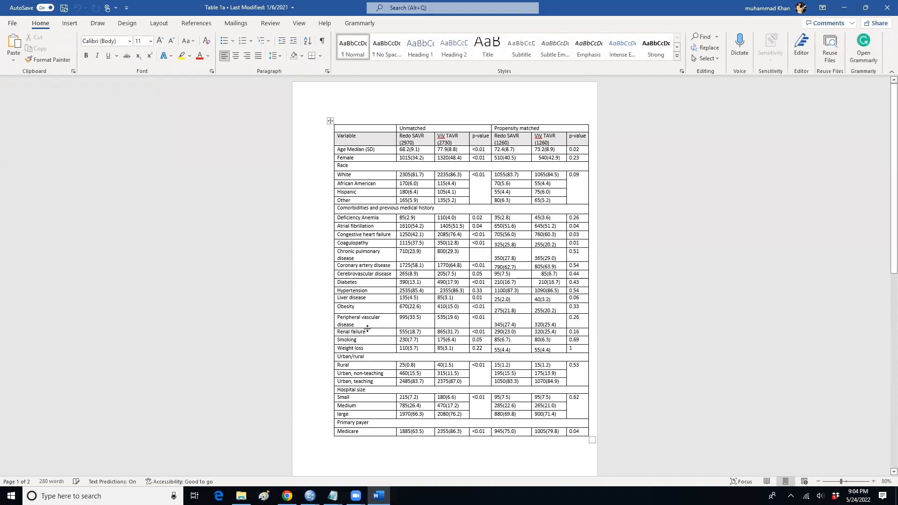
- Highlight Renal failure, and then the comorbidity names from Deficiency Anemia to Weight loss in the baseline table
left_click_drag(365, 332, 335, 332)
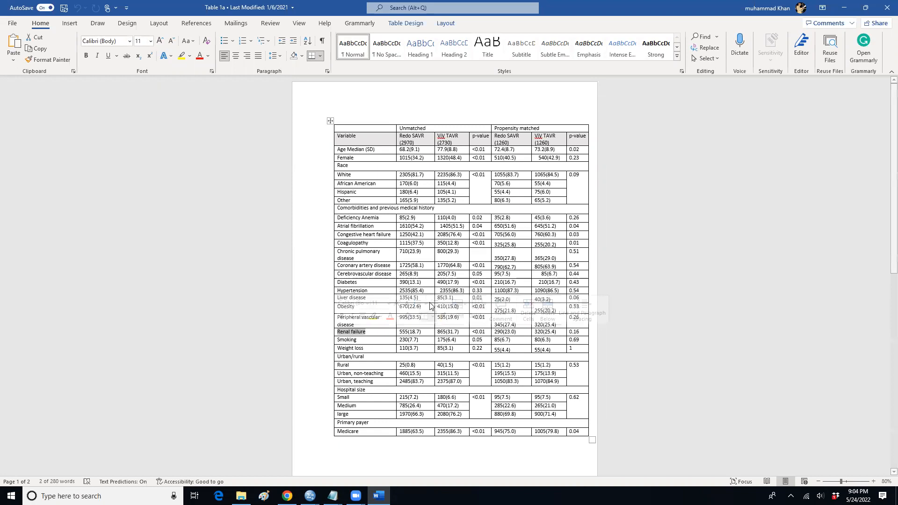
left_click(603, 305)
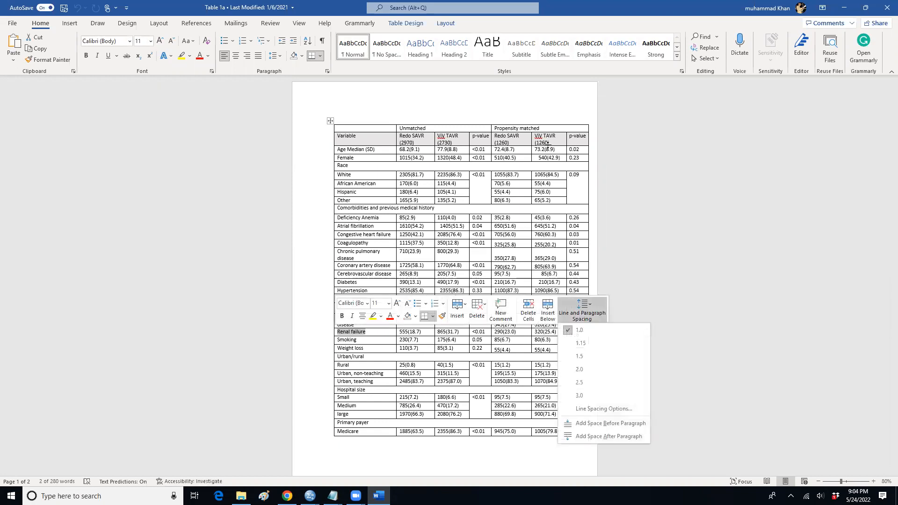
left_click(379, 324)
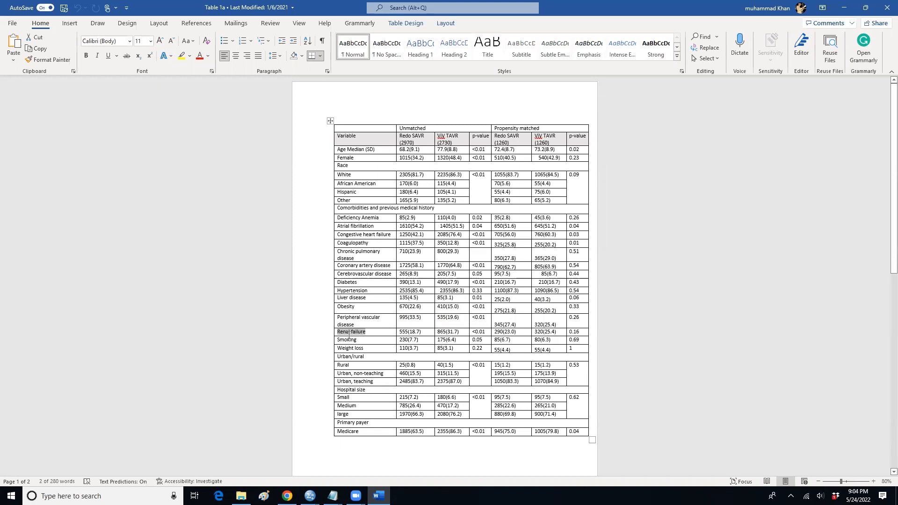
left_click_drag(348, 334, 344, 284)
left_click_drag(347, 240, 343, 217)
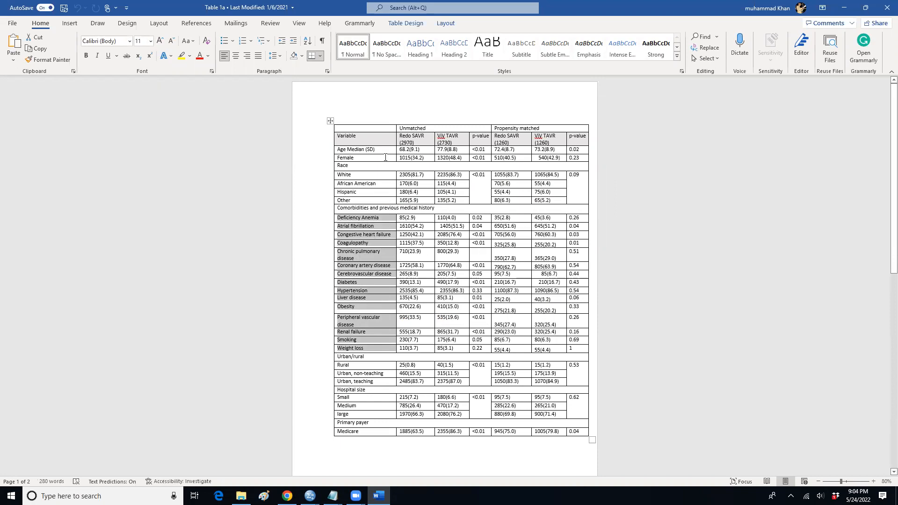
left_click(387, 339)
- Highlight the unmatched Redo SAVR and ViV TAVR columns and review the rest of the baseline table
left_click_drag(416, 138, 452, 340)
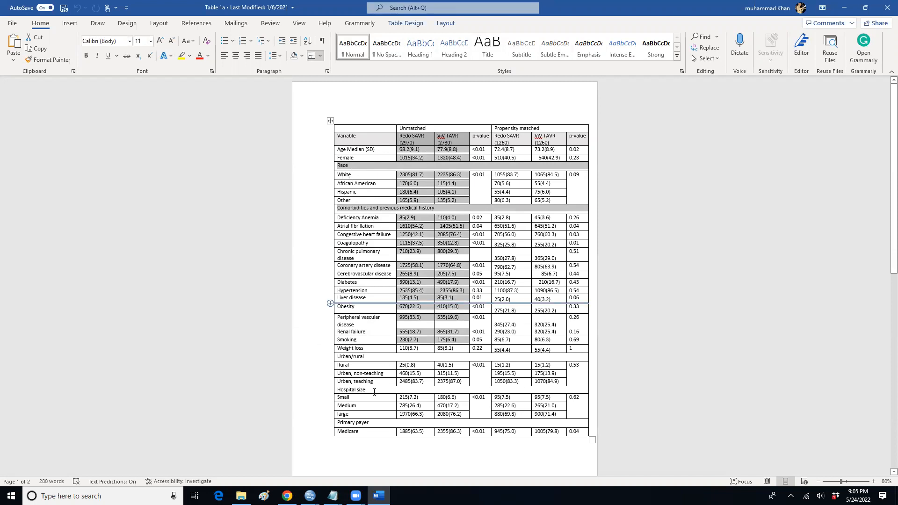
scroll(358, 388, "down", 4)
scroll(362, 382, "down", 2)
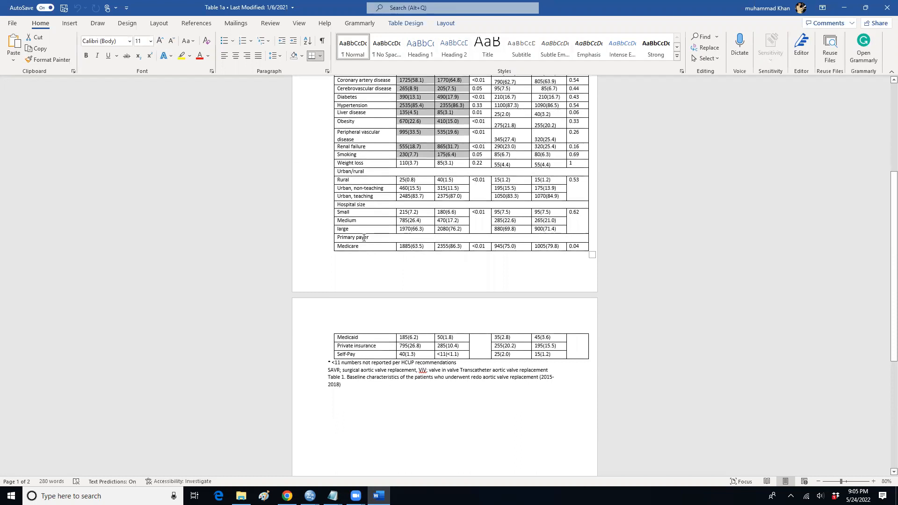
scroll(378, 312, "up", 4)
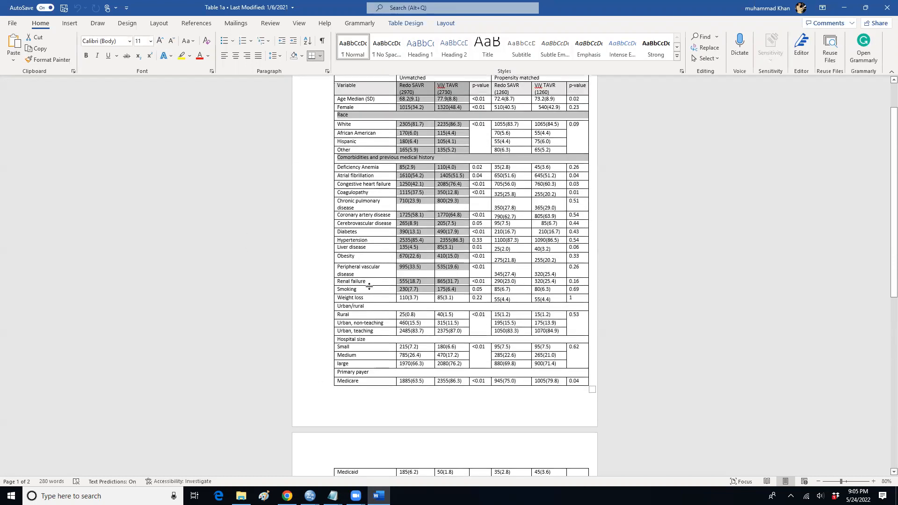
- Highlight the comorbidity names again and compare the propensity-matched group headings with the unmatched ones
left_click_drag(370, 299, 368, 167)
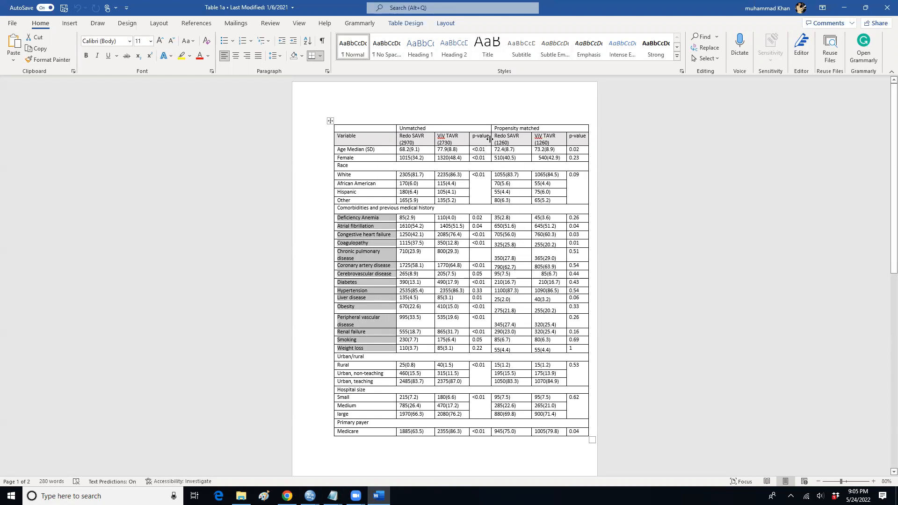
left_click_drag(501, 131, 549, 137)
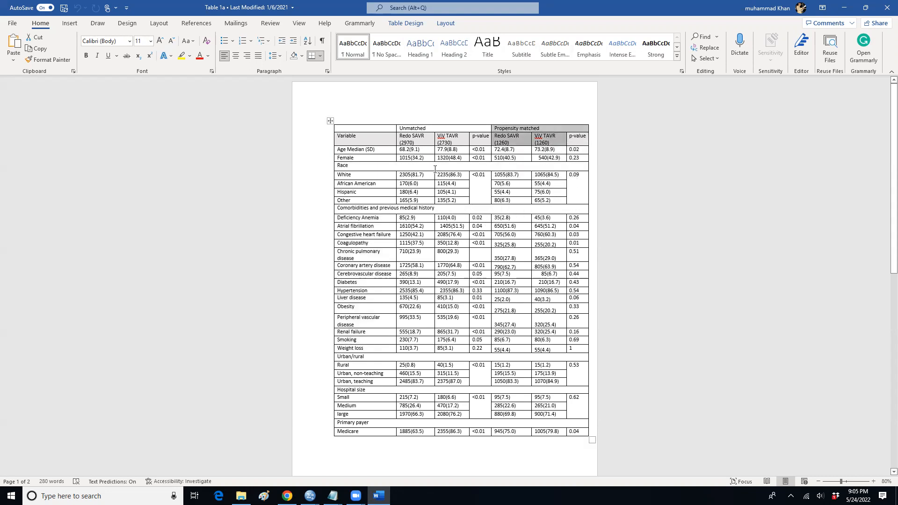
left_click_drag(463, 160, 416, 129)
- Switch back to the 2002-2019 dataset in SPSS and look through the available analysis procedures
left_click(310, 496)
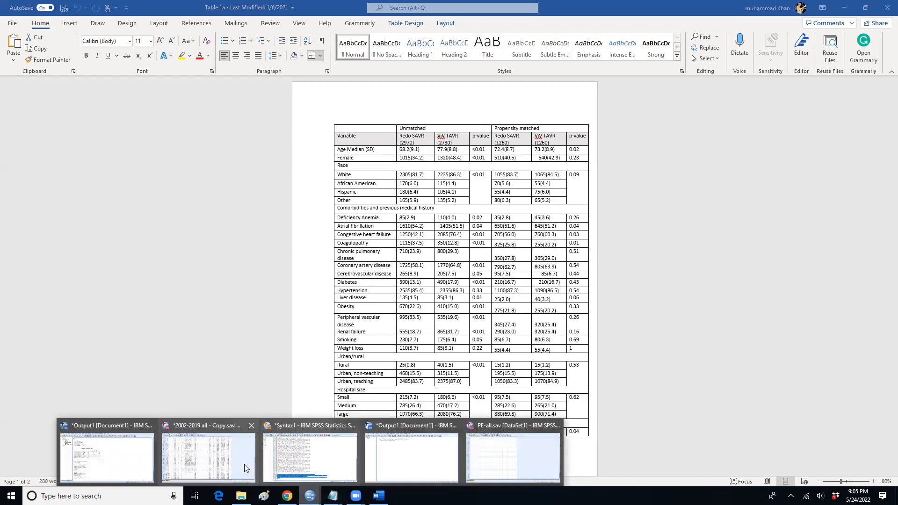
left_click(253, 439)
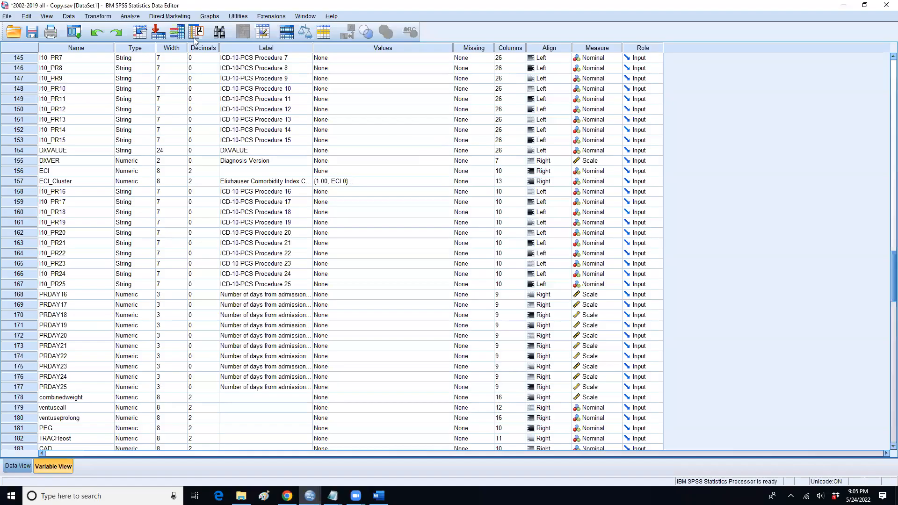
left_click(130, 16)
mouse_move(187, 48)
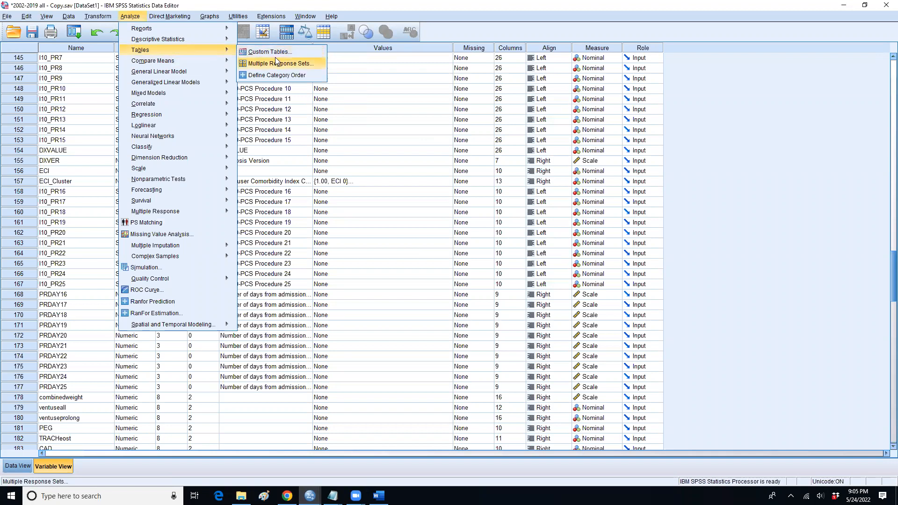
mouse_move(218, 41)
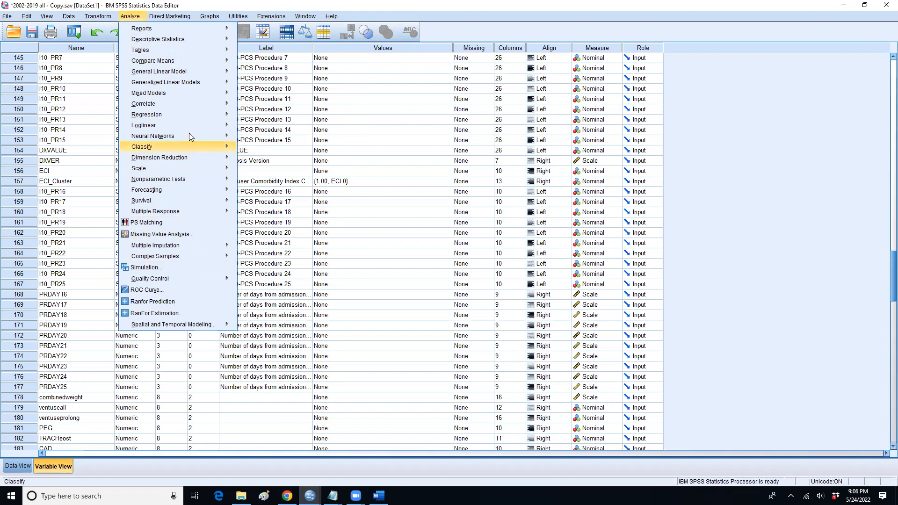
mouse_move(202, 115)
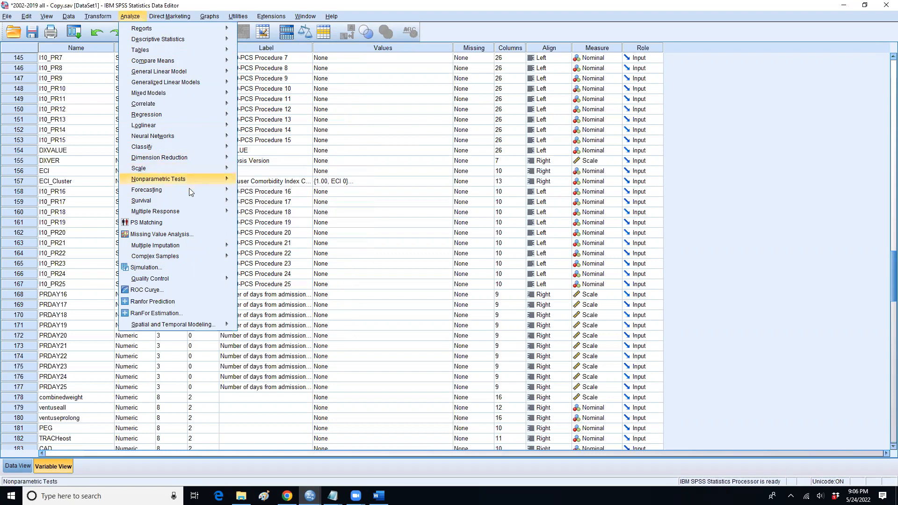
mouse_move(229, 119)
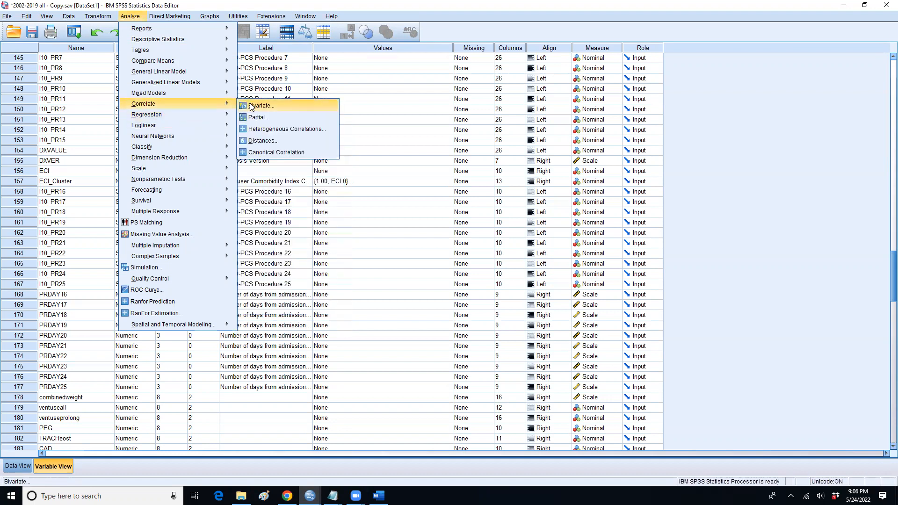
- Run a bivariate correlation of pci, ESRD and Afib with Kendall's tau-b and Spearman enabled alongside Pearson
left_click(250, 106)
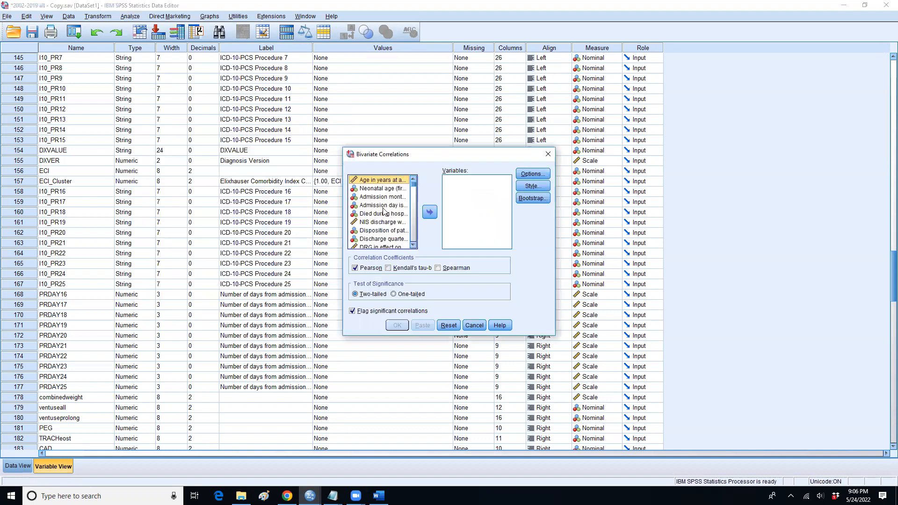
left_click(389, 269)
left_click(437, 268)
left_click_drag(414, 186, 414, 217)
left_click_drag(363, 195, 463, 192)
left_click(367, 195)
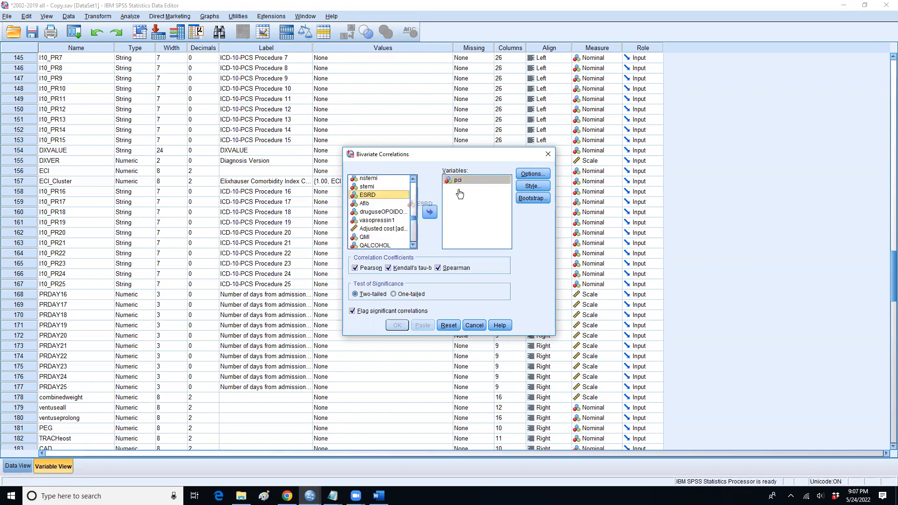
left_click(429, 212)
left_click_drag(365, 197, 451, 200)
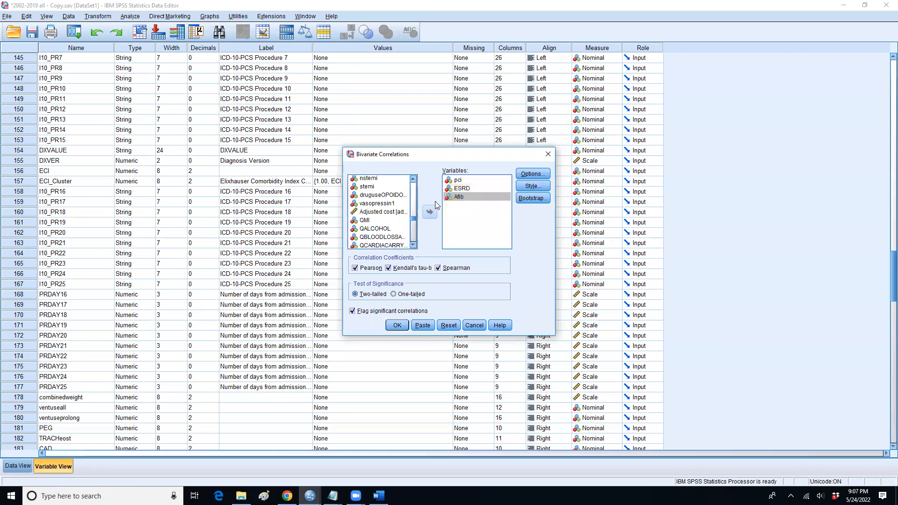
left_click(455, 181)
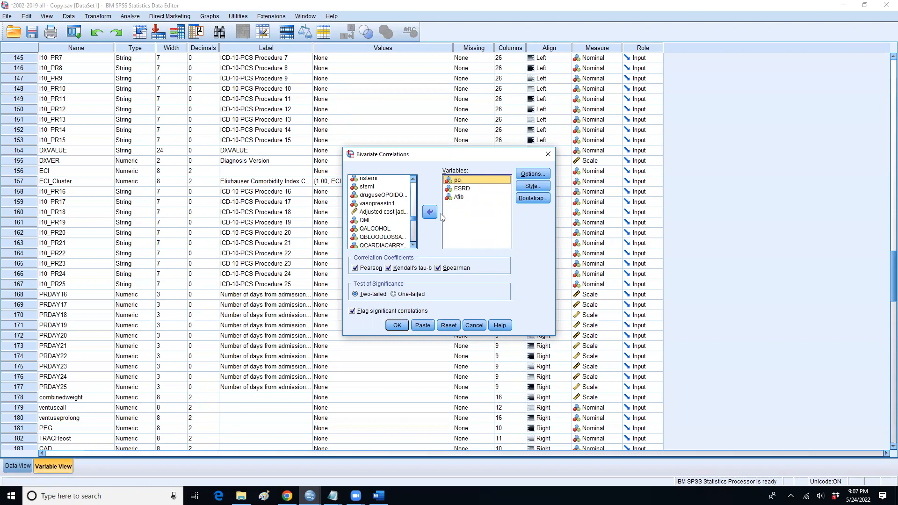
left_click(397, 326)
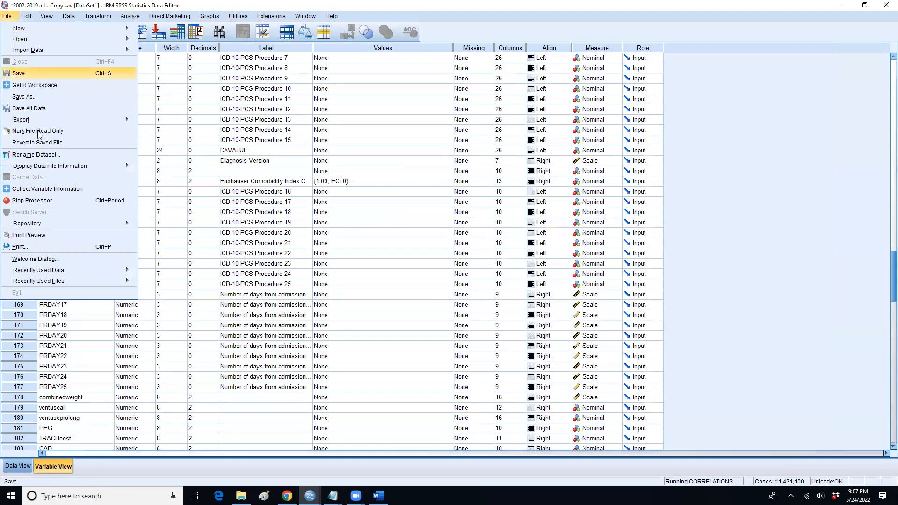
- Stop the processor to abort the running correlation and bring up the open SPSS windows
left_click(7, 17)
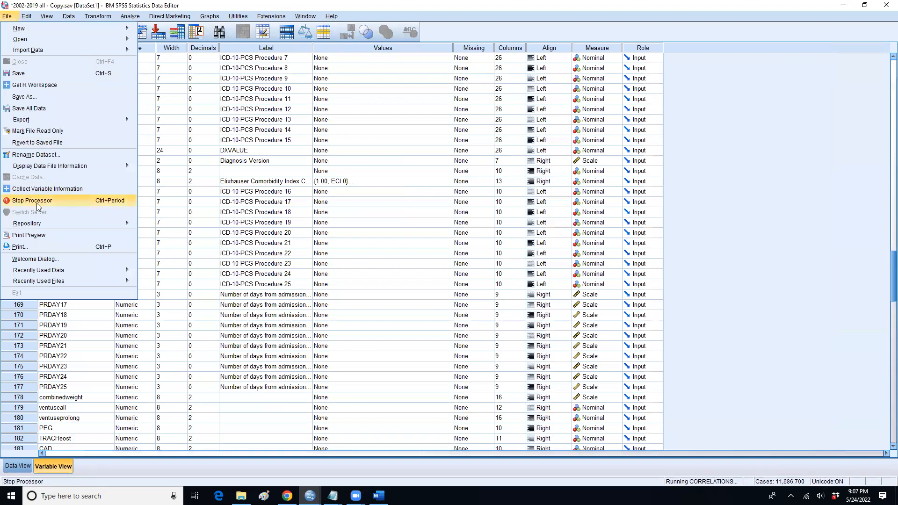
left_click(36, 202)
left_click(310, 496)
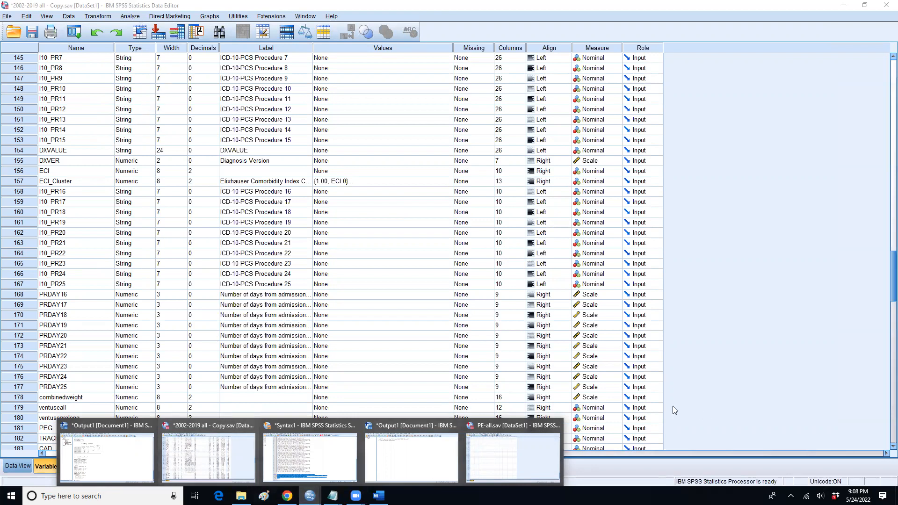
- Open the R history file from the SAVR vs tavr ViV folder in RStudio, enlarge the source pane, and highlight the first setwd line
left_click(844, 8)
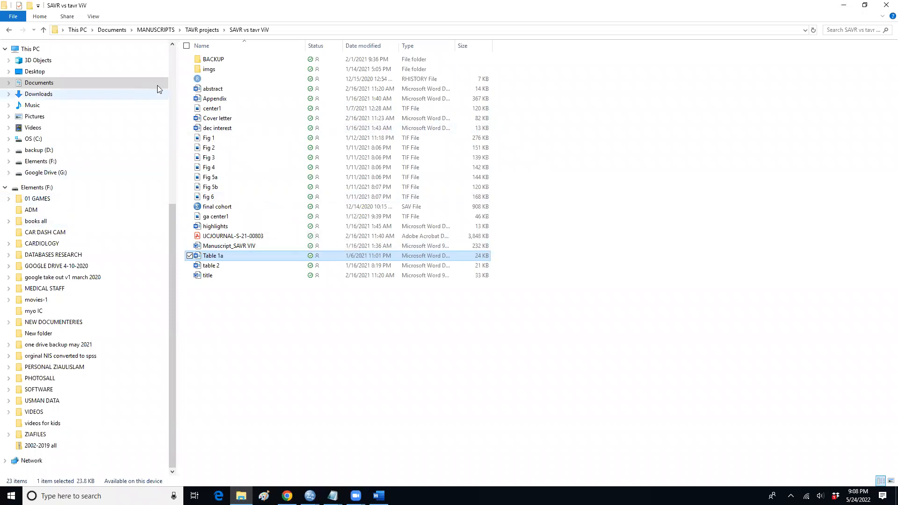
double_click(205, 80)
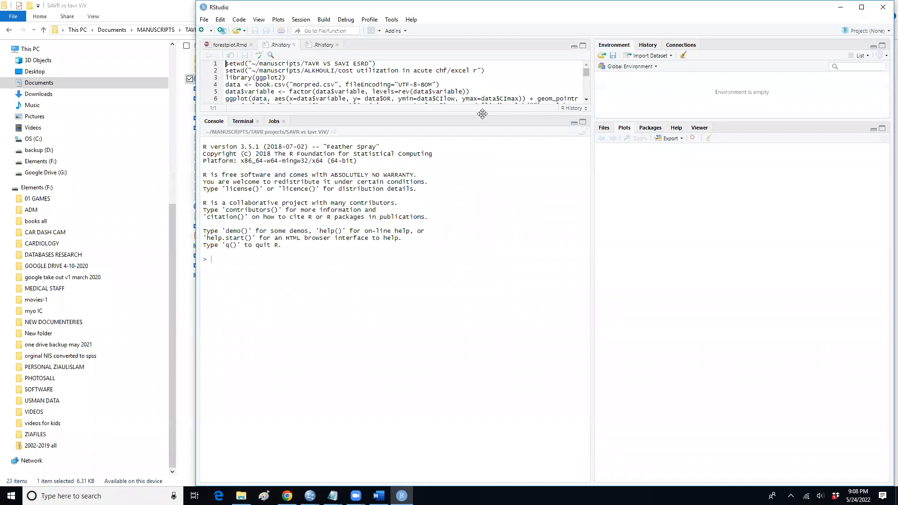
left_click_drag(501, 113, 510, 282)
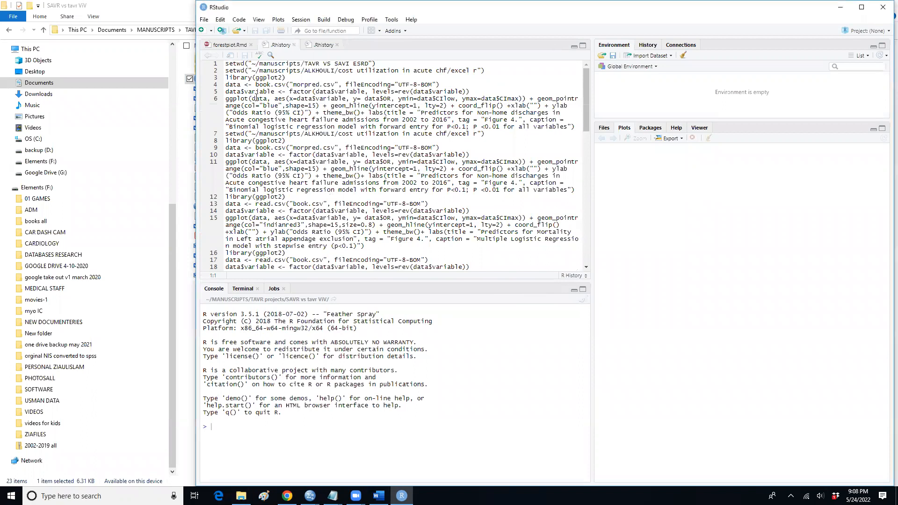
left_click(379, 64)
left_click_drag(226, 63, 384, 65)
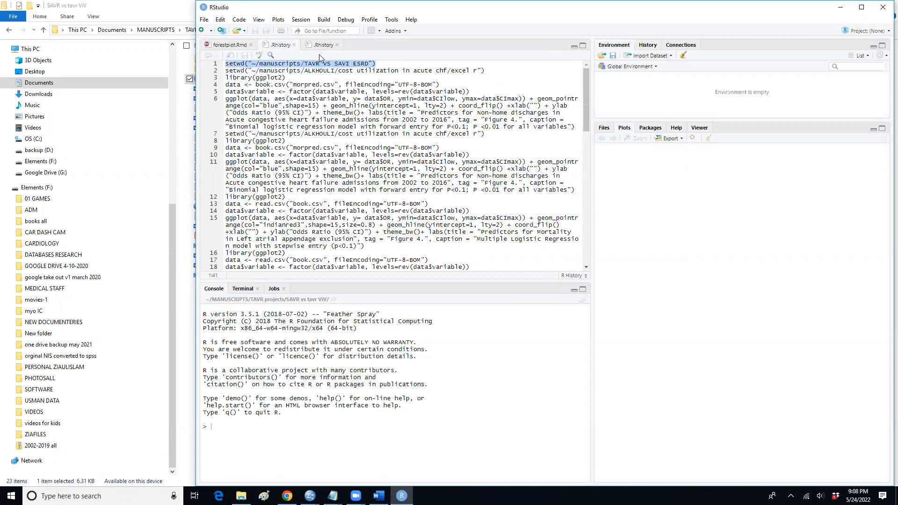
- Show the Home folder's files in RStudio, sort them by name in descending order, and display the additional file commands
left_click(607, 129)
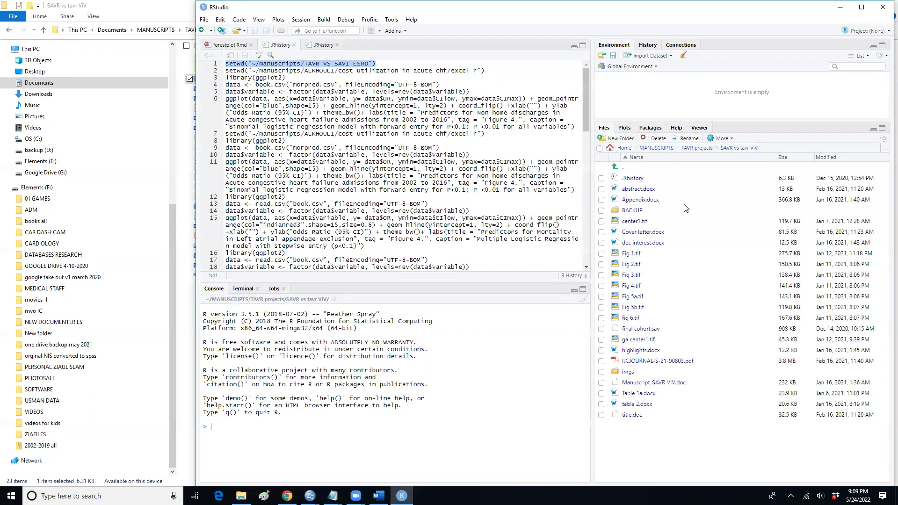
left_click(624, 149)
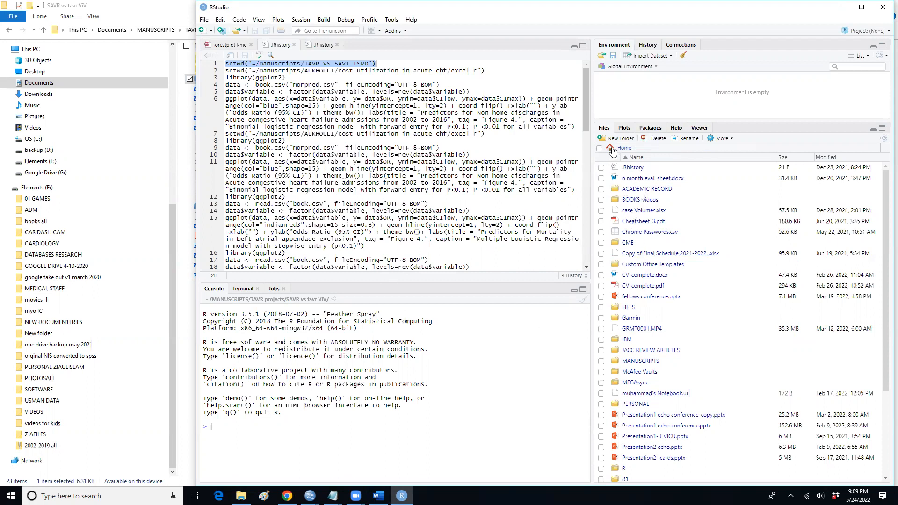
right_click(644, 199)
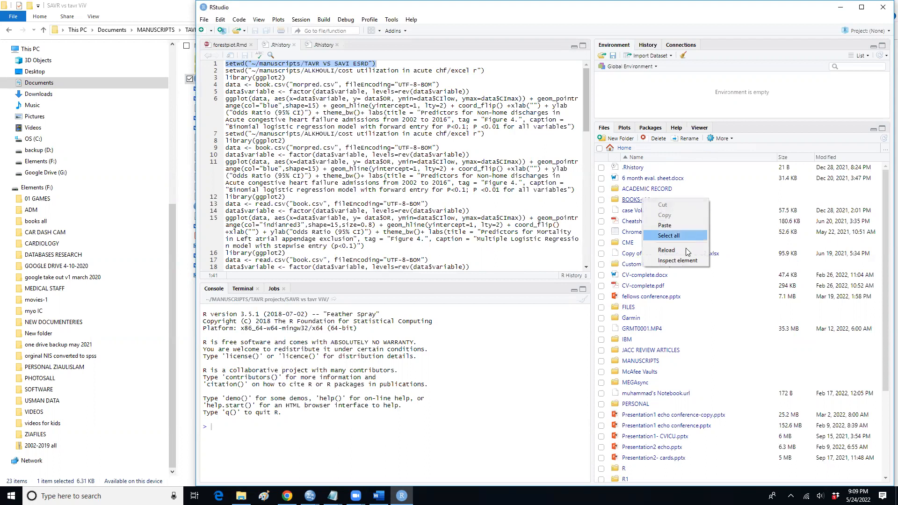
left_click(681, 159)
left_click(723, 139)
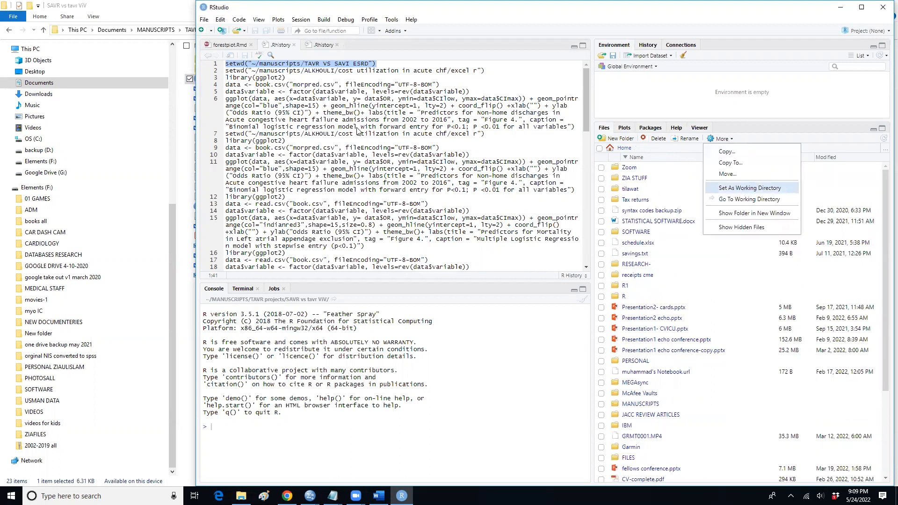
- Highlight the ggplot code block, the library(ggplot2) line and the start of the first data import line, and show the terminal
left_click(249, 96)
left_click_drag(226, 77, 365, 245)
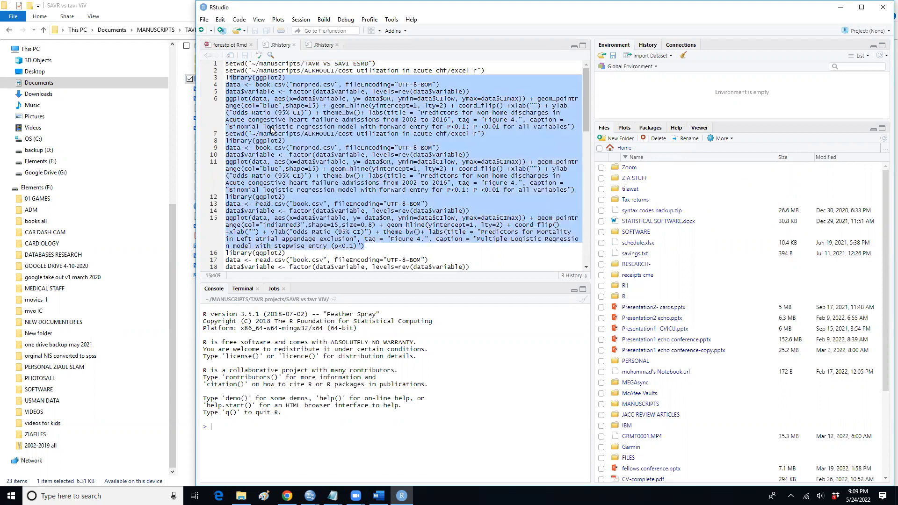
left_click_drag(287, 78, 216, 79)
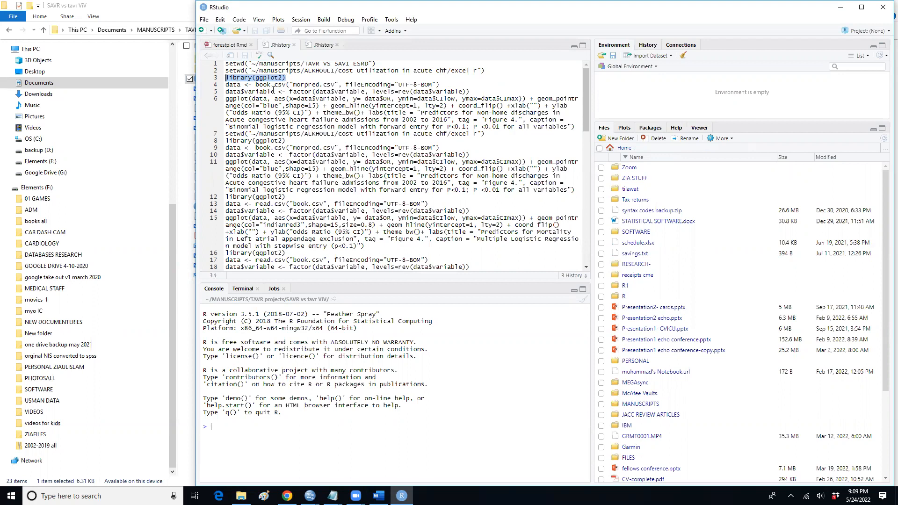
left_click(287, 78)
left_click_drag(227, 78, 291, 76)
left_click_drag(226, 86, 276, 86)
left_click(243, 289)
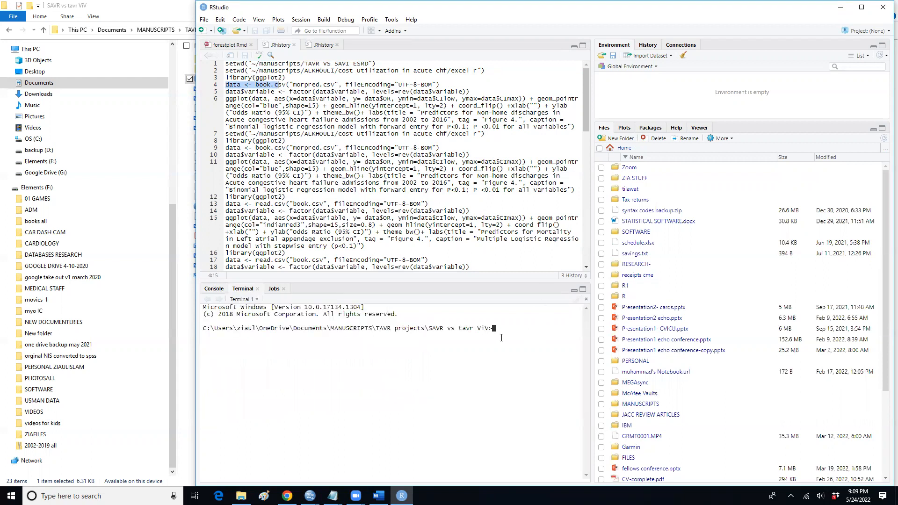
key("Return")
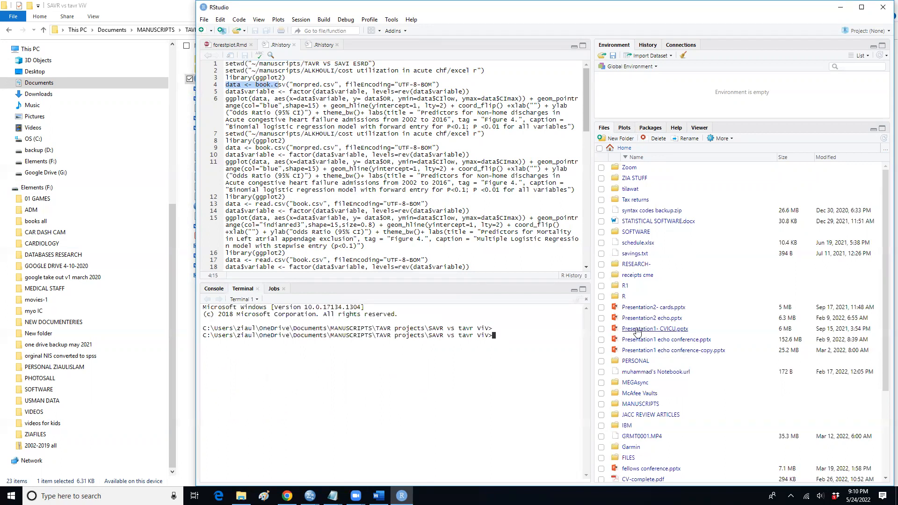
- Browse to MANUSCRIPTS > TAVR projects > TAVR VS SAVI ESRD and set that folder as the working directory
scroll(630, 323, "down", 3)
left_click(641, 284)
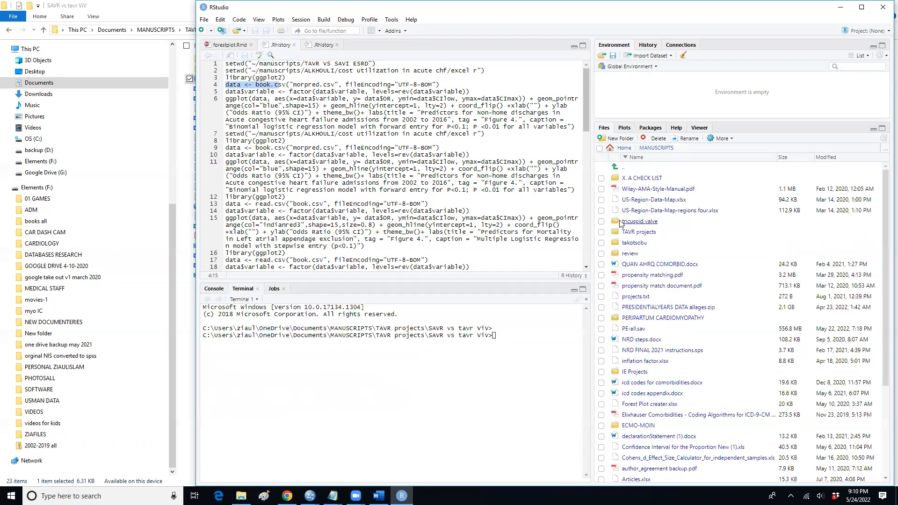
left_click(639, 232)
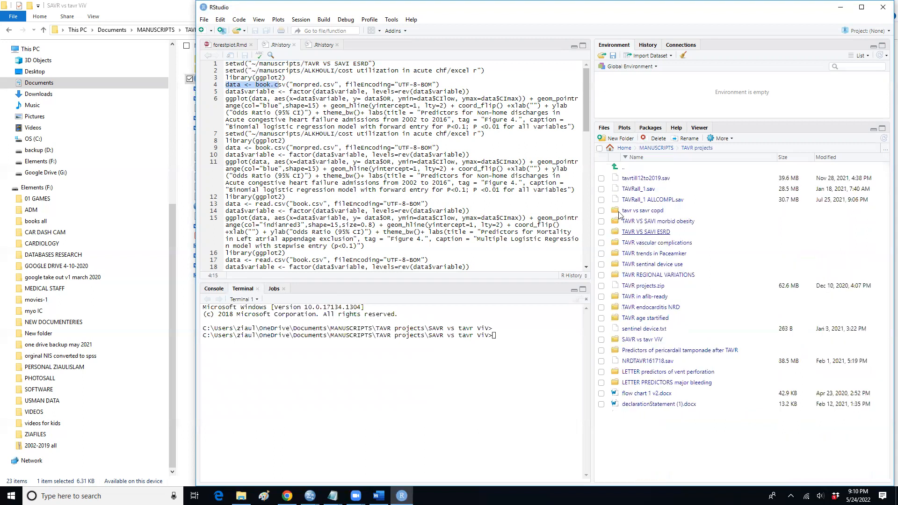
left_click(657, 237)
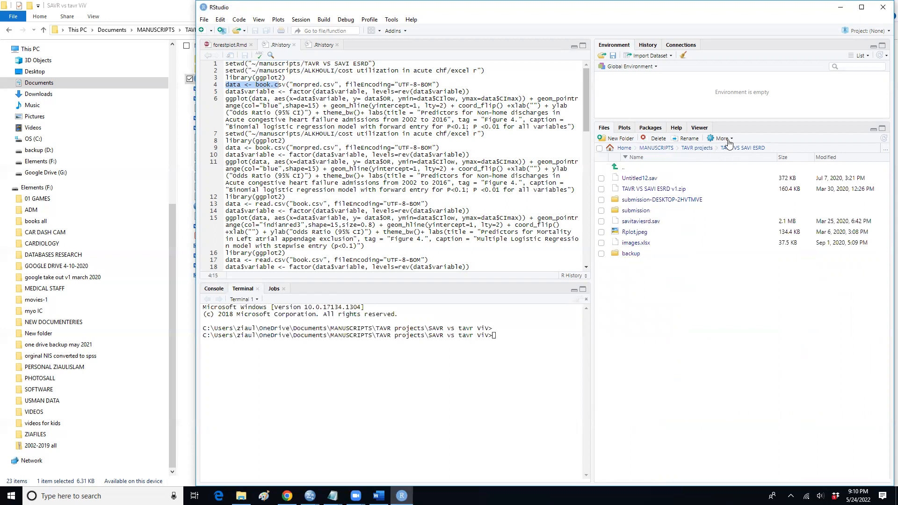
left_click(728, 139)
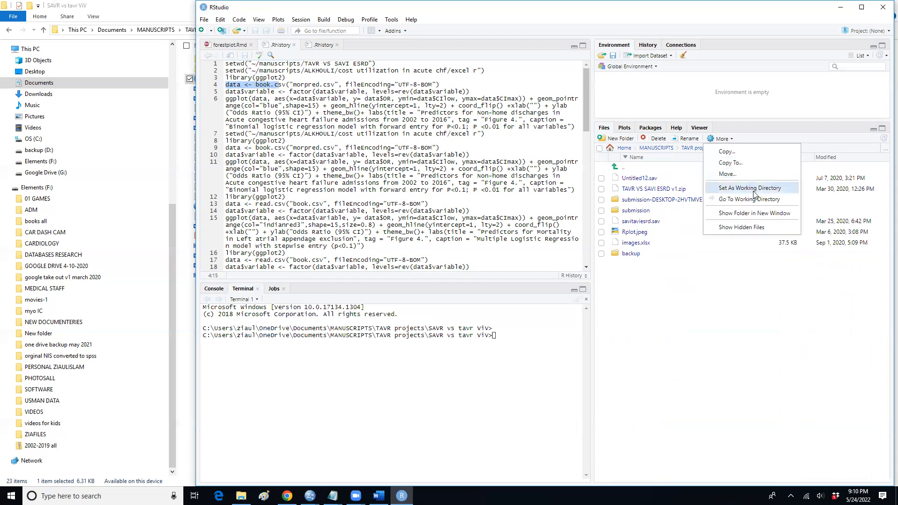
left_click(730, 187)
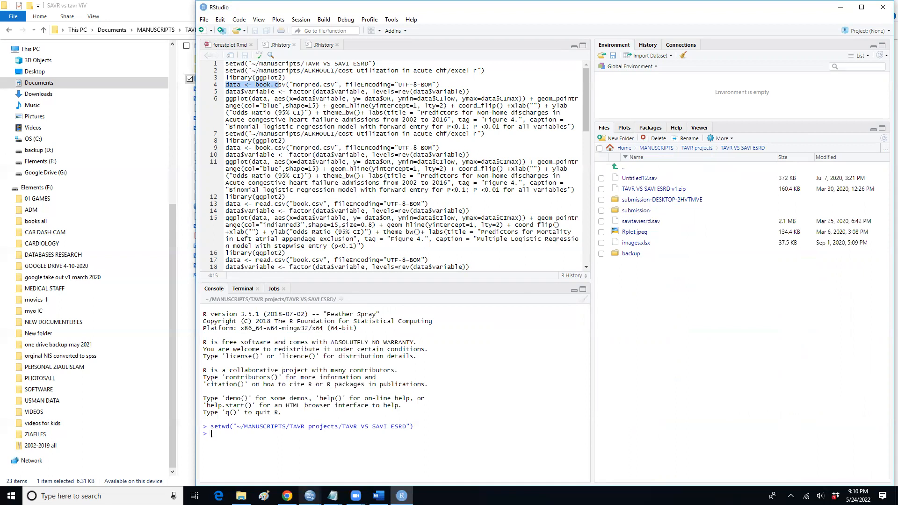
- Switch to the PE-all.sav window in SPSS and open the dataset tavrtill12to2019.sav from the TAVR projects folder
left_click(310, 496)
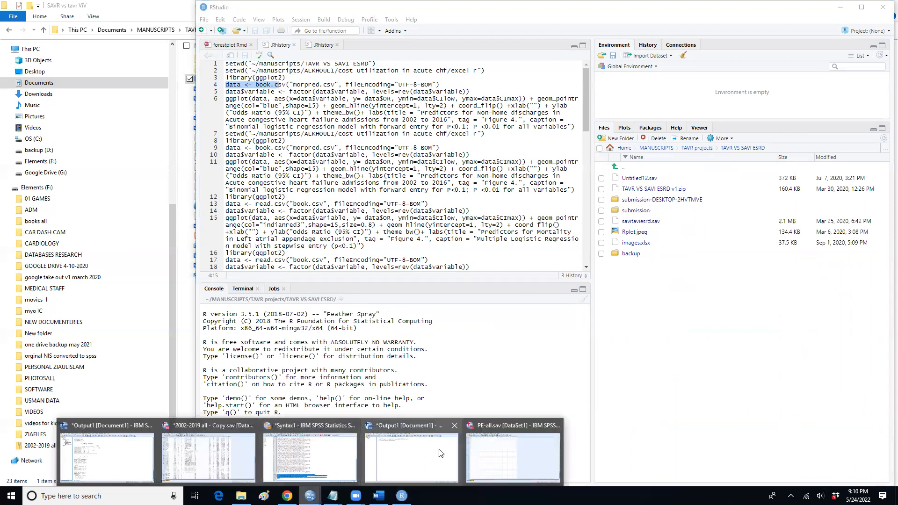
left_click(514, 456)
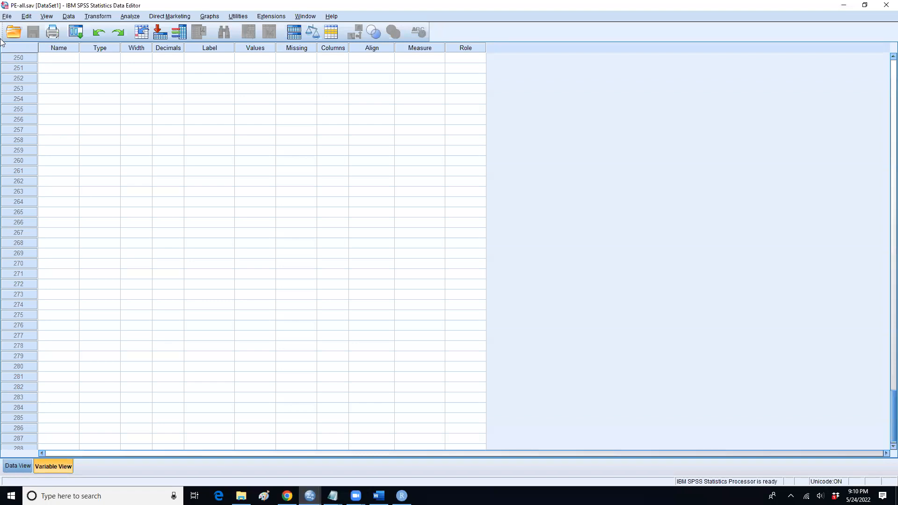
left_click(7, 16)
mouse_move(103, 39)
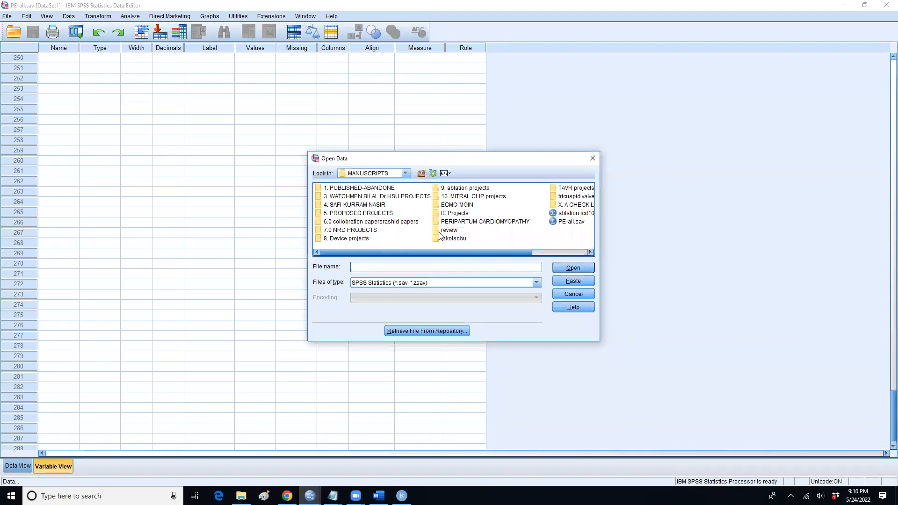
double_click(564, 189)
scroll(519, 234, "down", 2)
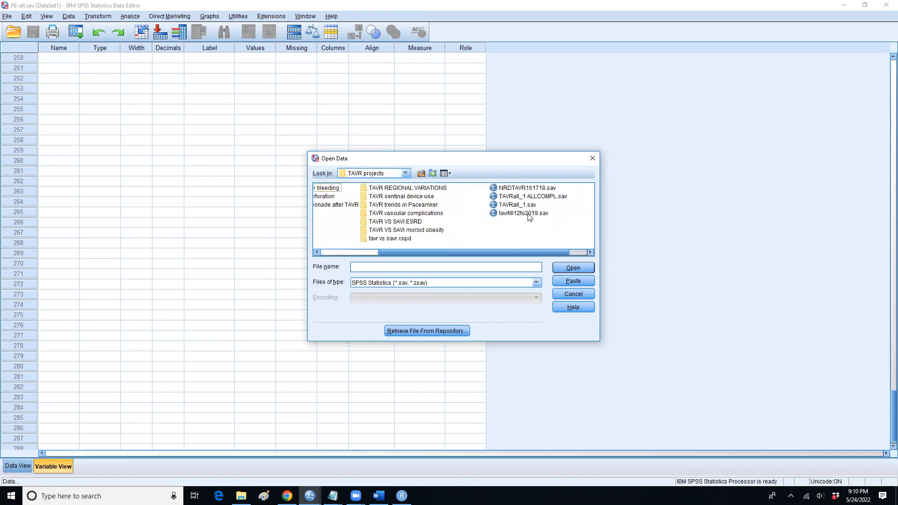
left_click(532, 214)
double_click(498, 214)
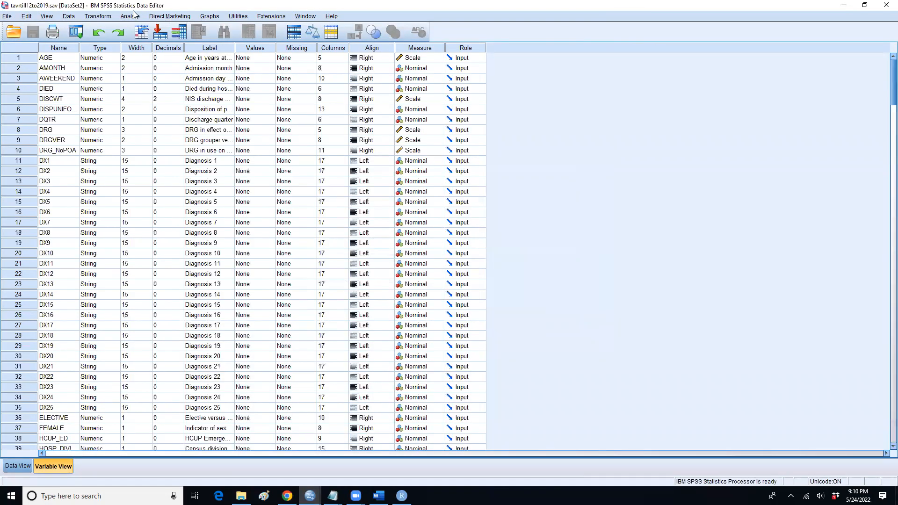
- Start a binary logistic regression with Died during hospitalization [DIED] as the dependent variable
left_click(130, 16)
mouse_move(192, 115)
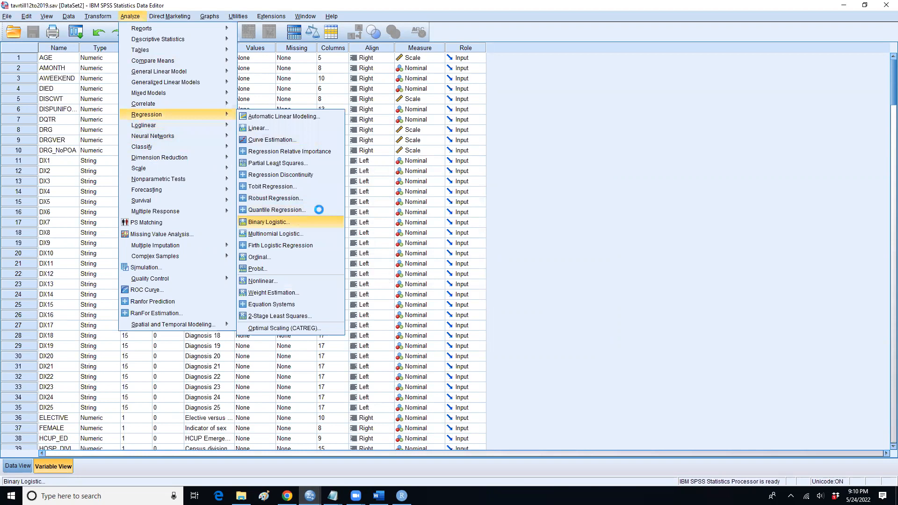
left_click(288, 221)
left_click_drag(202, 53, 212, 89)
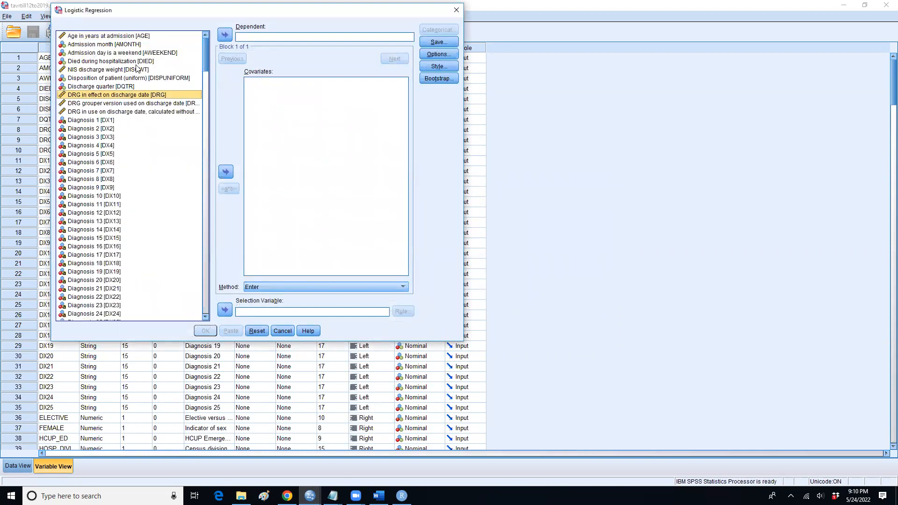
left_click_drag(206, 66, 207, 317)
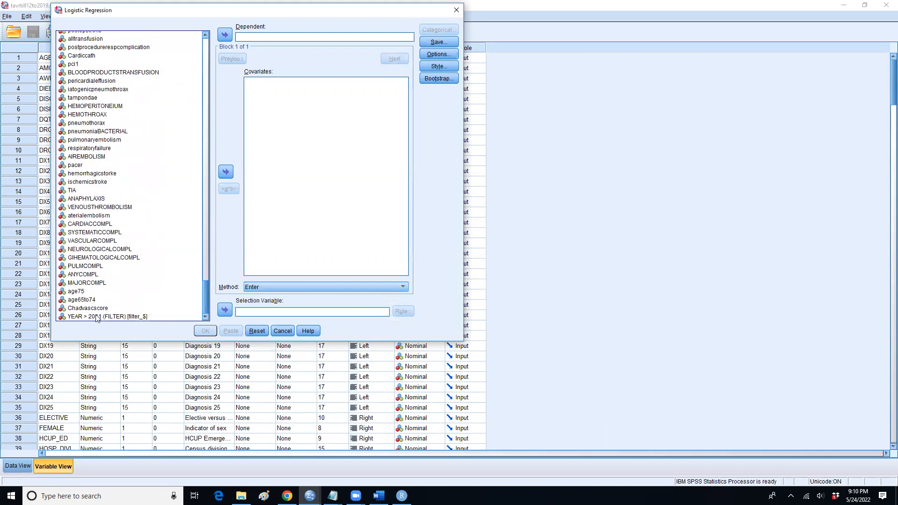
scroll(103, 217, "up", 20)
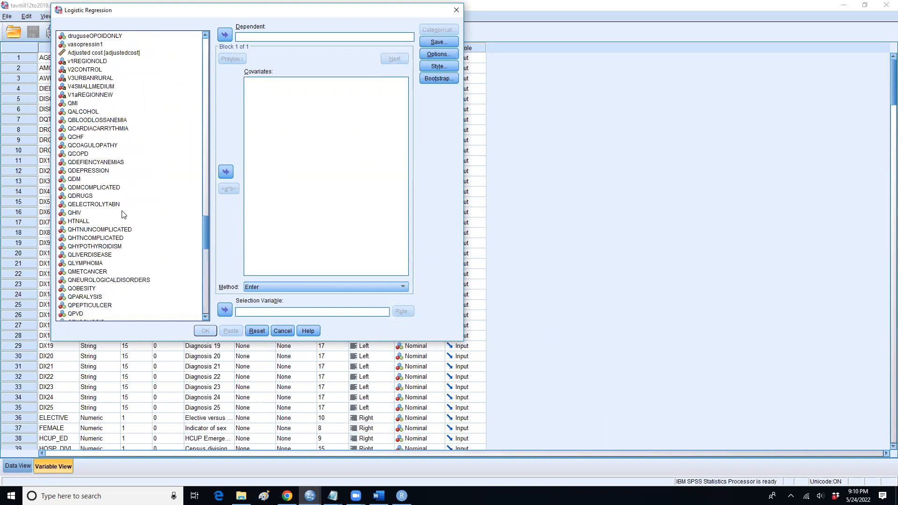
scroll(124, 214, "up", 9)
left_click(201, 159)
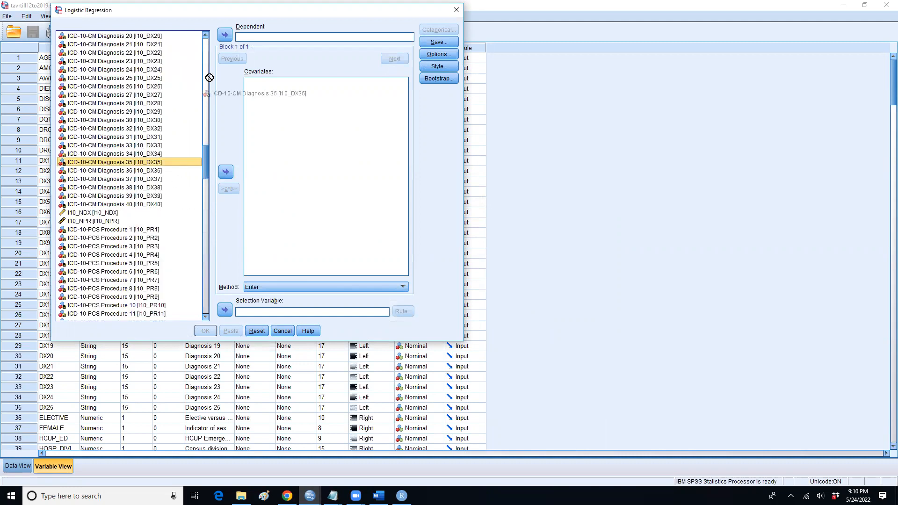
left_click_drag(207, 160, 201, 22)
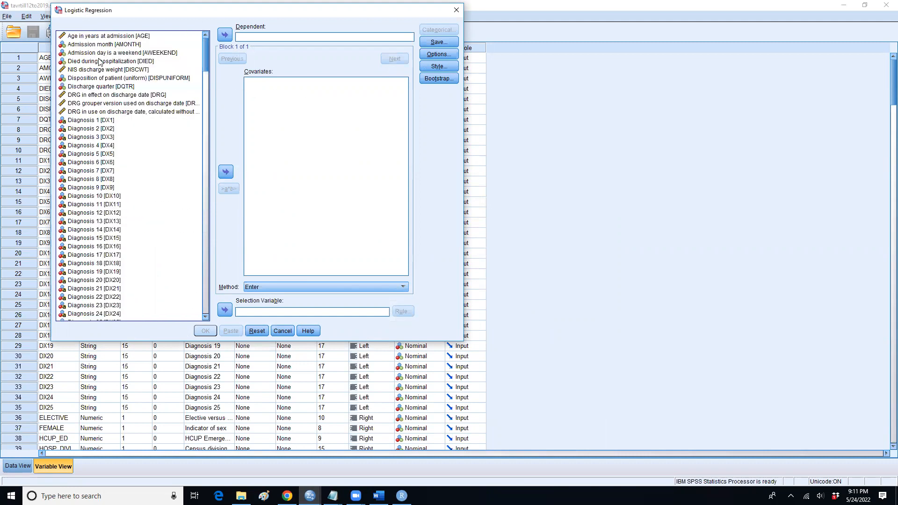
left_click_drag(154, 59, 239, 36)
- Add RACE, QCOPD and QRENALFAILURE as covariates of the logistic regression
scroll(172, 134, "down", 20)
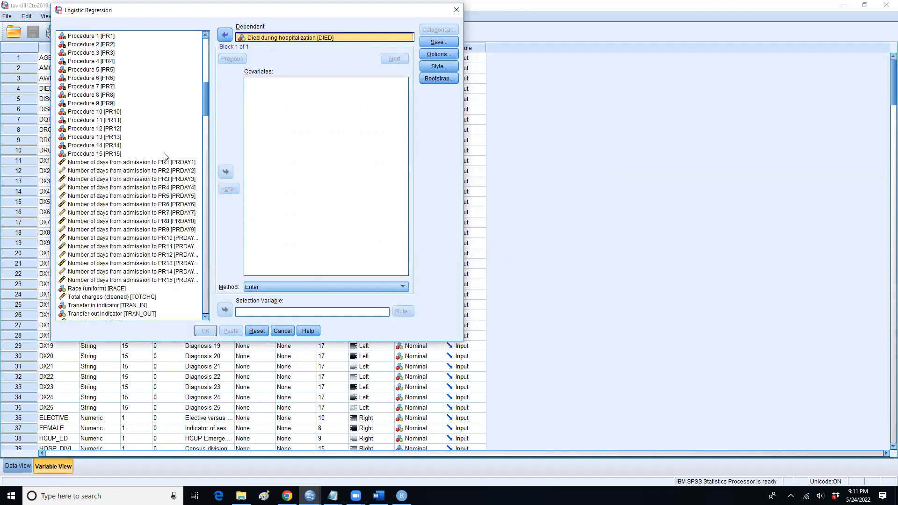
left_click_drag(81, 137, 323, 124)
scroll(104, 213, "down", 14)
scroll(104, 213, "down", 20)
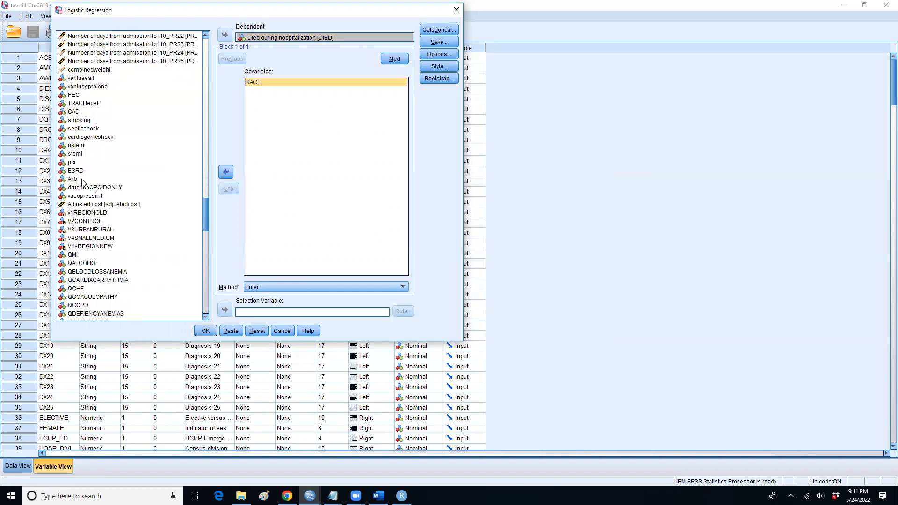
scroll(111, 156, "down", 3)
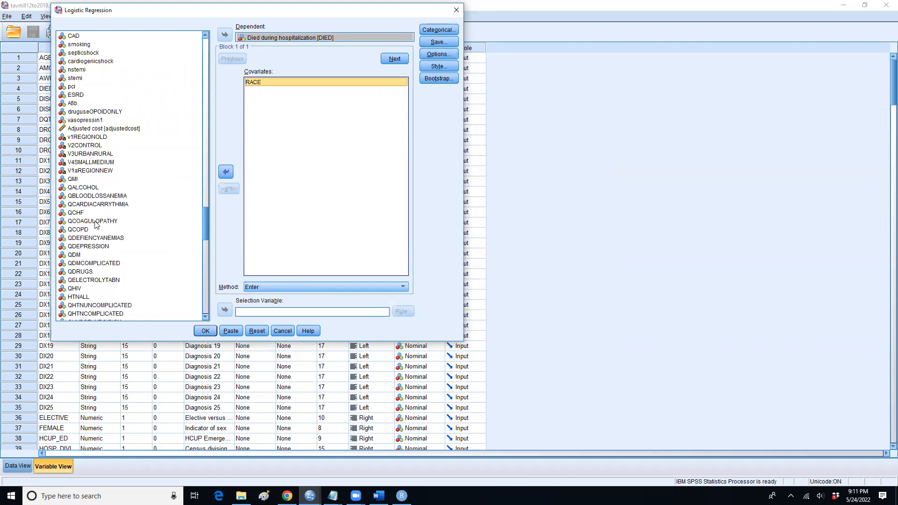
left_click_drag(78, 230, 333, 157)
scroll(108, 271, "down", 4)
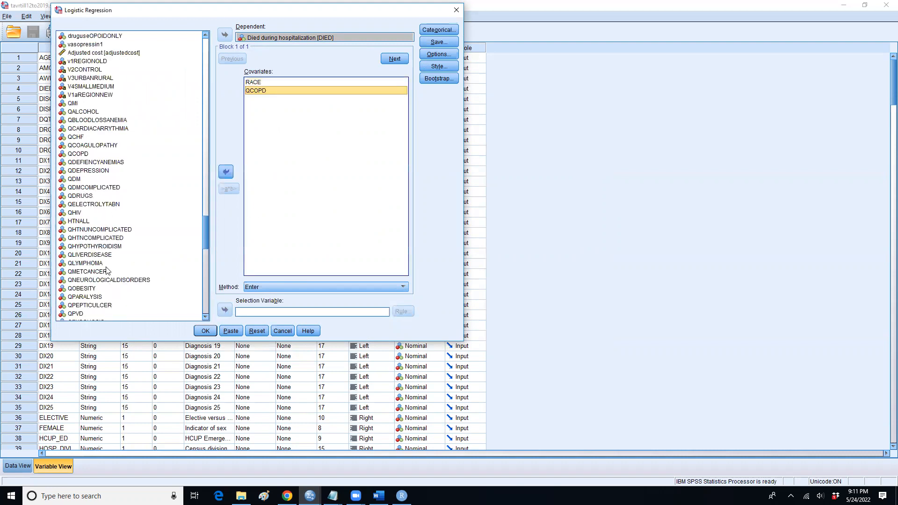
scroll(108, 271, "down", 1)
left_click_drag(90, 288, 310, 159)
- Define RACE, QCOPD and QRENALFAILURE as categorical covariates with Indicator contrast and the first category as reference
left_click(436, 30)
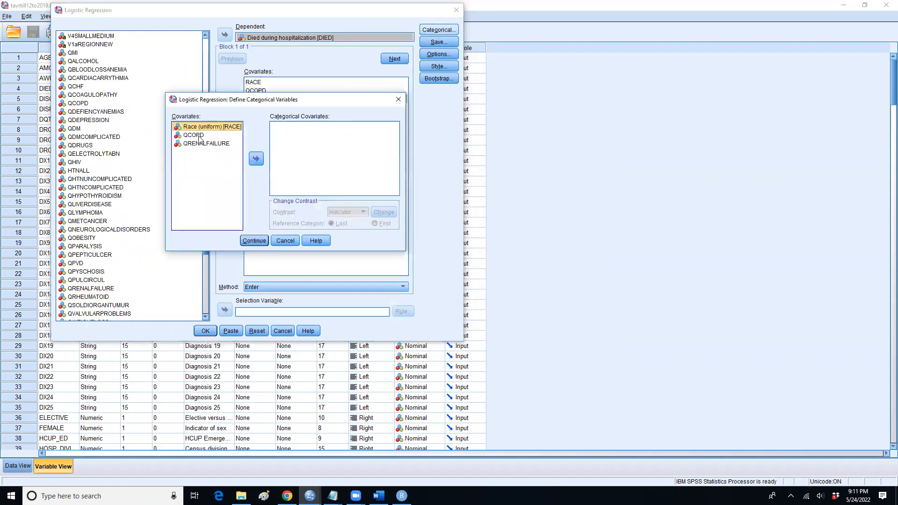
left_click(202, 143, "shift")
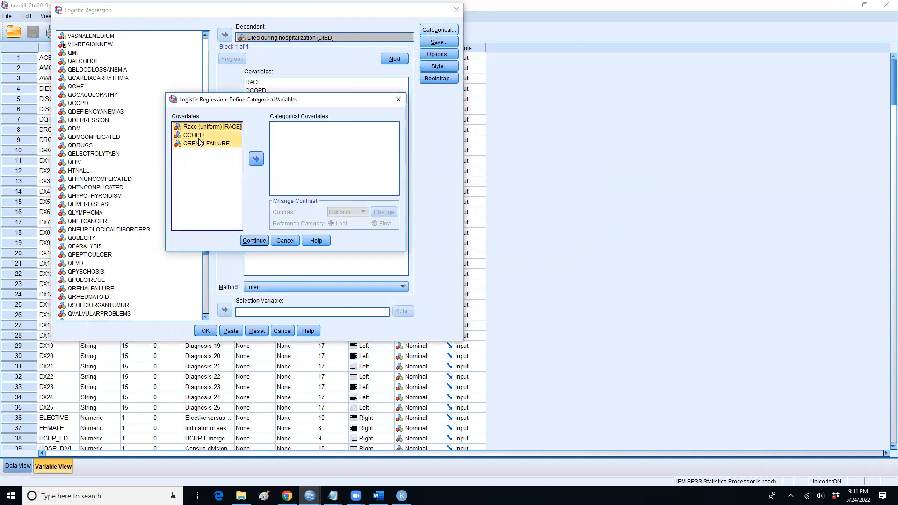
left_click(257, 160)
left_click(375, 224)
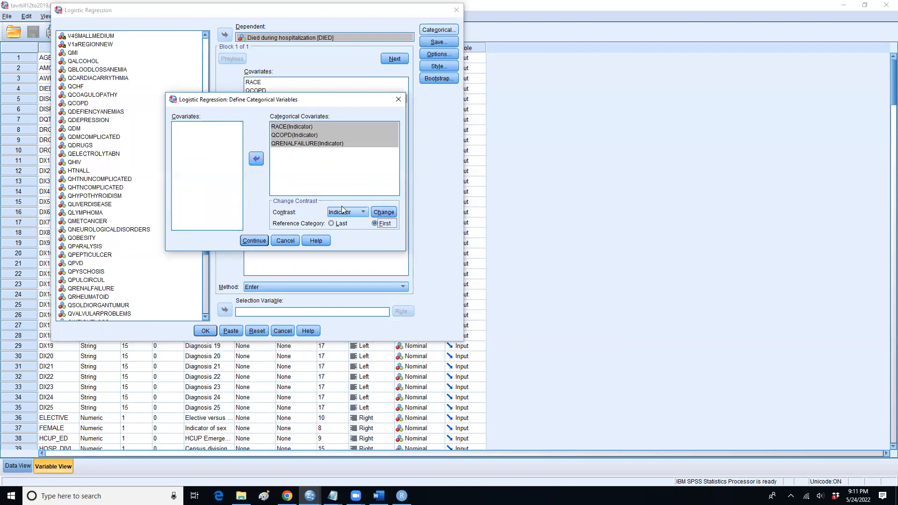
left_click(386, 213)
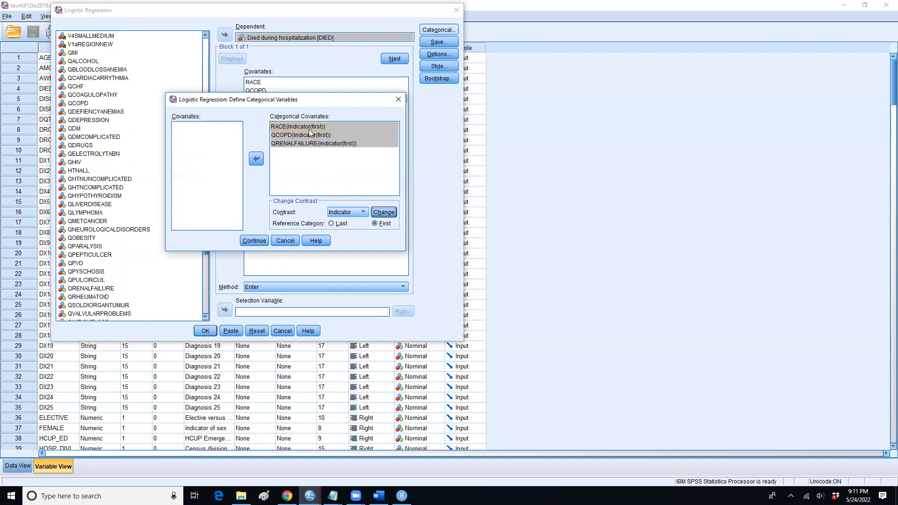
left_click(262, 241)
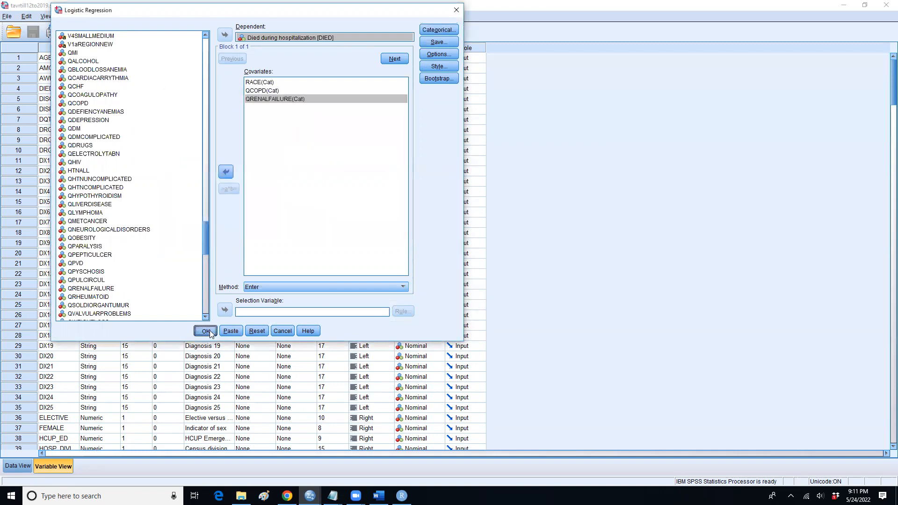
left_click(435, 31)
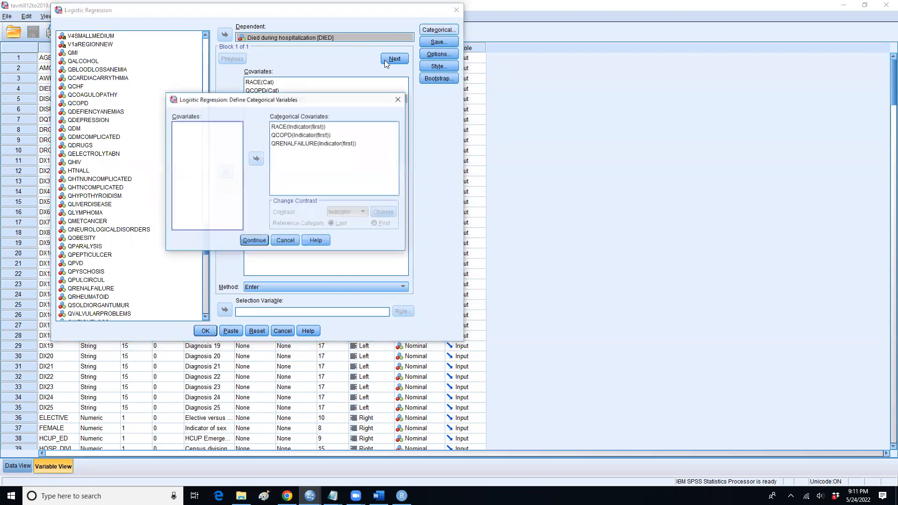
left_click(295, 242)
- Include the 95% CI for exp(B) in the regression options and run the model with the Enter method
left_click(443, 57)
left_click(284, 134)
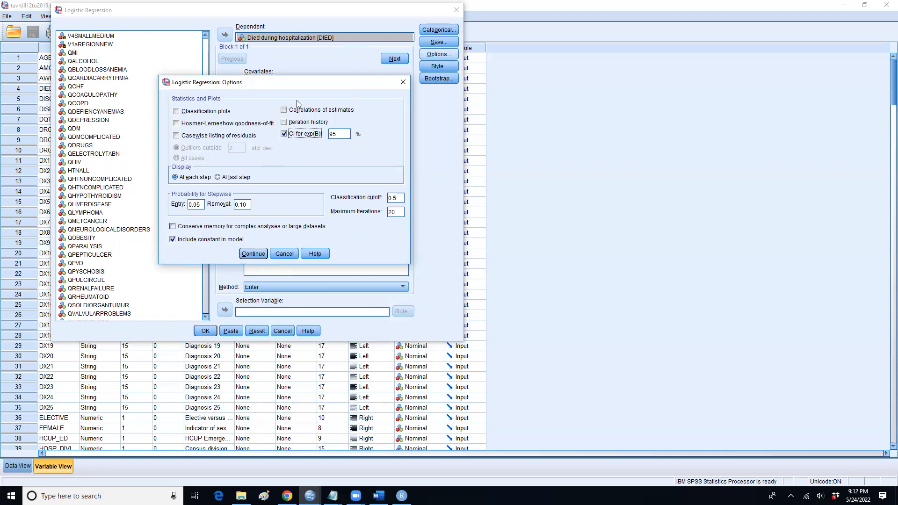
left_click(253, 256)
left_click(309, 287)
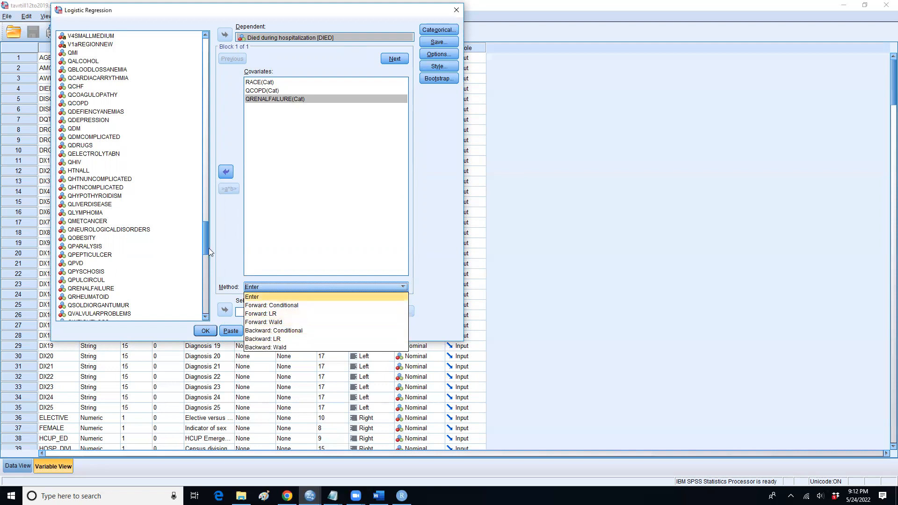
left_click(230, 258)
left_click(212, 332)
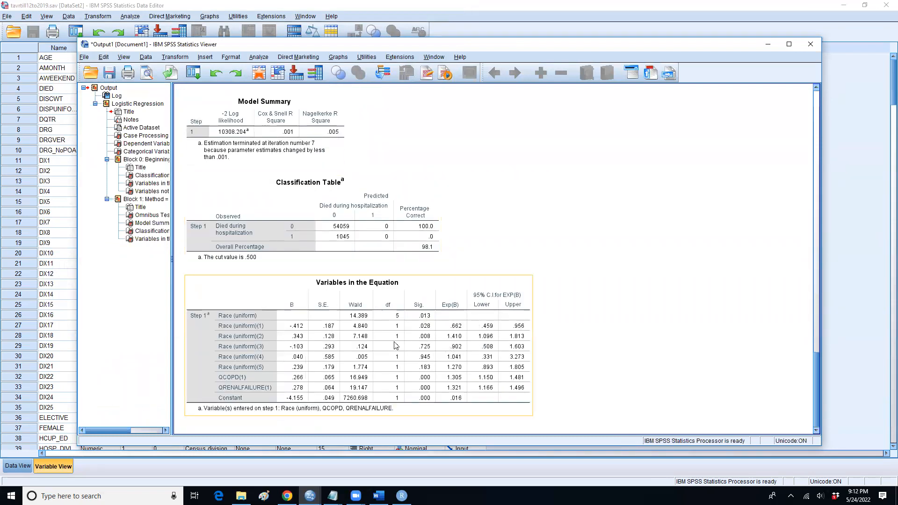
- Copy the Sig., Exp(B) and 95% C.I. values for the Race levels, QCOPD and QRENALFAILURE from the Variables in the Equation table
left_click(314, 339)
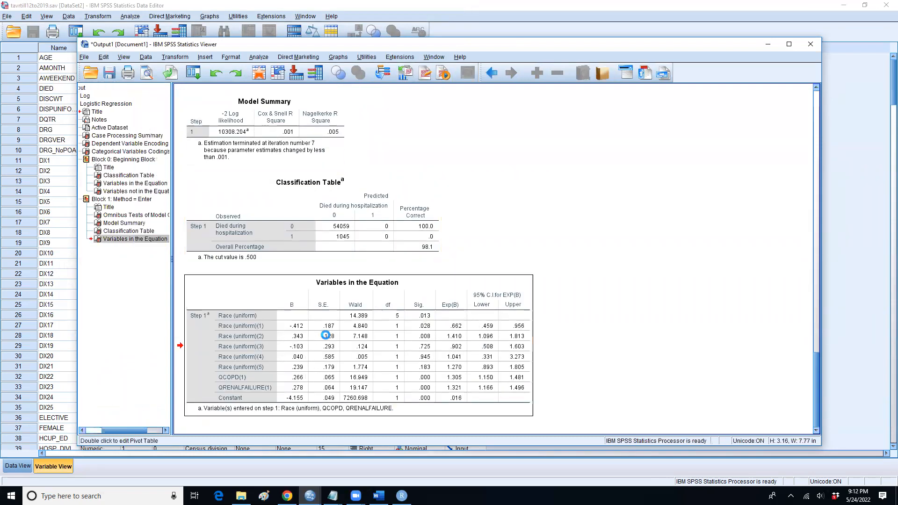
double_click(411, 338)
left_click_drag(414, 326, 516, 387)
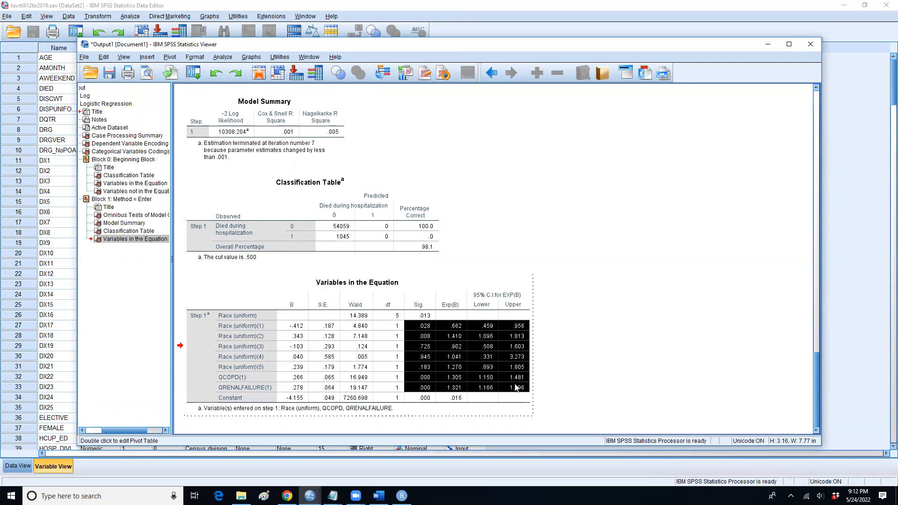
right_click(489, 363)
left_click(513, 335)
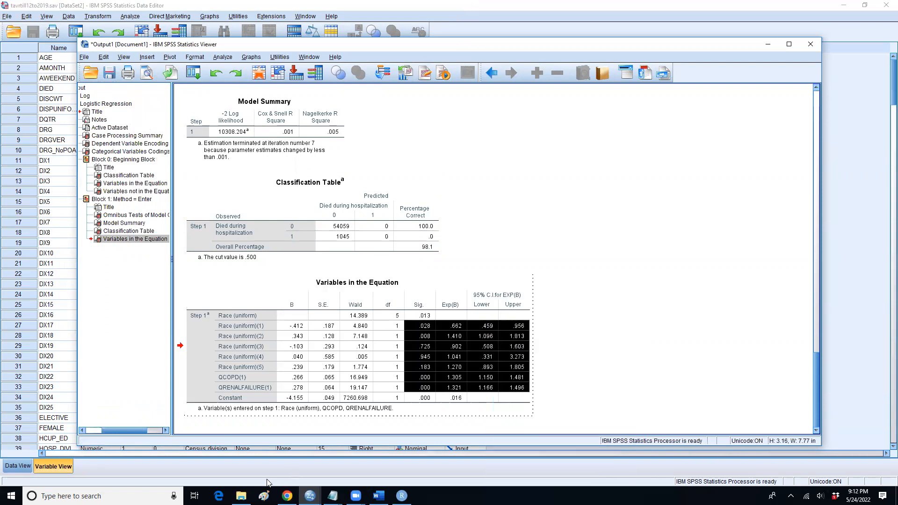
- Switch to File Explorer, look into the imgs folder of SAVR vs tavr ViV, and open book1 from its BACKUP folder
left_click(241, 496)
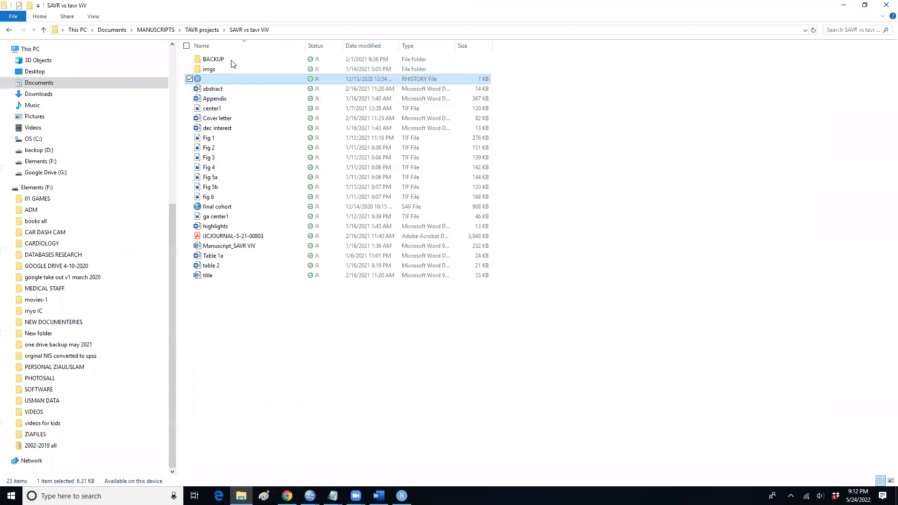
left_click(209, 70)
double_click(209, 70)
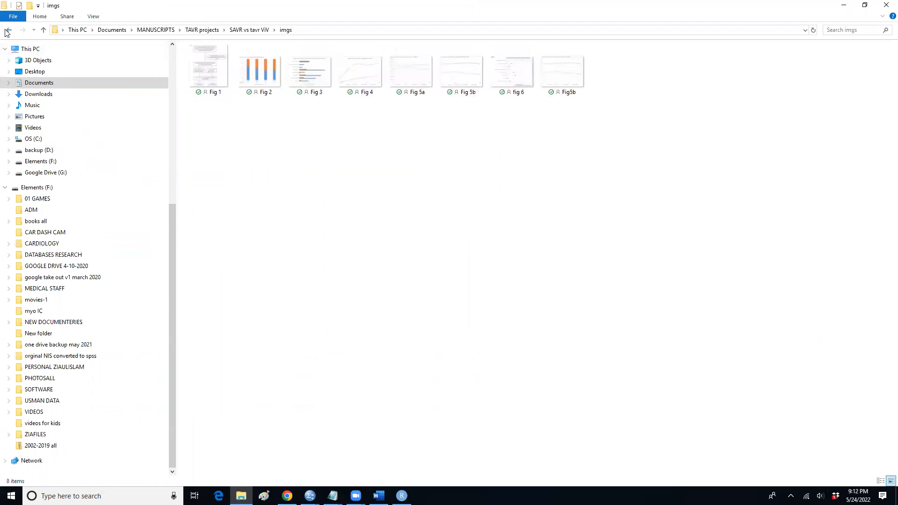
left_click(7, 32)
double_click(205, 60)
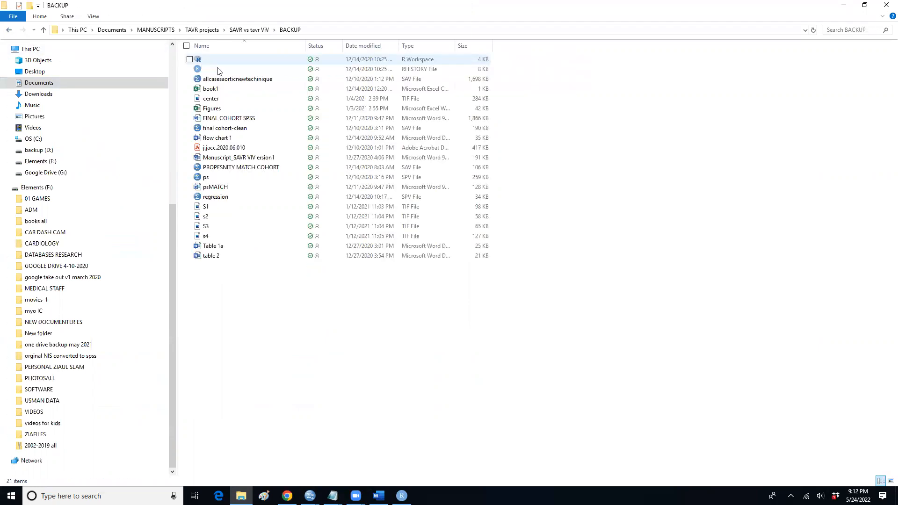
double_click(213, 91)
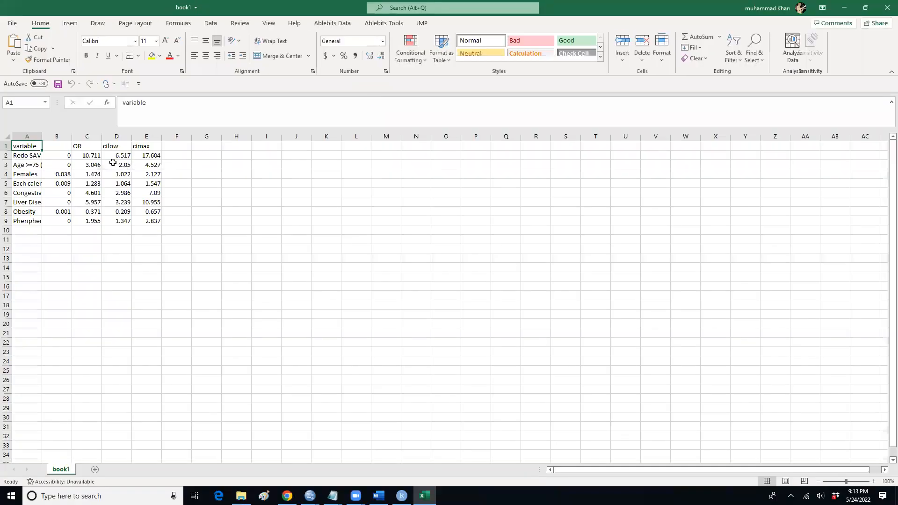
- Widen column A of book1 to read the variable names and close the workbook without saving
left_click_drag(42, 137, 84, 136)
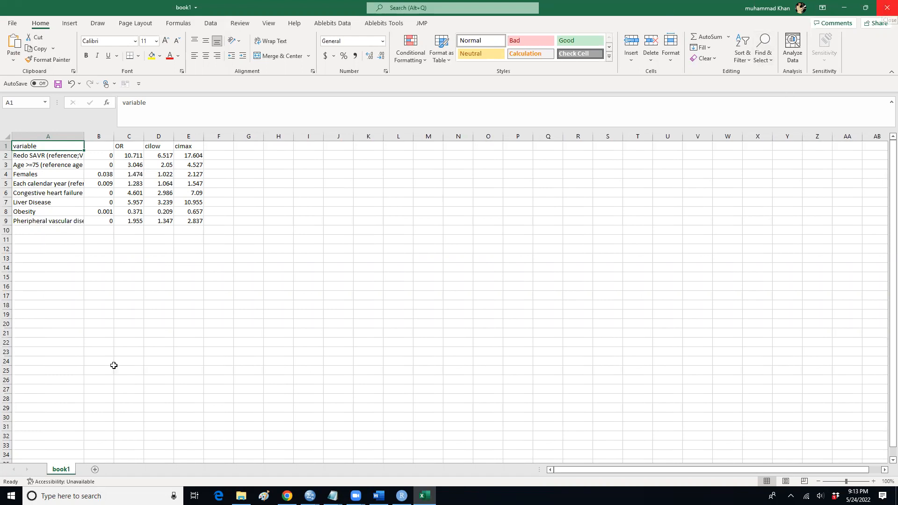
left_click(885, 9)
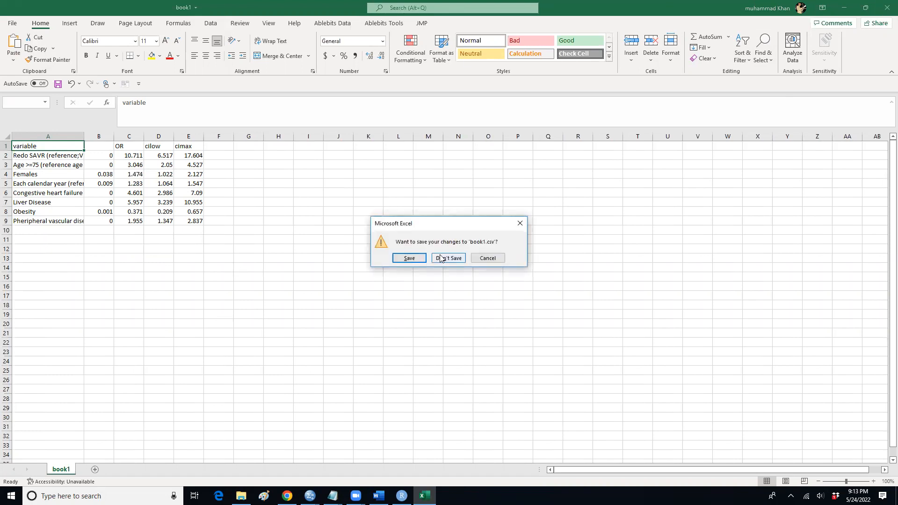
left_click(448, 258)
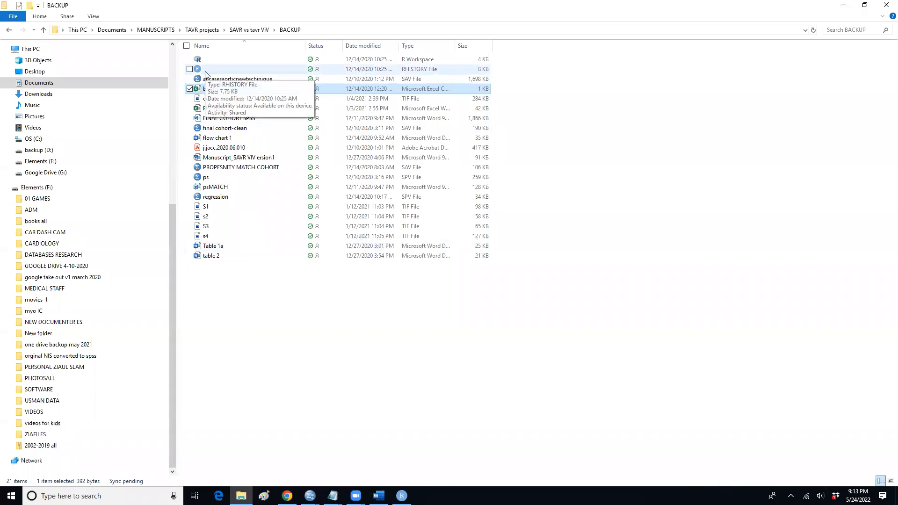
- Open the RHISTORY file from the BACKUP folder in RStudio and run its library(ggplot2) line in the console
double_click(205, 72)
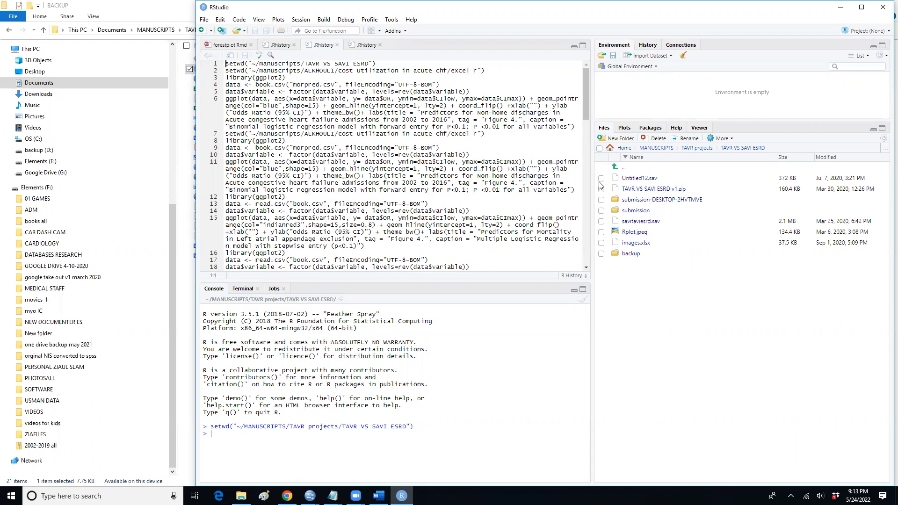
left_click_drag(414, 428, 214, 433)
left_click(732, 140)
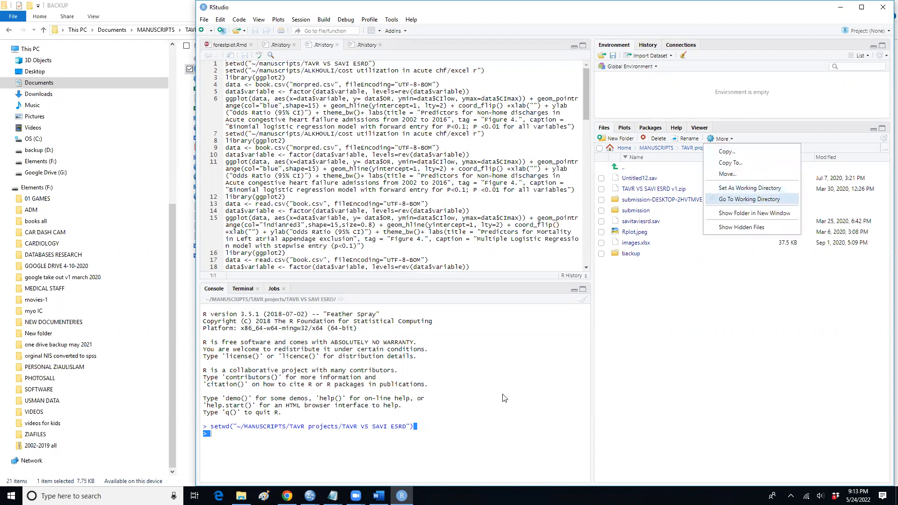
left_click(283, 81)
left_click_drag(291, 78, 223, 78)
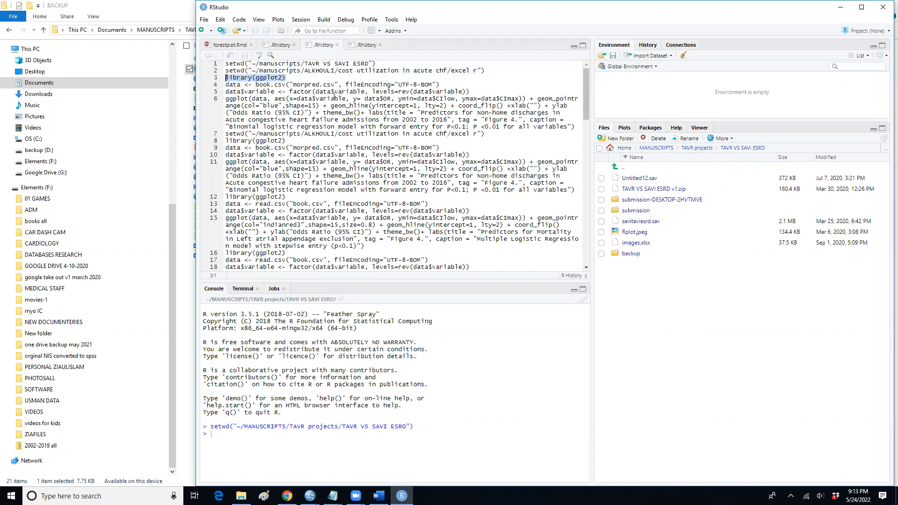
type("library(ggplot2)")
key("Return")
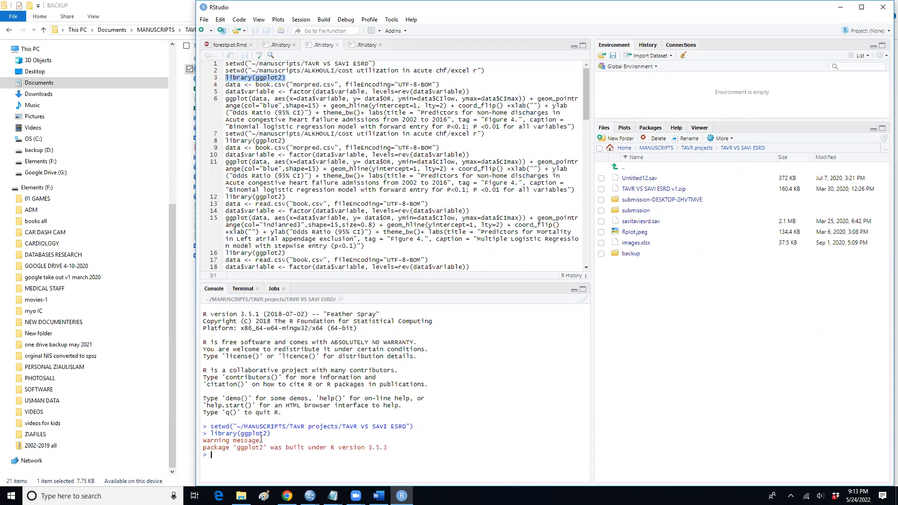
- Try to load the data by adapting the history's import line to data <- book1.csv("book1.csv", fileEncoding="UTF-8-BOM") in the console
left_click_drag(440, 84, 225, 85)
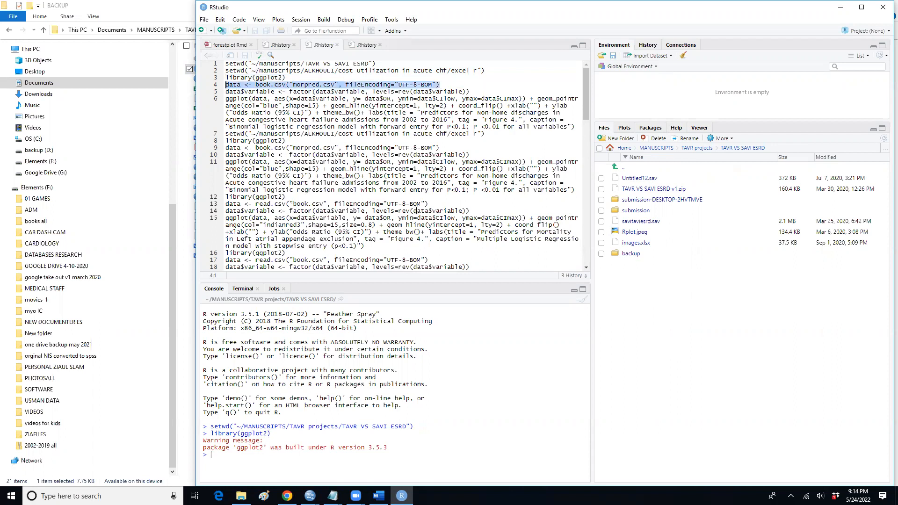
type("data <- book.csv(\"morpred.csv\", fileEncoding=\"UTF-8-BOM\")")
double_click(224, 455)
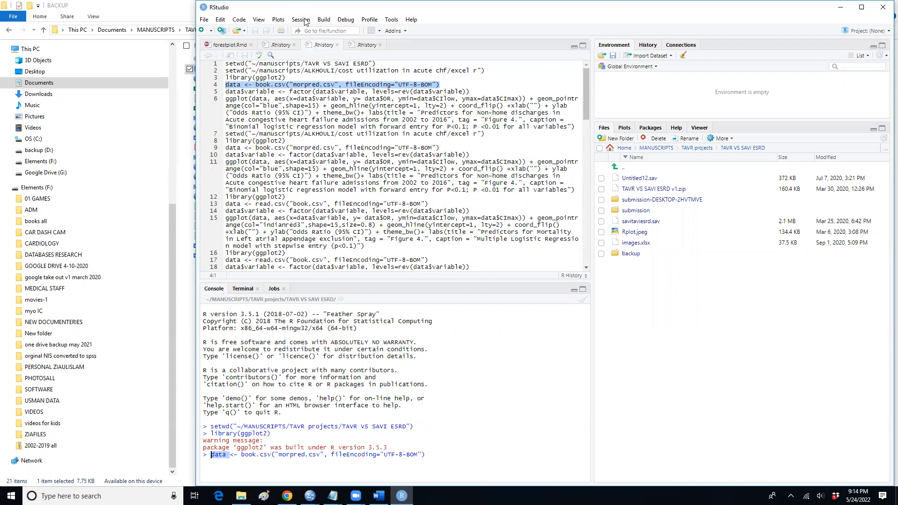
left_click_drag(306, 8, 407, 20)
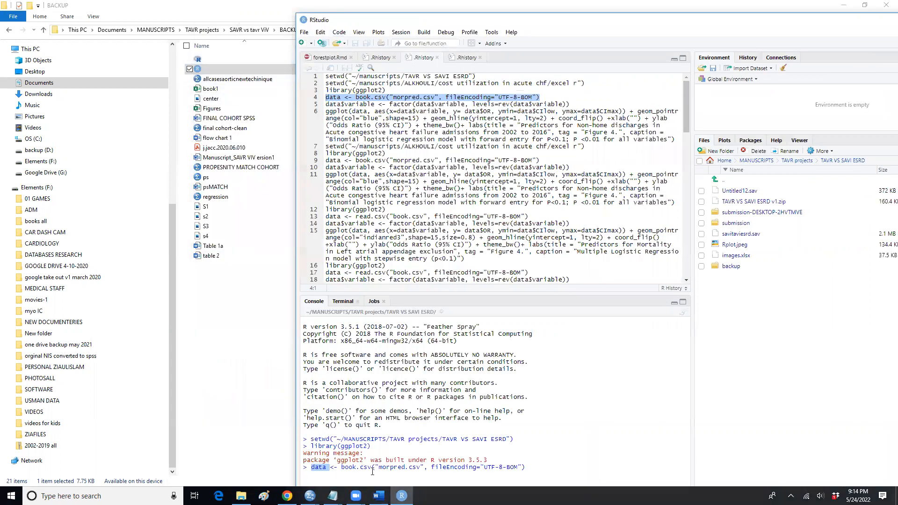
left_click(356, 469)
left_click(379, 468)
left_click_drag(386, 468, 402, 469)
type("book1")
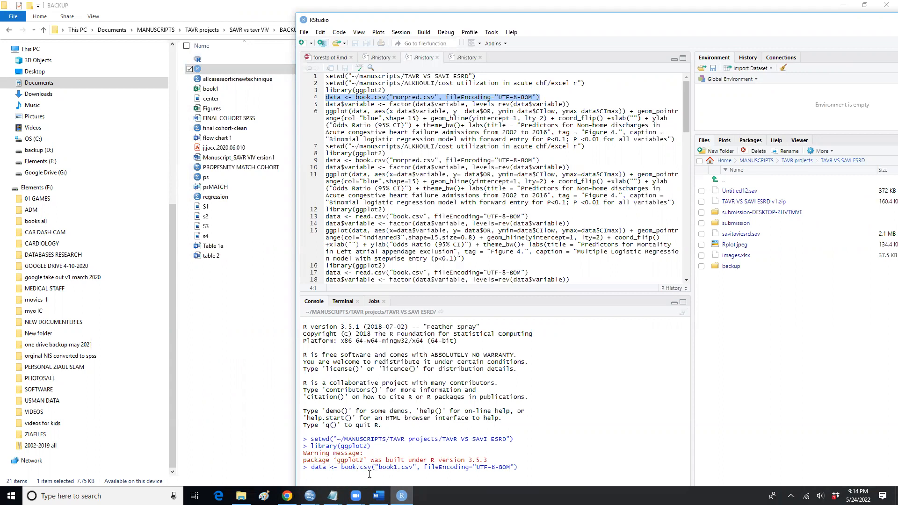
type("1")
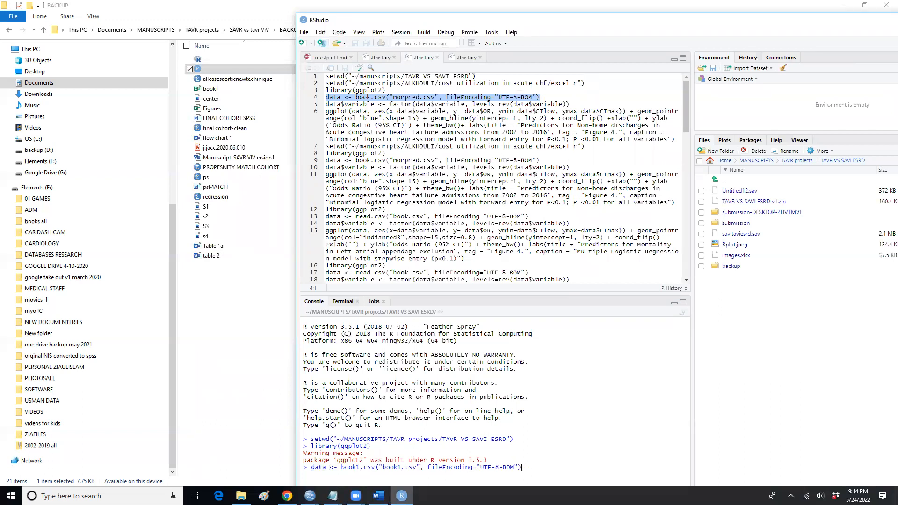
key("Return")
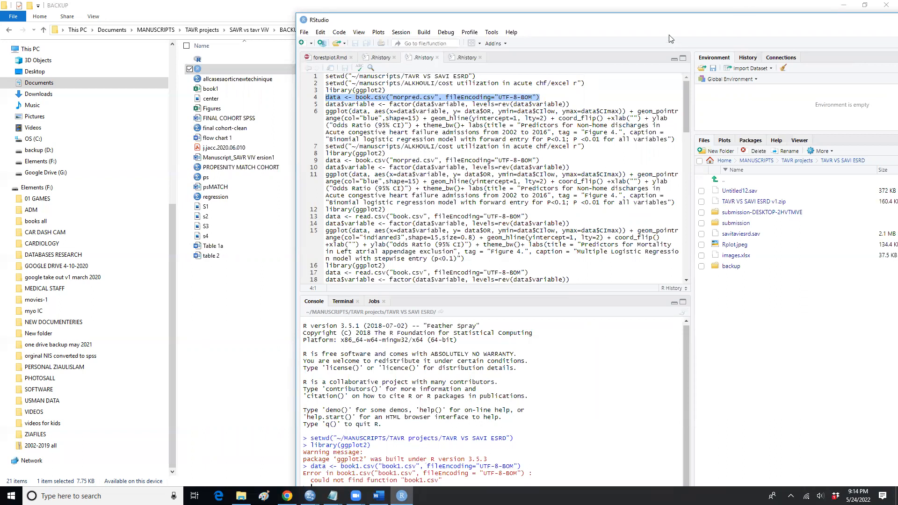
- Try the import command again without the file name, as ata <- book1.csv(fileEncoding="UTF-8-BOM")
left_click_drag(659, 21, 633, 8)
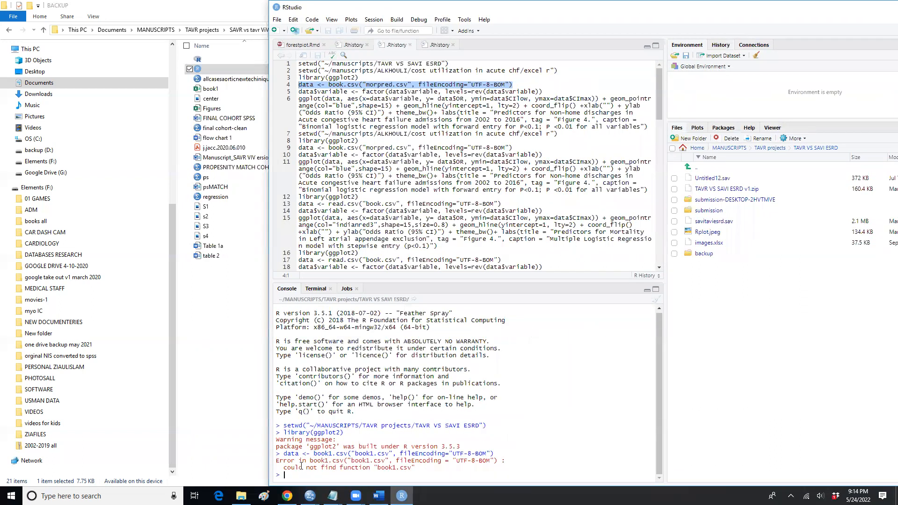
mouse_move(494, 454)
left_mouse_down()
mouse_move(284, 454)
mouse_move(481, 443)
mouse_move(496, 451)
left_mouse_up()
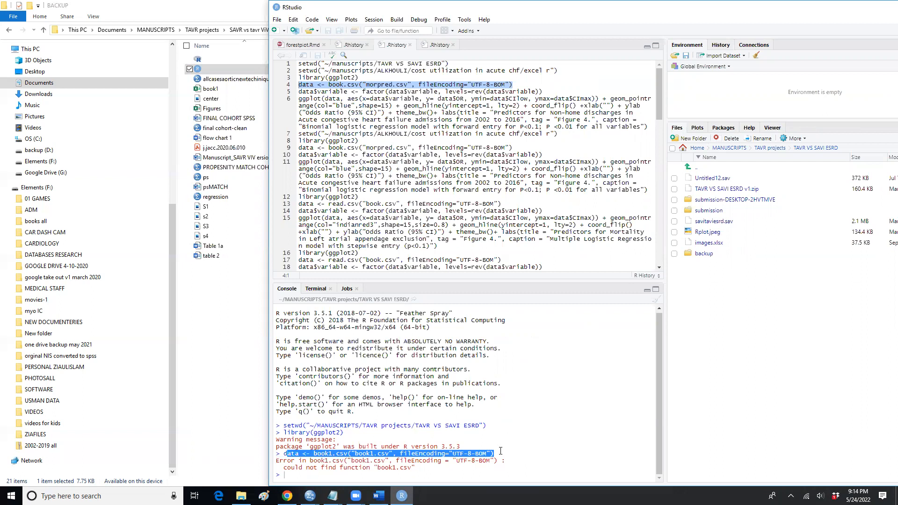
left_click(295, 475)
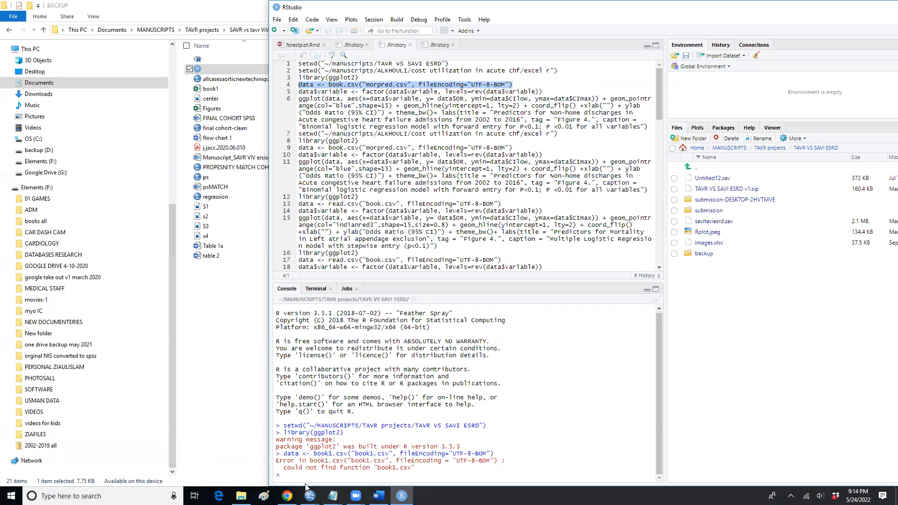
type("ata <- book1.csv(\"book1.csv\", fileEncoding=\"UTF-8-BOM\")")
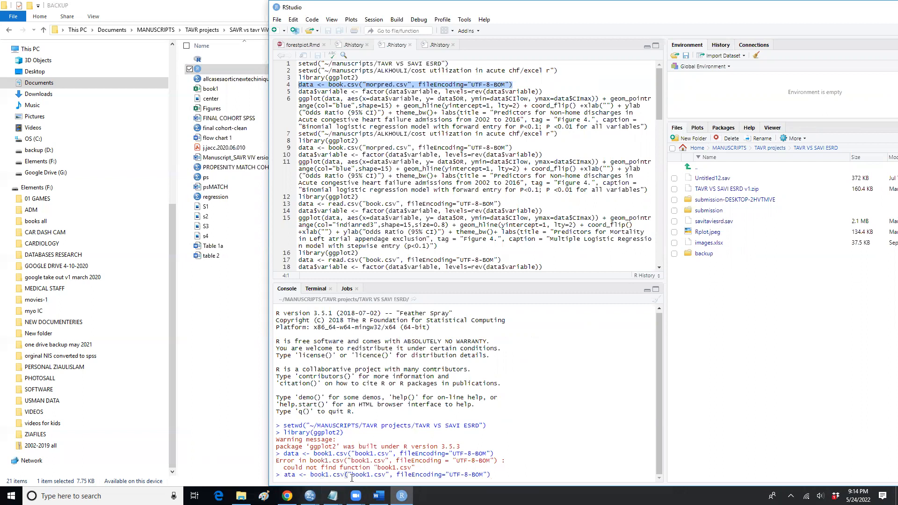
left_click_drag(352, 475, 386, 475)
key("BackSpace")
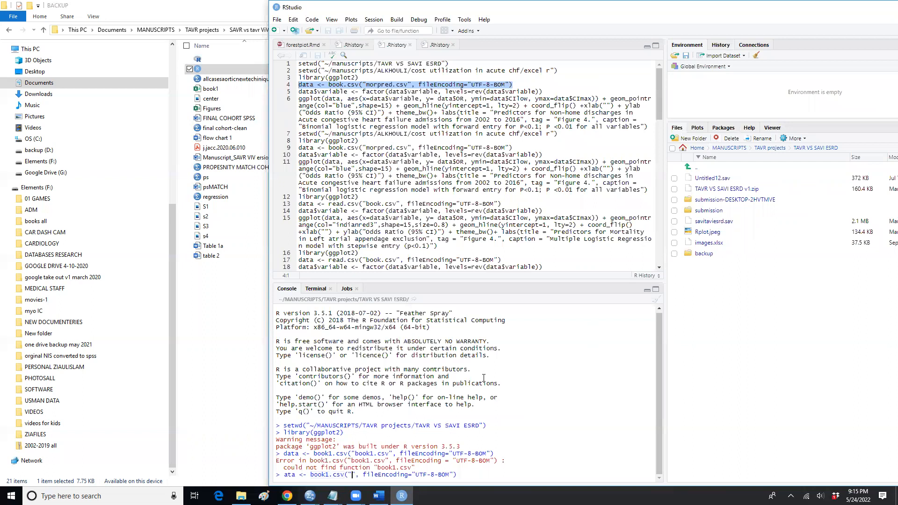
key("Delete")
key("Delete")
key("BackSpace")
key("Delete")
key("Return")
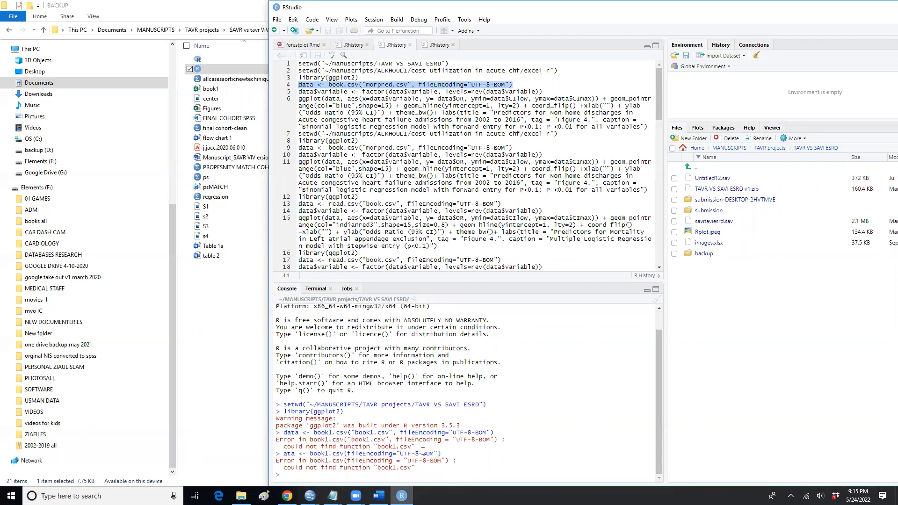
- Open the backup folder of TAVR VS SAVI ESRD in RStudio and set it as the working directory
left_click(705, 254)
left_click(708, 254)
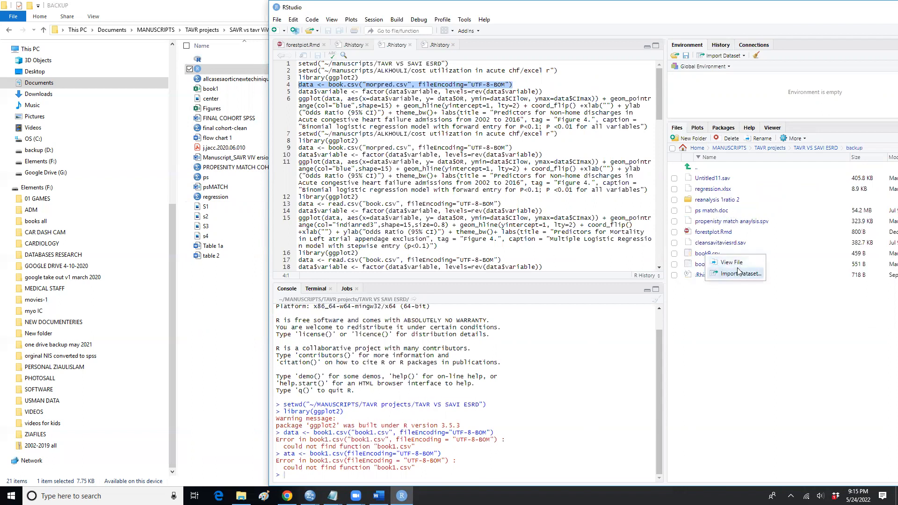
left_click(802, 139)
left_click(795, 139)
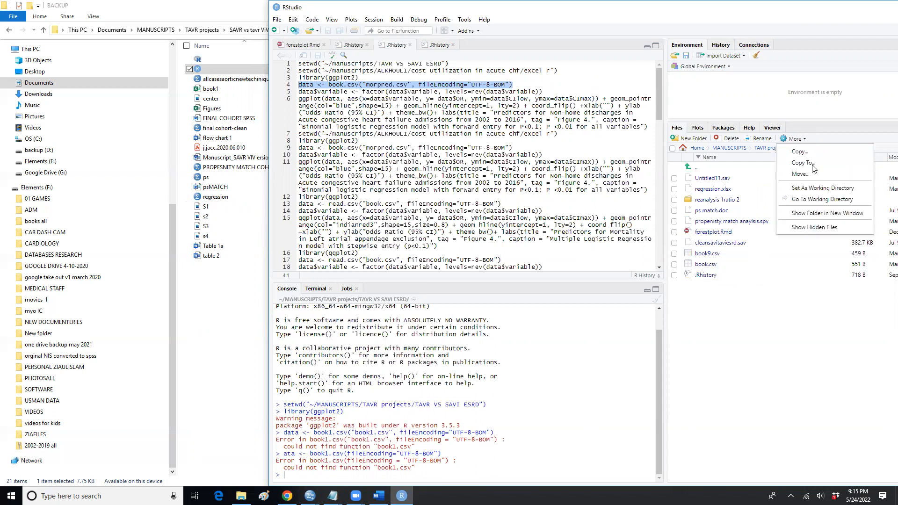
left_click(824, 189)
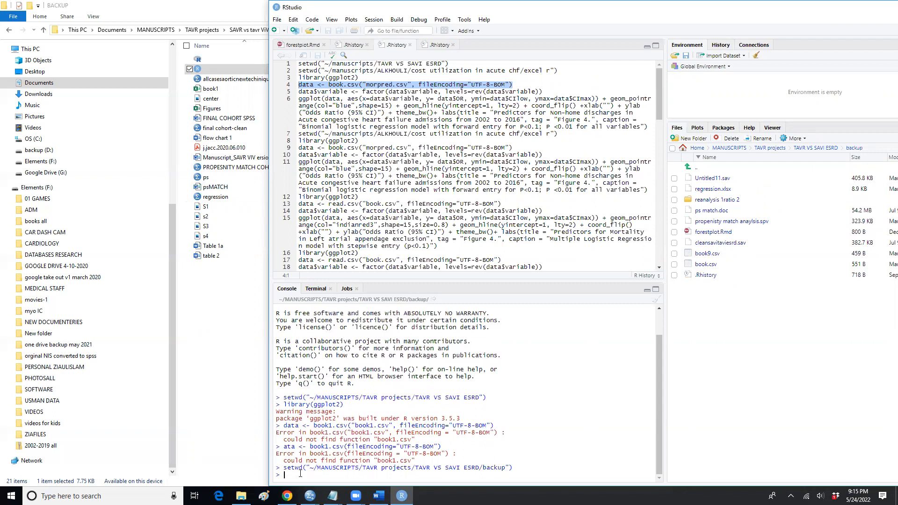
- Try to load the data in the console with data <- book.csv("book.csv", fileEncoding="UTF-8-BOM")
type("ata <- book1.csv(\"book1.csv\", fileEncoding=\"UTF-8-BOM\")")
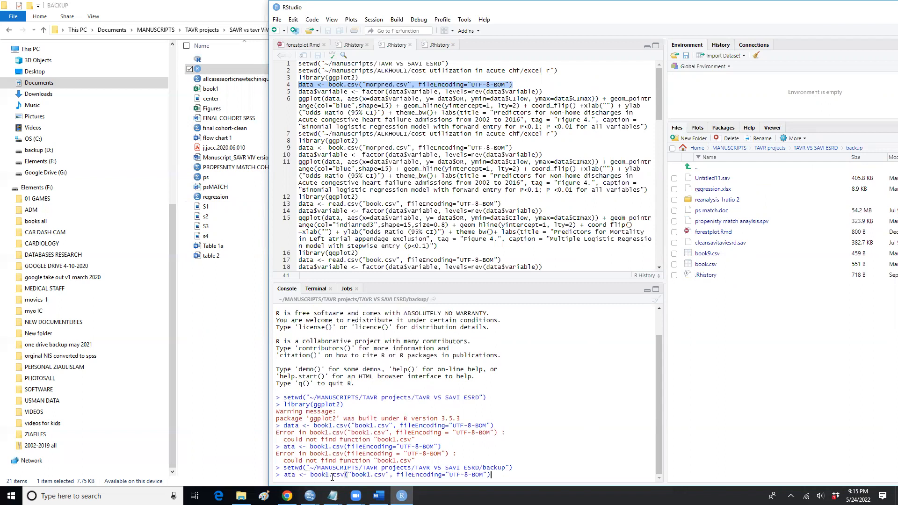
left_click(327, 476)
key("BackSpace")
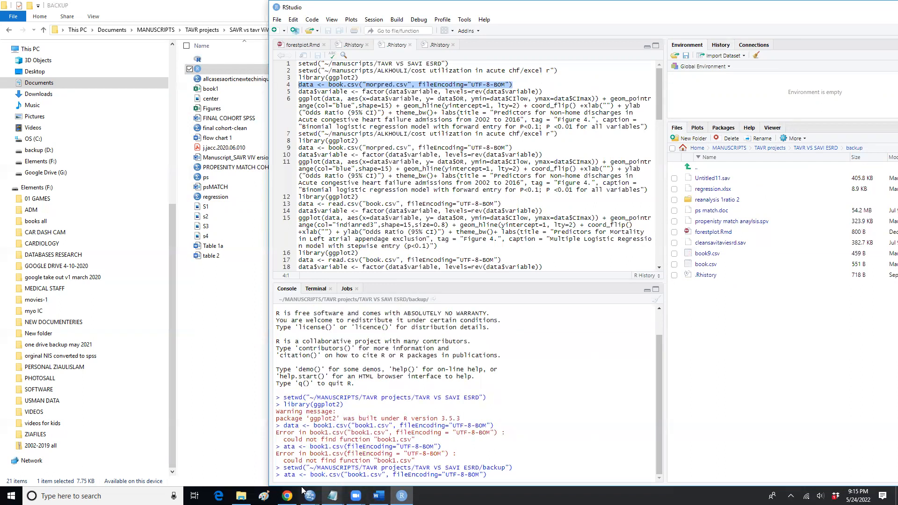
type("d")
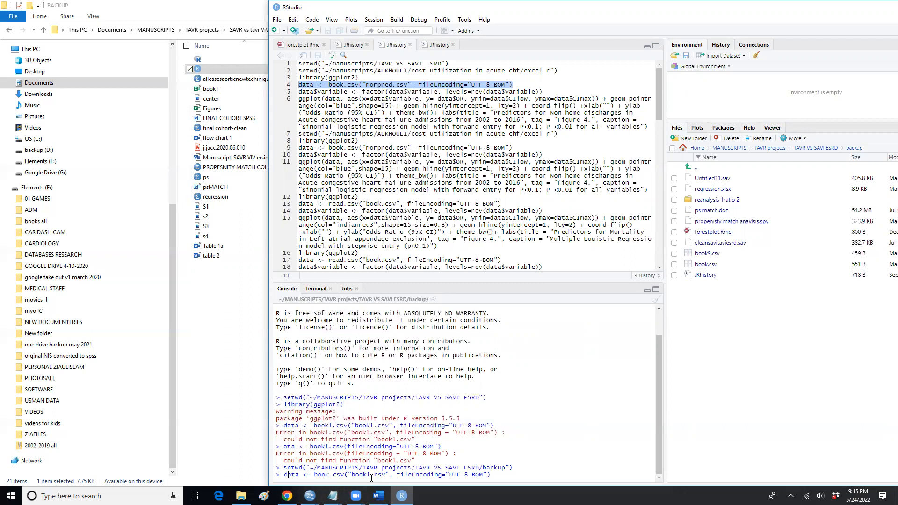
key("BackSpace")
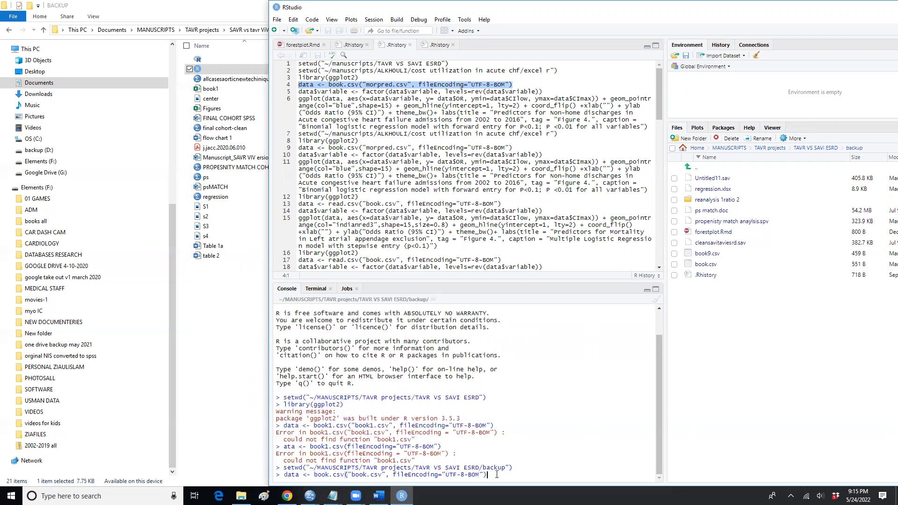
key("Return")
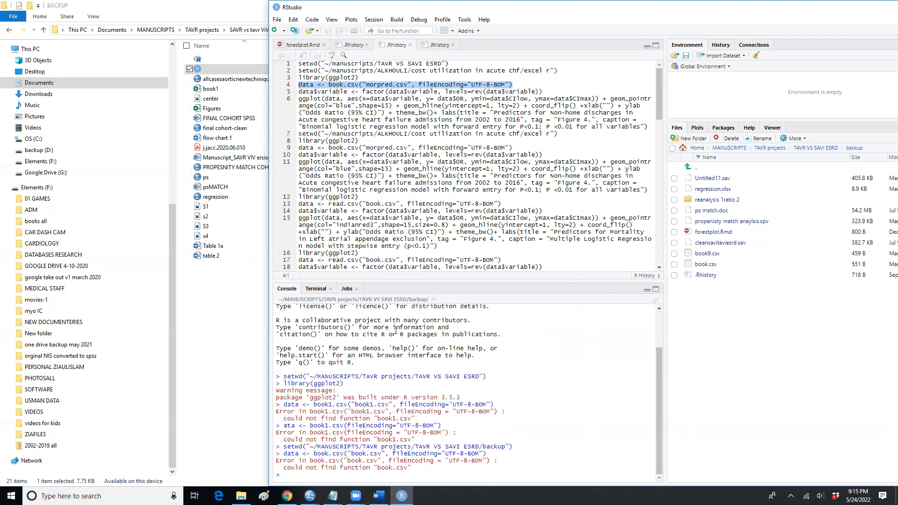
- Try the import again in the console as ata <- book.csv("book.csv", fileEncoding="UTF-8-BOM")
left_click(360, 86)
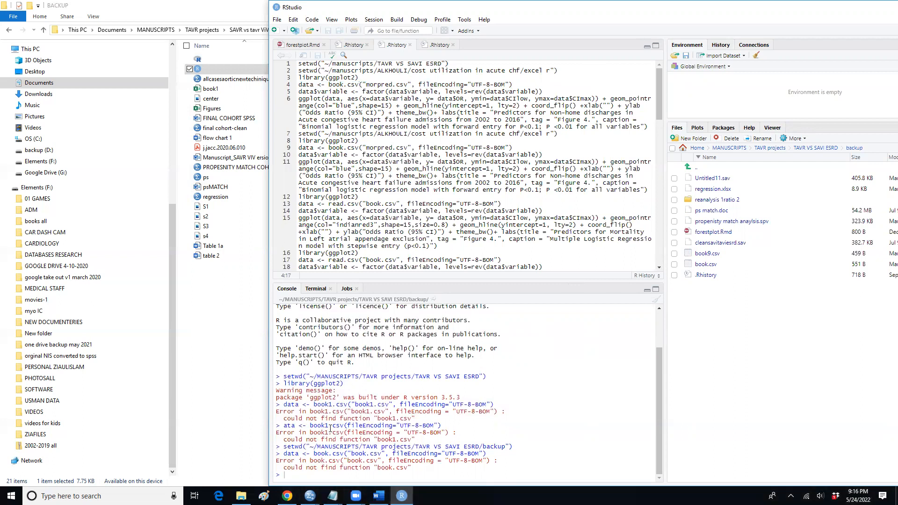
type("ata <- book1.csv(\"book1.csv\", fileEncoding=\"UTF-8-BOM\")")
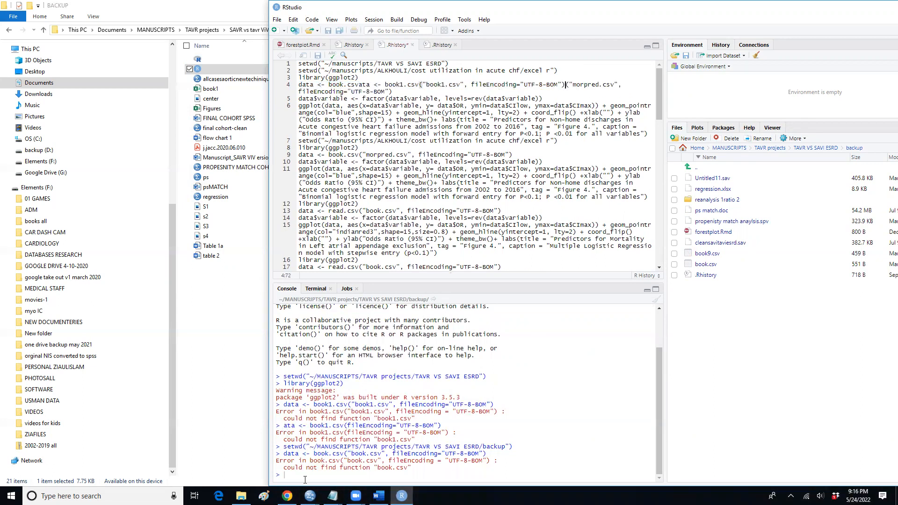
type("ata <- book1.csv(\"book1.csv\", fileEncoding=\"UTF-8-BOM\")")
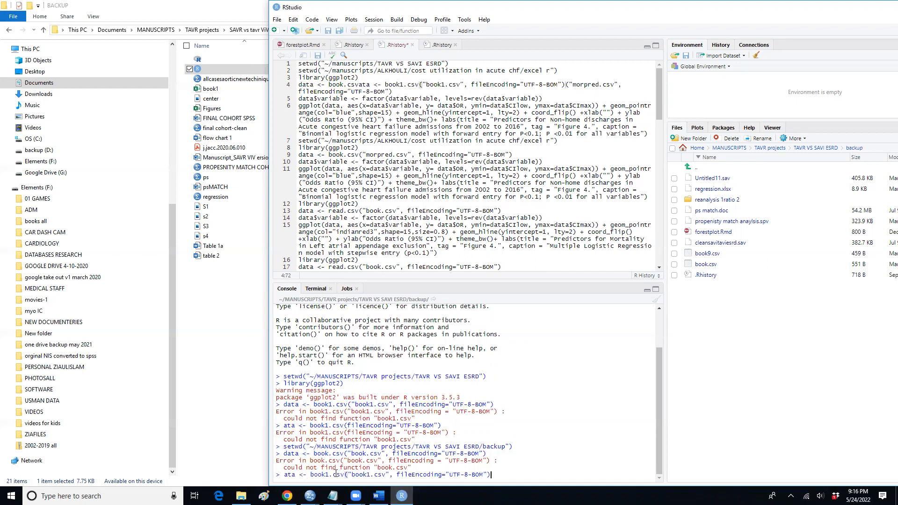
key("BackSpace")
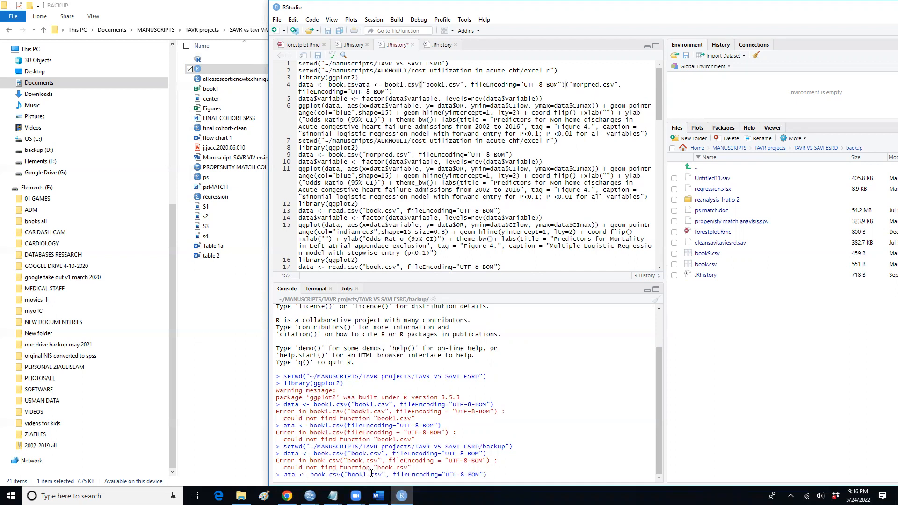
key("BackSpace")
key("Return")
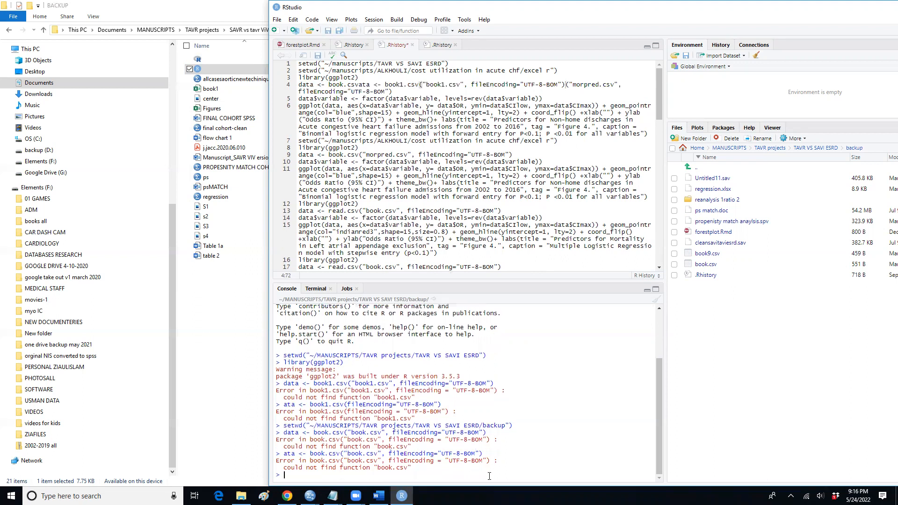
key("Return")
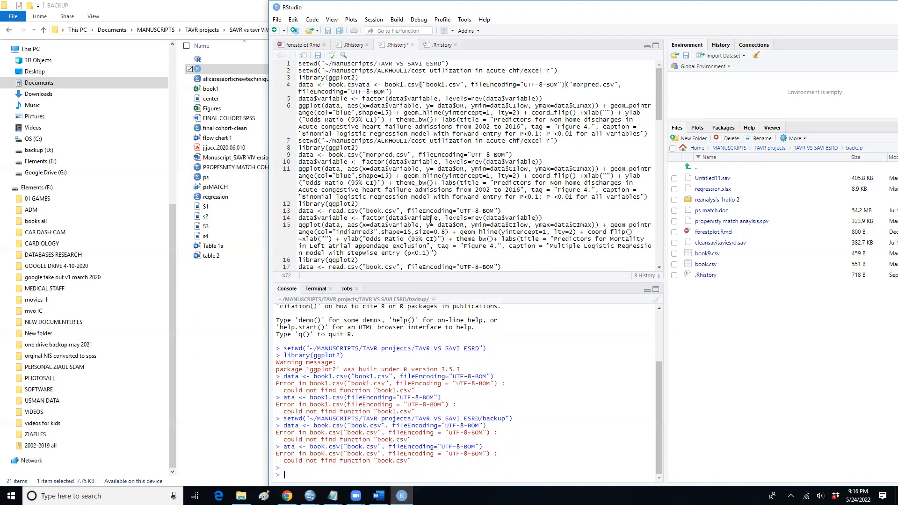
- Highlight in turn the history's data import, the data$variable factor line and the full ggplot forest plot command on line 6
left_click(375, 176)
double_click(309, 84)
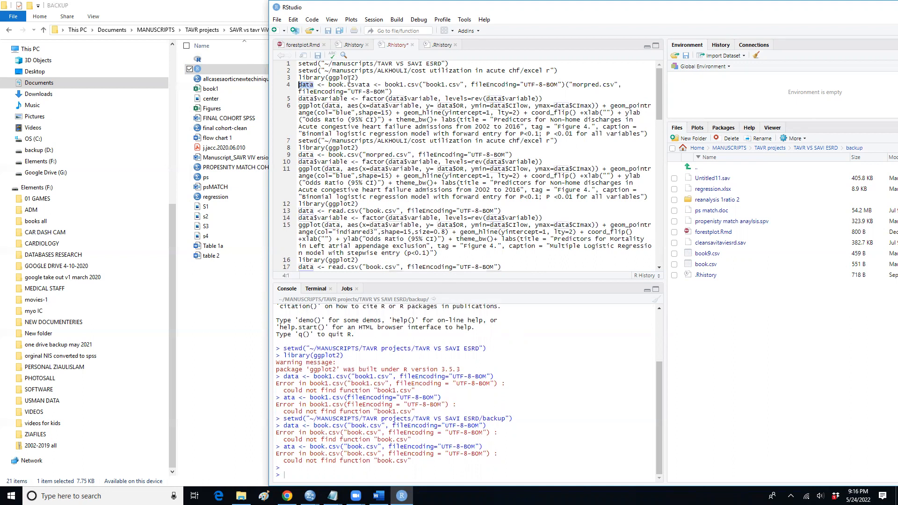
left_click_drag(328, 85, 368, 85)
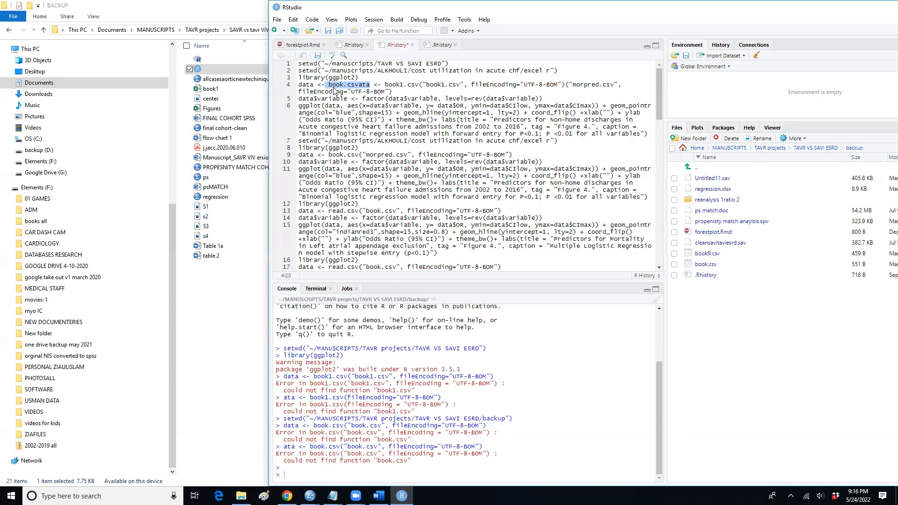
left_click_drag(300, 99, 349, 100)
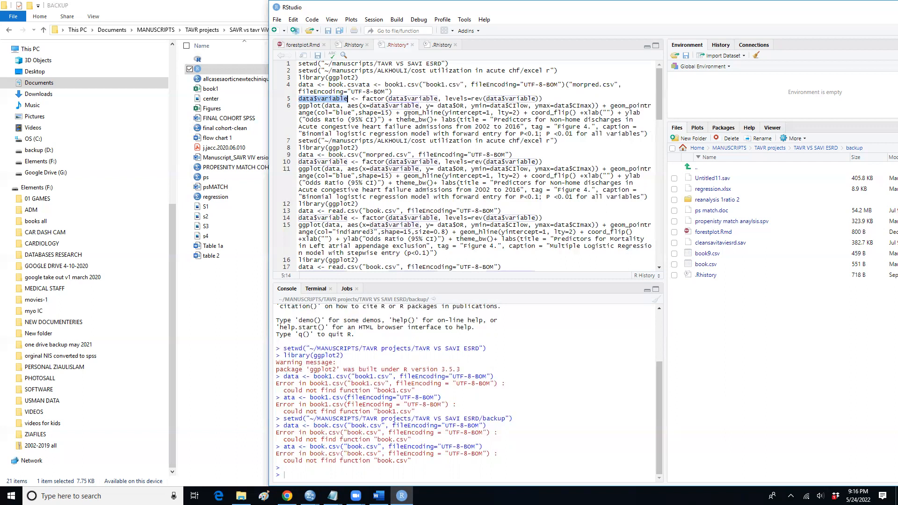
left_click_drag(646, 134, 323, 108)
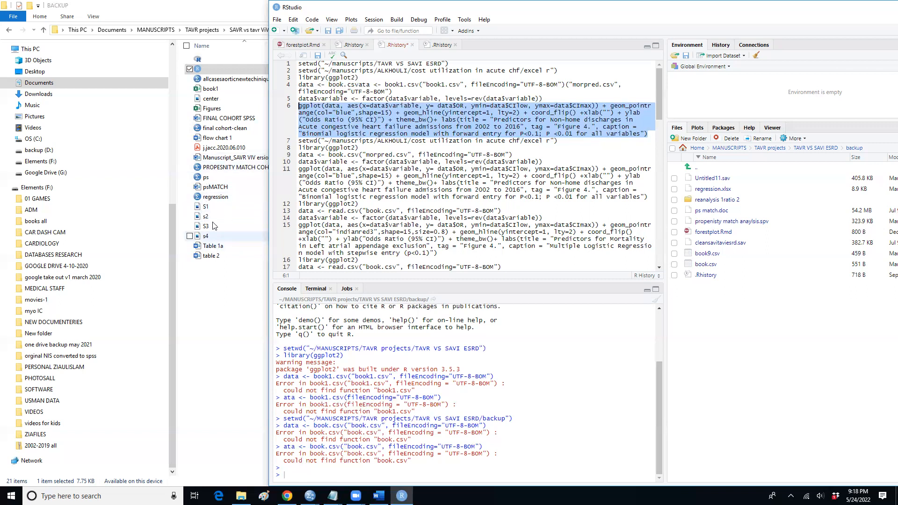
- Look through the saved figures of the SAVR vs tavr ViV project up to the fig 6 forest plot, and close the viewer
double_click(211, 99)
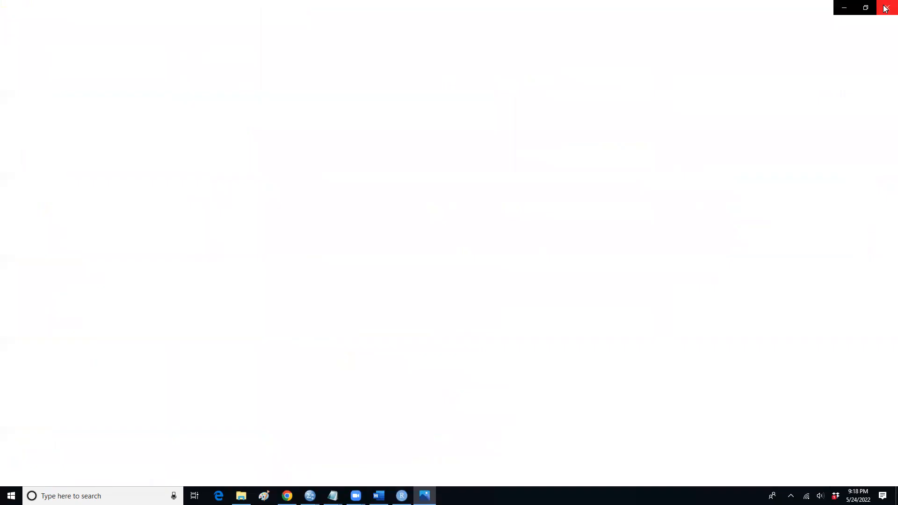
left_click(887, 8)
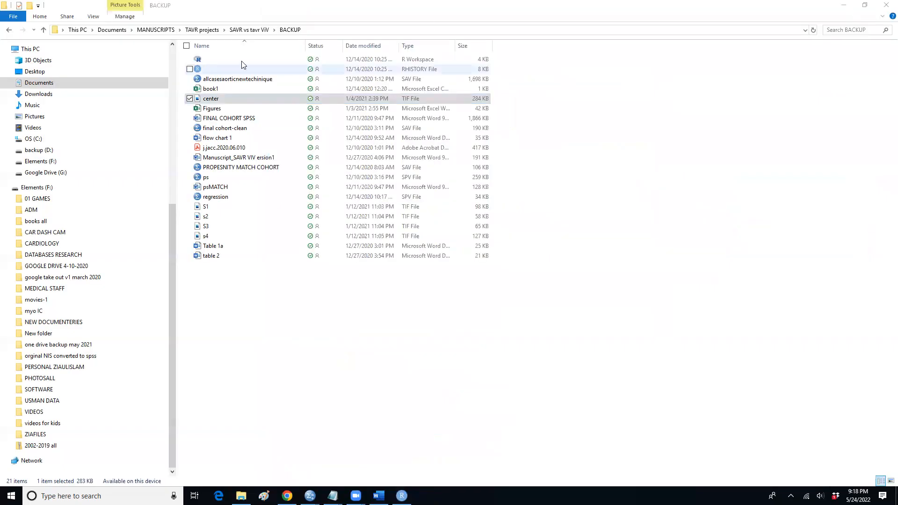
left_click(261, 31)
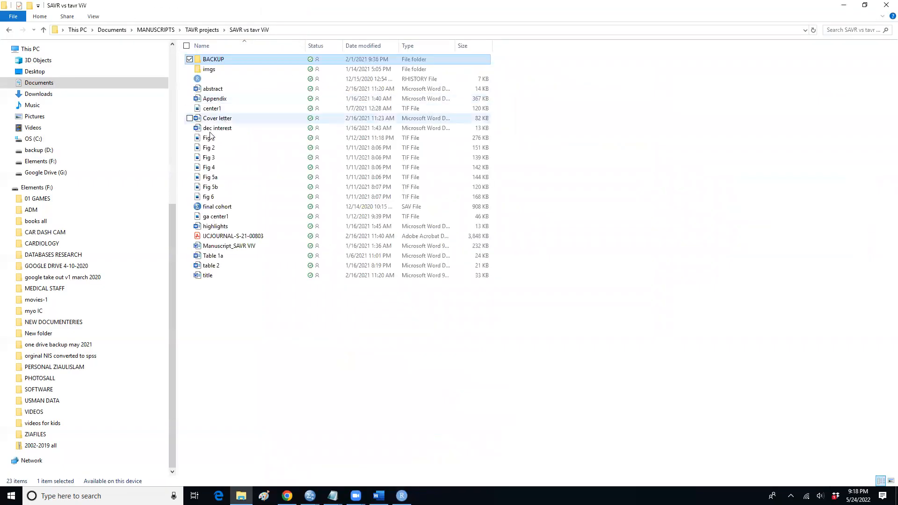
double_click(209, 187)
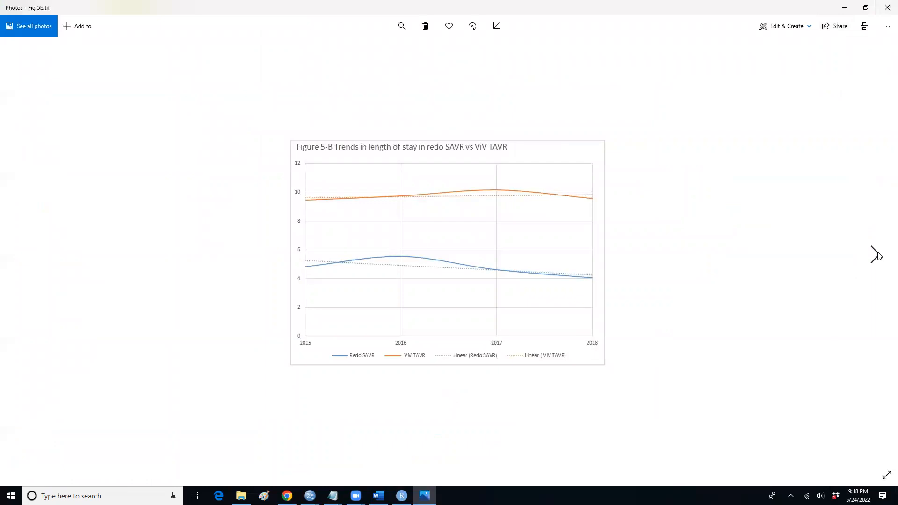
left_click(880, 257)
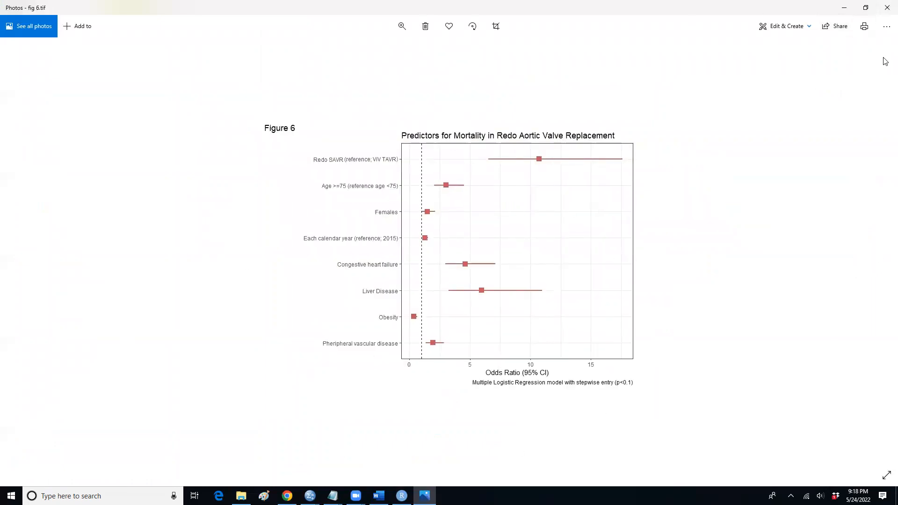
left_click(886, 11)
- Switch to SPSS and close the tavrtill12to2019.sav dataset
left_click(310, 496)
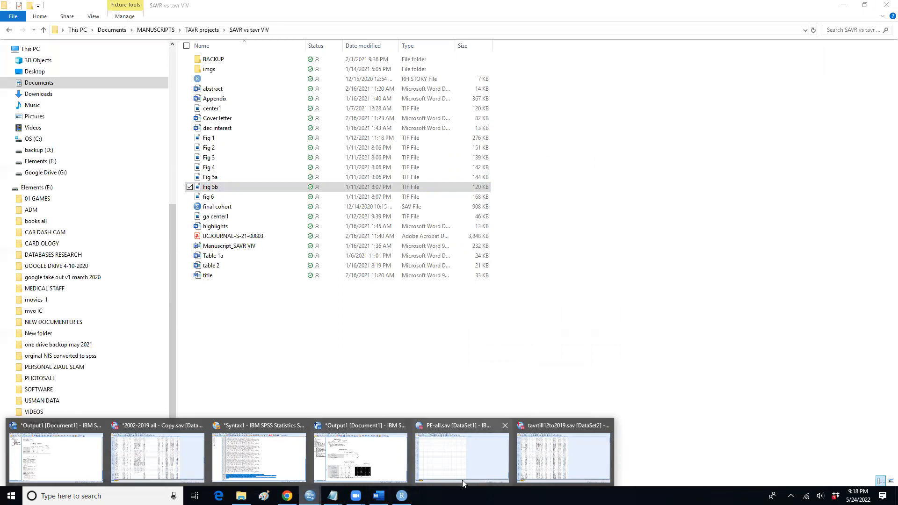
left_click(538, 456)
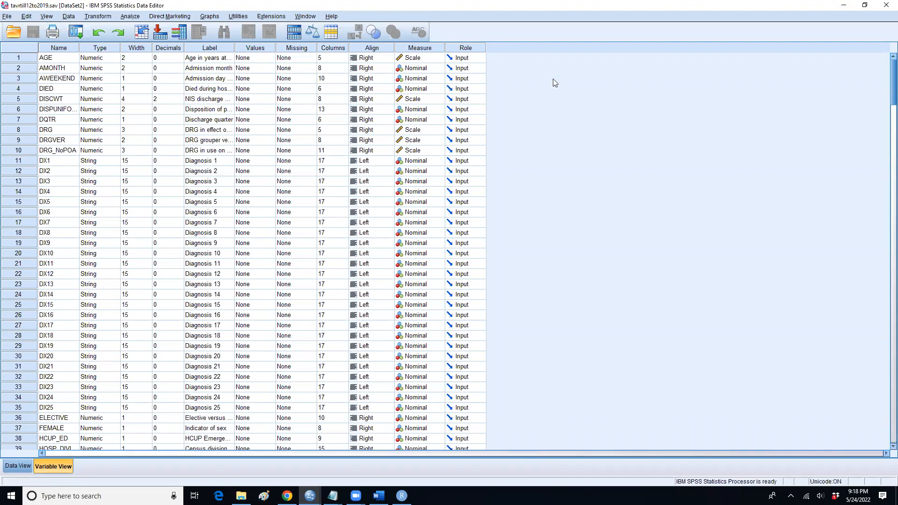
left_click(885, 5)
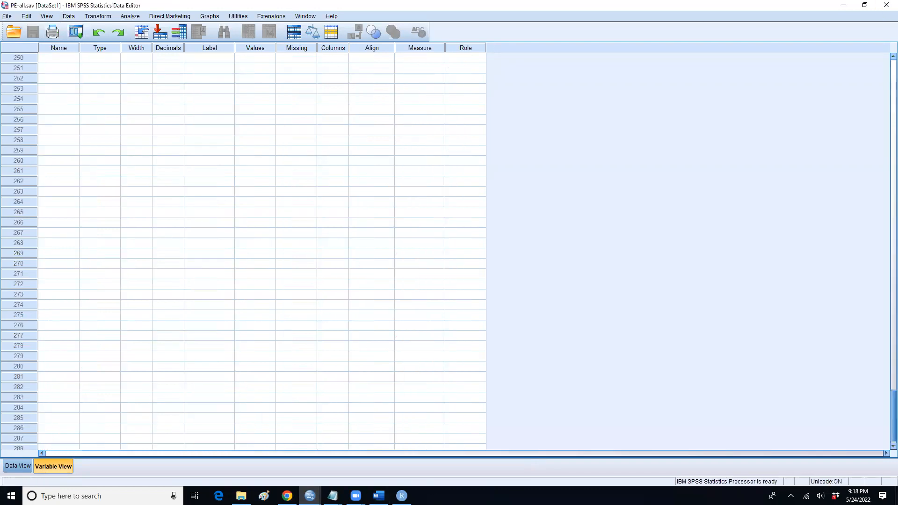
- Switch to File Explorer, look into the MANUSCRIPTS folder and return to Documents
left_click(241, 496)
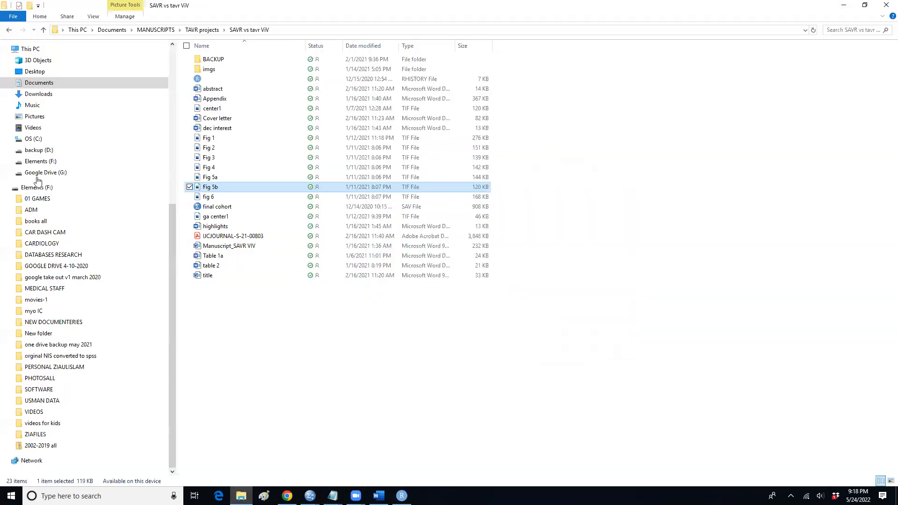
left_click(52, 86)
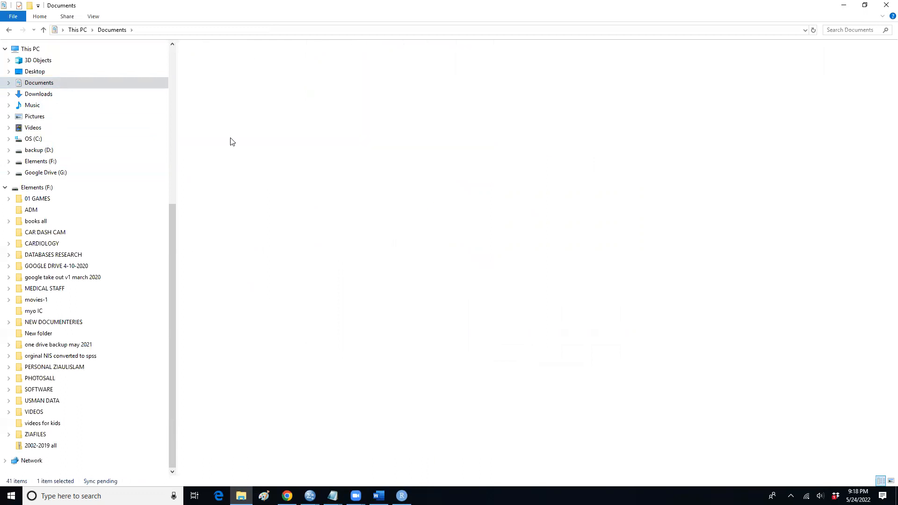
double_click(230, 142)
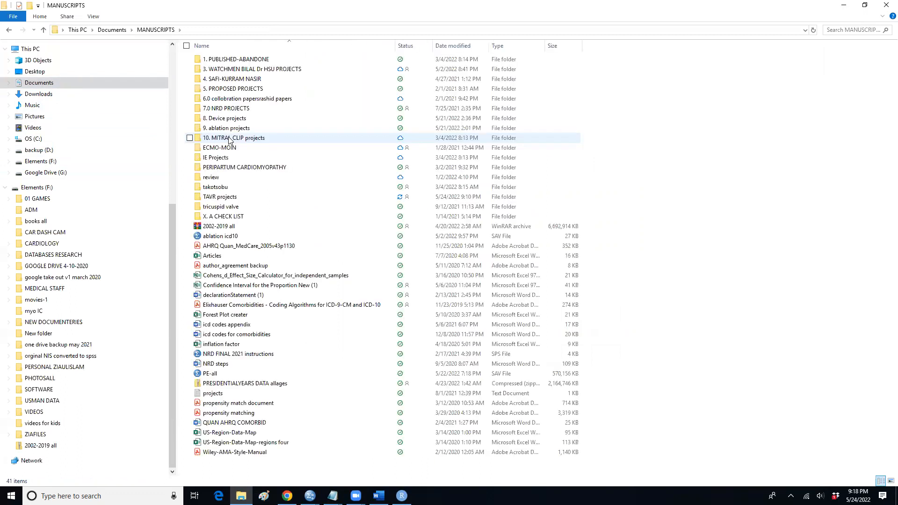
left_click(112, 30)
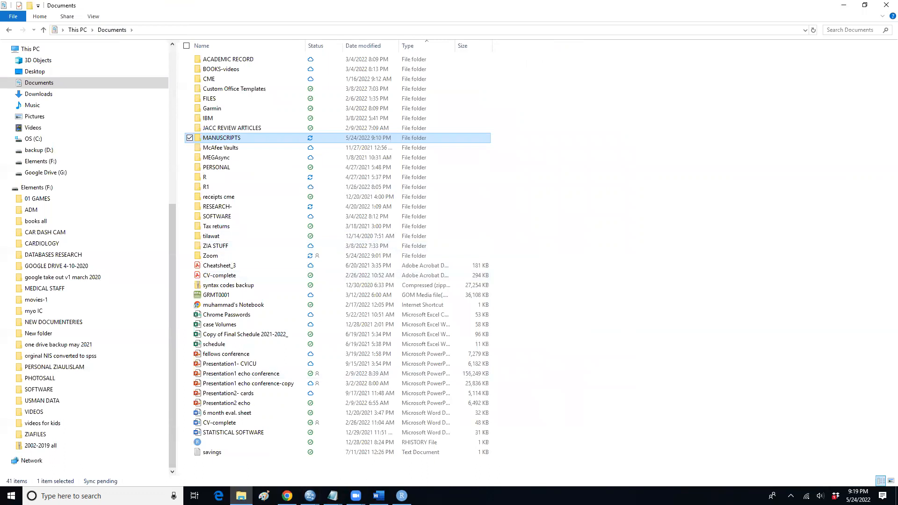
- Switch to Chrome and search Google for "hcup icd 10"
left_click(287, 496)
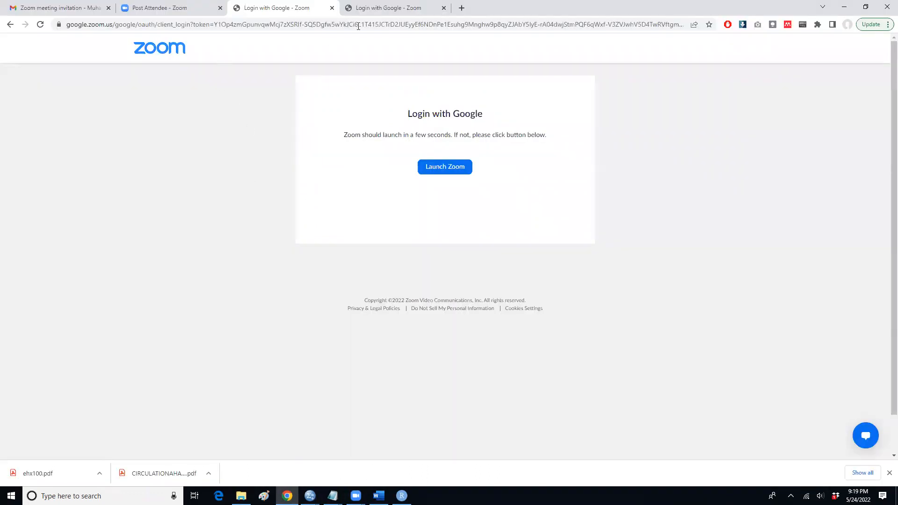
left_click(314, 24)
type("hcu[")
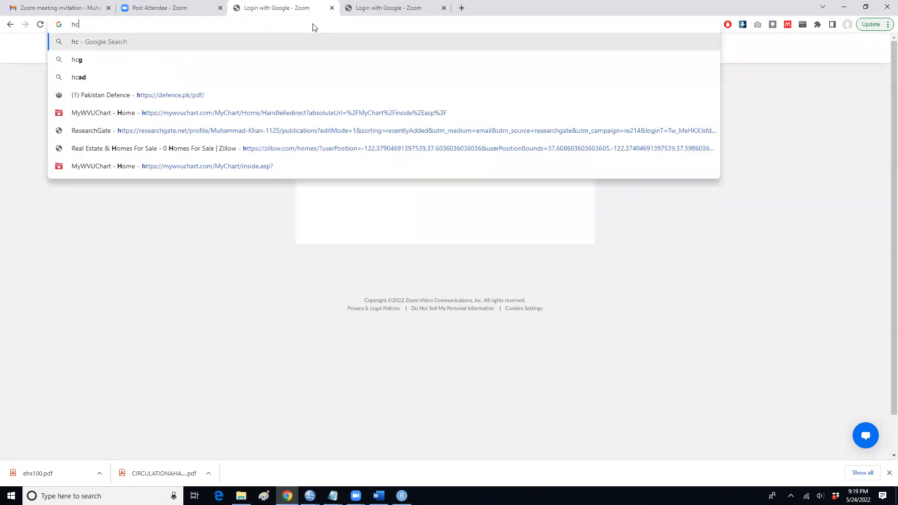
key("BackSpace")
type("p icd ")
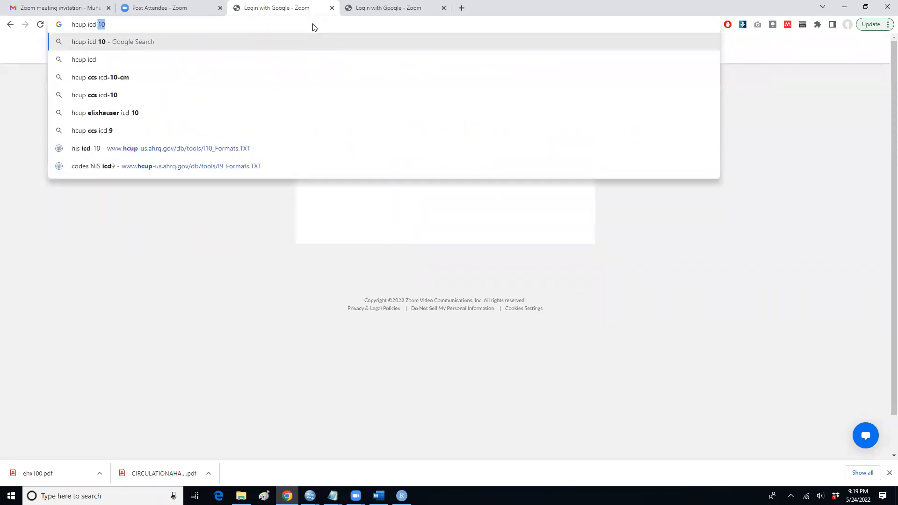
type("10")
key("Return")
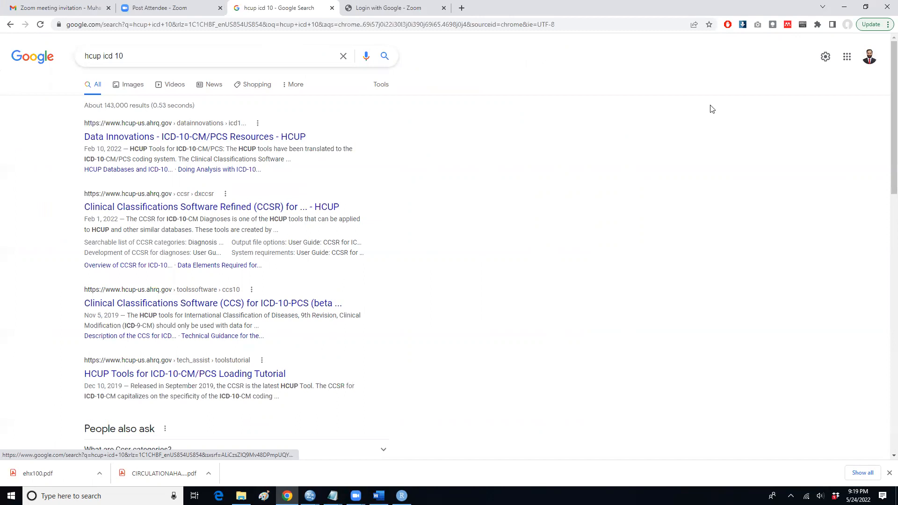
- Load the HCUP ICD-10 code list I10_Formats.TXT in a new browser tab and go back from it
left_click(462, 8)
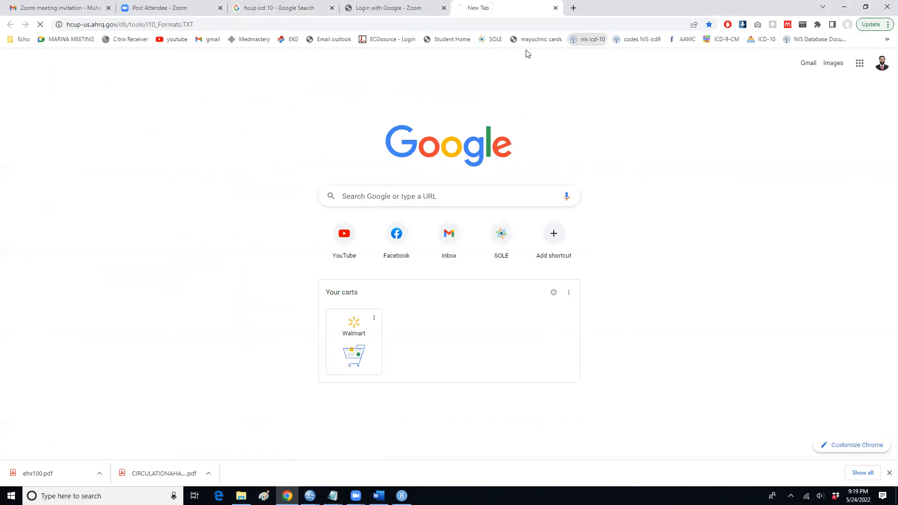
type("https://hcup-us.ahrq.gov/db/tools/I10_Formats.TXT")
key("Return")
left_click(10, 24)
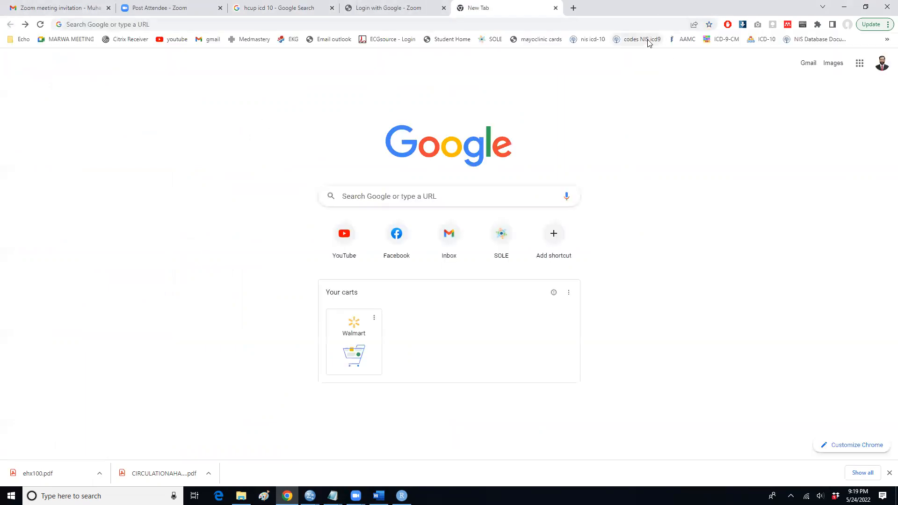
- Open the bookmarked NIS ICD-9 code list I9_Formats.TXT, highlight its web address and browse the diagnosis codes
left_click(646, 39)
left_click_drag(191, 24, 59, 25)
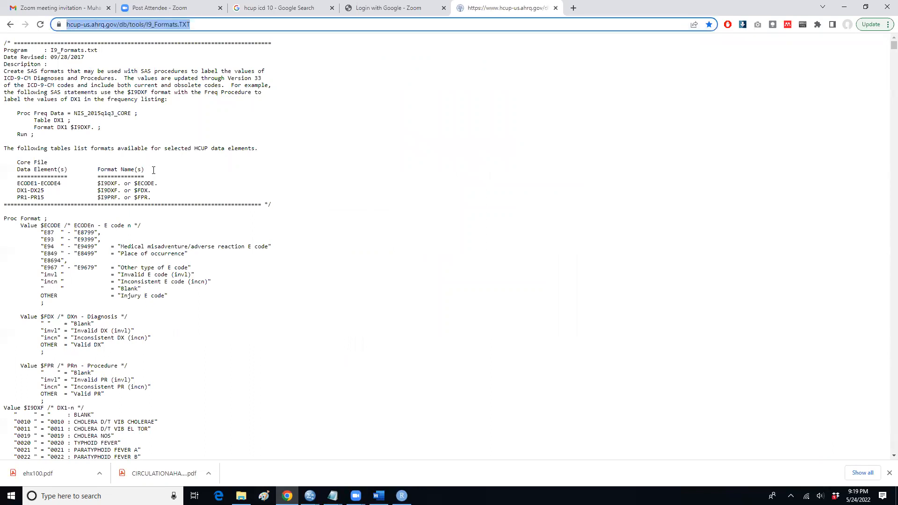
scroll(160, 225, "down", 20)
scroll(686, 81, "up", 5)
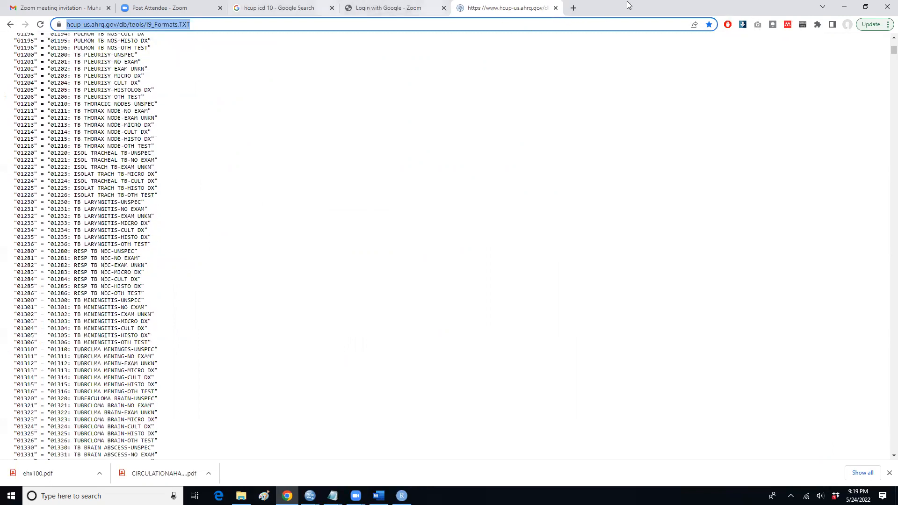
- Open the bookmarked nis icd-10 page in a new browser tab and highlight the file name I10_Formats.TXT on it
left_click(573, 8)
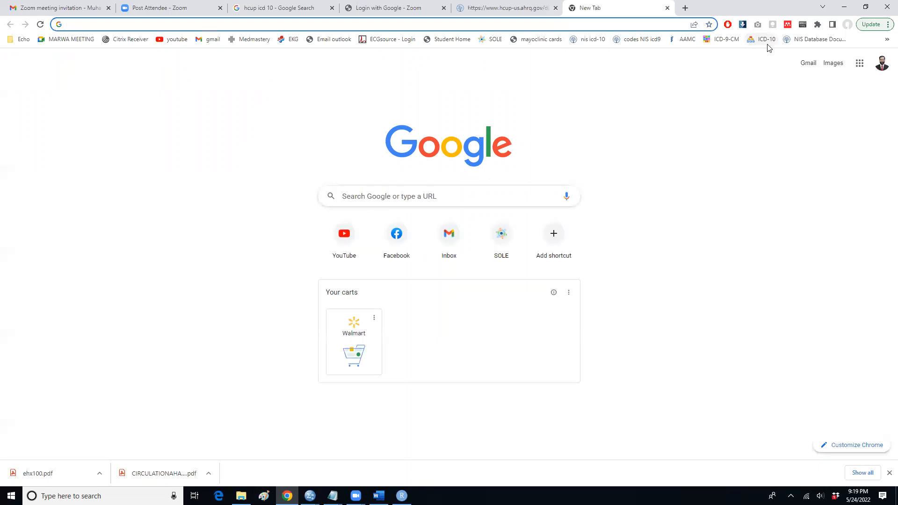
left_click(605, 41)
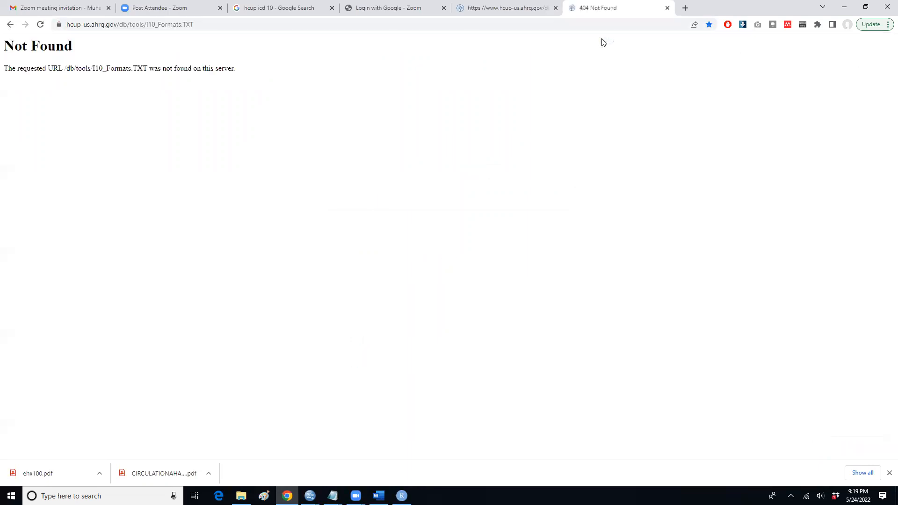
left_click_drag(93, 75, 146, 75)
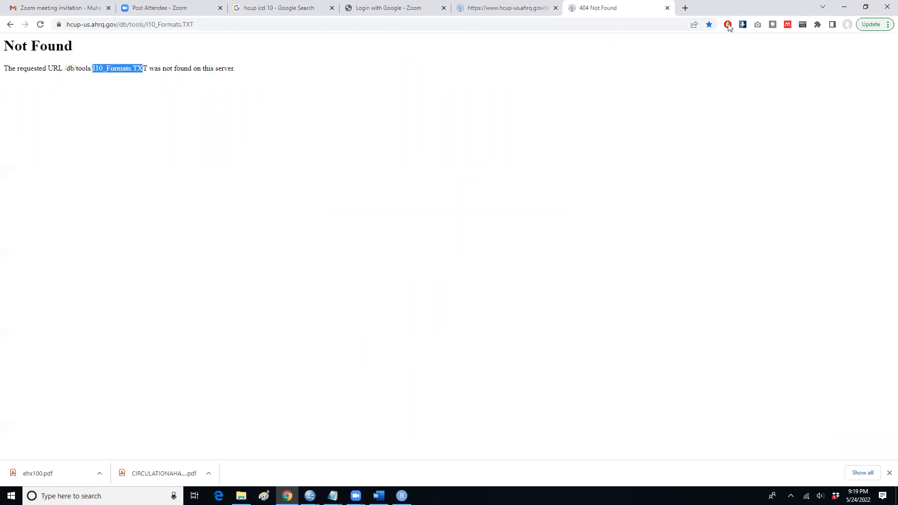
left_click(498, 8)
scroll(134, 224, "down", 20)
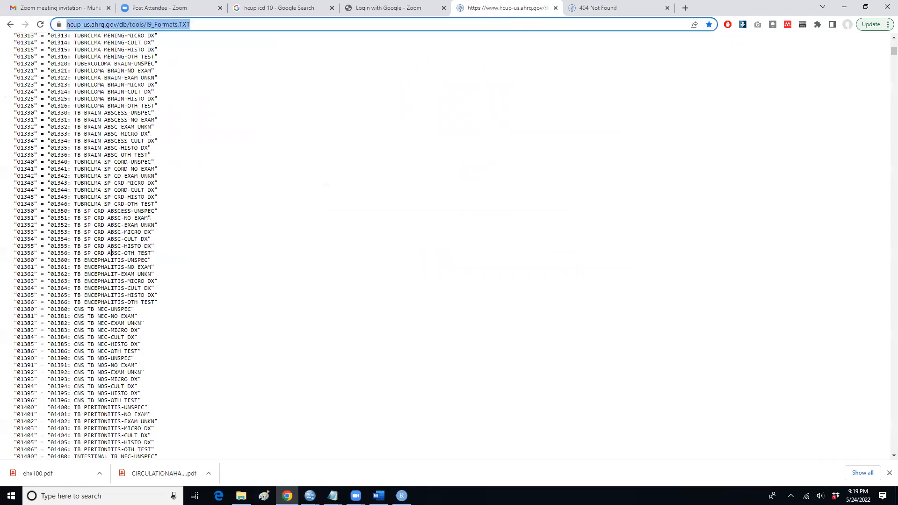
scroll(118, 303, "down", 20)
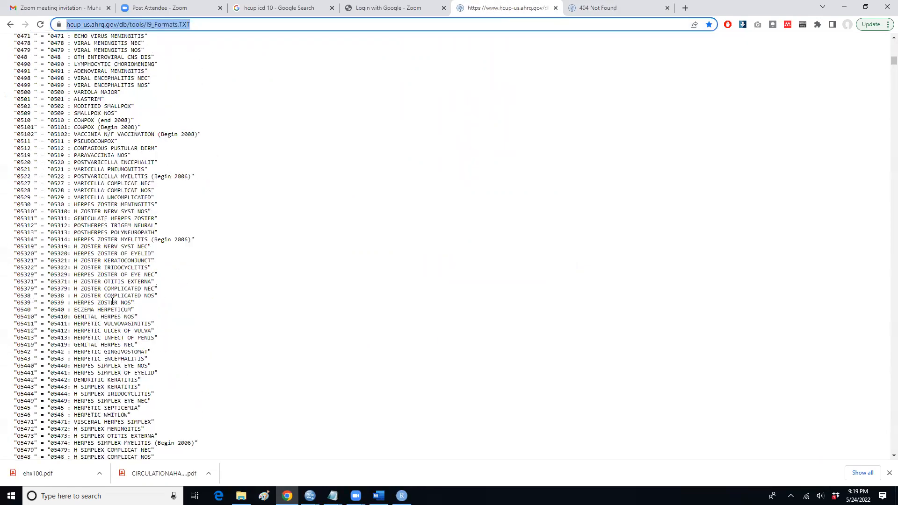
left_click(121, 24)
left_click_drag(89, 26, 154, 28)
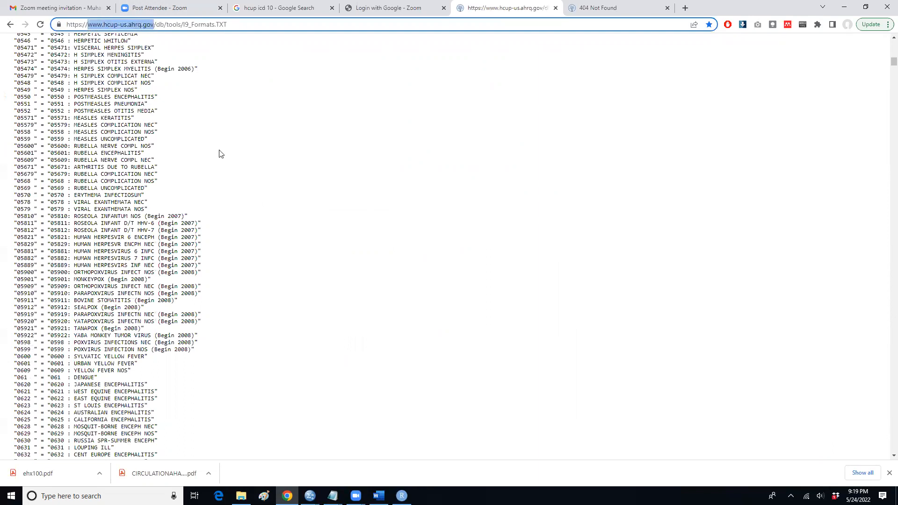
- Highlight the start-year notes on codes 05811, 05474 and 05812 in the ICD-9 list
left_click(193, 225)
left_click_drag(172, 224, 158, 223)
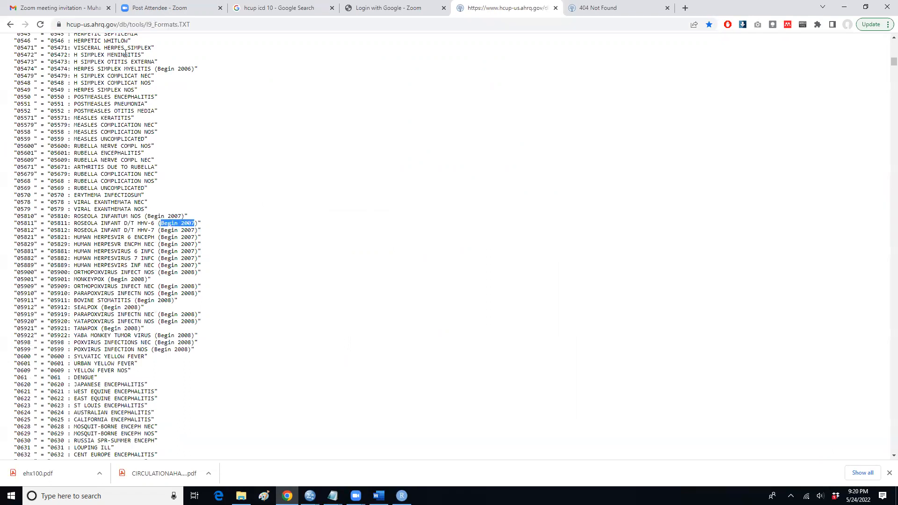
left_click_drag(158, 69, 192, 71)
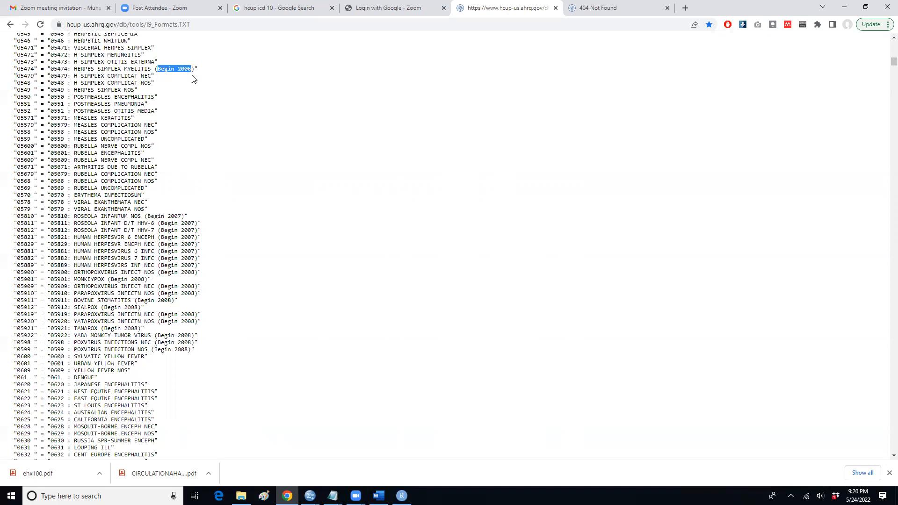
left_click_drag(199, 229, 159, 231)
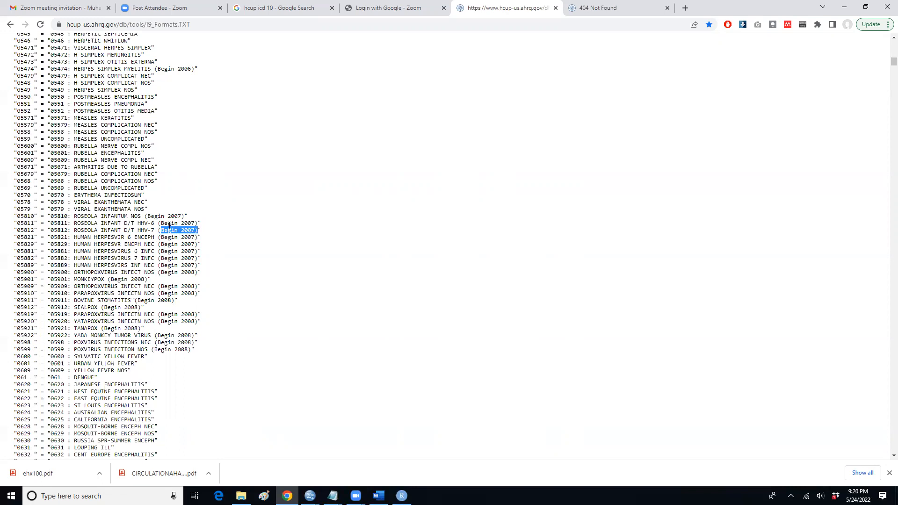
left_click(200, 236)
left_click_drag(199, 231, 186, 231)
- Browse the ICD-9 list to the leukemia codes and highlight the begin and end years of code 2070, ACUTE ERYTHREMIA
scroll(196, 268, "down", 20)
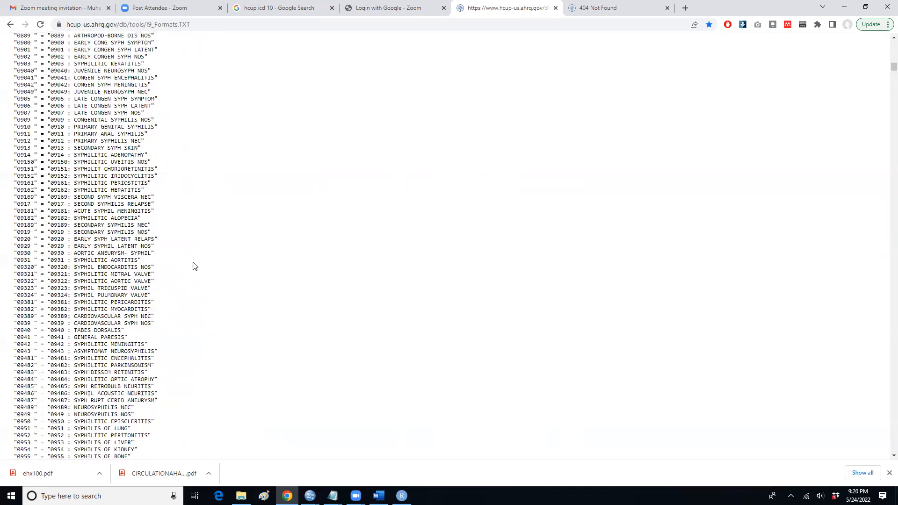
scroll(194, 266, "down", 20)
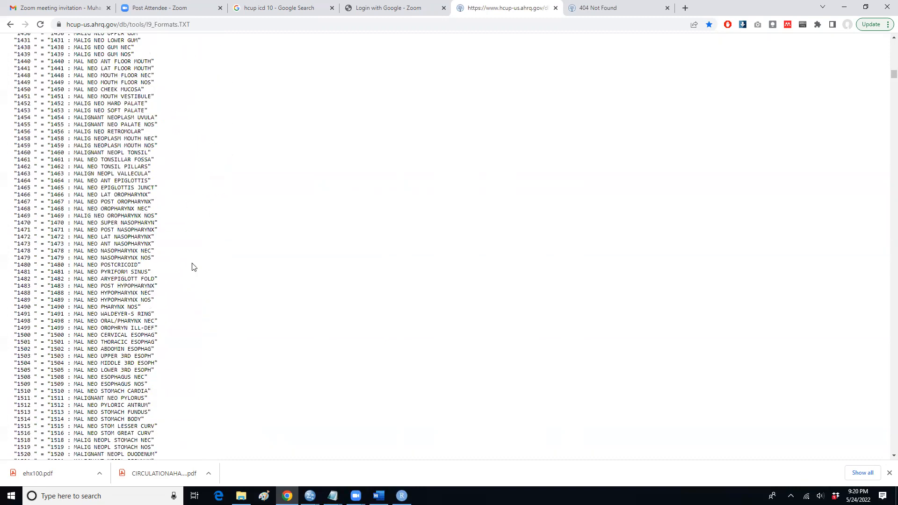
scroll(194, 267, "down", 20)
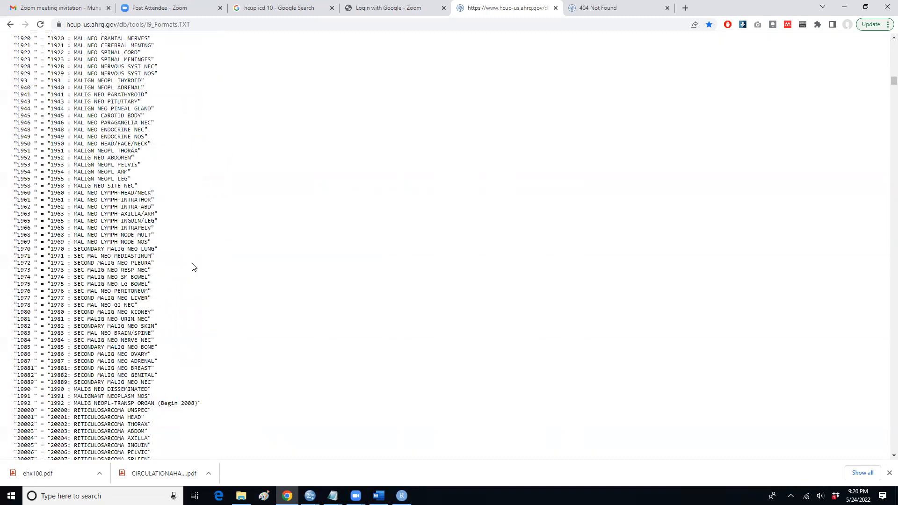
scroll(194, 266, "down", 20)
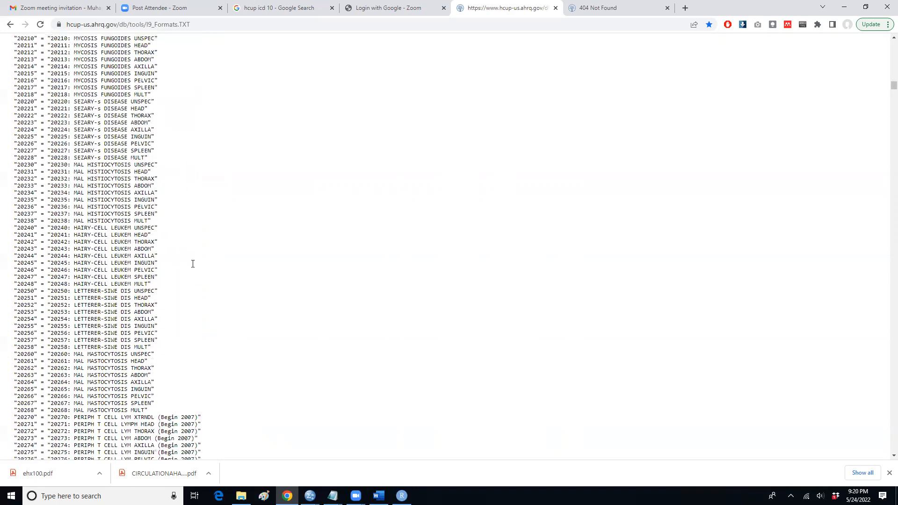
scroll(194, 263, "down", 10)
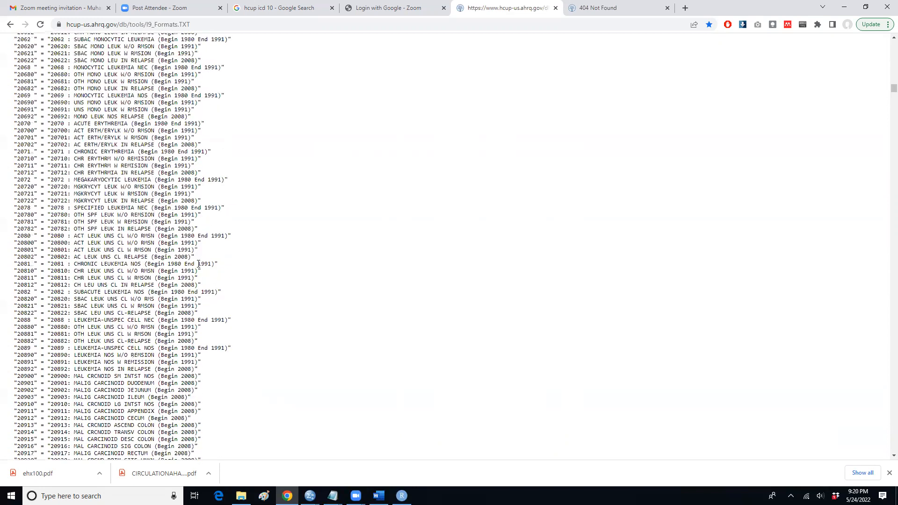
left_click_drag(155, 263, 184, 263)
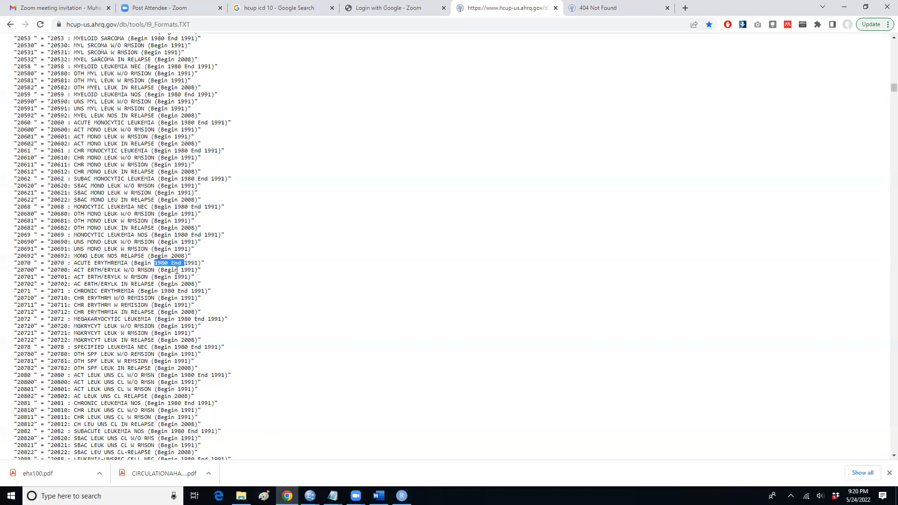
left_click_drag(199, 264, 131, 256)
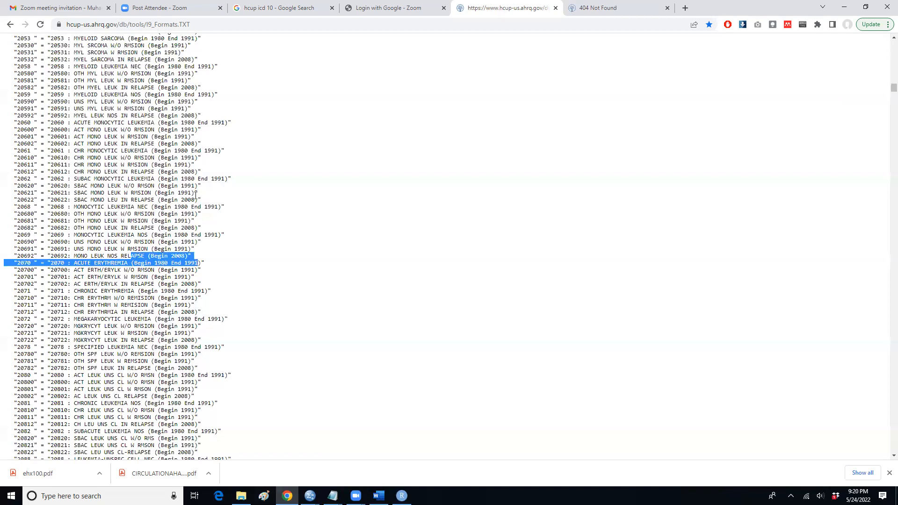
- Open the text search within the ICD-9 list, clear the search term and highlight the page's web address
scroll(195, 195, "up", 20)
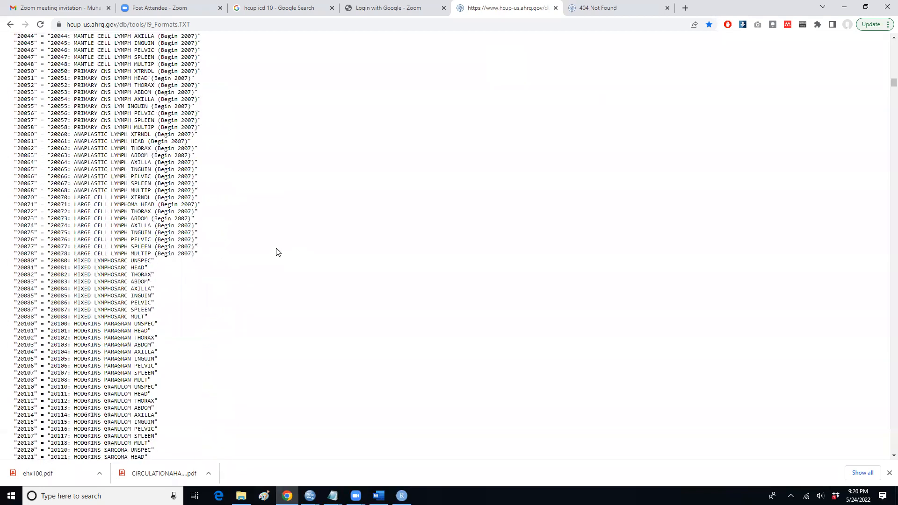
scroll(278, 252, "up", 20)
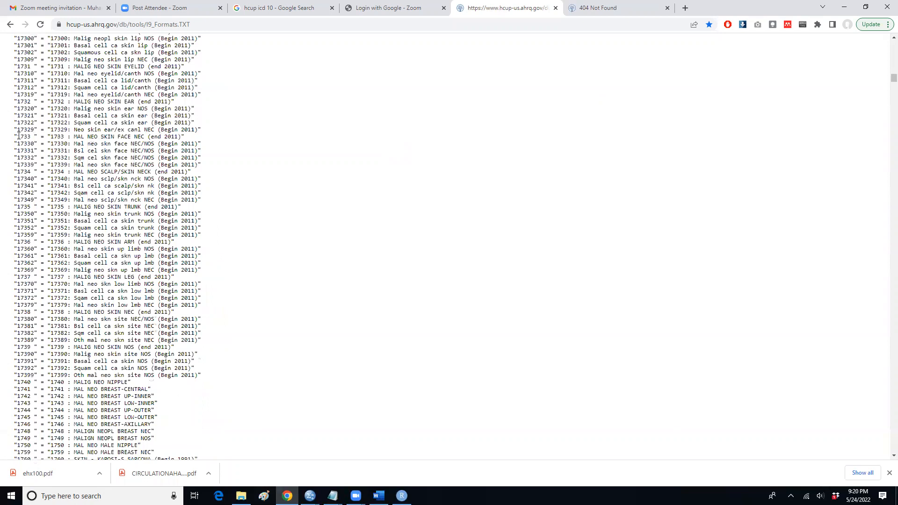
key("ctrl+f")
type("ghf")
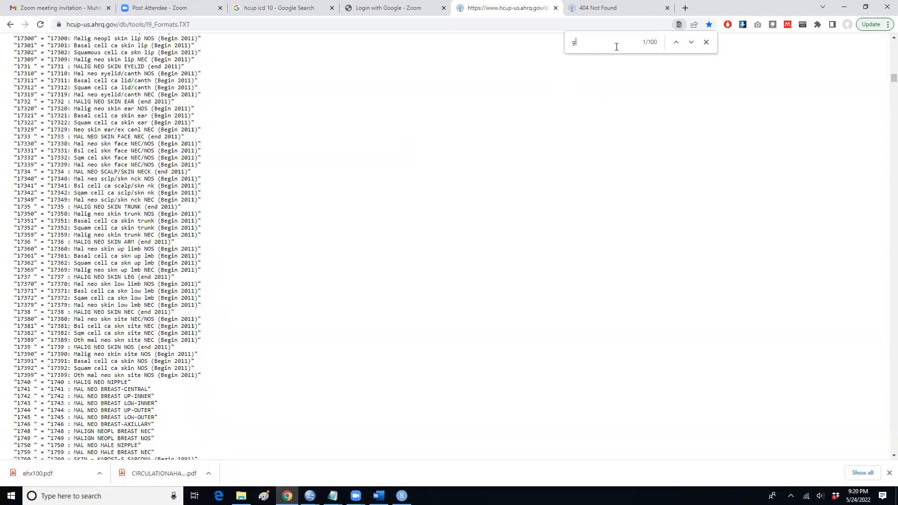
key("BackSpace")
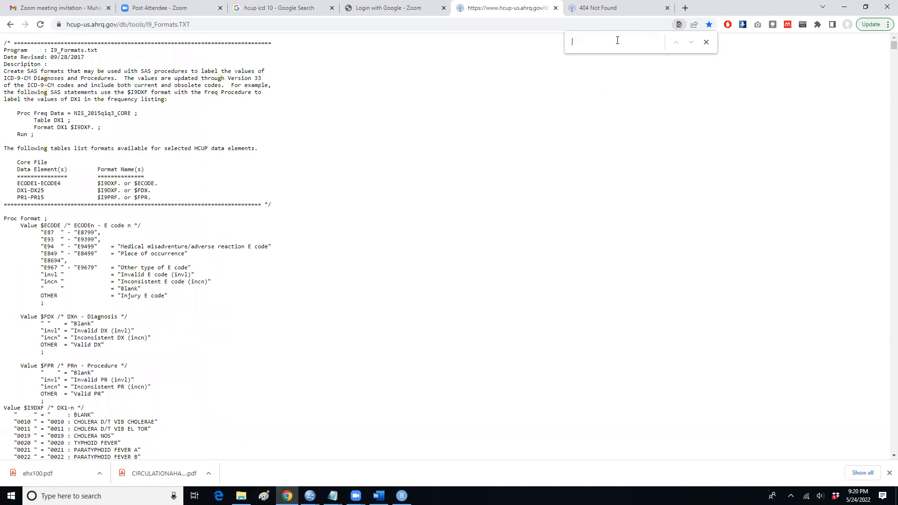
left_click_drag(191, 25, 60, 24)
- Copy the I10_Formats.TXT address from the 404 tab, search Google for it and open the ICD-10-CM Formats Program result
left_click(614, 11)
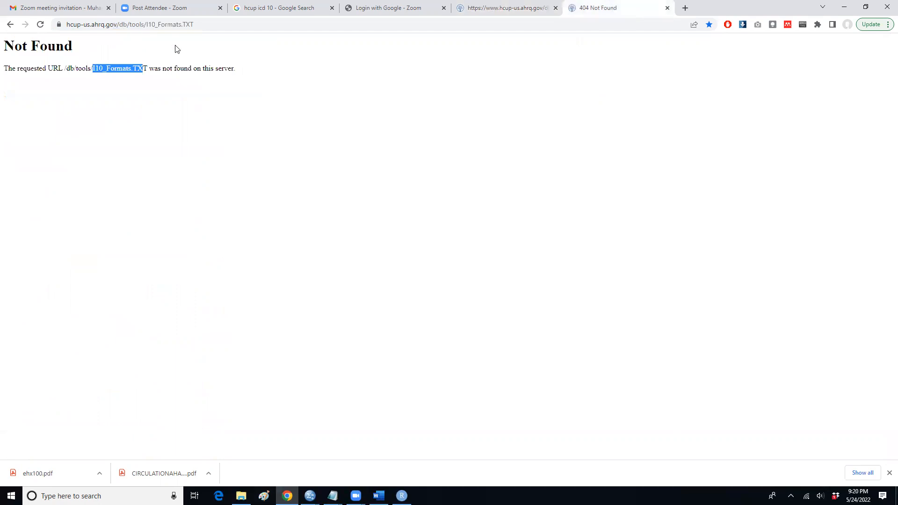
left_click(207, 28)
key("ctrl+c")
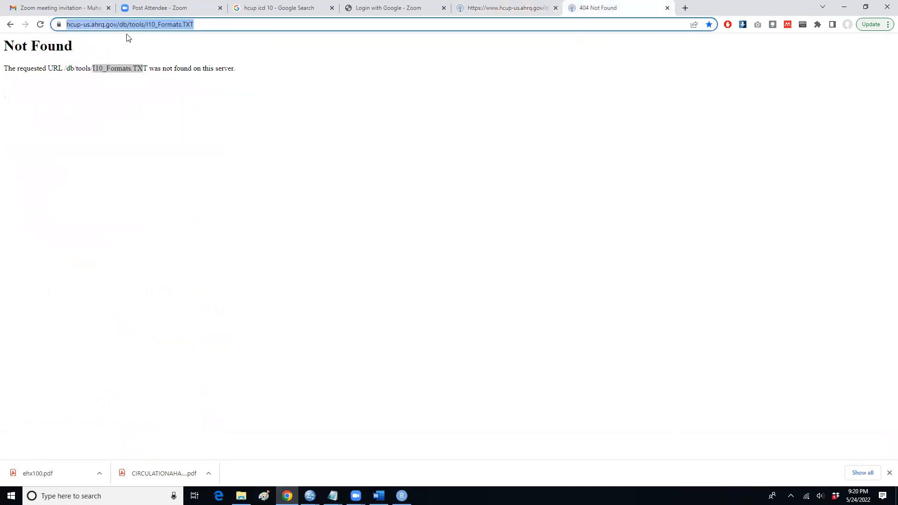
left_click(258, 10)
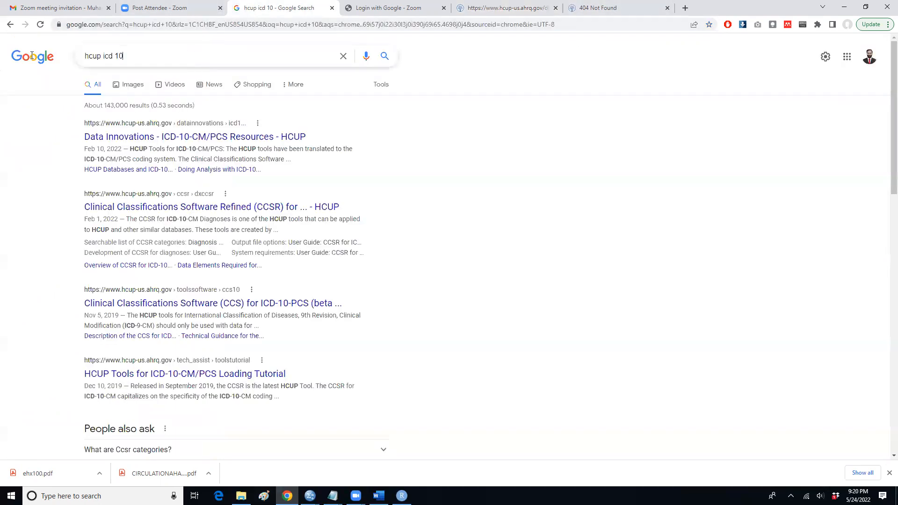
key("ctrl+v")
key("Return")
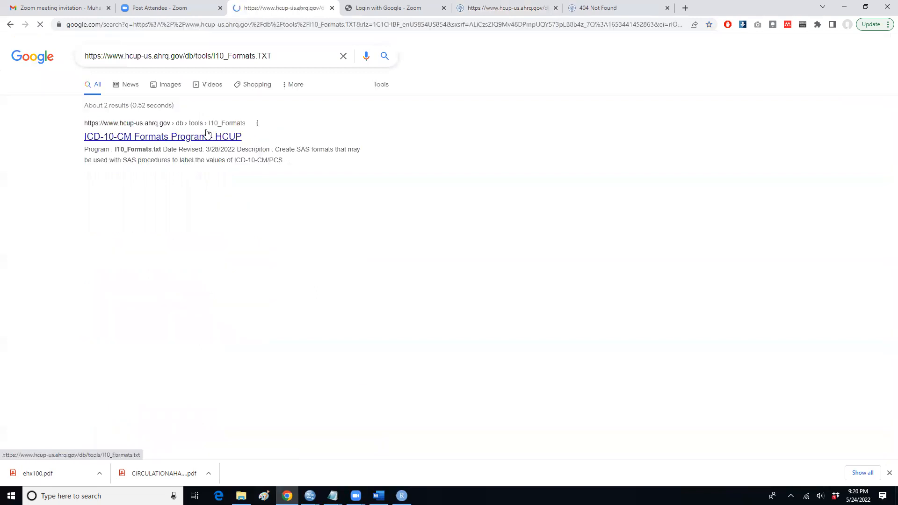
left_click(203, 134)
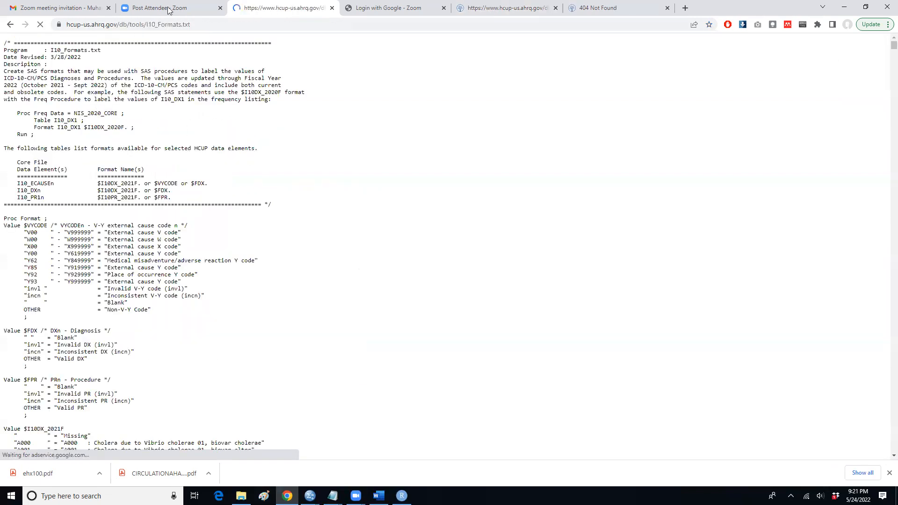
left_click(146, 23)
right_click(144, 22)
left_click(159, 90)
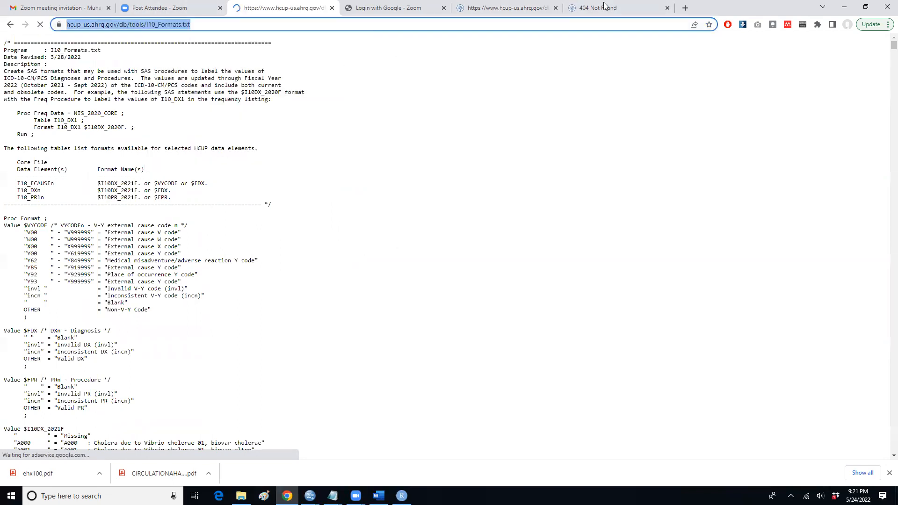
left_click(684, 8)
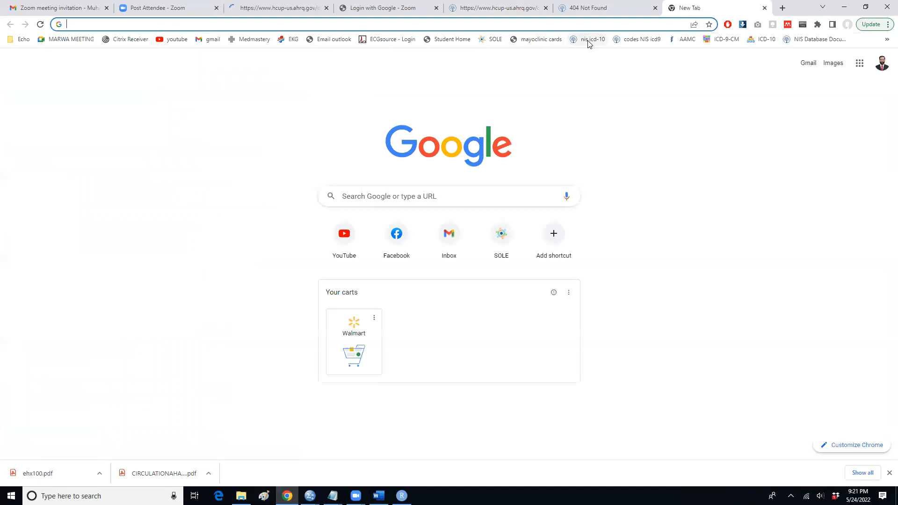
right_click(589, 42)
left_click(611, 87)
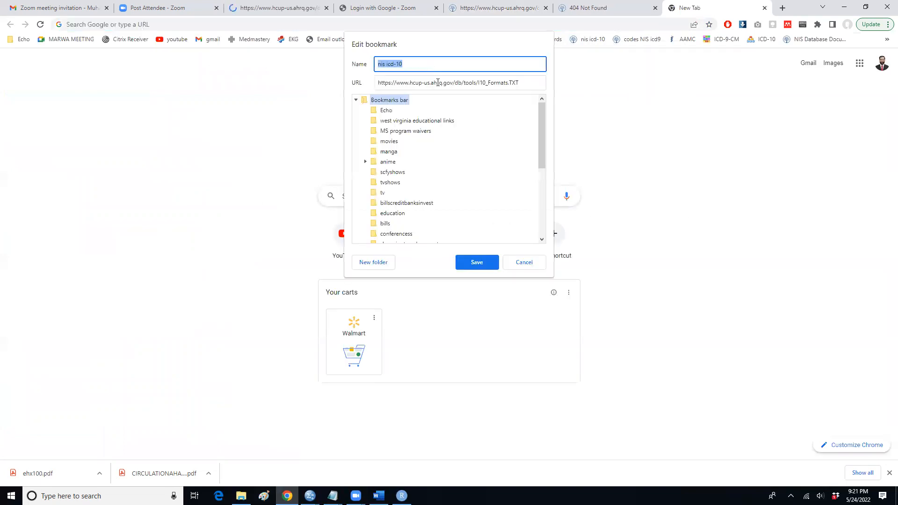
left_click(438, 82)
key("ctrl+a")
key("ctrl+v")
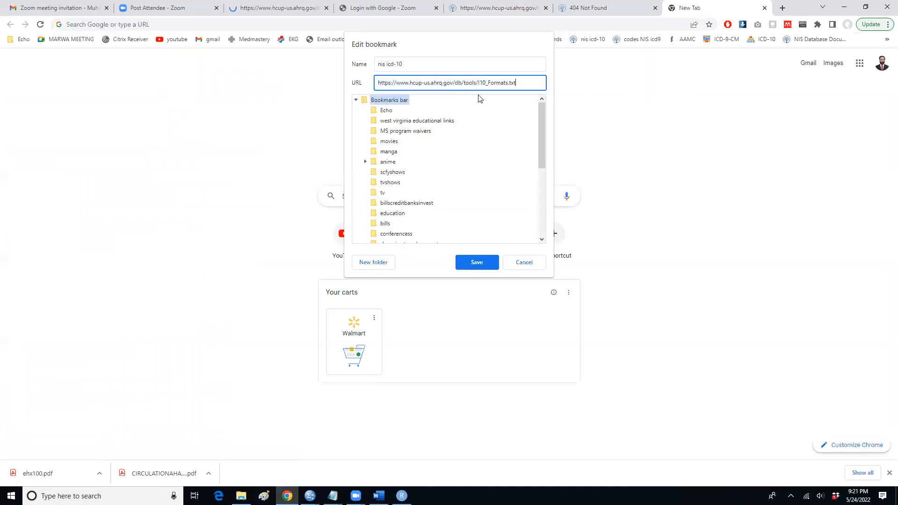
left_click(497, 263)
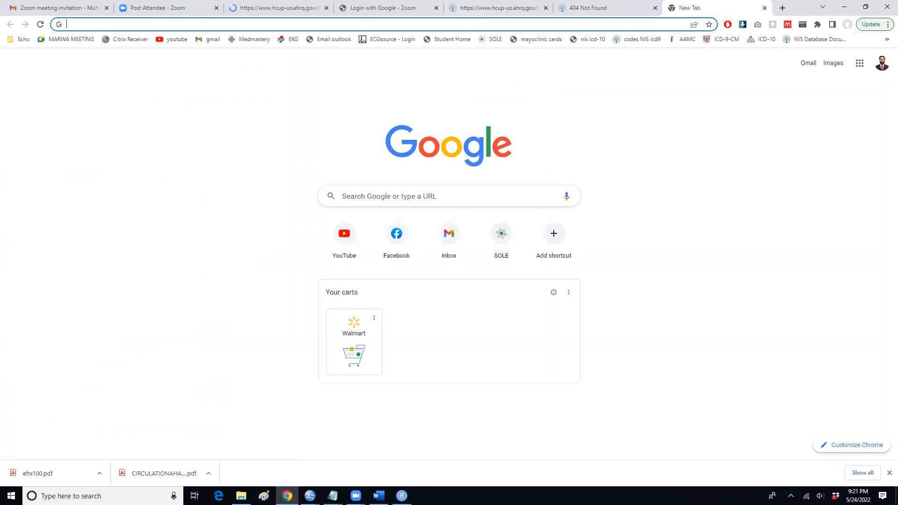
- Switch to File Explorer and open the syntax codes backup folder inside the archive of the same name in Documents
left_click(241, 495)
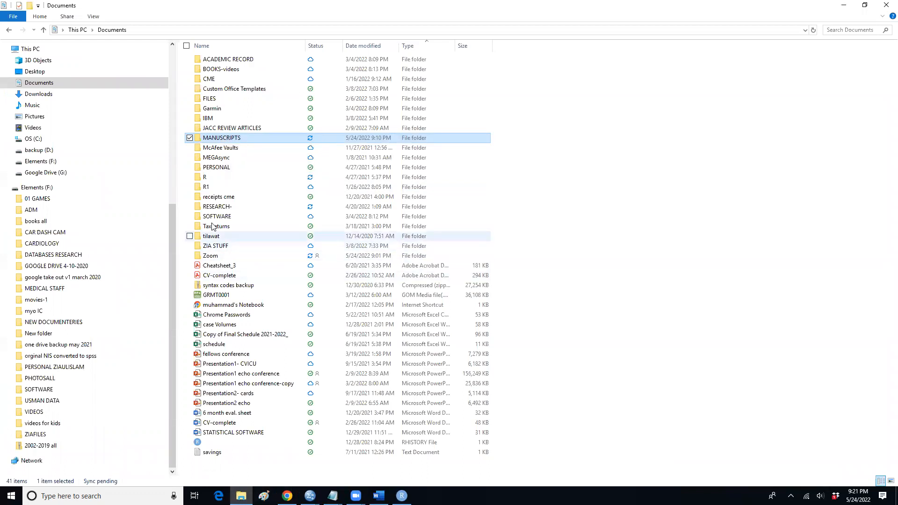
double_click(232, 285)
double_click(227, 61)
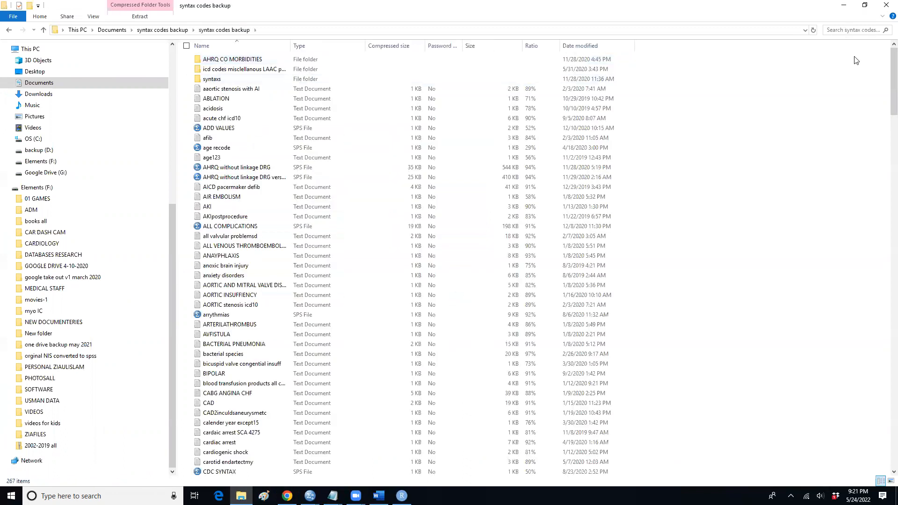
- Search the folder for "defa", widen the Name column and open the text file default substract codes diagnosis ICD9
left_click(863, 30)
type("defa")
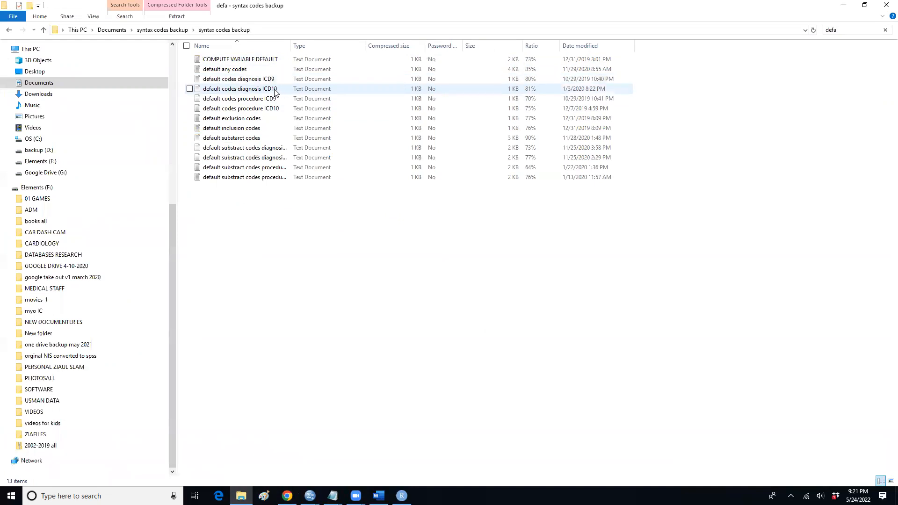
left_click_drag(290, 45, 376, 50)
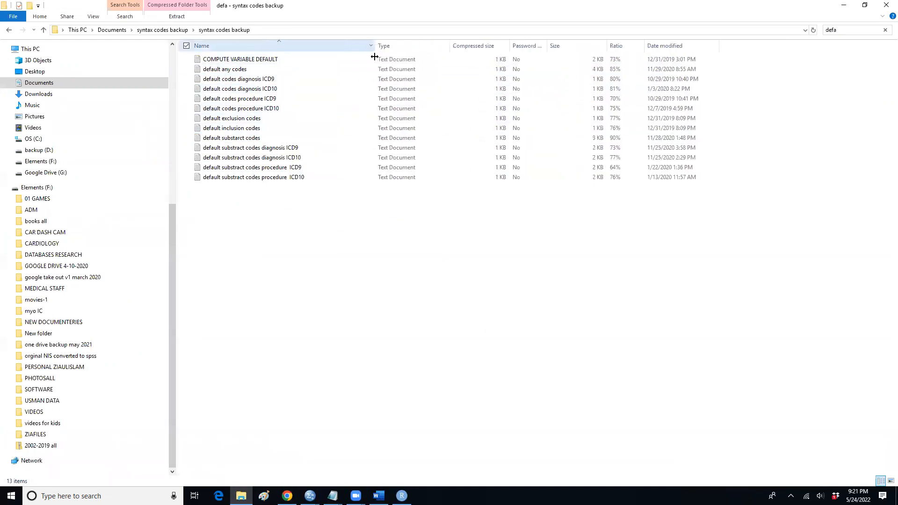
double_click(266, 148)
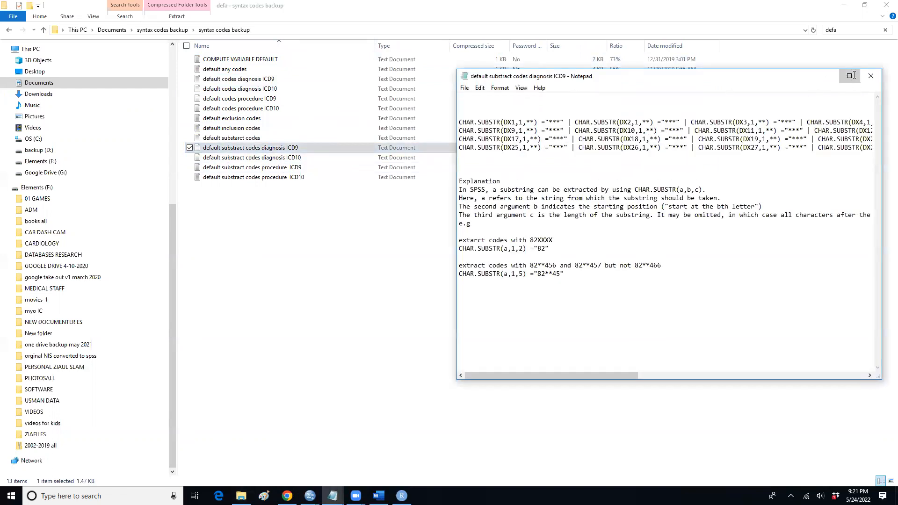
- Maximize the Notepad window with the default substract codes diagnosis ICD9 file to view its syntax in full
left_click(850, 76)
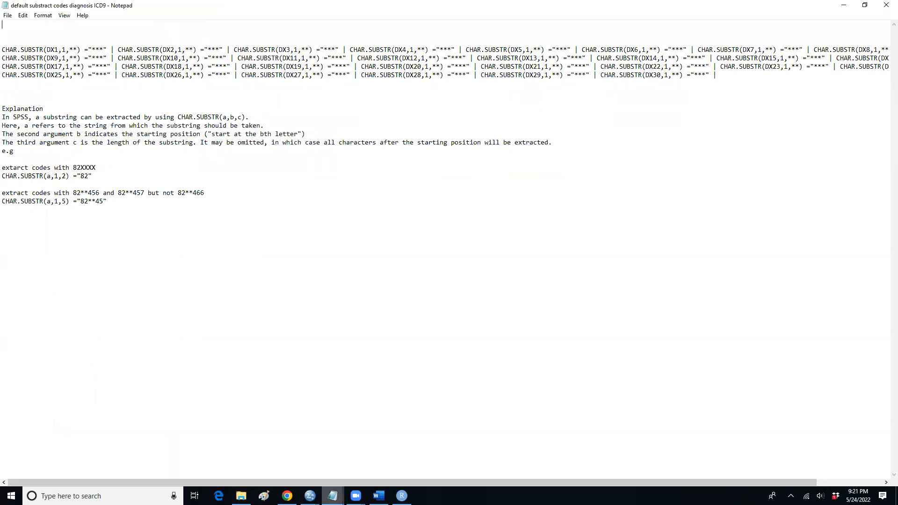
- Switch to Chrome, reload the 404 Not Found page, and load the ICD-10 code list from the nis icd-10 bookmark in the empty tab
left_click(287, 496)
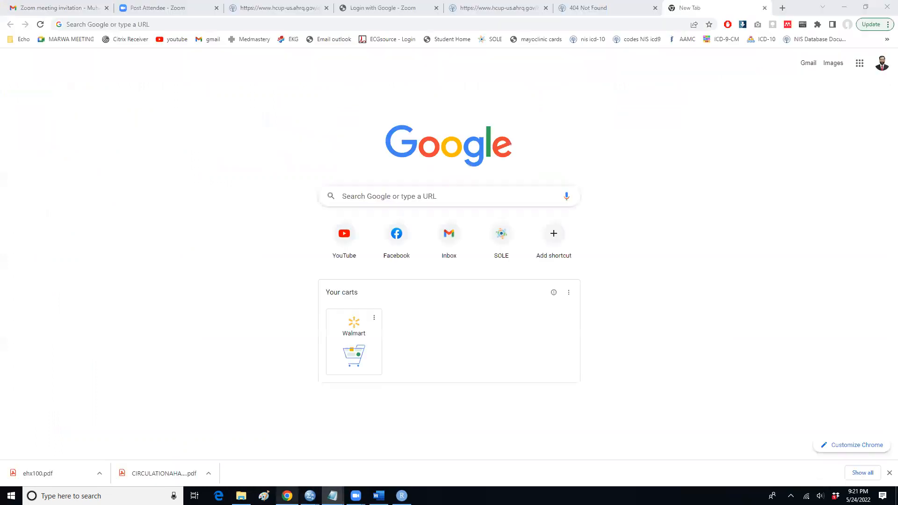
left_click(489, 8)
left_click(570, 9)
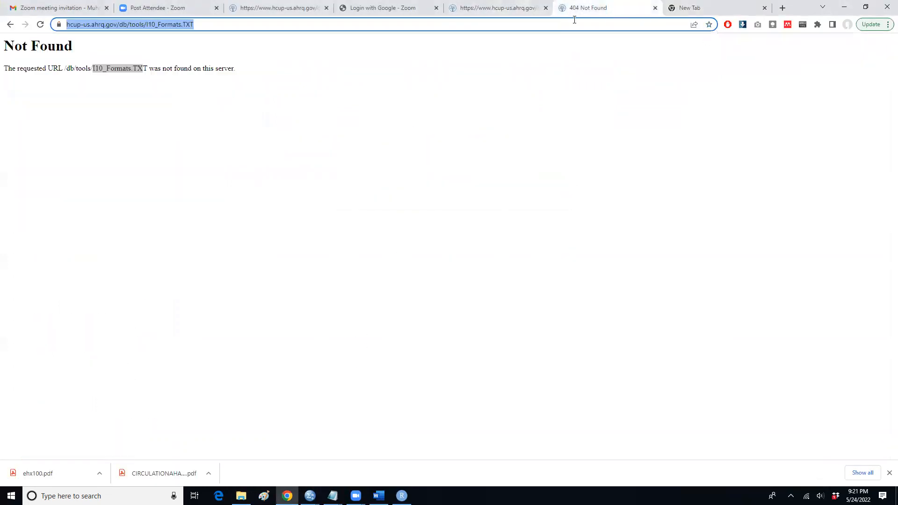
left_click(40, 24)
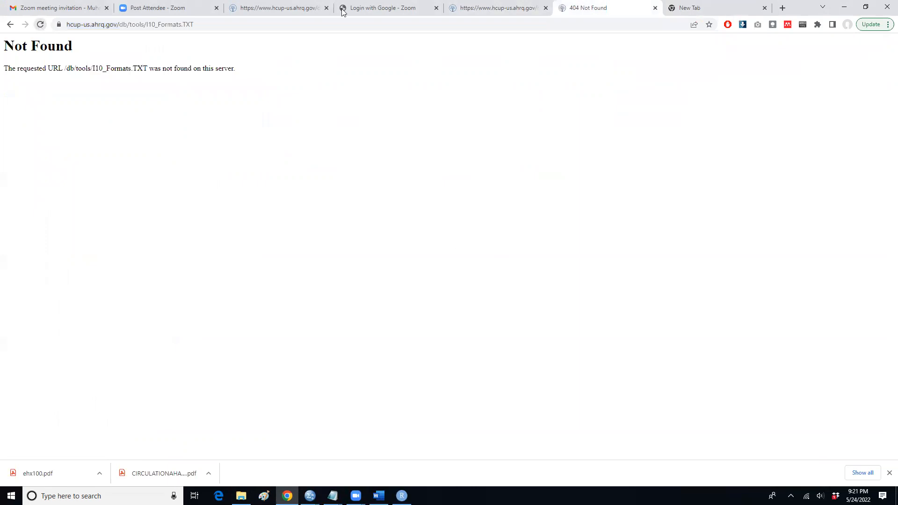
left_click(696, 8)
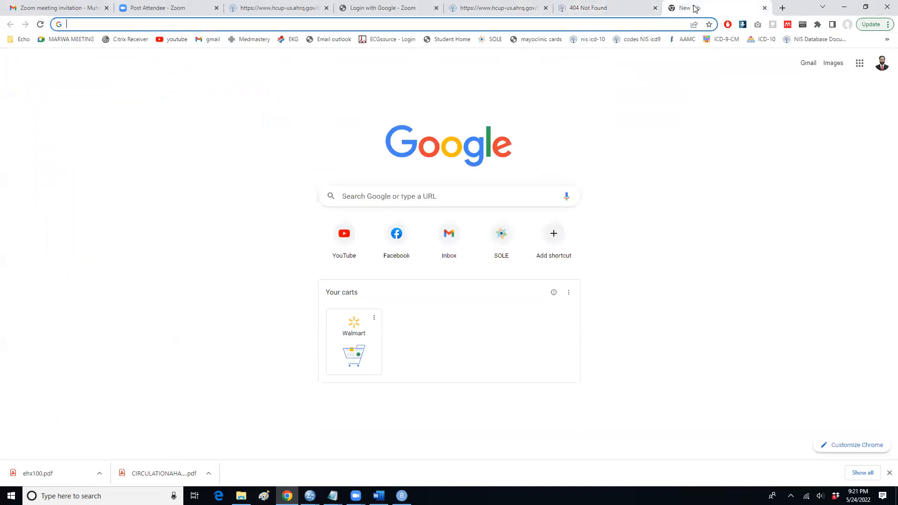
left_click(590, 40)
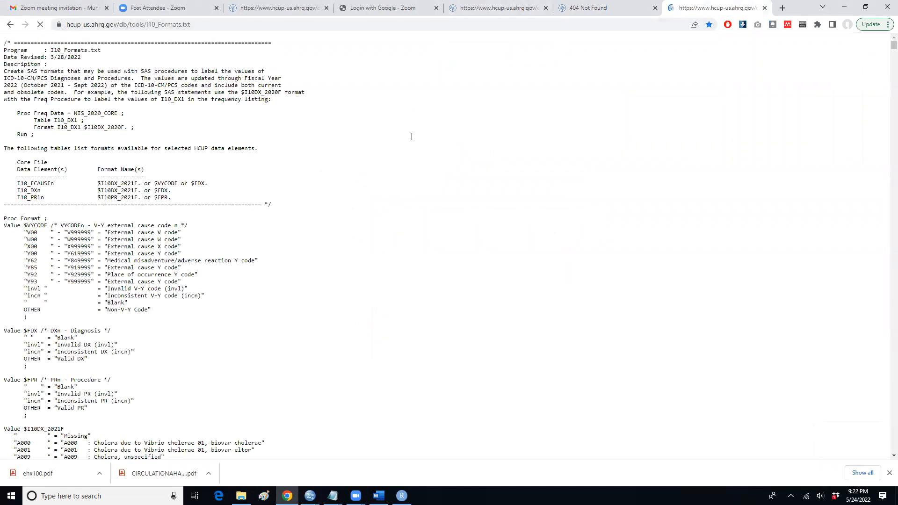
- Search the I10_Formats.txt code list for "heart failure"
key("ctrl+f")
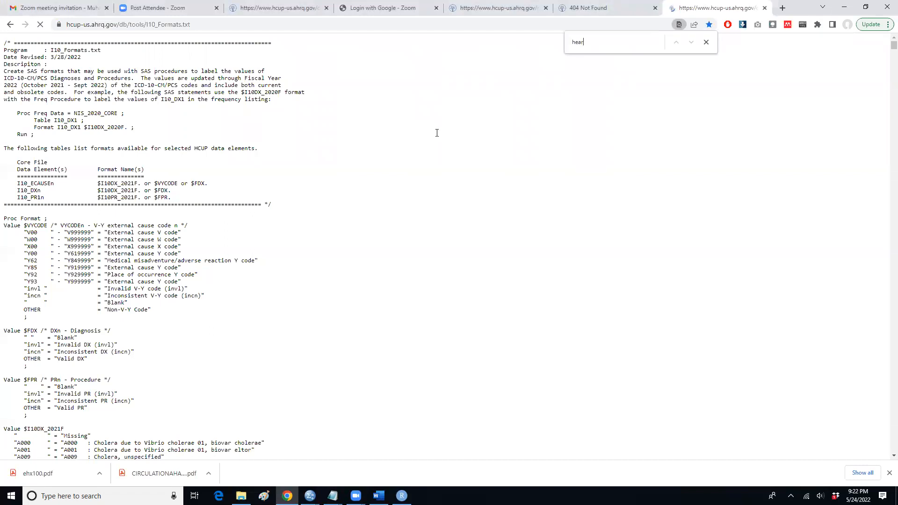
key("BackSpace")
type("t failure")
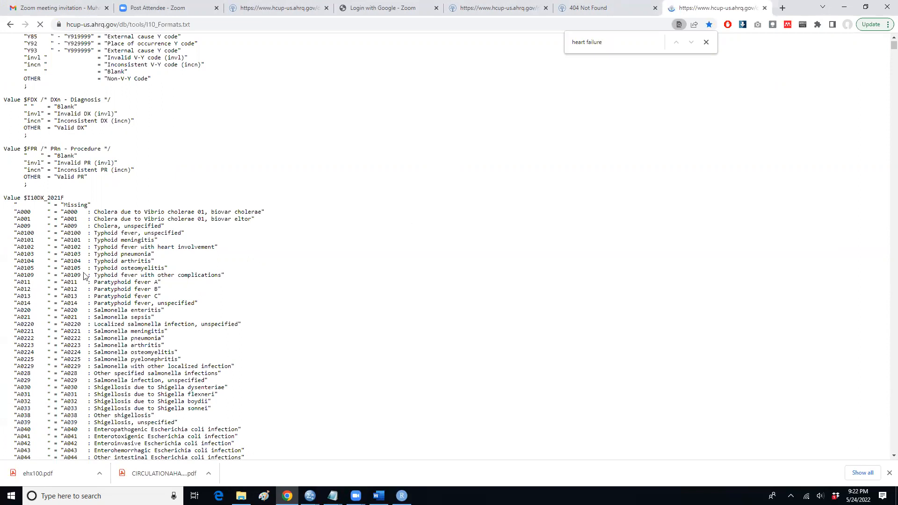
scroll(113, 284, "down", 6)
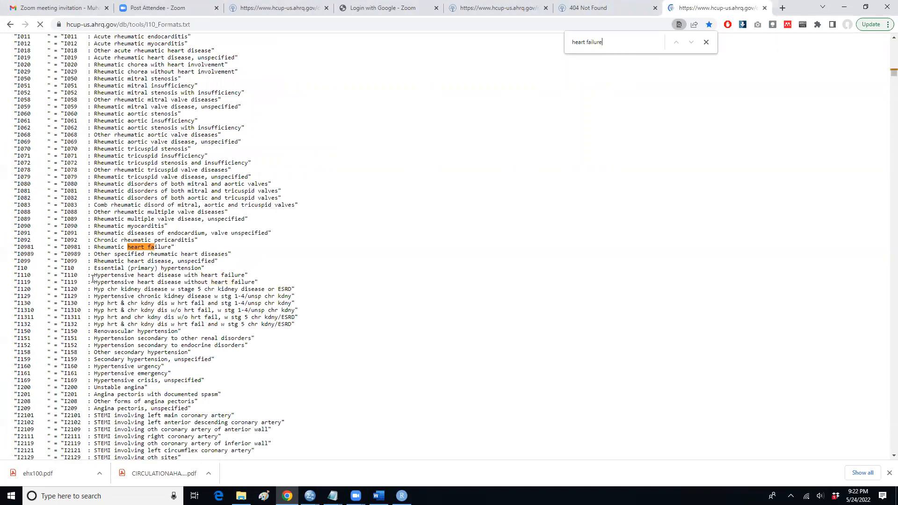
scroll(151, 280, "down", 2)
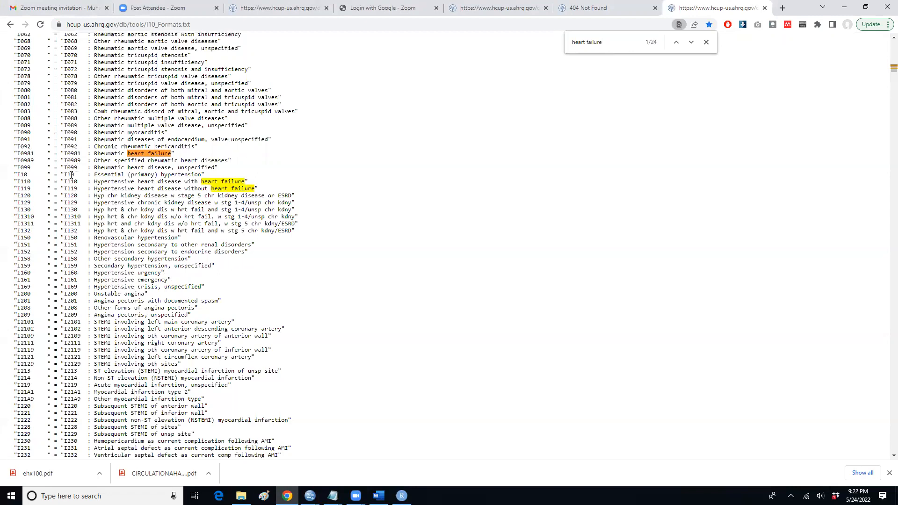
- Examine the heart failure diagnosis codes beginning at I501 and highlight the block of entries through I510
left_click_drag(64, 174, 72, 182)
scroll(209, 200, "down", 15)
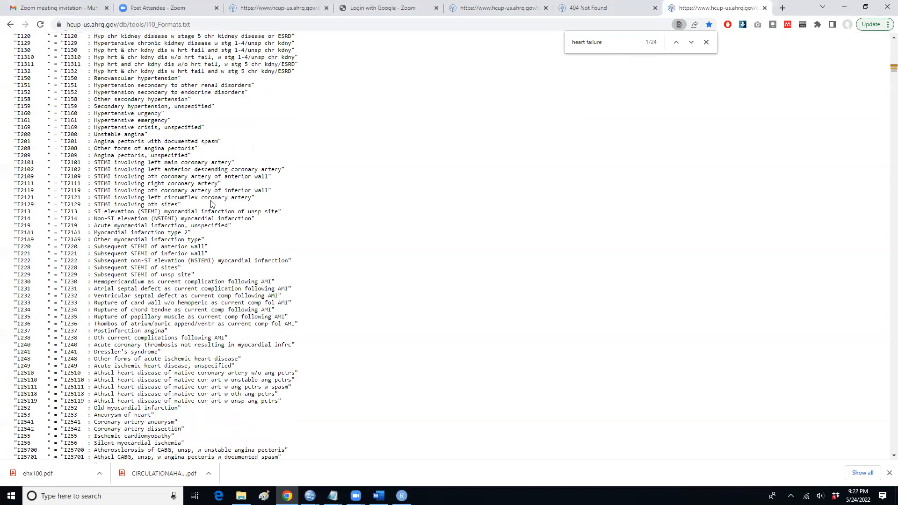
scroll(209, 200, "down", 20)
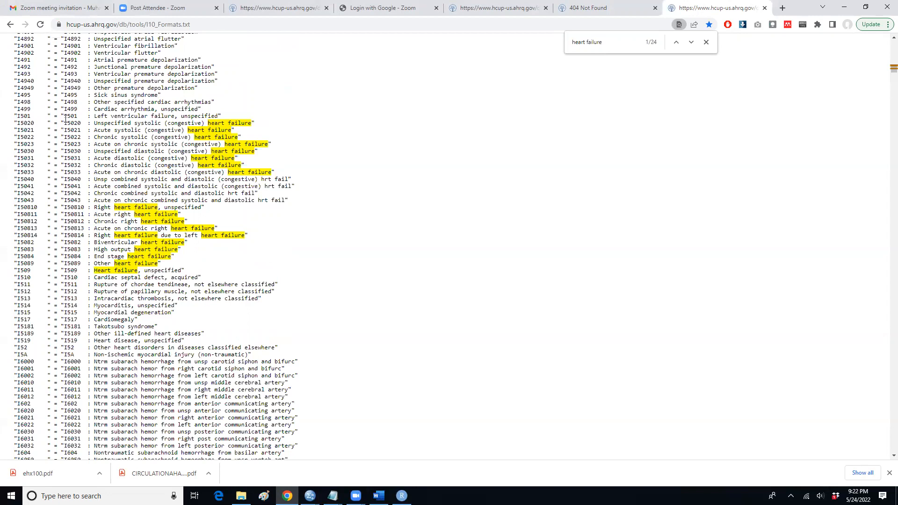
left_click_drag(64, 116, 73, 118)
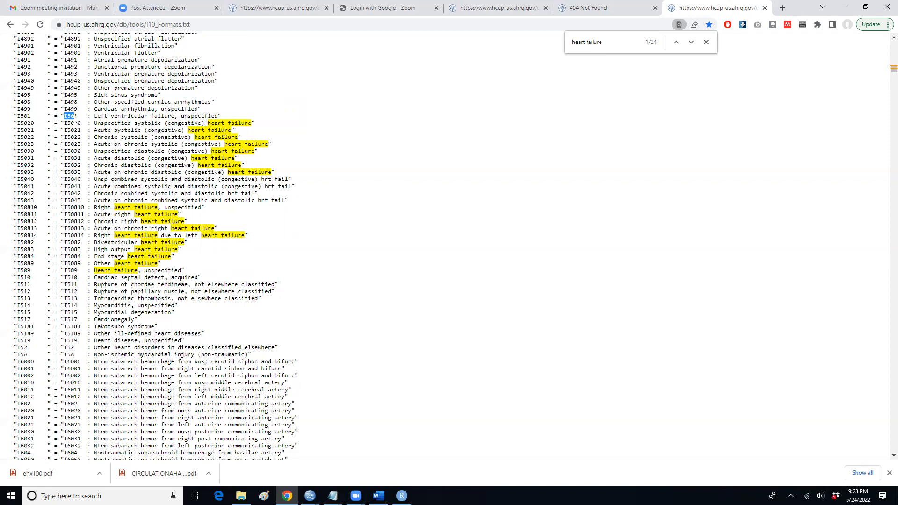
left_click_drag(94, 120, 202, 278)
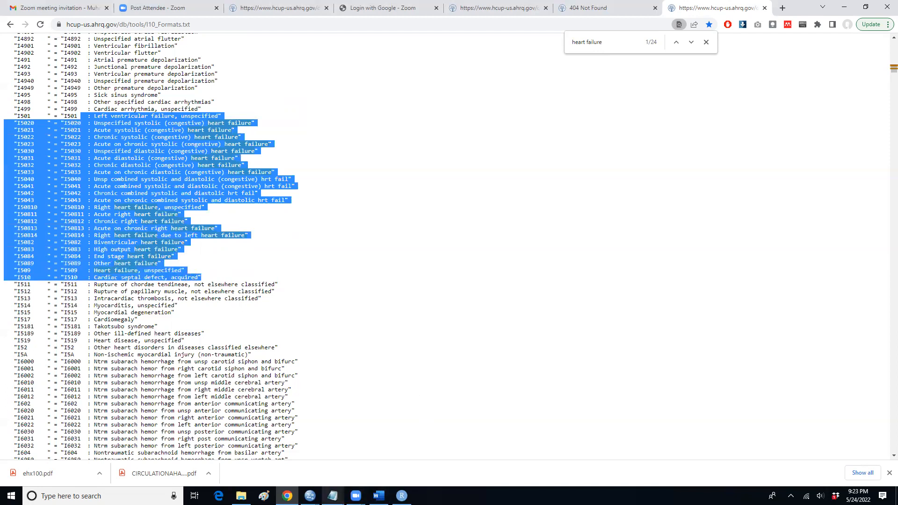
- Switch to the Notepad file "default substract codes diagnosis ICD9" and replace every *** with I150
left_click(333, 496)
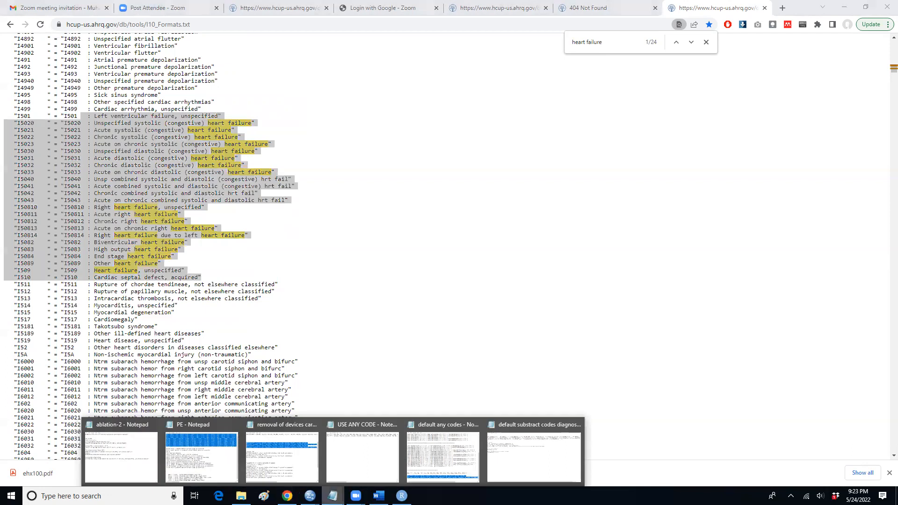
left_click(528, 453)
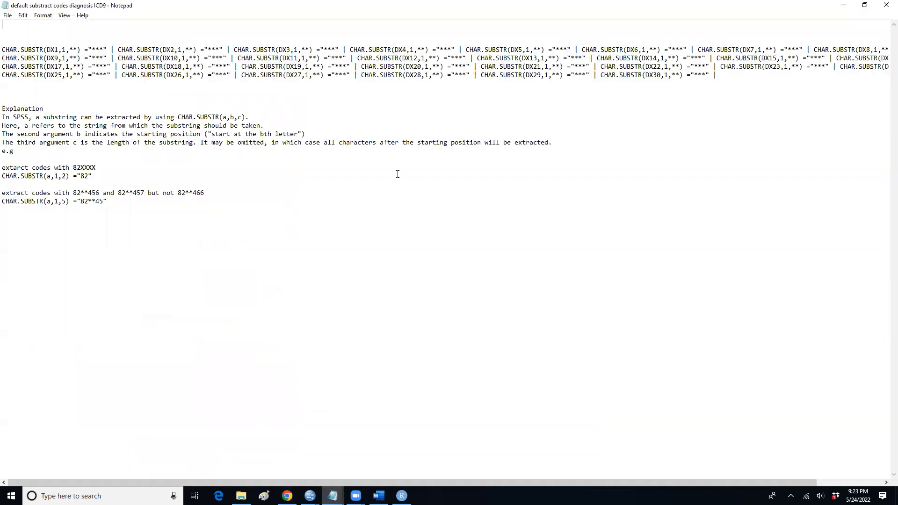
left_click(23, 15)
left_click(48, 104)
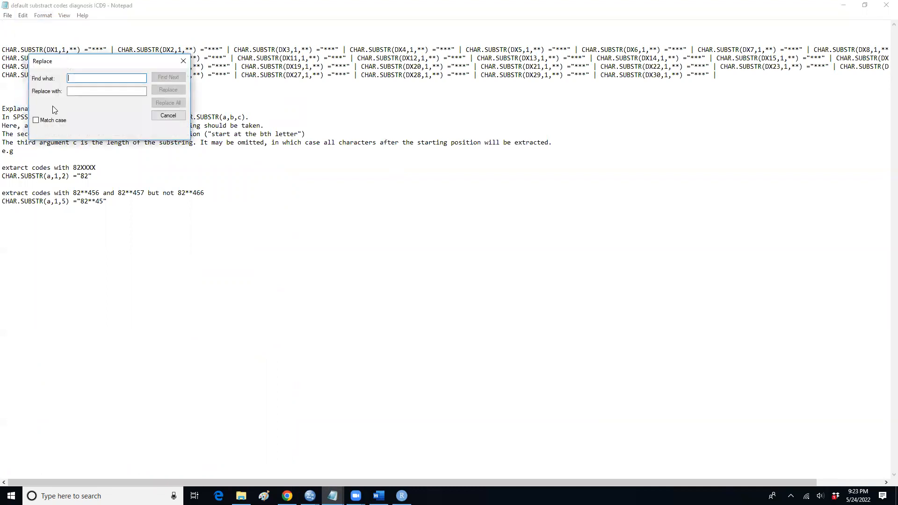
type("***")
left_click(83, 94)
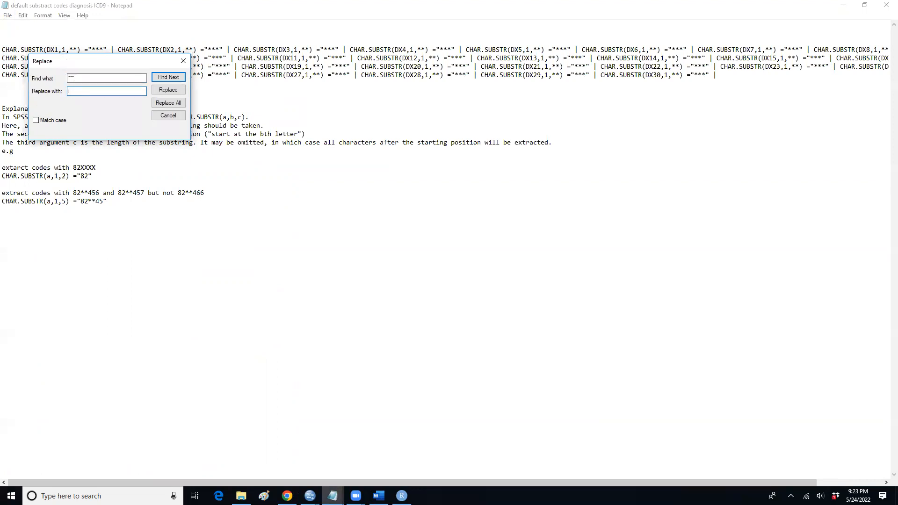
left_click(173, 103)
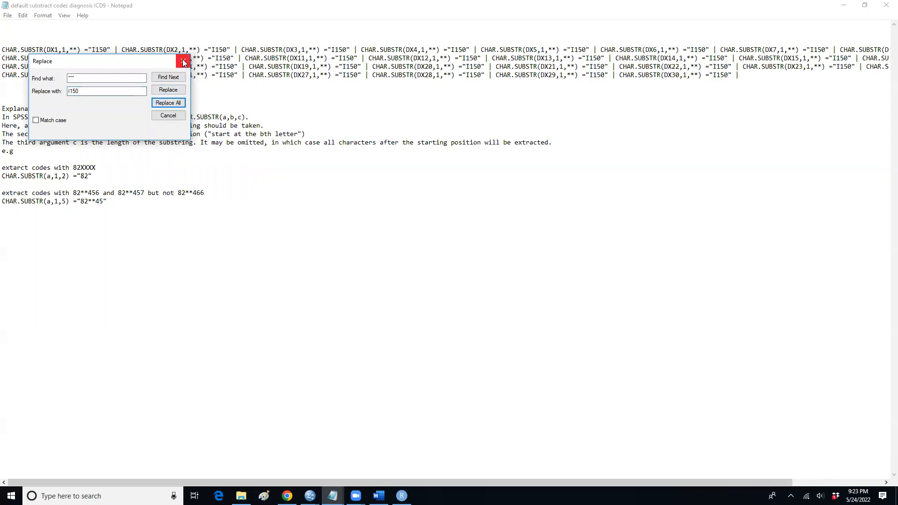
- Replace every ** in the CHAR.SUBSTR template with 4 and select the resulting block of conditions
left_click(99, 79)
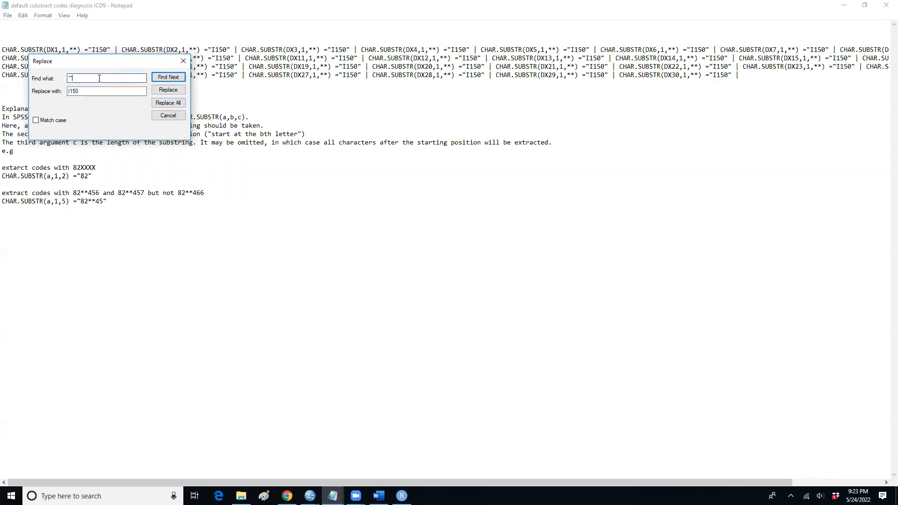
left_click_drag(99, 92, 46, 93)
type("4")
left_click(168, 103)
left_click(184, 62)
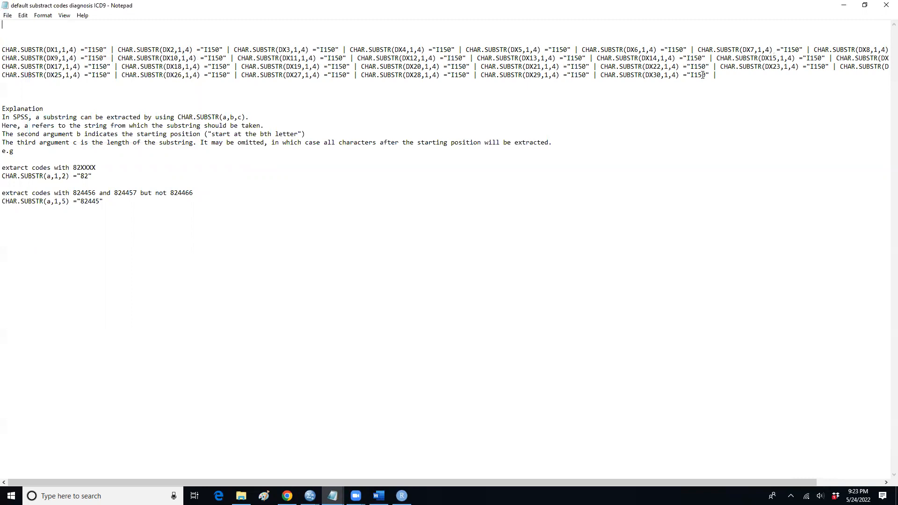
left_click_drag(709, 75, 4, 42)
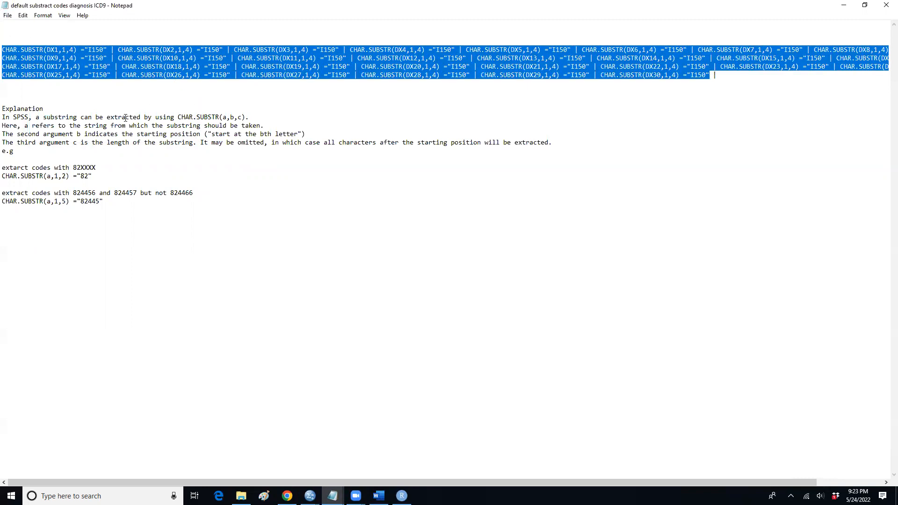
left_click(50, 90)
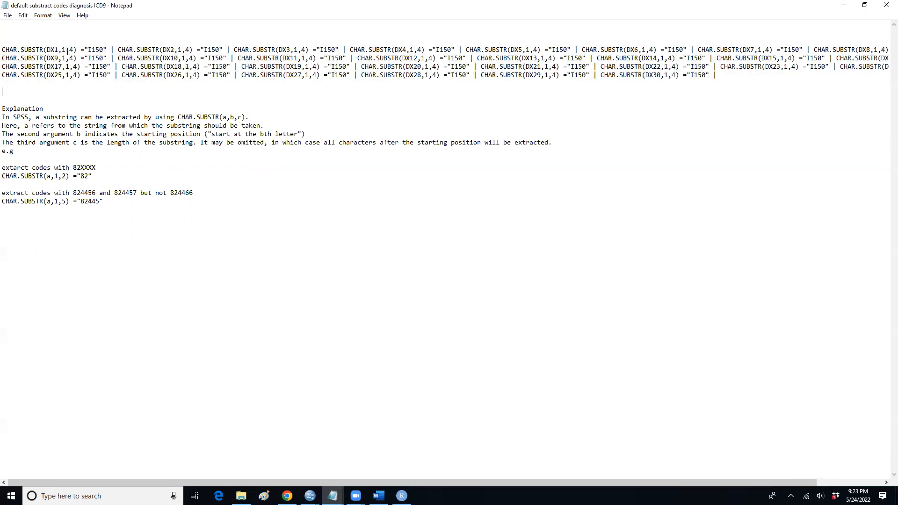
- Undo the replacement of ** with 4 in the CHAR.SUBSTR template
key("ctrl+a")
key("ctrl+z")
left_click(115, 89)
left_click(27, 17)
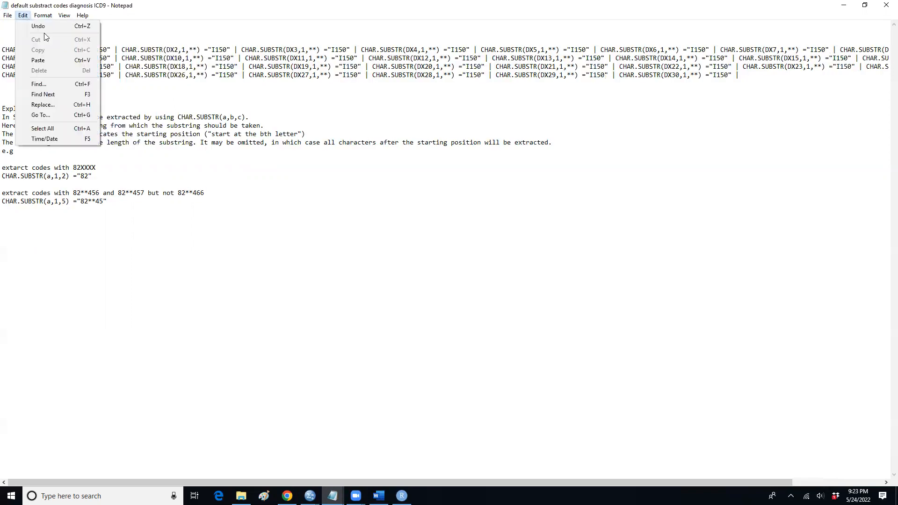
left_click(44, 27)
left_click(23, 15)
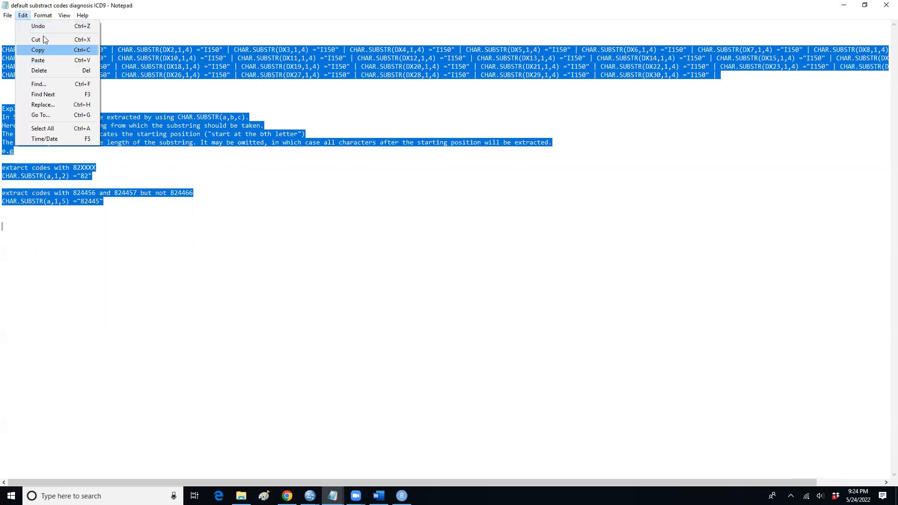
left_click(41, 27)
- Change the comparison code in the DX1 condition to ***, keeping its ** length placeholder
double_click(73, 50)
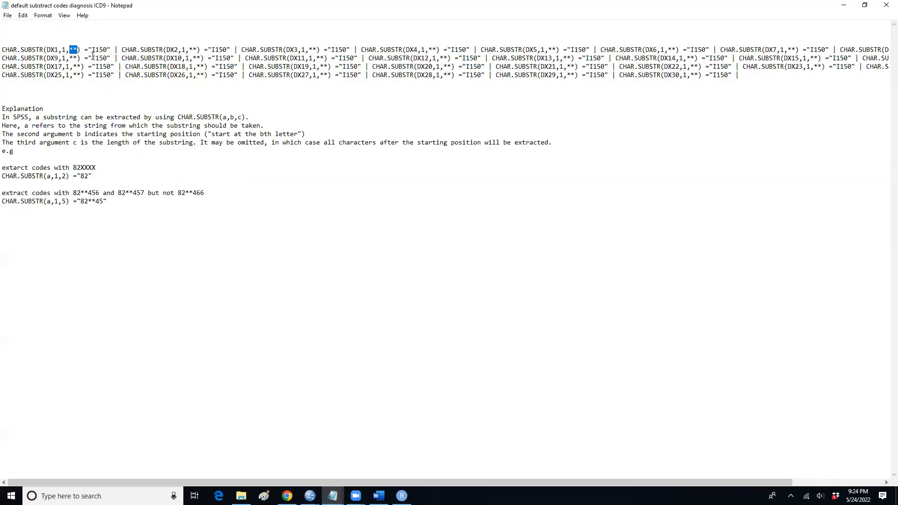
left_click_drag(92, 50, 108, 50)
left_click(70, 49)
double_click(71, 49)
left_click(108, 49)
key("BackSpace")
key("BackSpace")
key("BackSpace")
key("BackSpace")
type("***")
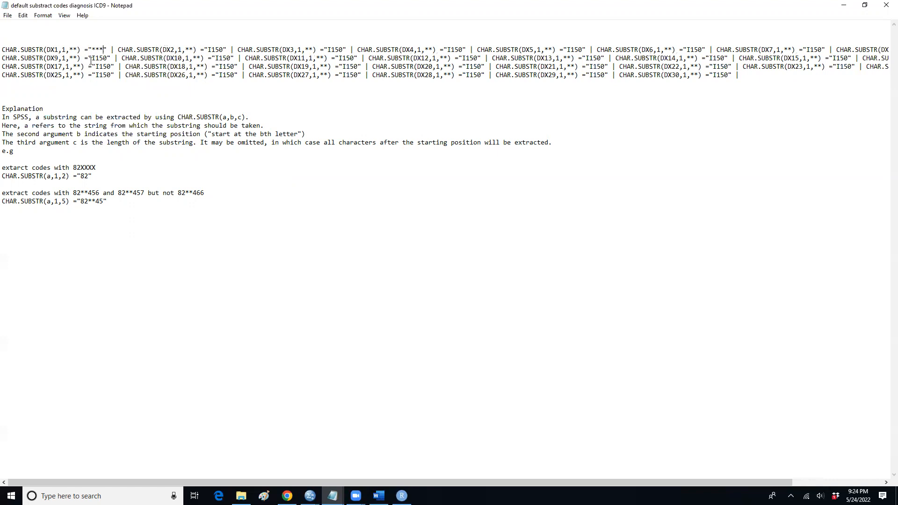
- Copy the whole block of CHAR.SUBSTR conditions from DX1 through DX30, without the trailing | operator
left_click_drag(108, 66, 97, 65)
left_click(79, 67)
double_click(78, 67)
double_click(51, 49)
mouse_move(681, 76)
left_mouse_down()
mouse_move(665, 76)
mouse_move(678, 77)
left_mouse_up()
left_click_drag(3, 49, 733, 75)
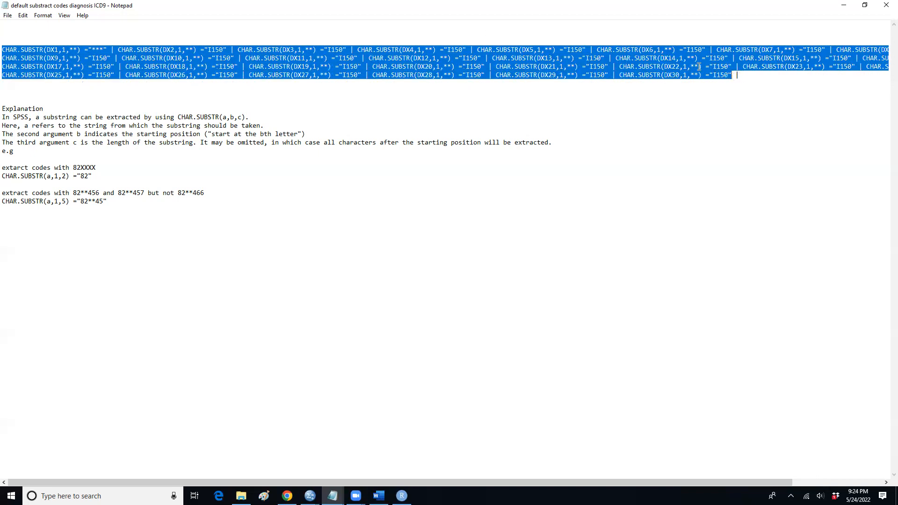
right_click(696, 64)
left_click(642, 94)
- Switch to the SPSS Syntax1 window and create a new syntax file
left_click(845, 7)
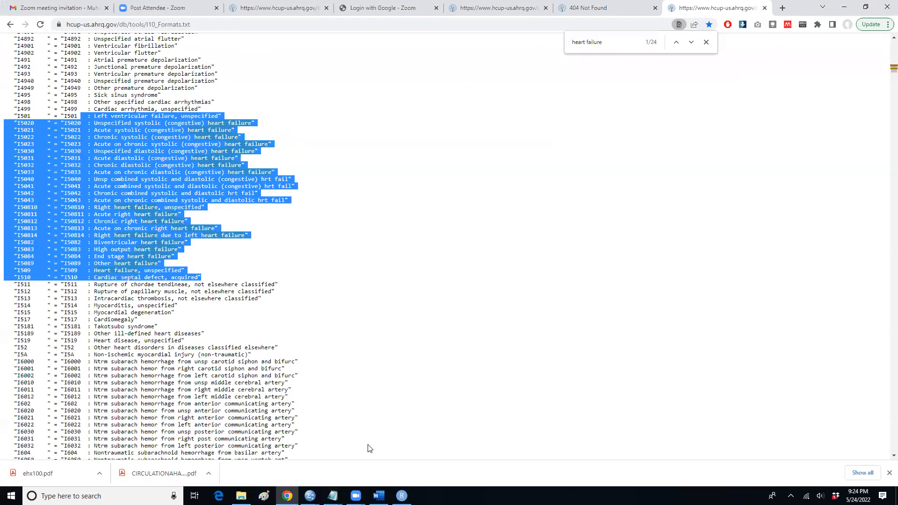
left_click(311, 495)
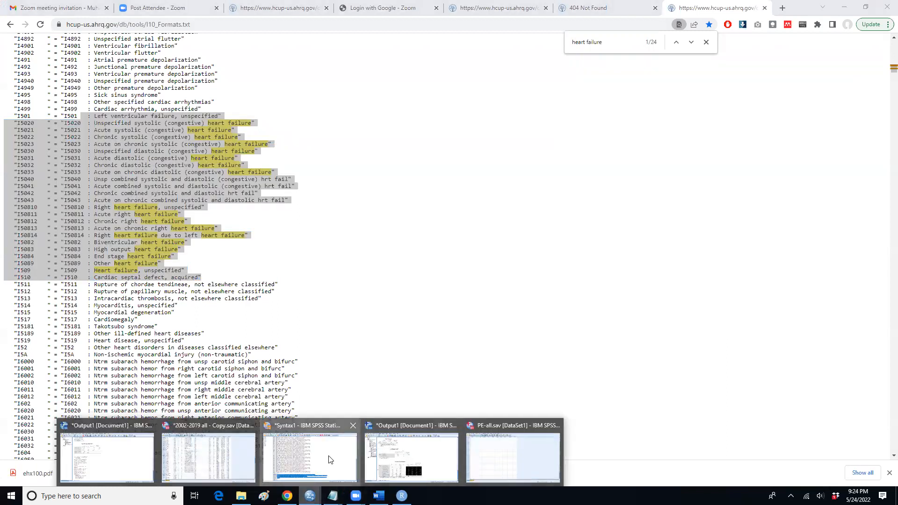
left_click(329, 460)
scroll(281, 300, "up", 15)
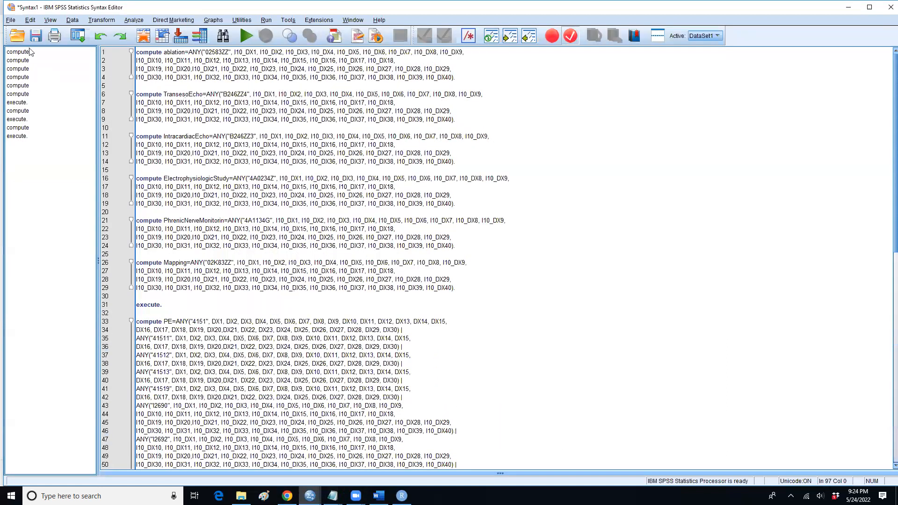
left_click(10, 20)
mouse_move(79, 32)
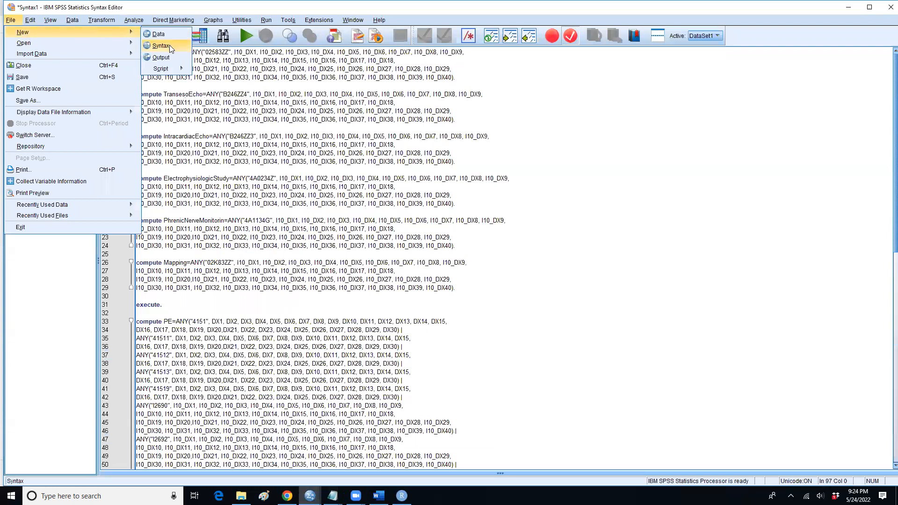
left_click(169, 46)
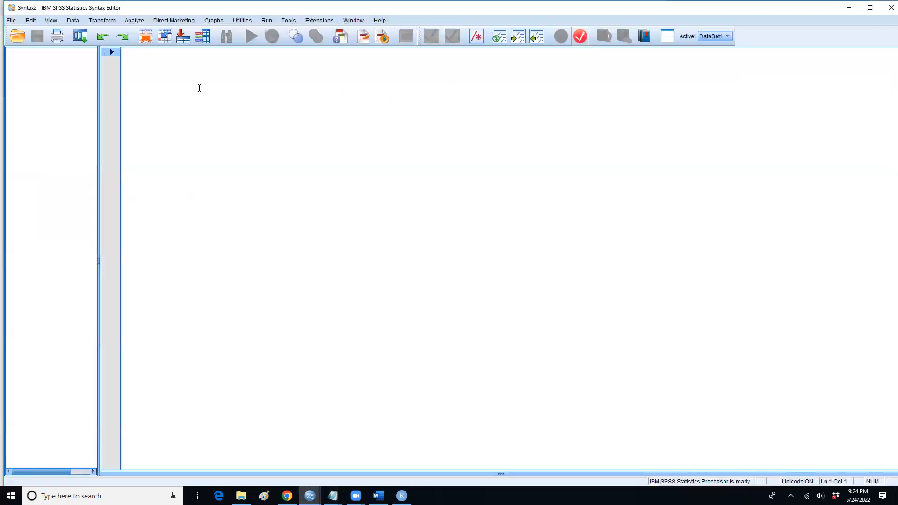
- Write "compute chf=" followed by the copied CHAR.SUBSTR conditions, and end the statement with a period
type("compuyte")
key("BackSpace")
key("BackSpace")
key("BackSpace")
type("te chf")
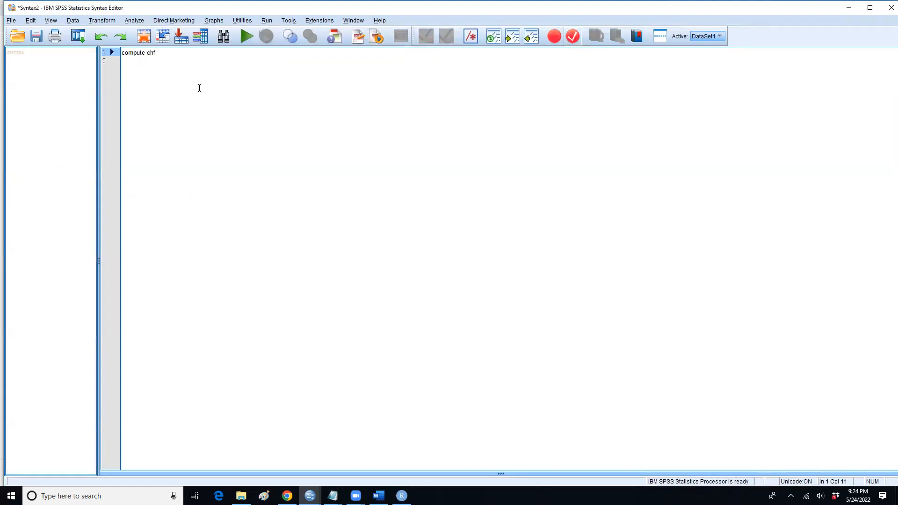
type("=")
key("ctrl+v")
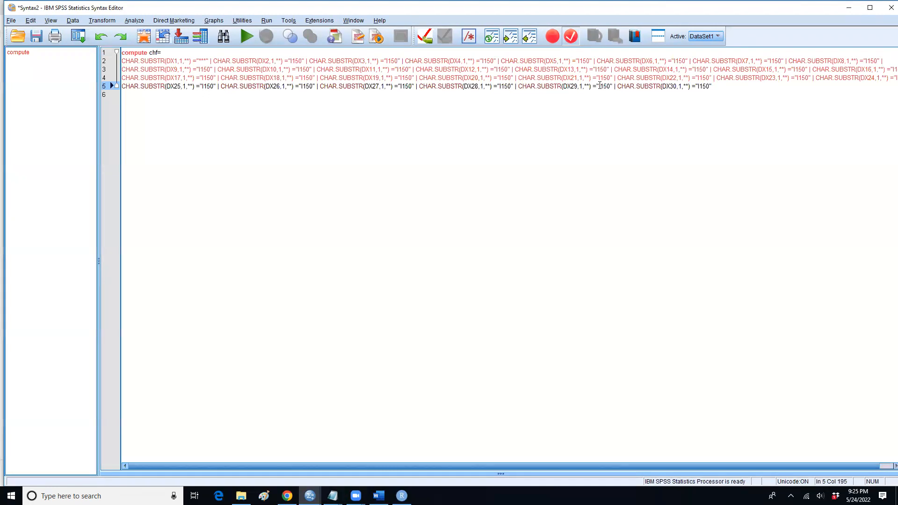
type(".")
- Break the overlong condition lines before the DX6, DX14 and DX22 terms
left_click(598, 60)
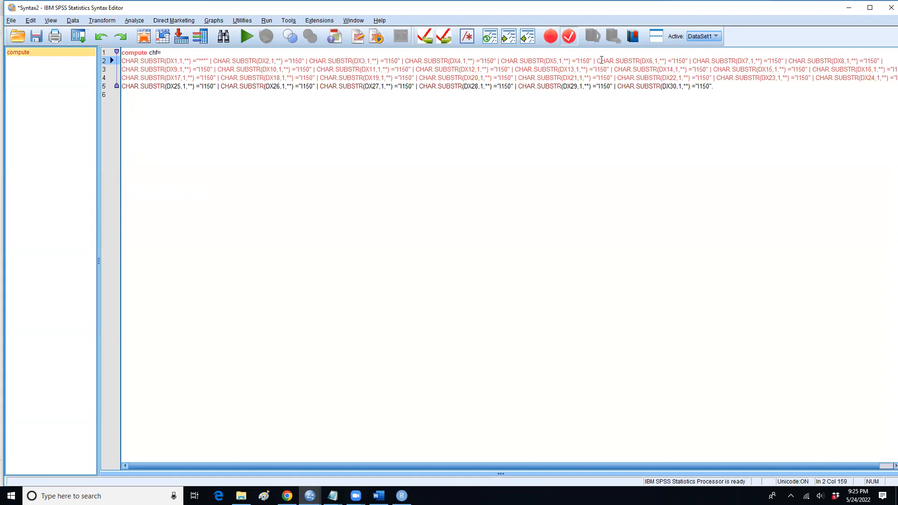
key("Return")
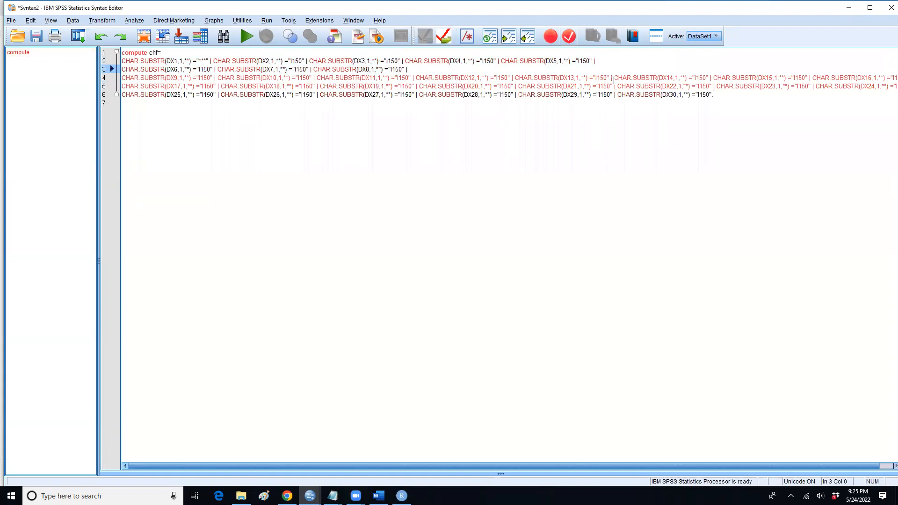
left_click(613, 80)
key("Return")
left_click(617, 94)
key("Return")
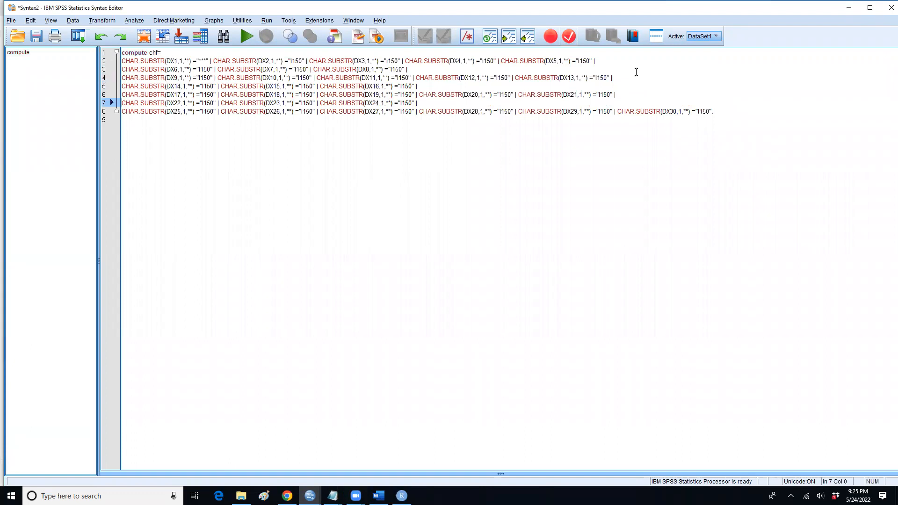
- Add an "execute." command below the compute statement and select the whole syntax
left_click(720, 107)
key("Return")
type("execute")
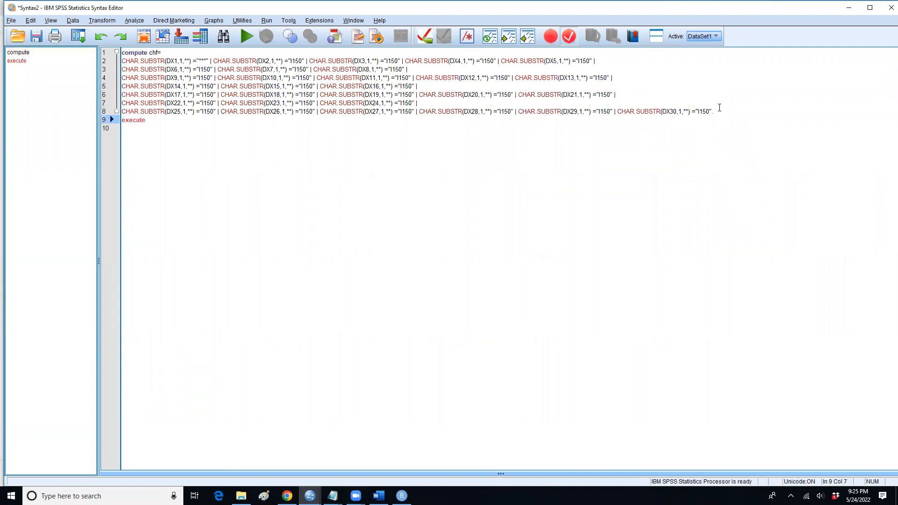
type(".")
key("Return")
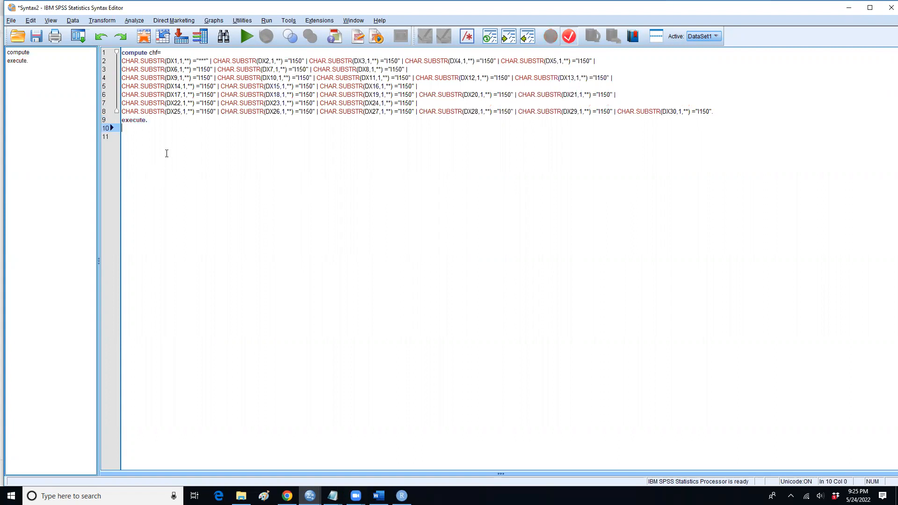
left_click_drag(198, 141, 235, 42)
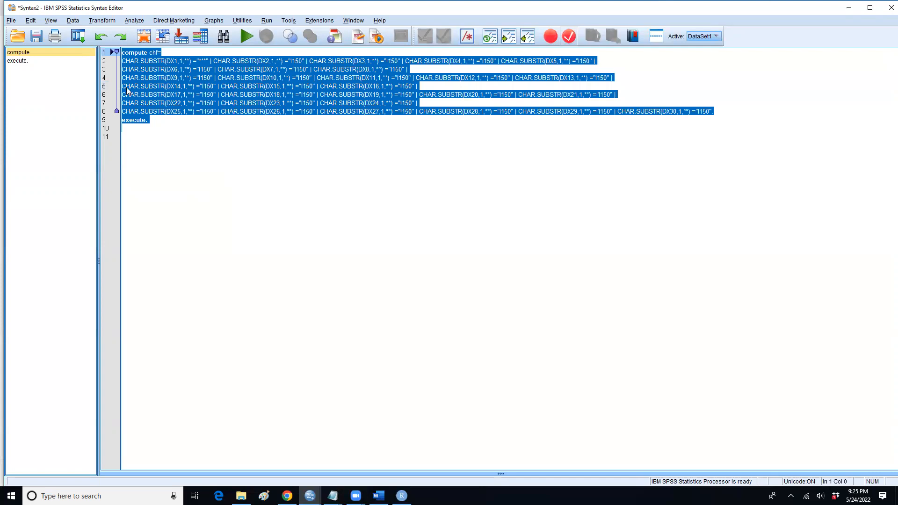
- Minimize the Syntax2 window and review the existing compute statements in Syntax1 through the pacericdremoval block
left_click_drag(160, 61, 174, 62)
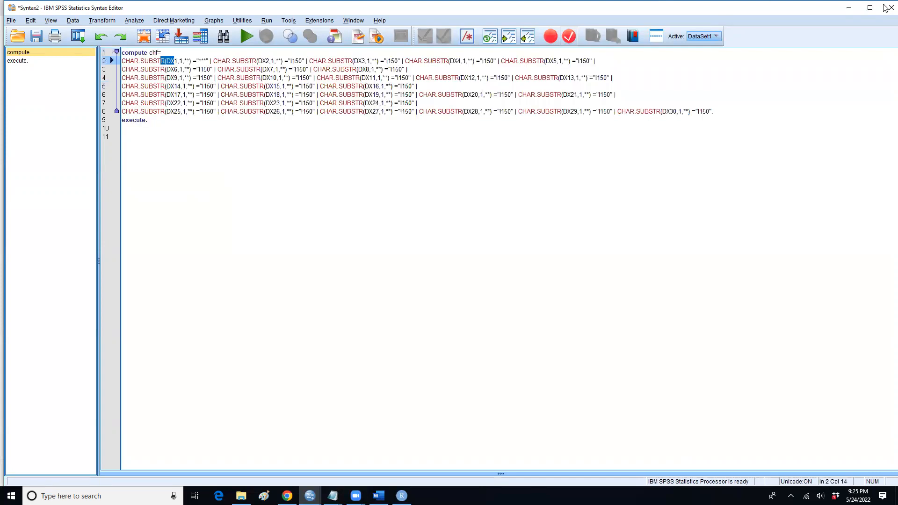
left_click(849, 7)
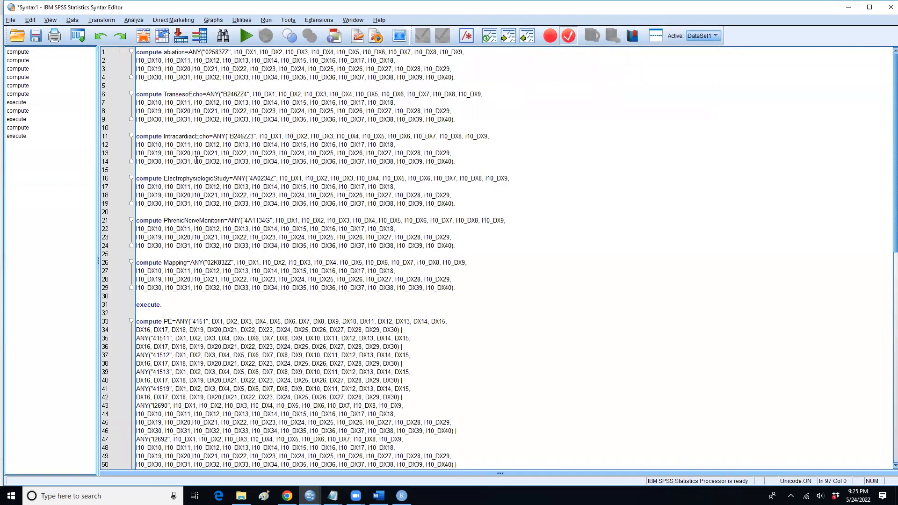
scroll(286, 185, "down", 18)
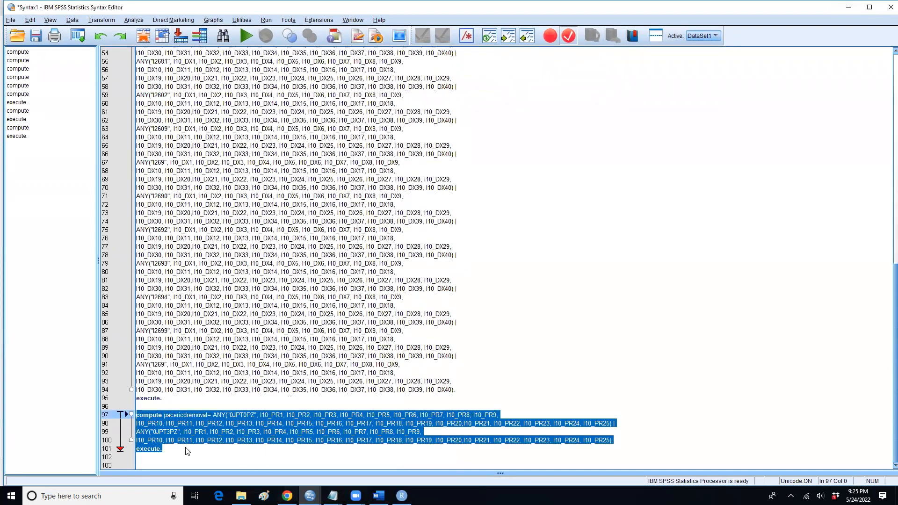
- Switch to File Explorer, search the syntax codes backup folder for "any" and open the default any codes text file
left_click(241, 496)
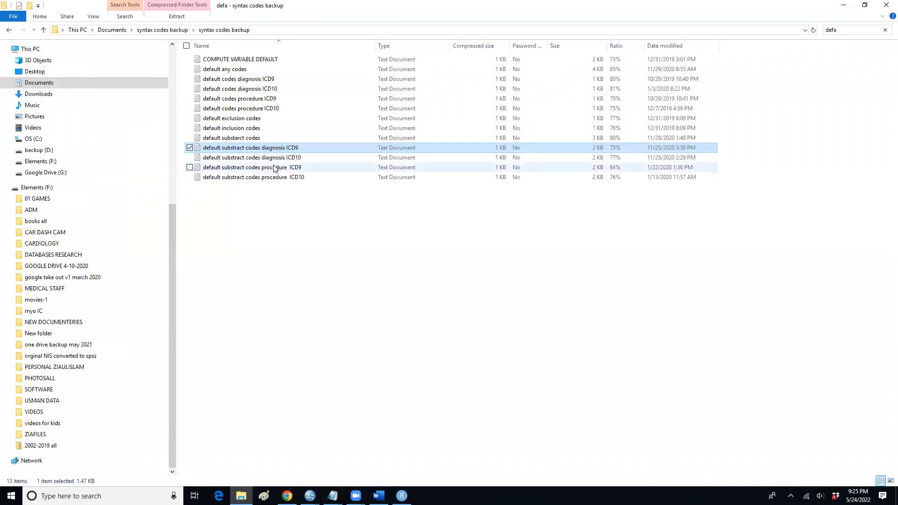
left_click(848, 30)
type("any")
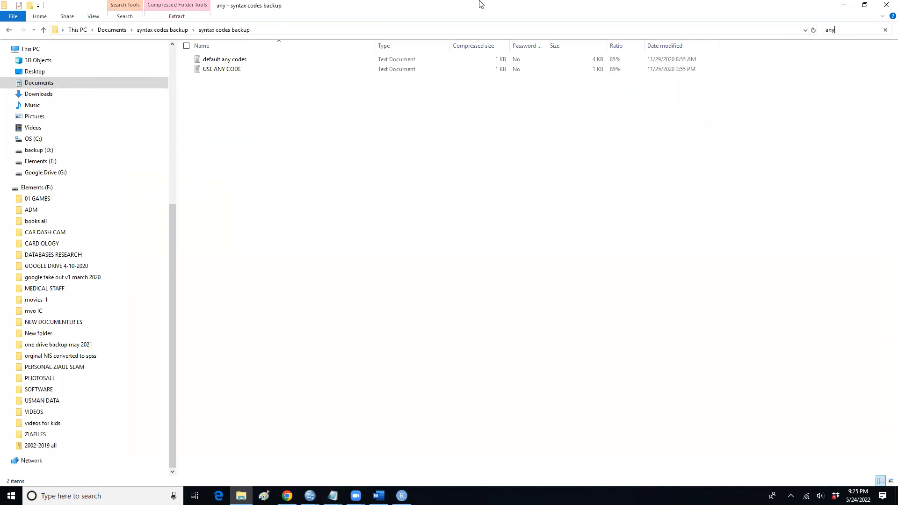
double_click(229, 59)
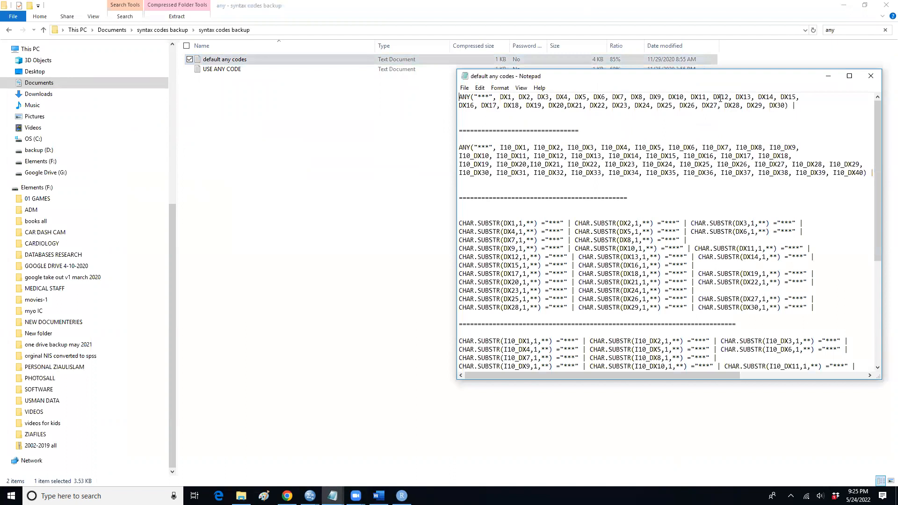
left_click(382, 145)
left_click(667, 76)
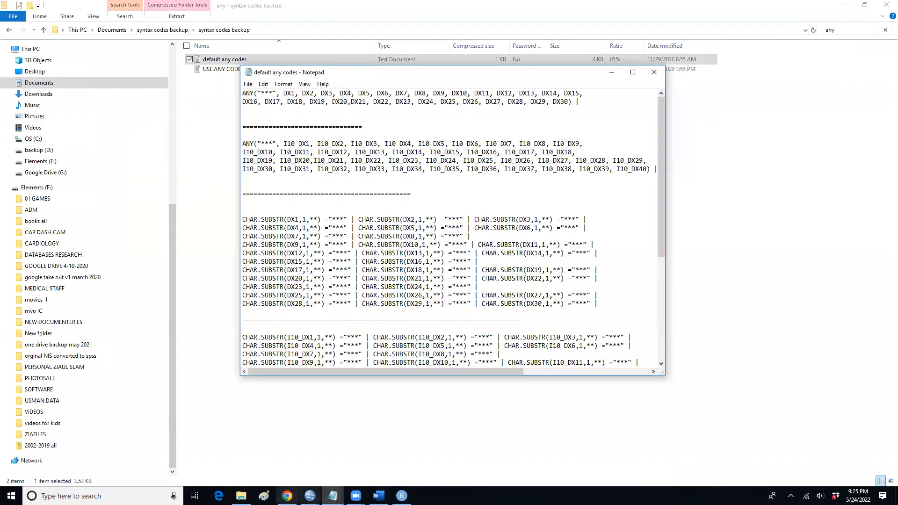
- Select code I5023 in Chrome's ICD-10 formats list, and in Notepad replace the *** placeholder in the DX1 to DX30 ANY template with i5023
left_click(287, 496)
left_click(117, 149)
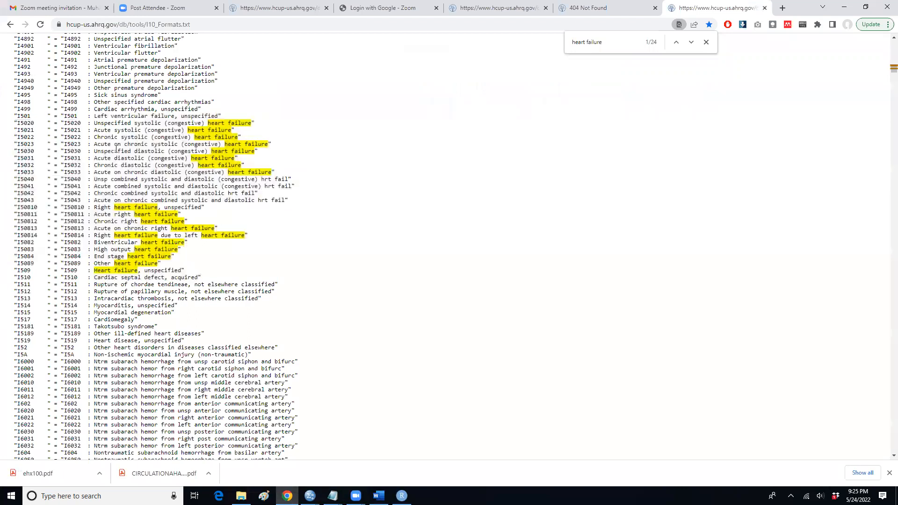
double_click(73, 145)
left_click(332, 496)
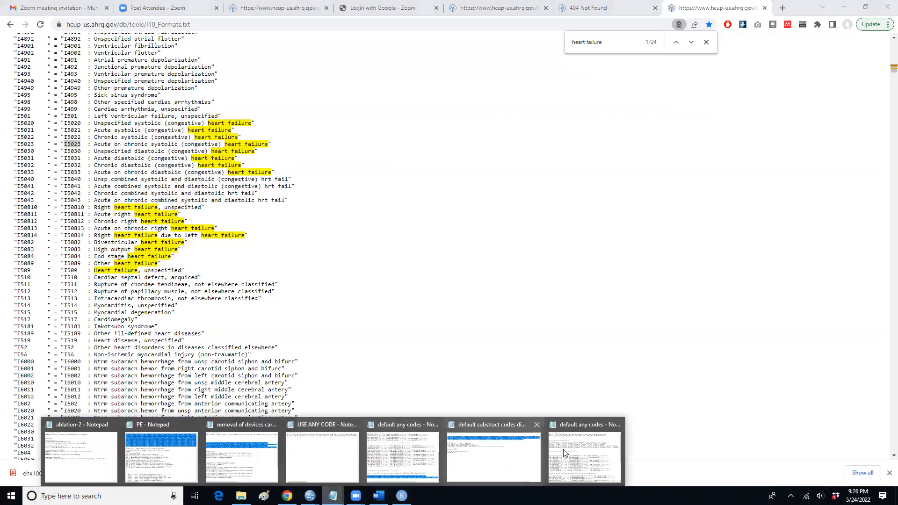
left_click(573, 451)
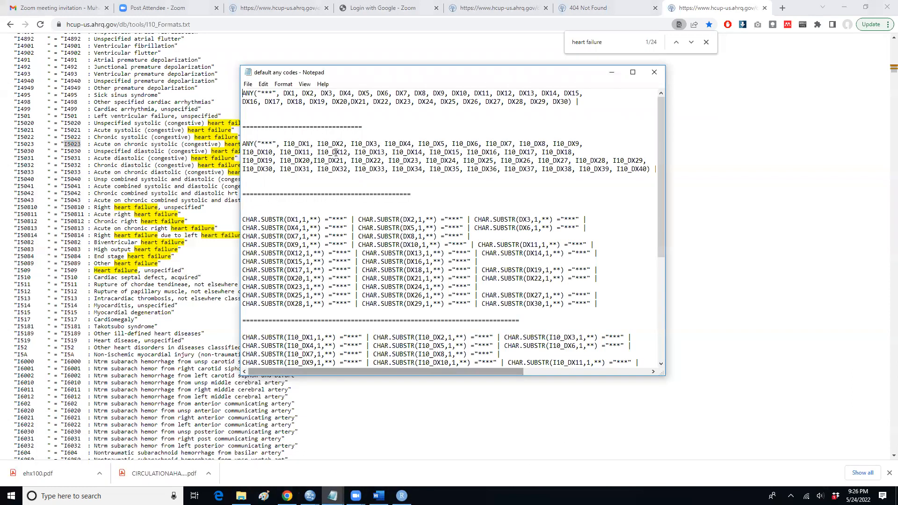
double_click(269, 92)
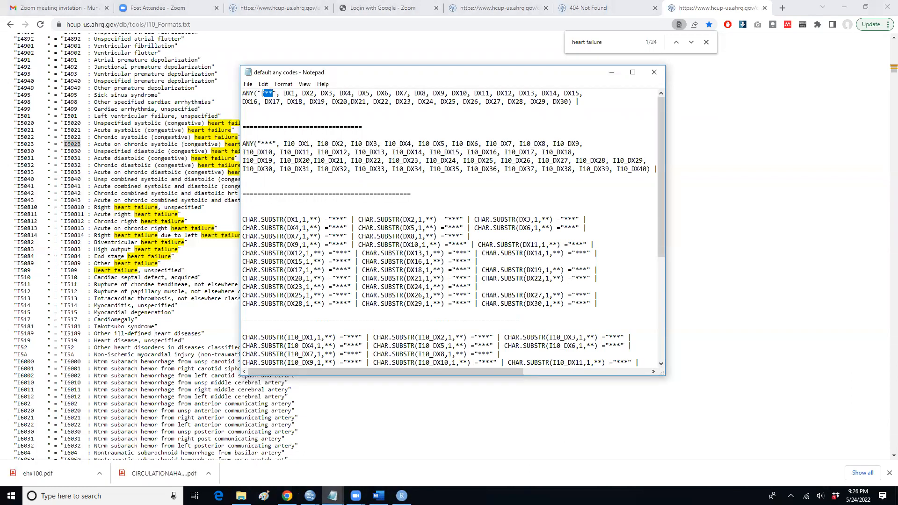
type("1")
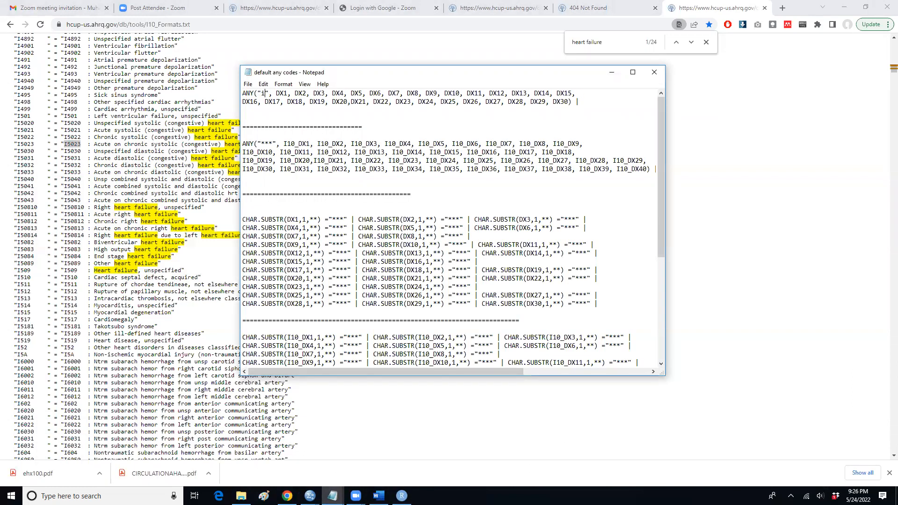
type("5023")
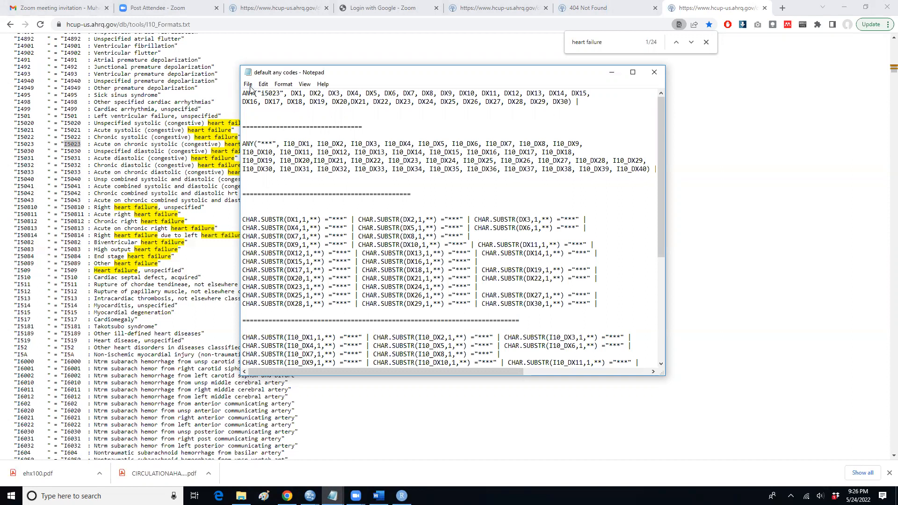
- Highlight the DX1 to DX30 variables in the ANY template and undo the i5023 entry
left_click_drag(280, 94, 570, 102)
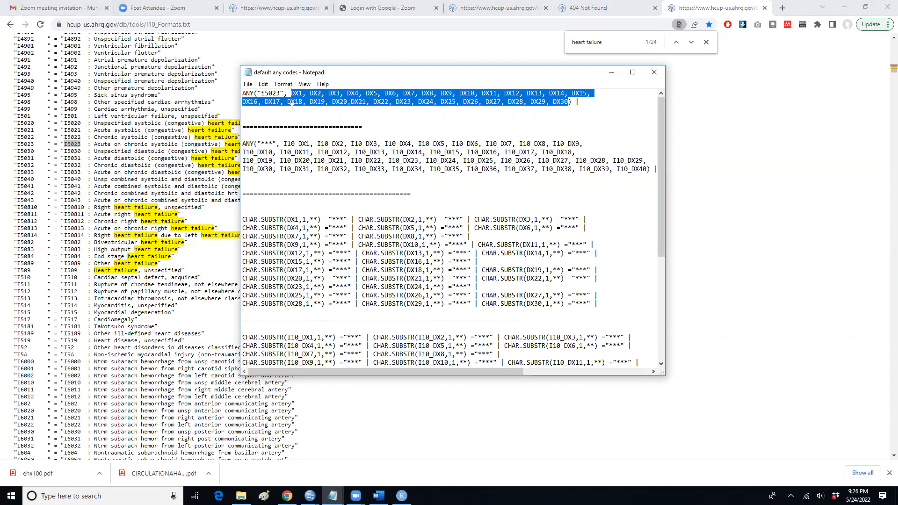
left_click(309, 116)
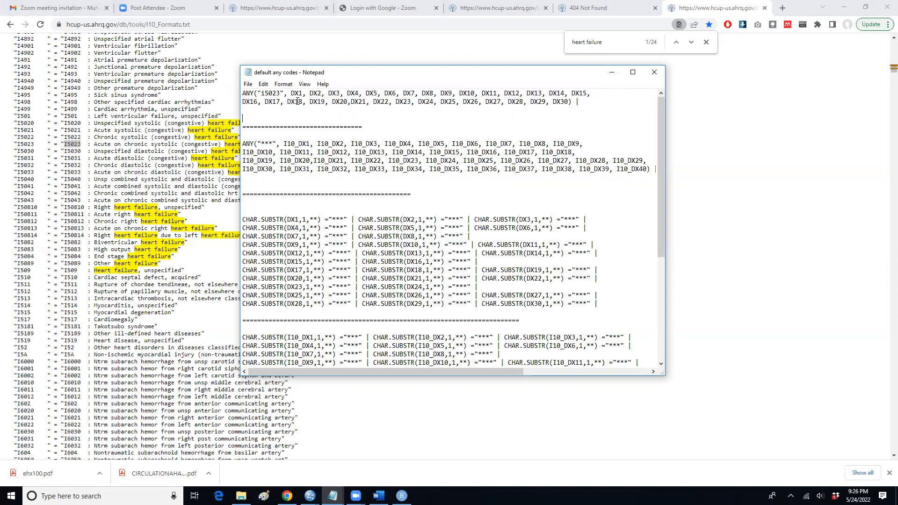
double_click(303, 95)
left_click_drag(569, 101, 291, 90)
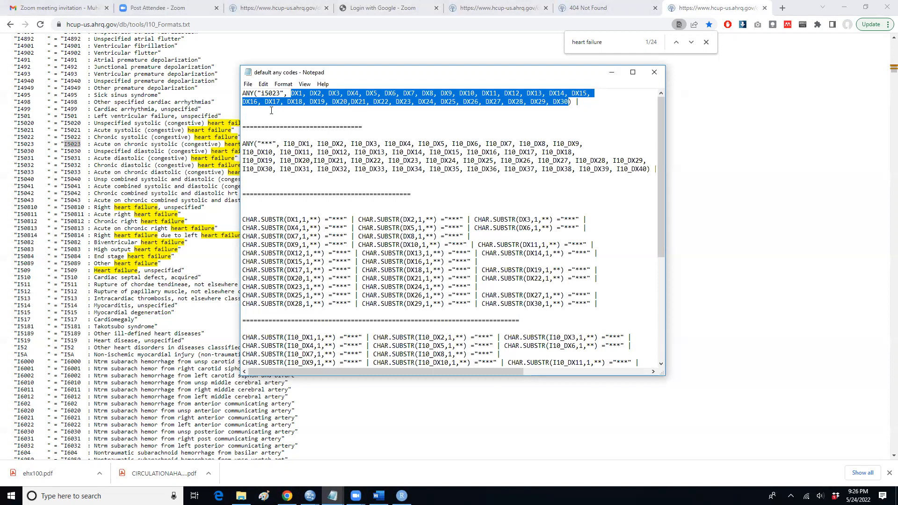
key("ctrl+z")
- Compare the DX variable names in the first ANY template with the I10_ prefixed names in the second
left_click_drag(359, 96, 485, 106)
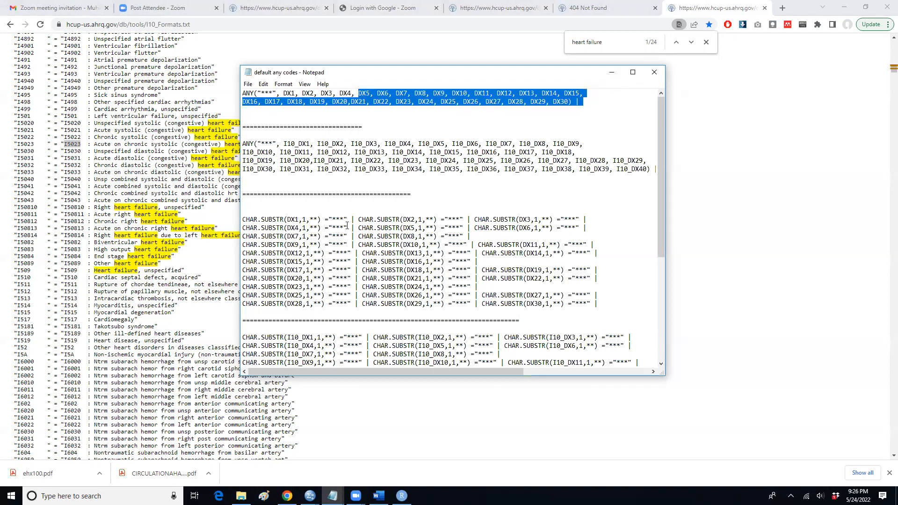
left_click_drag(284, 143, 295, 143)
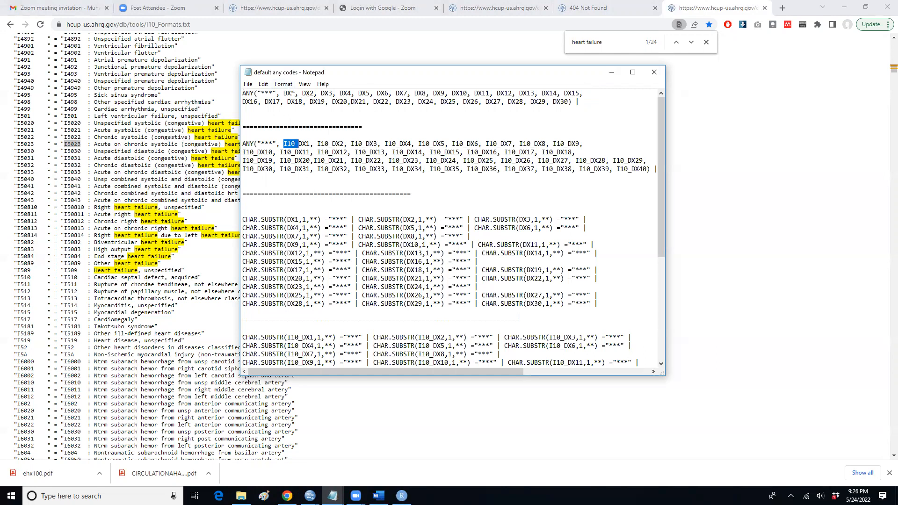
left_click_drag(295, 93, 286, 93)
left_click_drag(283, 144, 296, 143)
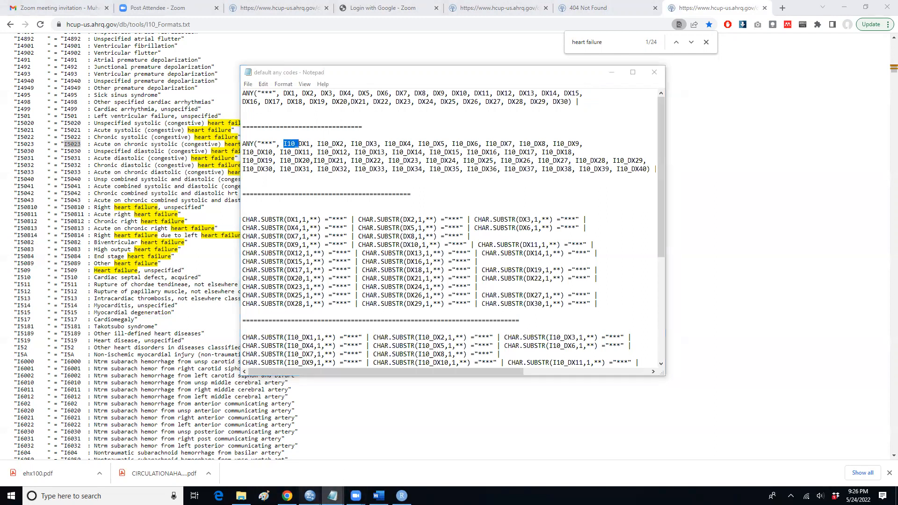
- Switch to the SPSS Data Editor and examine the I10_PR procedure variables, starting from I10_PR16, in the variable list
left_click(309, 496)
left_click(186, 465)
scroll(45, 173, "down", 5)
scroll(46, 173, "up", 5)
left_click(43, 131)
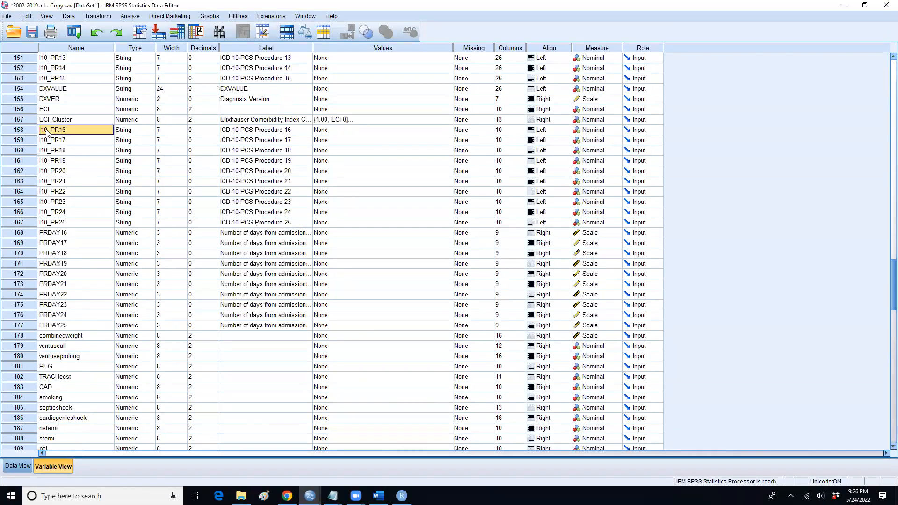
left_click(51, 140)
left_click(55, 151)
- Examine the I10_DX, DX and PR variable names throughout the dataset's variable list, down to the last computed variables
scroll(76, 159, "up", 19)
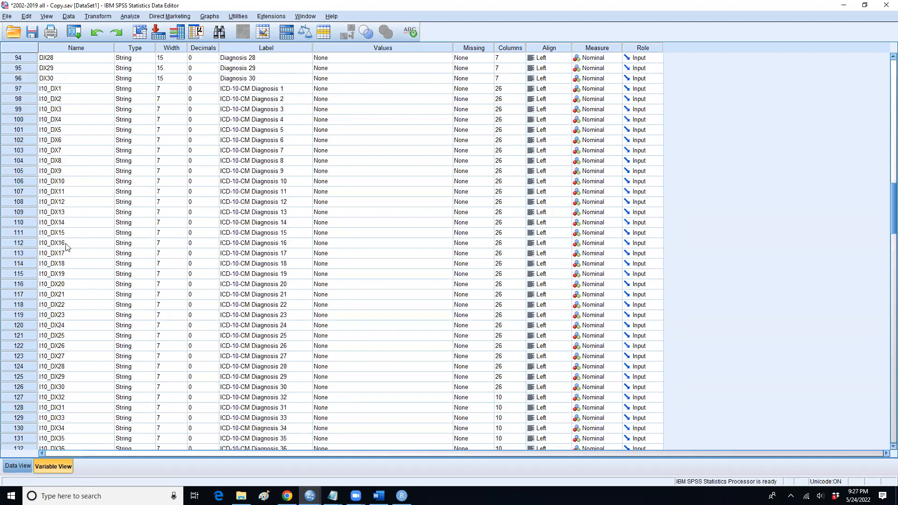
scroll(68, 250, "up", 5)
left_click_drag(64, 232, 55, 208)
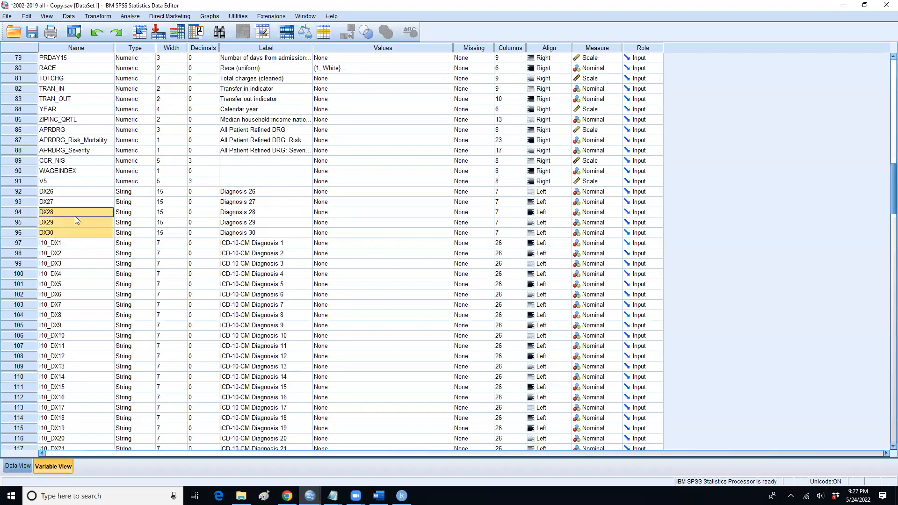
scroll(75, 216, "up", 12)
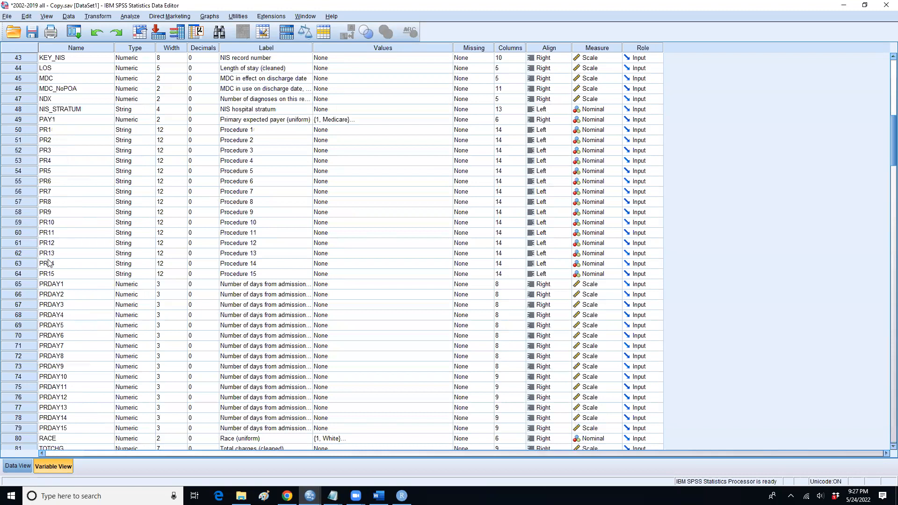
left_click_drag(52, 264, 49, 131)
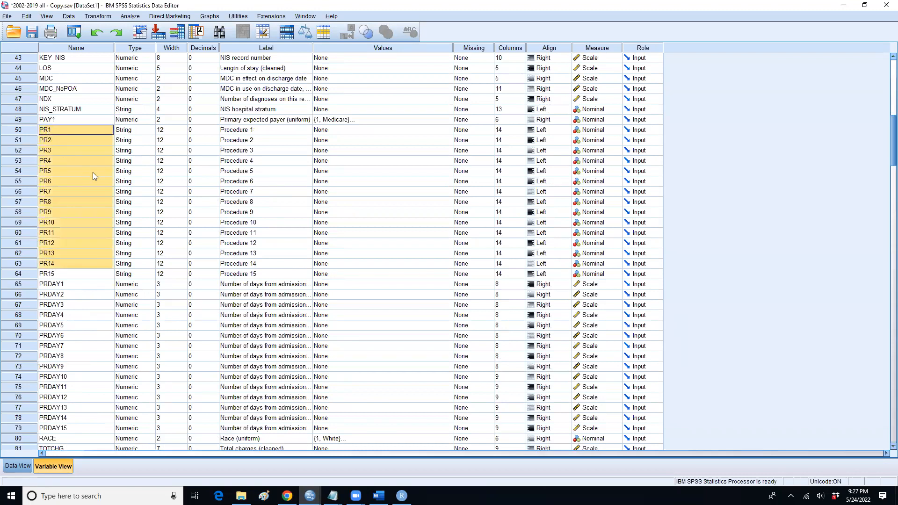
scroll(94, 196, "up", 10)
left_click_drag(96, 219, 56, 91)
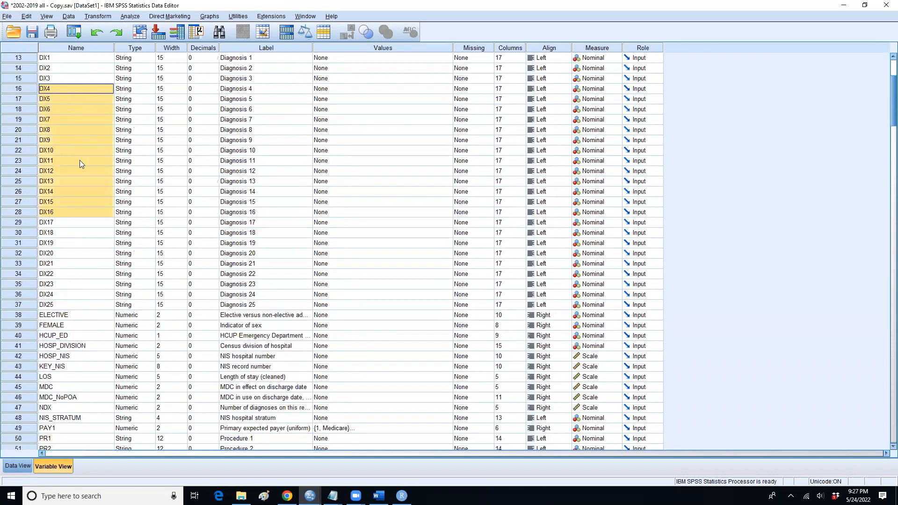
scroll(80, 161, "down", 14)
scroll(93, 224, "down", 20)
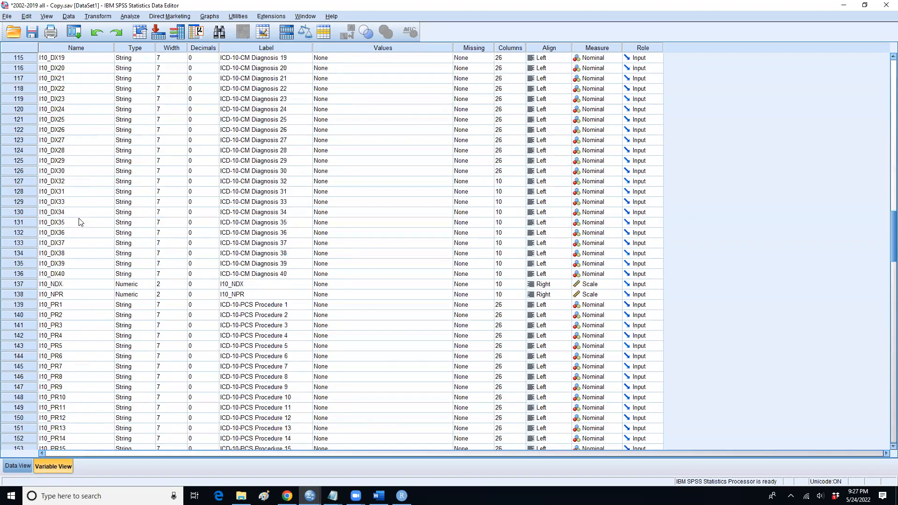
scroll(95, 287, "down", 20)
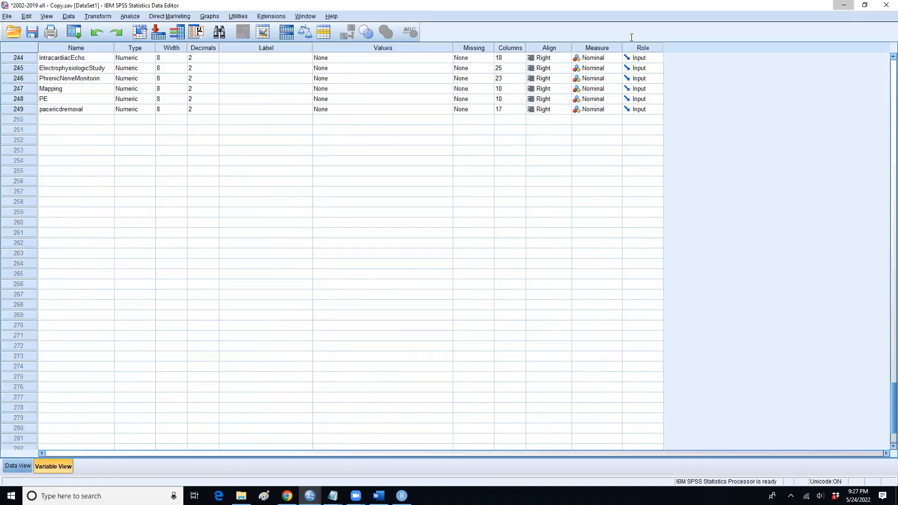
- Return to the default any codes file and review its ANY and CHAR.SUBSTR templates for the DX, I10_DX, PR and I10_PR variables
left_click(844, 5)
left_click_drag(277, 93, 557, 106)
left_click_drag(362, 144, 434, 201)
left_click_drag(313, 228, 470, 304)
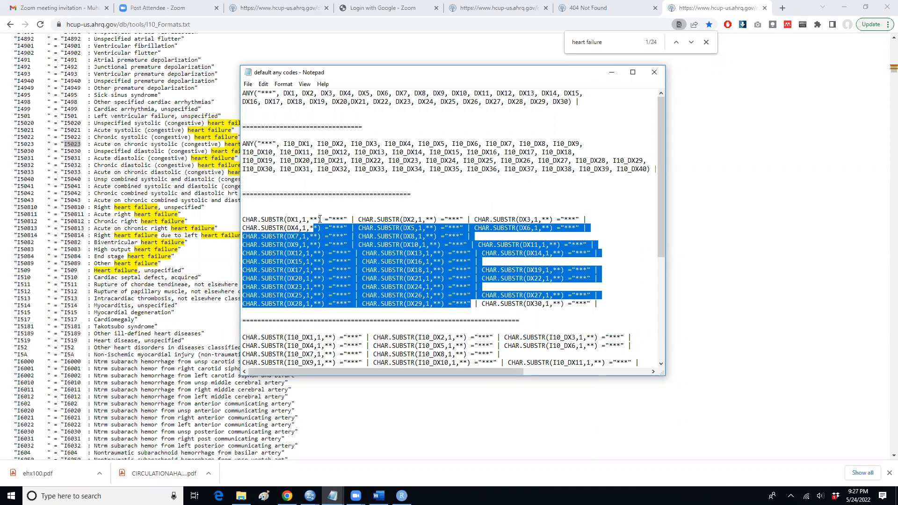
scroll(392, 250, "down", 3)
left_click_drag(287, 270, 395, 312)
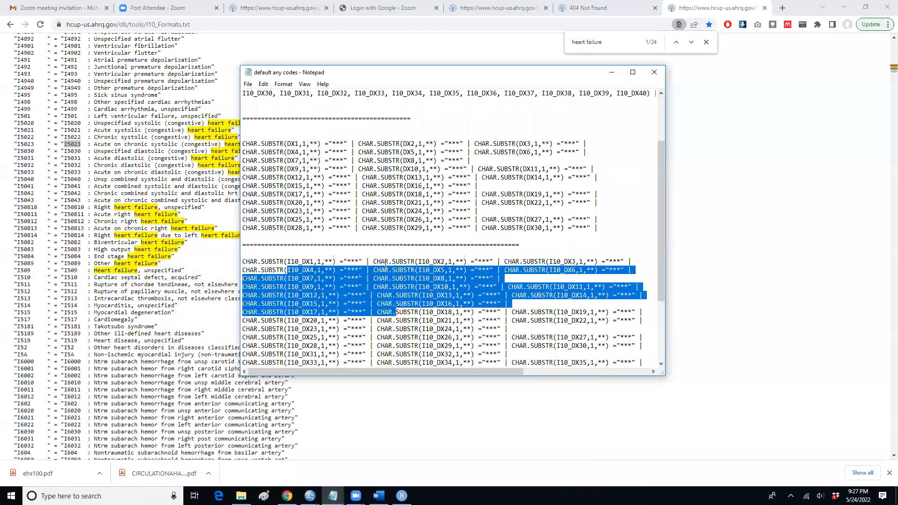
scroll(371, 237, "down", 4)
left_click_drag(283, 321, 583, 321)
left_click_drag(242, 337, 462, 383)
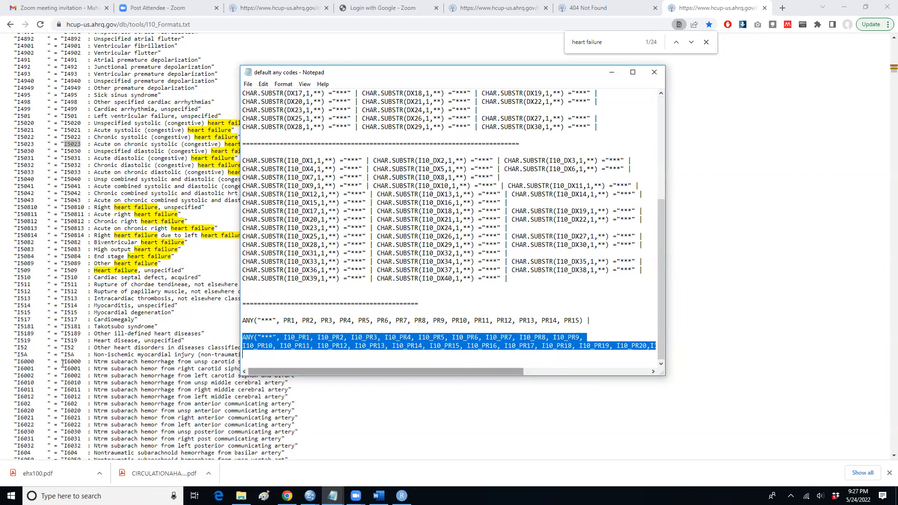
left_click_drag(243, 321, 597, 322)
- Switch to File Explorer, clear the "any" search and sort the syntax codes backup files by date modified
left_click(241, 496)
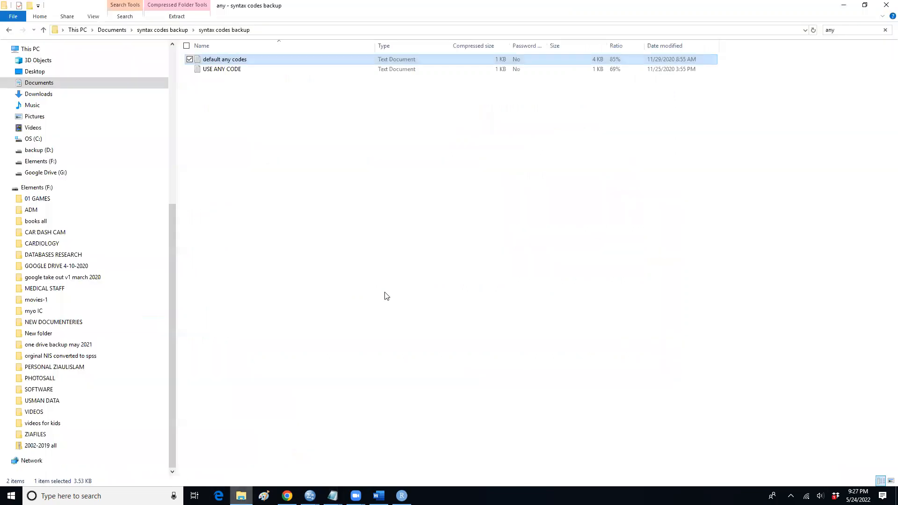
left_click(829, 29)
left_click(9, 29)
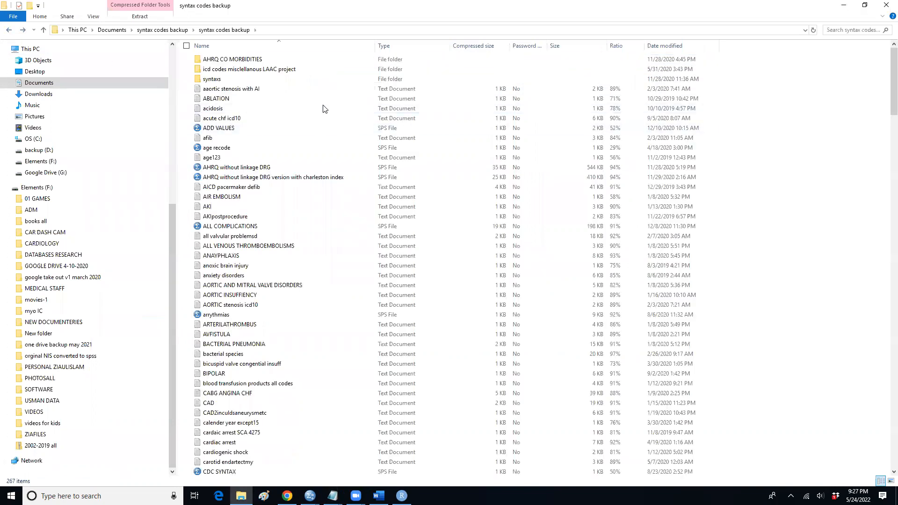
right_click(768, 141)
mouse_move(769, 140)
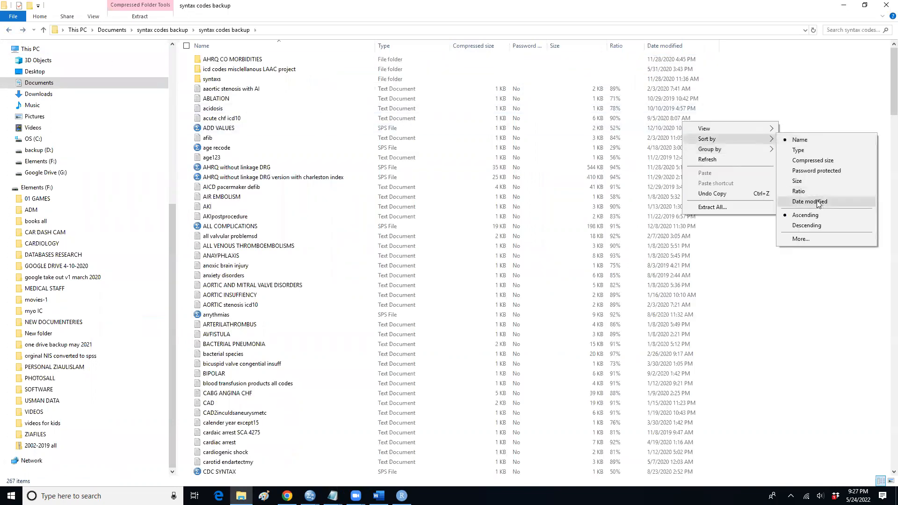
left_click(810, 201)
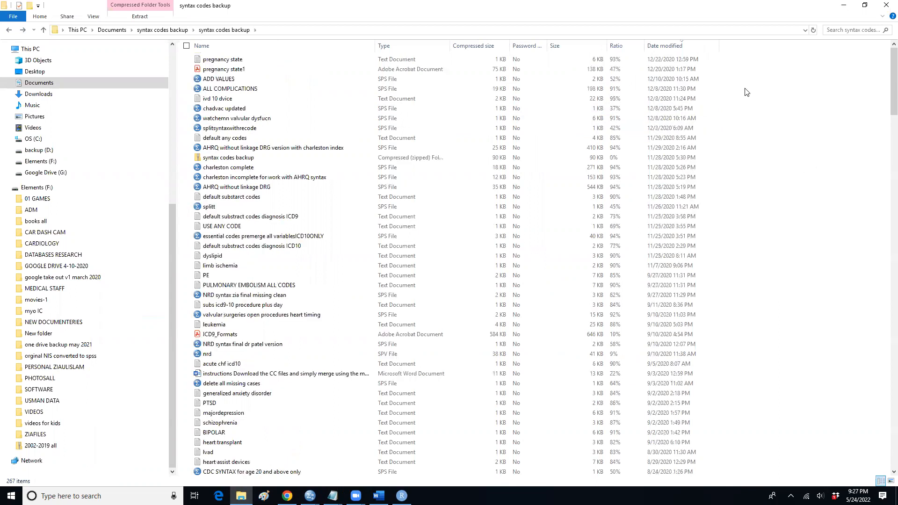
right_click(746, 92)
left_click_drag(886, 87, 884, 476)
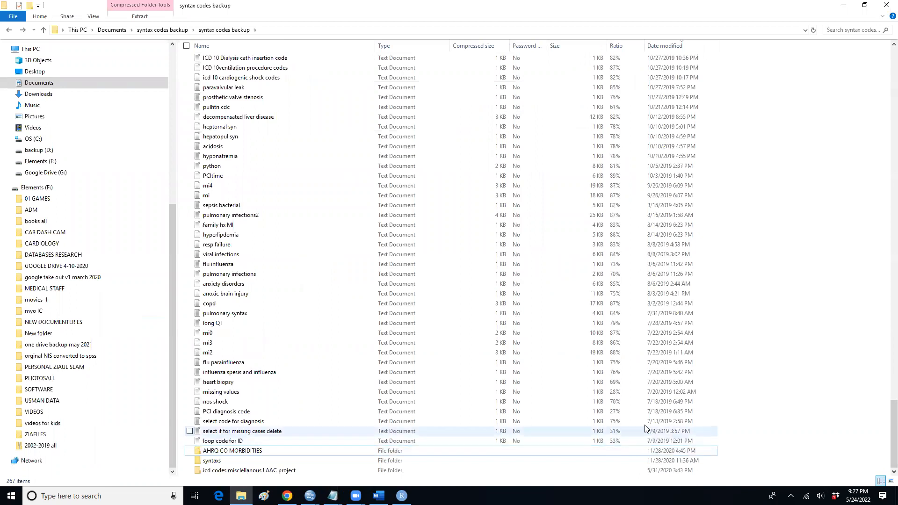
- Open the mi3 file full-screen and examine its DX1 and DX2 = "41000" conditions joined by the | operator
double_click(618, 344)
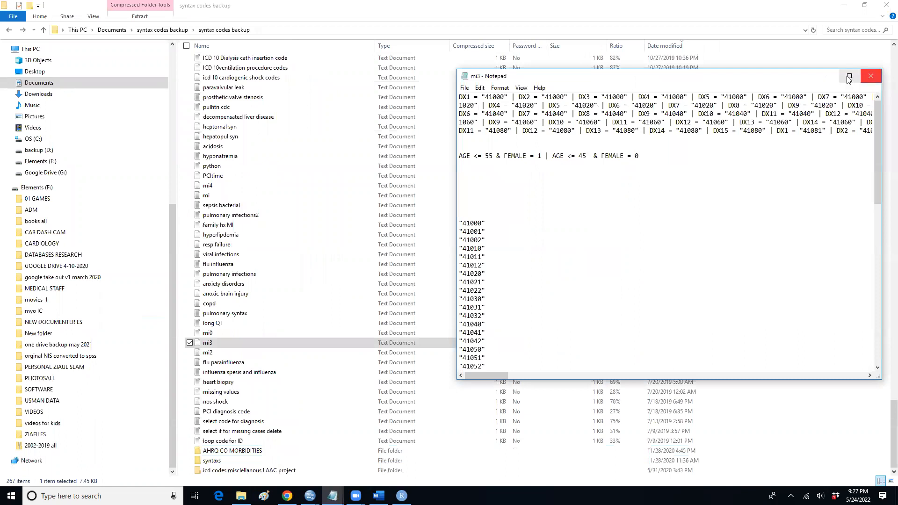
left_click(849, 76)
double_click(40, 24)
double_click(55, 24)
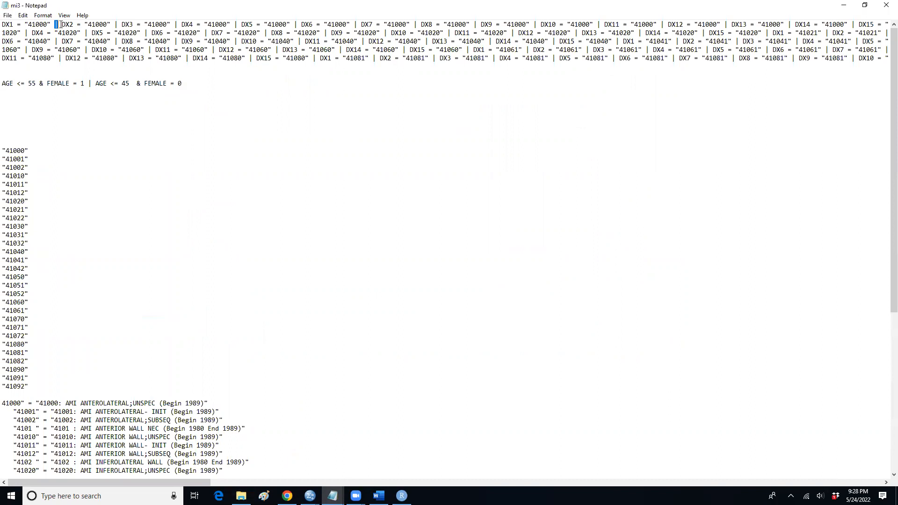
left_click_drag(60, 24, 107, 26)
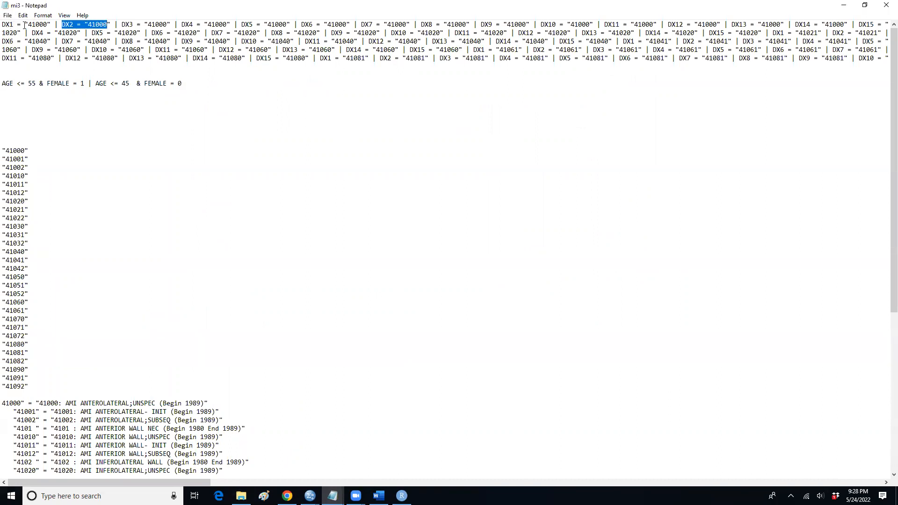
left_click_drag(29, 24, 4, 24)
left_click_drag(88, 25, 107, 25)
- Examine the mi3 age and sex condition, comparing how & and | combine the AGE and FEMALE criteria
left_click_drag(3, 83, 190, 82)
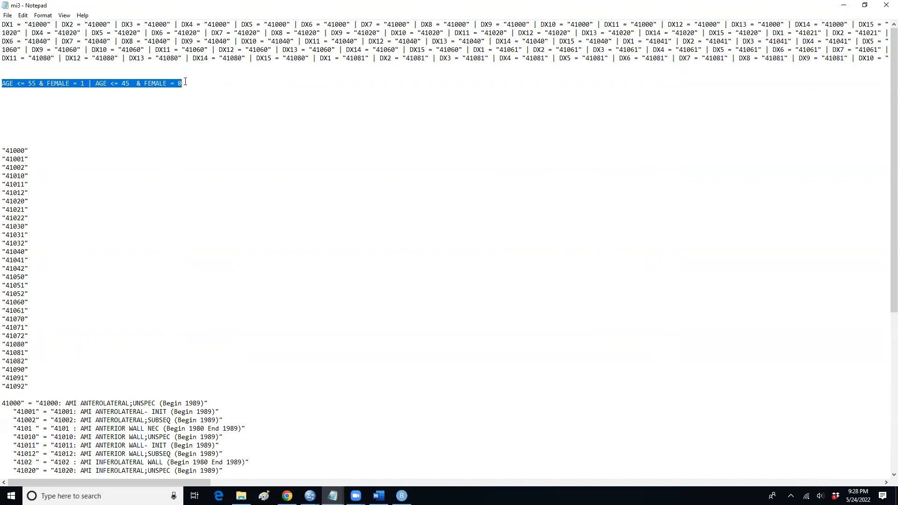
left_click(96, 69)
mouse_move(2, 83)
left_mouse_down()
mouse_move(73, 83)
mouse_move(5, 75)
left_mouse_up()
left_click(23, 93)
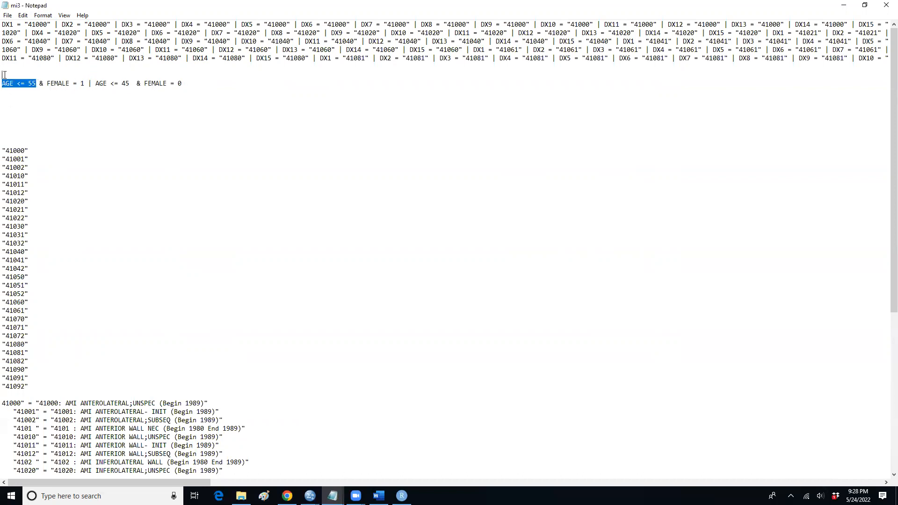
left_click(40, 84)
left_click_drag(46, 83, 84, 84)
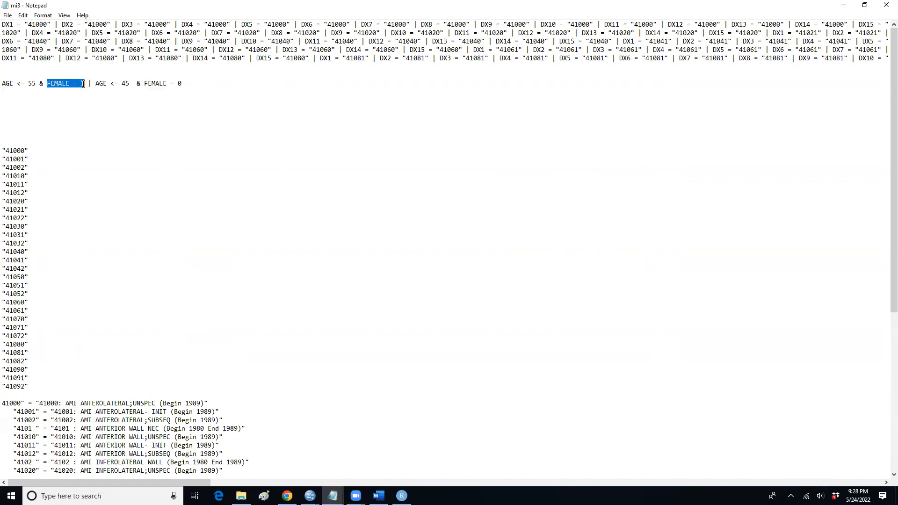
left_click(87, 85)
left_click_drag(59, 27, 53, 25)
left_click_drag(48, 84, 38, 84)
left_click(45, 90)
- Review the long chain of OR-joined DX conditions in mi3 and the myocardial infarction code list beneath it
left_click_drag(59, 26, 54, 25)
left_click_drag(28, 25, 167, 26)
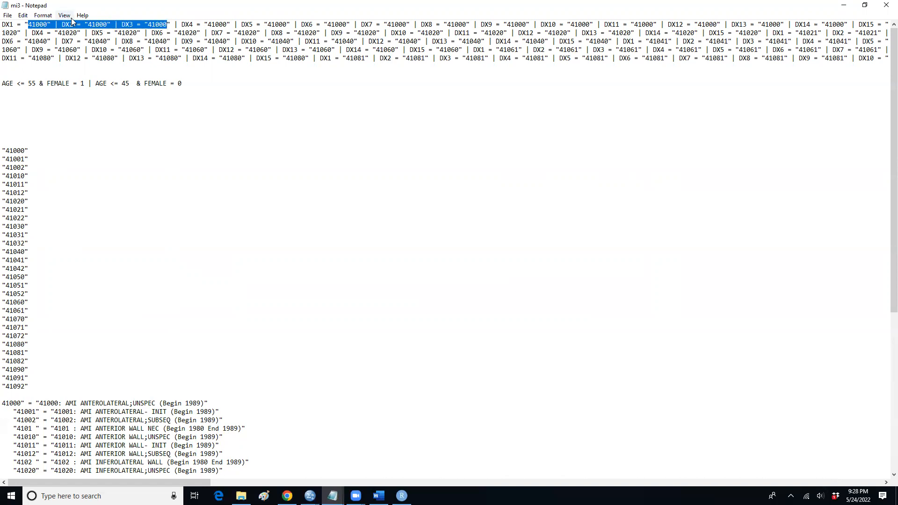
mouse_move(151, 25)
left_mouse_down()
mouse_move(145, 34)
mouse_move(166, 26)
left_mouse_up()
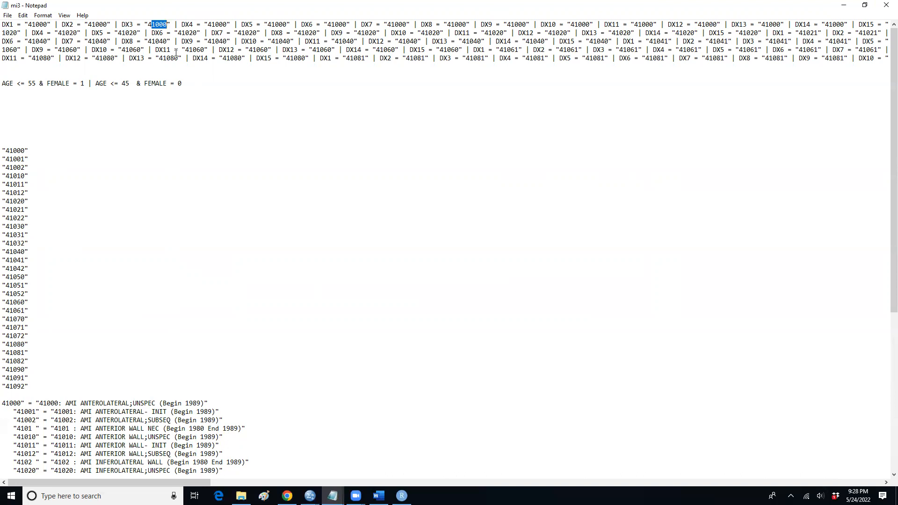
scroll(194, 313, "down", 10)
scroll(165, 264, "up", 4)
scroll(166, 259, "up", 6)
left_click(119, 72)
key("ctrl+shift+Home")
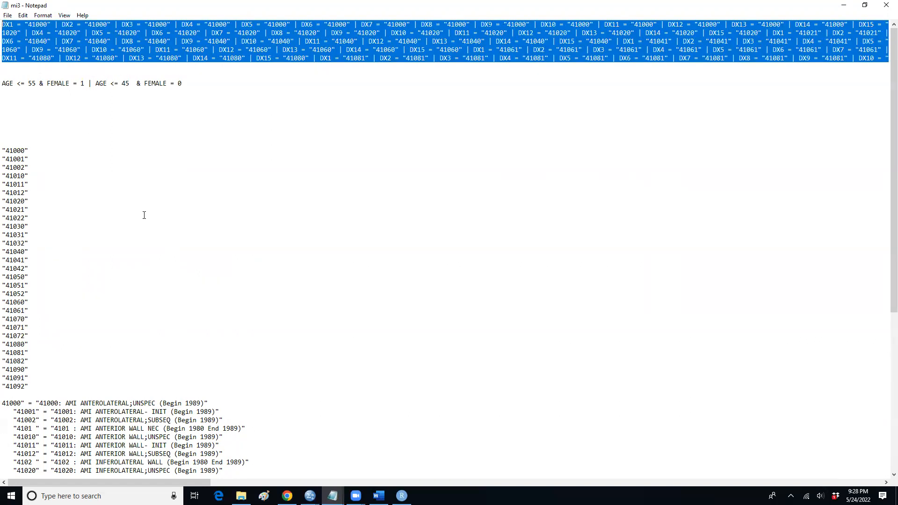
- Switch to the default any codes file and review the ANY template for I10_DX1 to I10_DX40
key("alt+Tab")
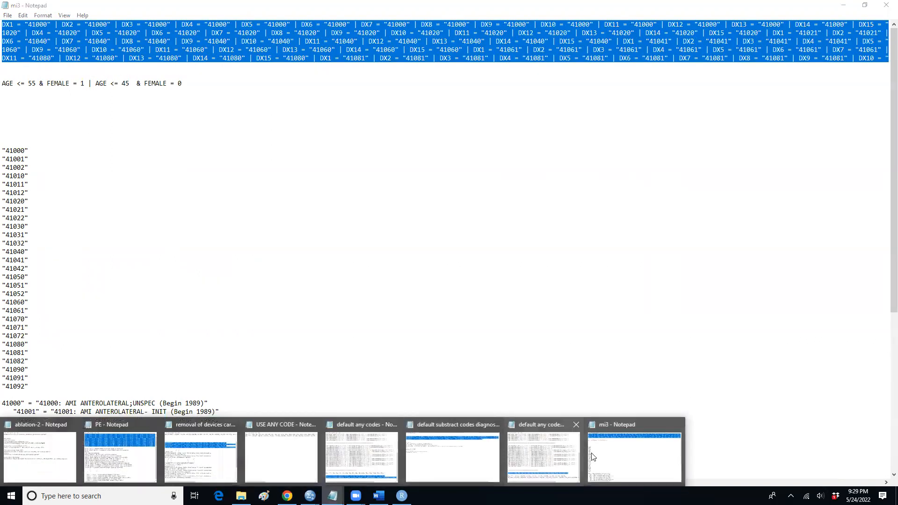
scroll(449, 225, "up", 7)
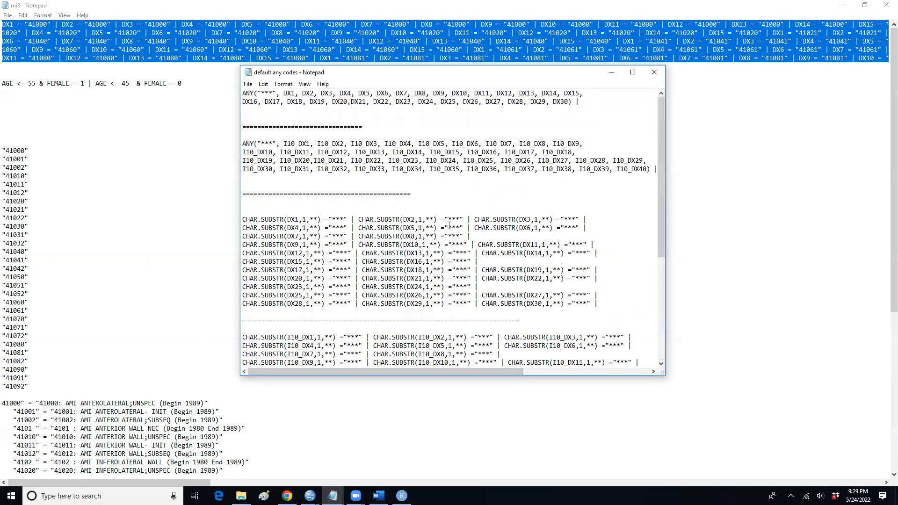
left_click(633, 72)
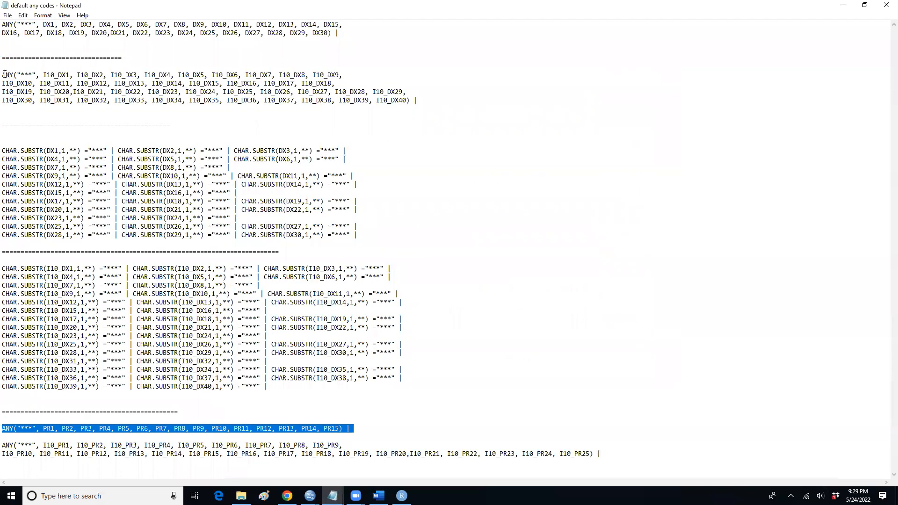
left_click_drag(14, 75, 3, 75)
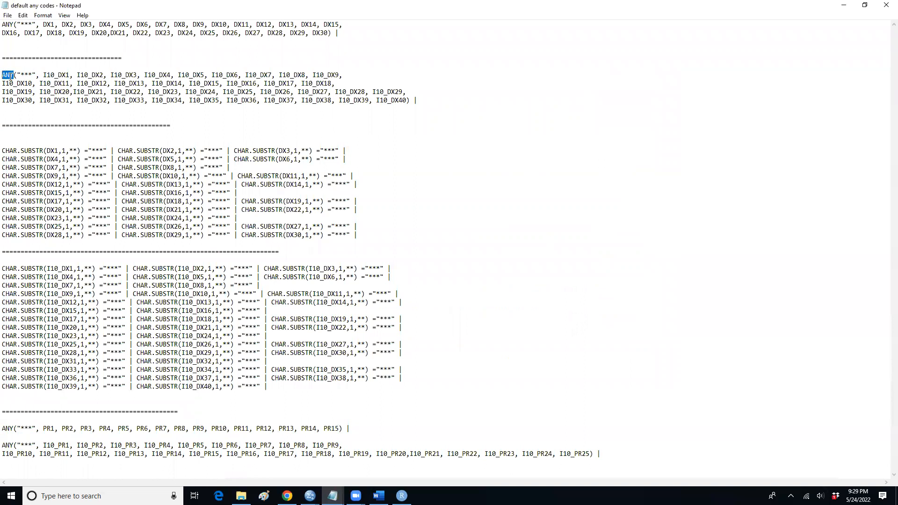
left_click_drag(21, 74, 309, 94)
left_click_drag(396, 103, 403, 101)
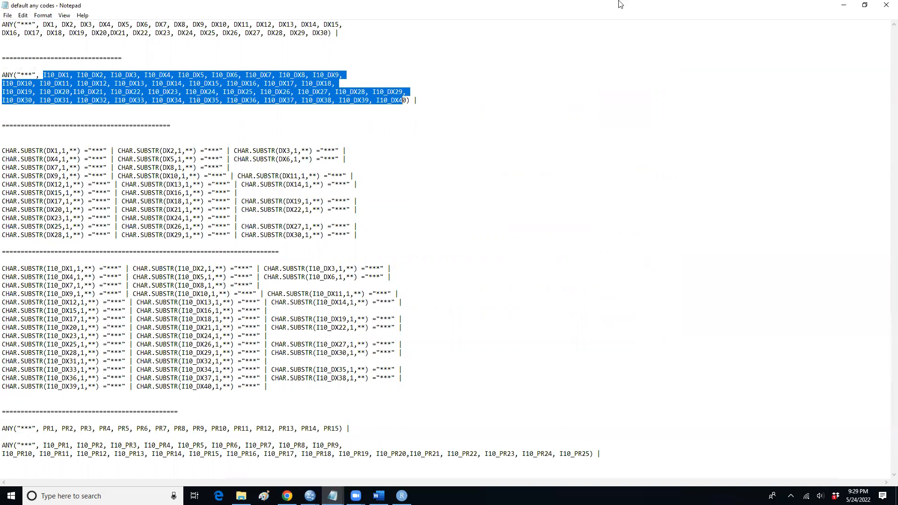
left_click(844, 6)
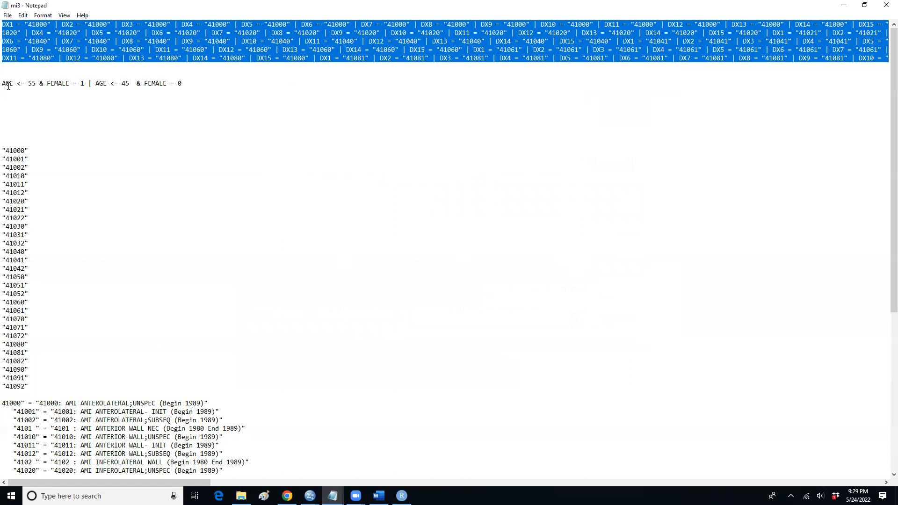
- Return to mi3 and re-examine its AGE and FEMALE condition and the AMI code descriptions, then put the file away
left_click_drag(89, 84, 184, 91)
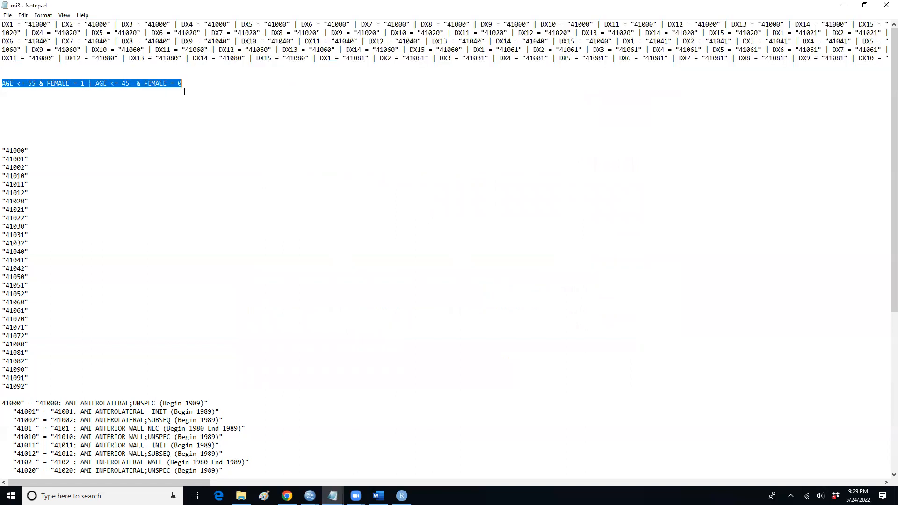
scroll(67, 254, "down", 10)
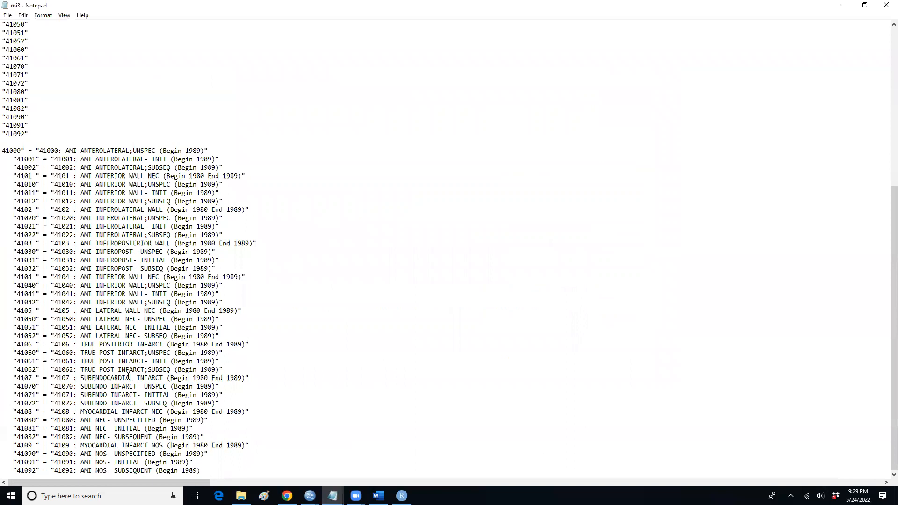
scroll(113, 158, "up", 10)
left_click(100, 109)
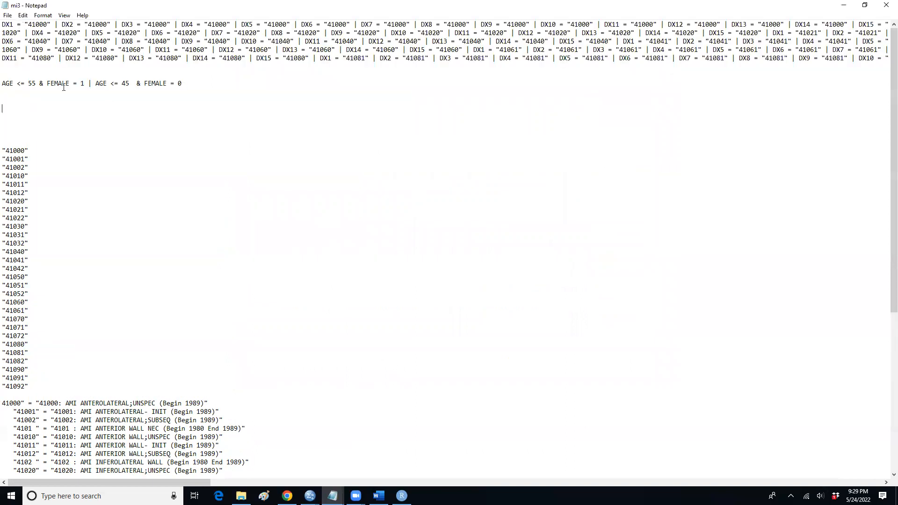
key("shift+Right")
key("shift+Right")
key("shift+Right")
key("shift+Right")
key("shift+Right")
key("shift+Right")
key("shift+Right")
key("shift+Right")
key("shift+Right")
key("shift+Right")
key("shift+Right")
key("Right")
left_click(844, 5)
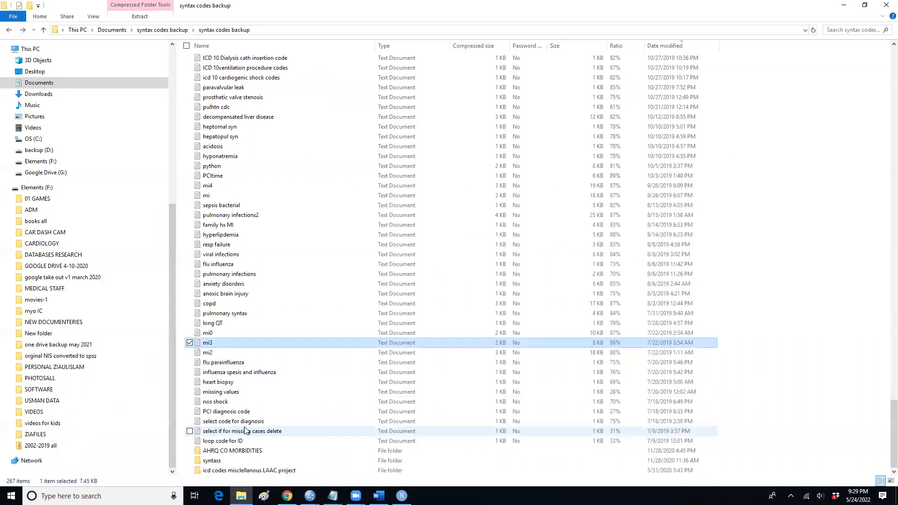
- Open the select if for missing cases delete file to view its syntax, look further up the file list, and close it
double_click(249, 433)
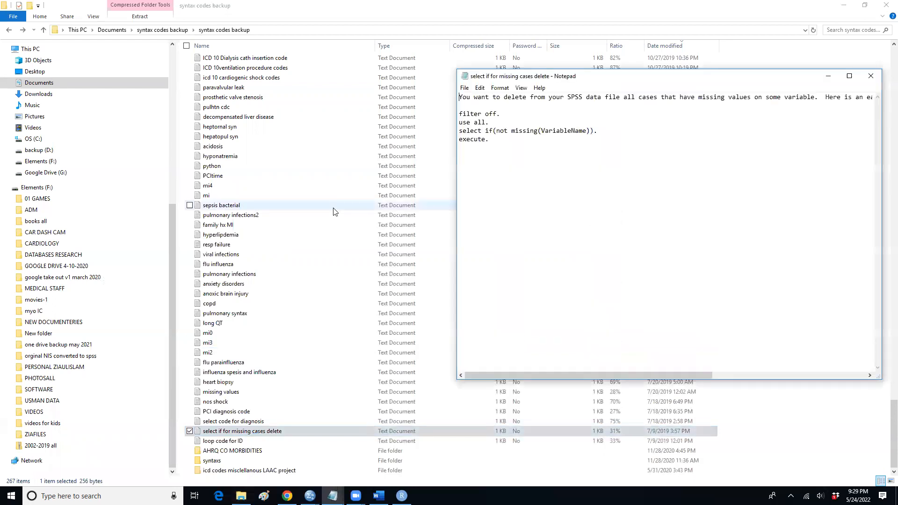
scroll(293, 222, "up", 3)
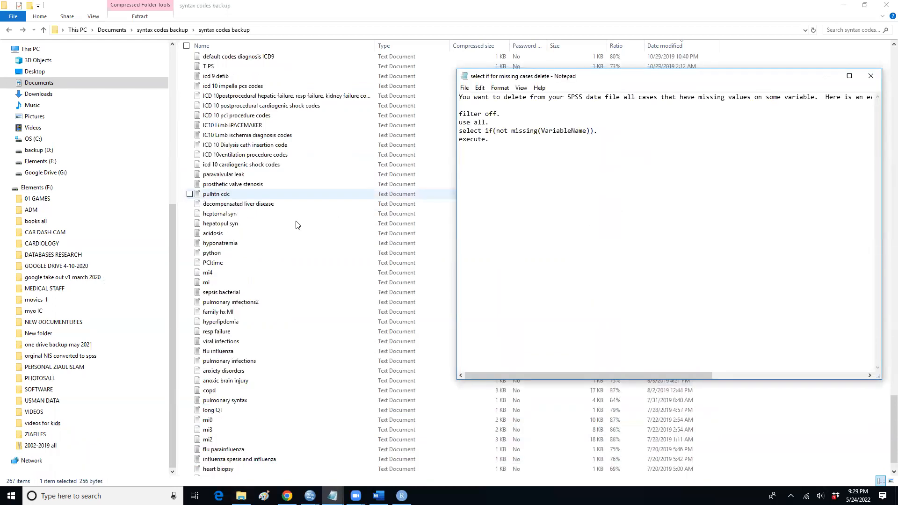
scroll(293, 218, "up", 3)
scroll(287, 197, "up", 3)
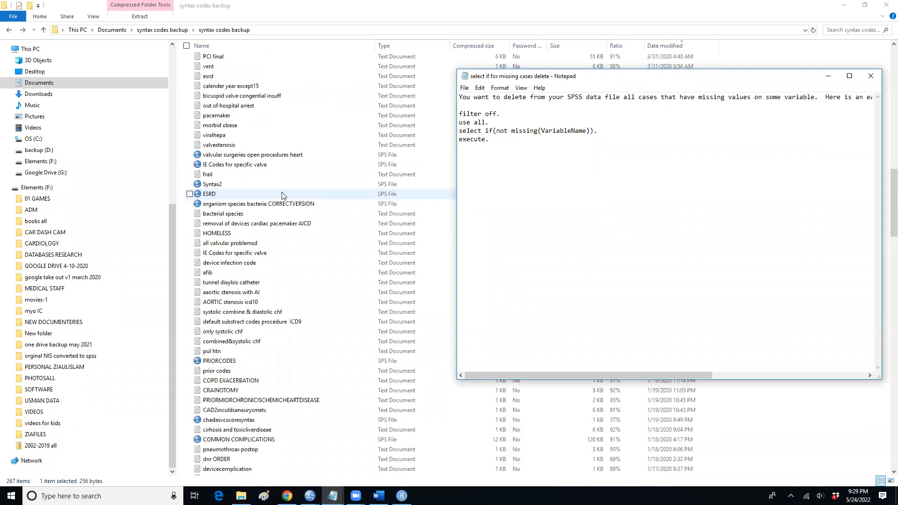
scroll(251, 136, "up", 7)
scroll(252, 134, "up", 7)
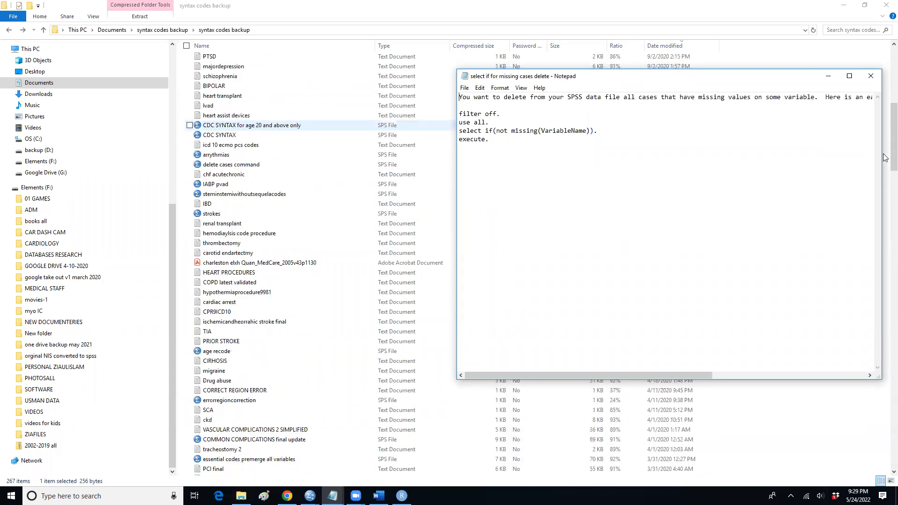
left_click(881, 78)
- Browse the newest syntax codes backup files, down past the hypothermiaprocedure9981 file and back to the first entries
scroll(835, 80, "up", 1)
scroll(282, 142, "up", 11)
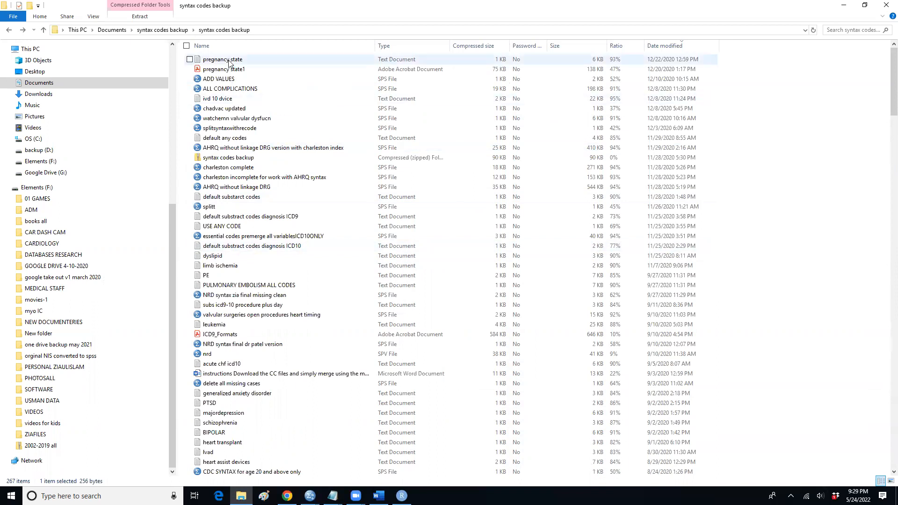
scroll(279, 241, "down", 4)
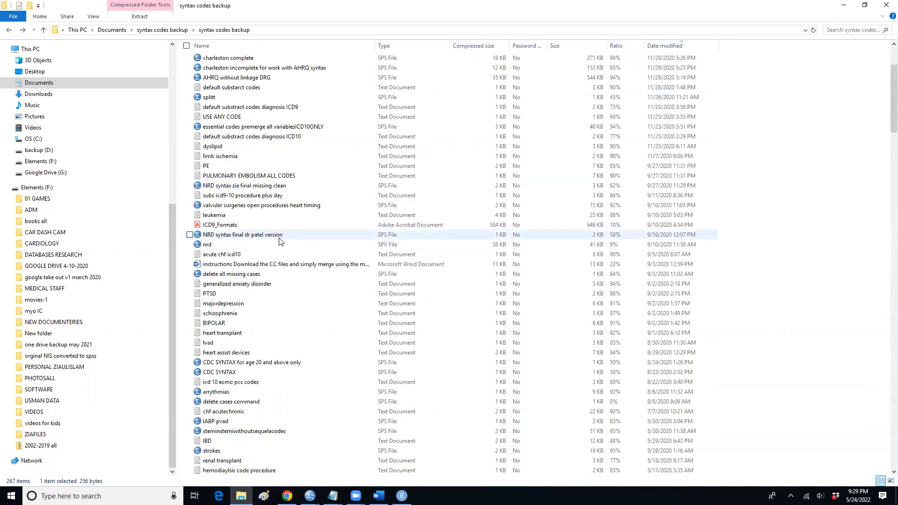
scroll(279, 241, "down", 6)
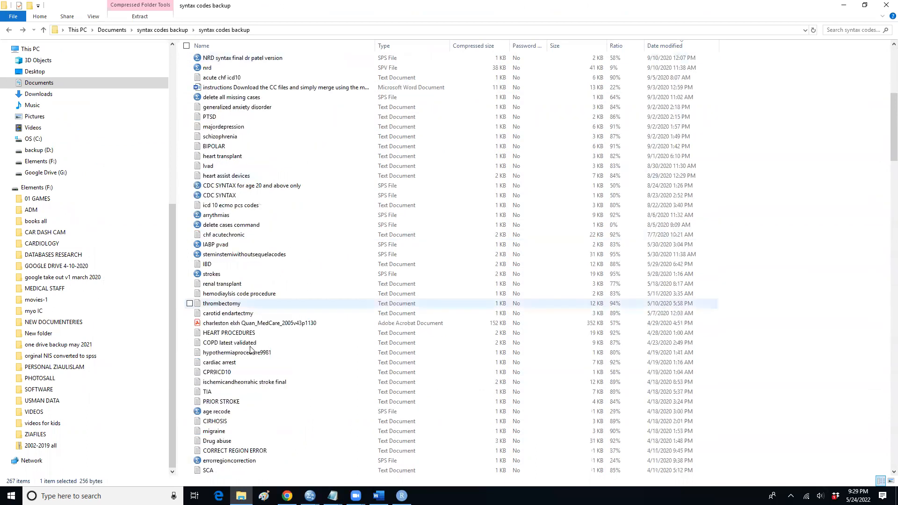
left_click(253, 356)
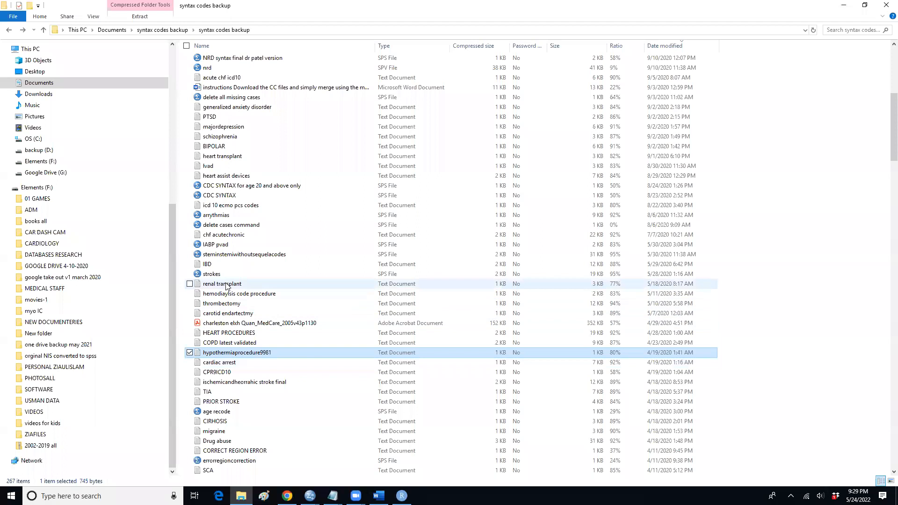
scroll(217, 150, "up", 10)
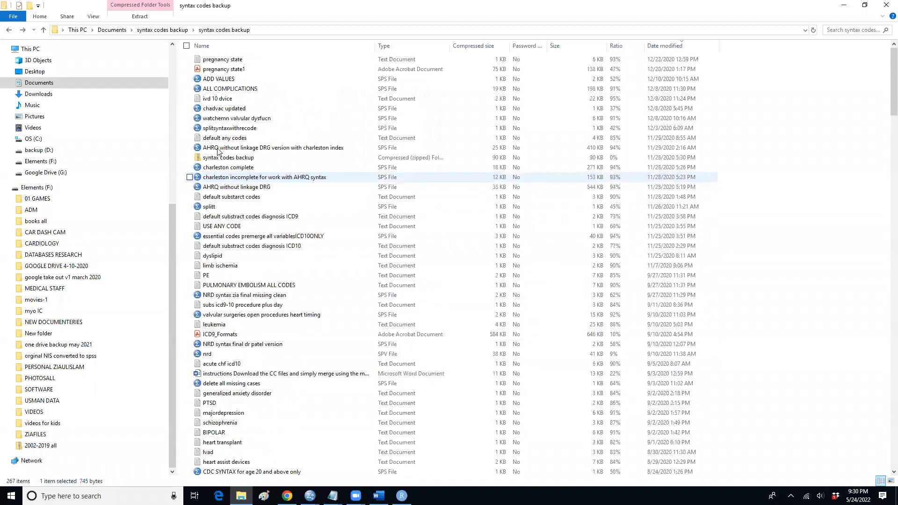
- Open the ADD VALUES syntax file and review its RENAME VARIABLES and VALUE LABELS commands through the final EXECUTE
double_click(224, 79)
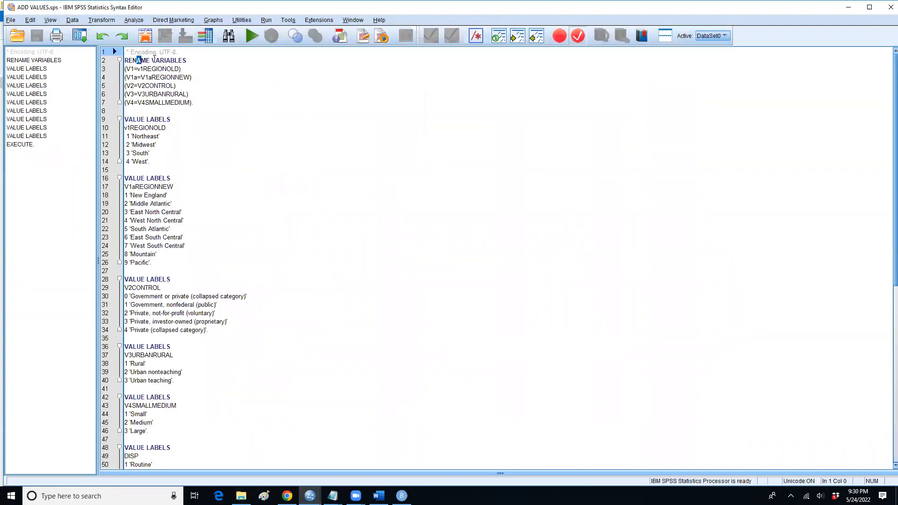
left_click_drag(137, 60, 182, 69)
left_click_drag(193, 103, 125, 60)
scroll(166, 178, "down", 7)
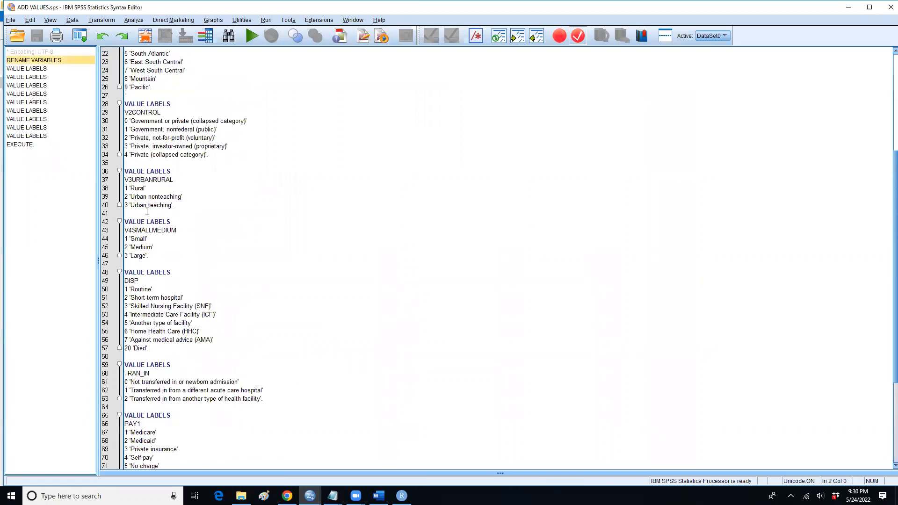
left_click(173, 228, "shift")
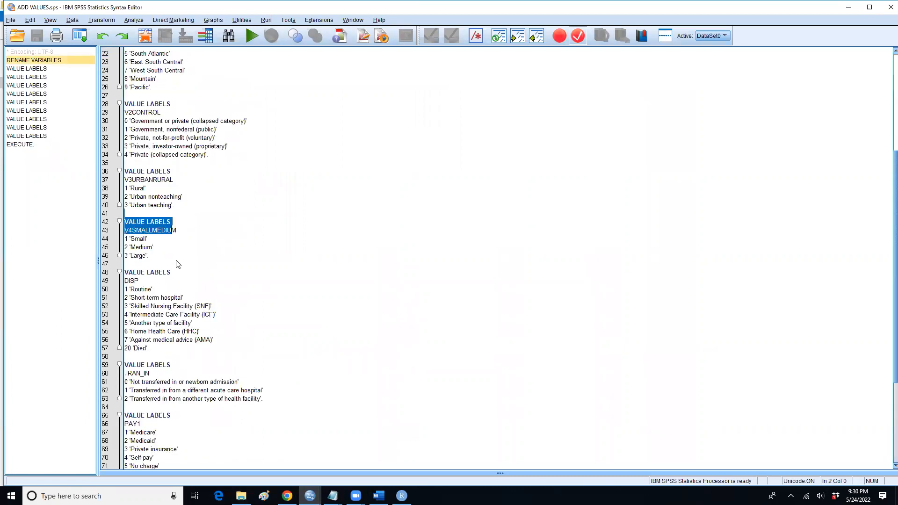
left_click(189, 267, "shift")
scroll(173, 300, "down", 6)
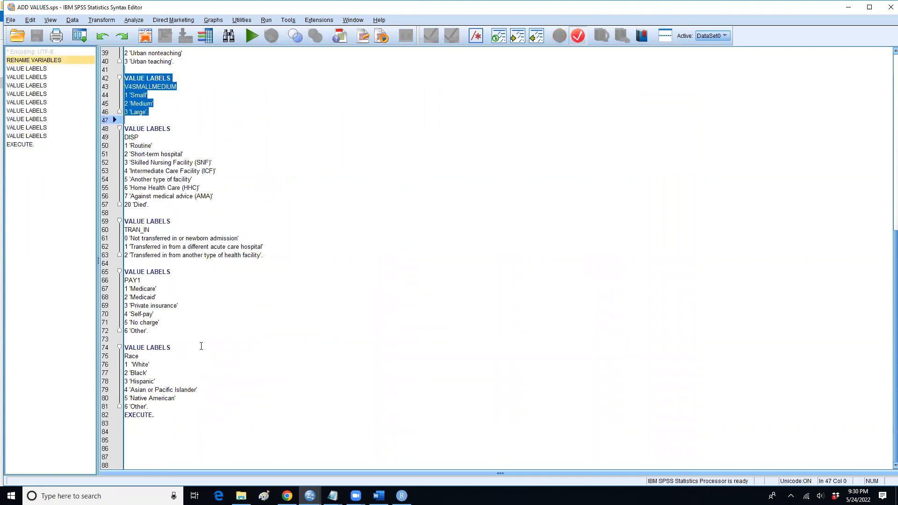
scroll(241, 131, "up", 13)
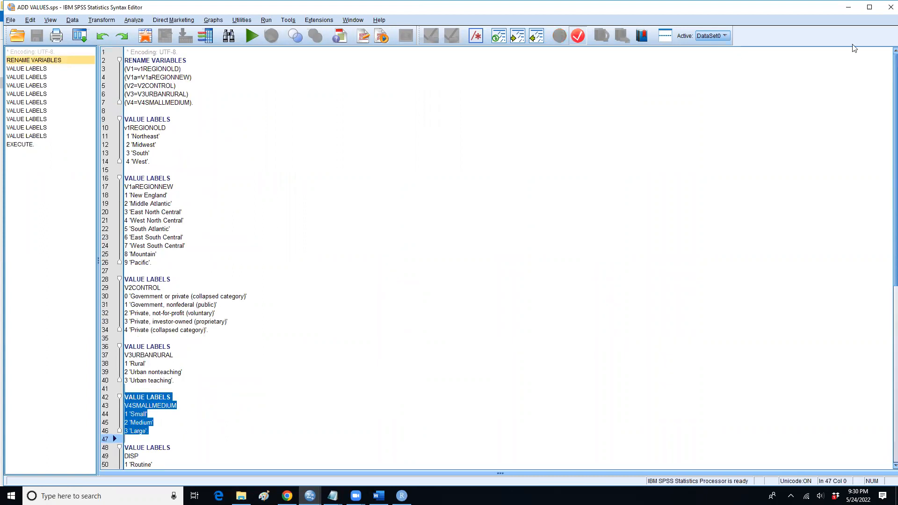
left_click(846, 7)
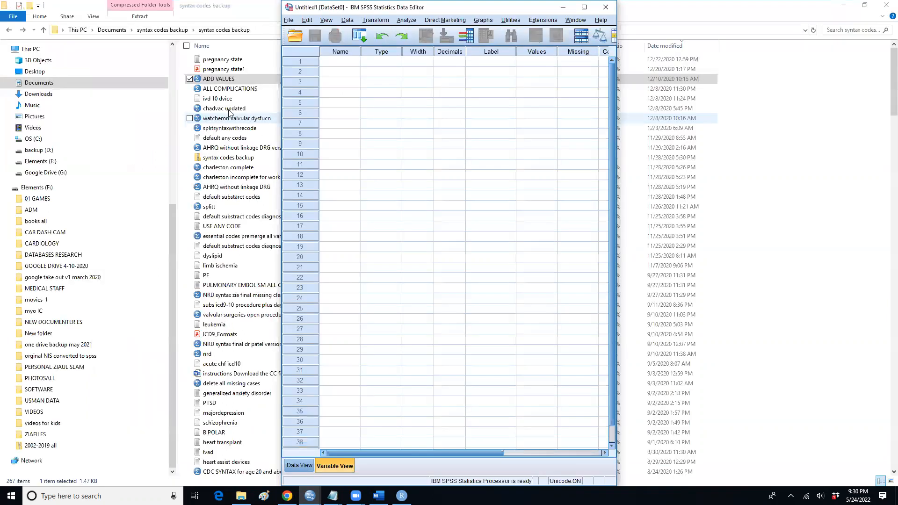
- Open the chadvac updated syntax file from the syntax codes backup folder
left_click(225, 109)
double_click(226, 111)
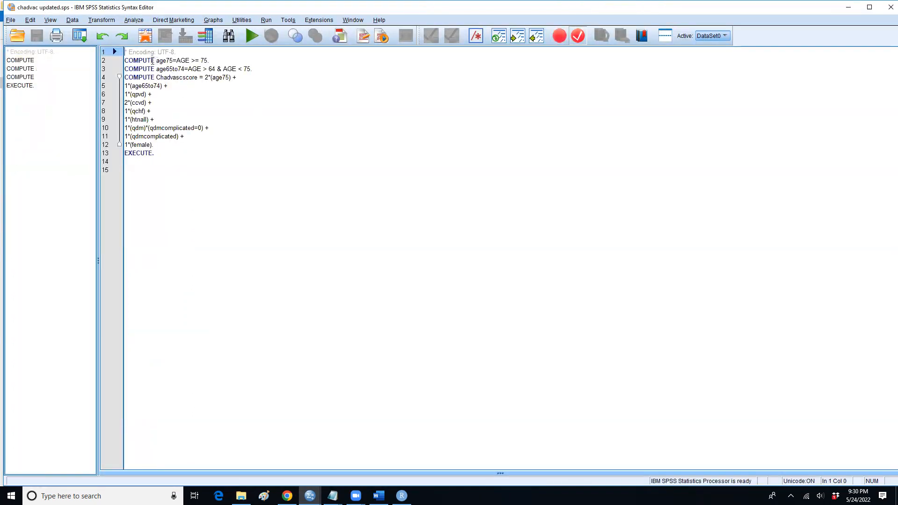
- Review the COMPUTE command for age75 in the chadvac syntax, highlighting its name, its AGE >= 75 condition and the lines through EXECUTE
mouse_move(164, 61)
left_mouse_down()
mouse_move(155, 61)
mouse_move(175, 61)
left_mouse_up()
left_click(169, 61)
left_click_drag(153, 61, 173, 62)
key("shift+Left")
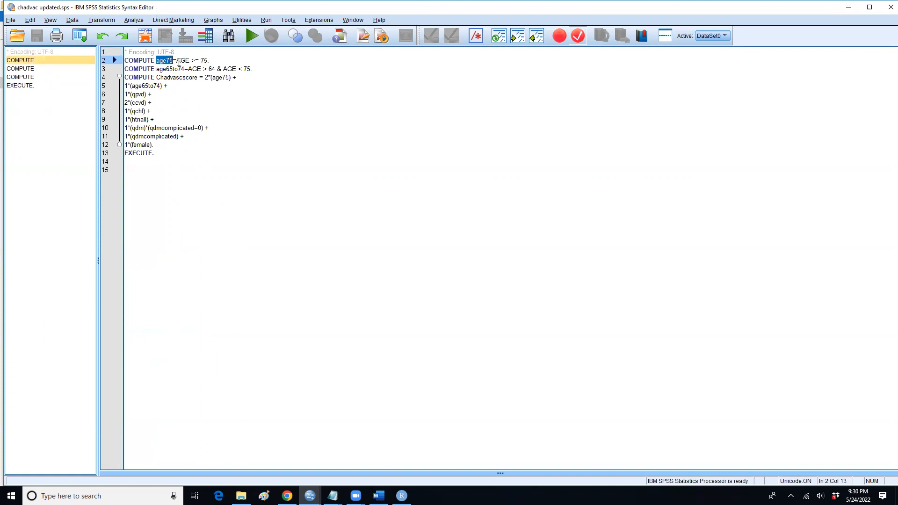
left_click_drag(176, 61, 206, 59)
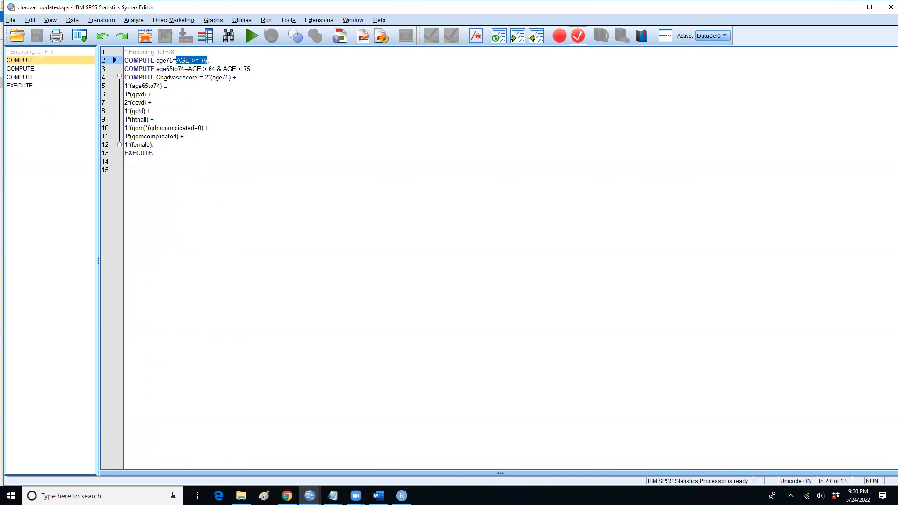
left_click_drag(156, 82, 238, 168)
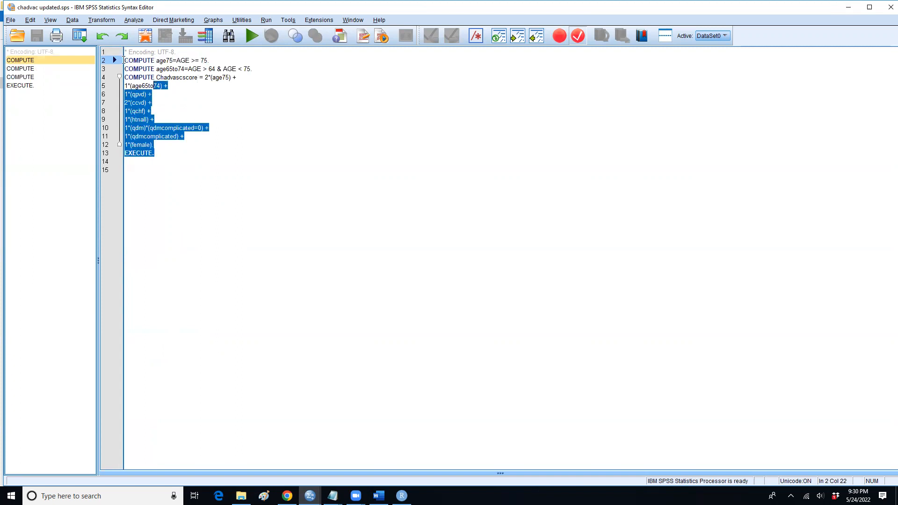
key("ctrl+a")
left_click(233, 164)
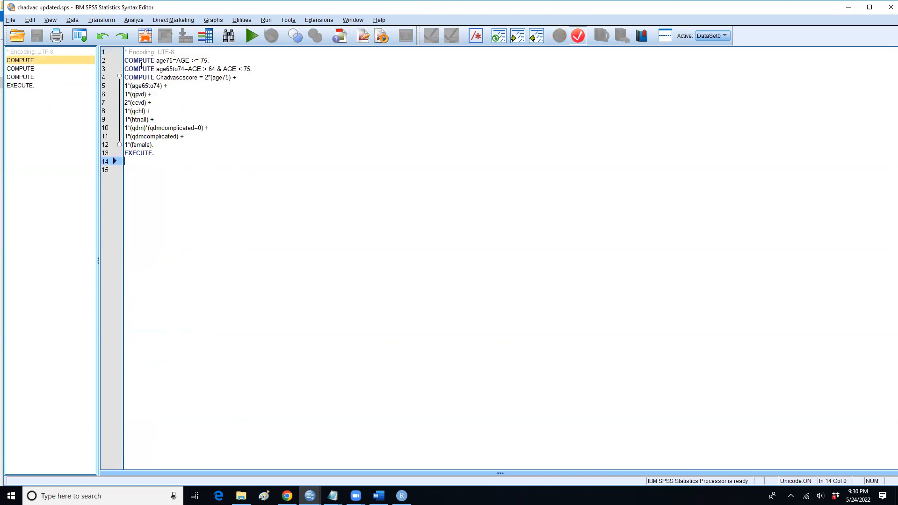
- Highlight the two age-group COMPUTE lines together and re-examine the age75 variable and its condition
left_click_drag(153, 62, 185, 70)
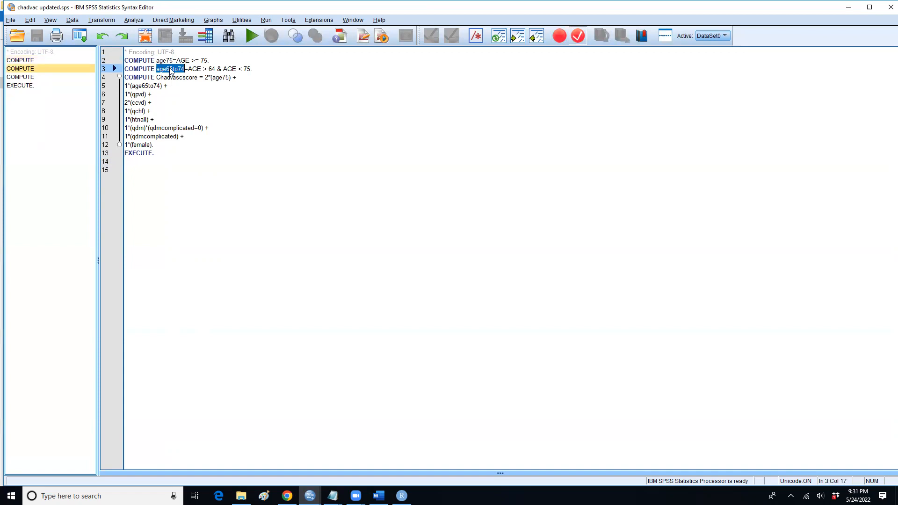
left_click_drag(253, 70, 125, 61)
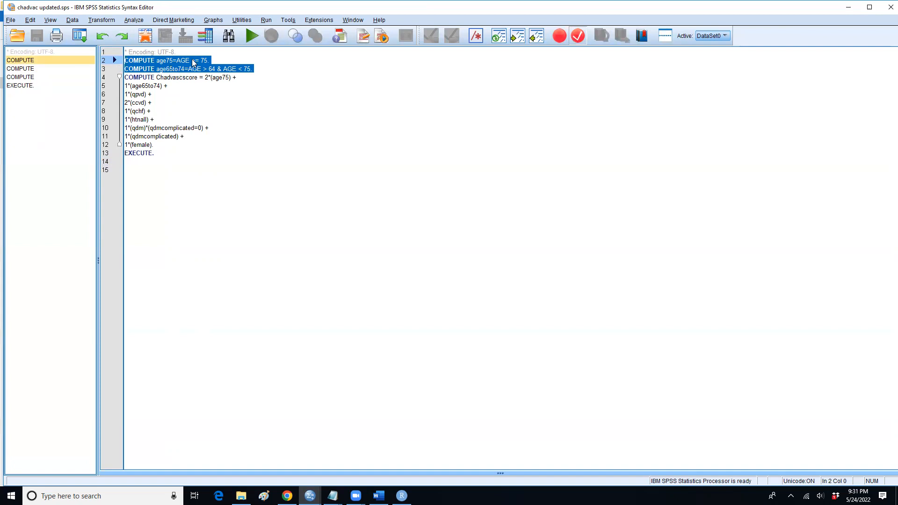
left_click(172, 62)
left_click_drag(162, 61, 173, 61)
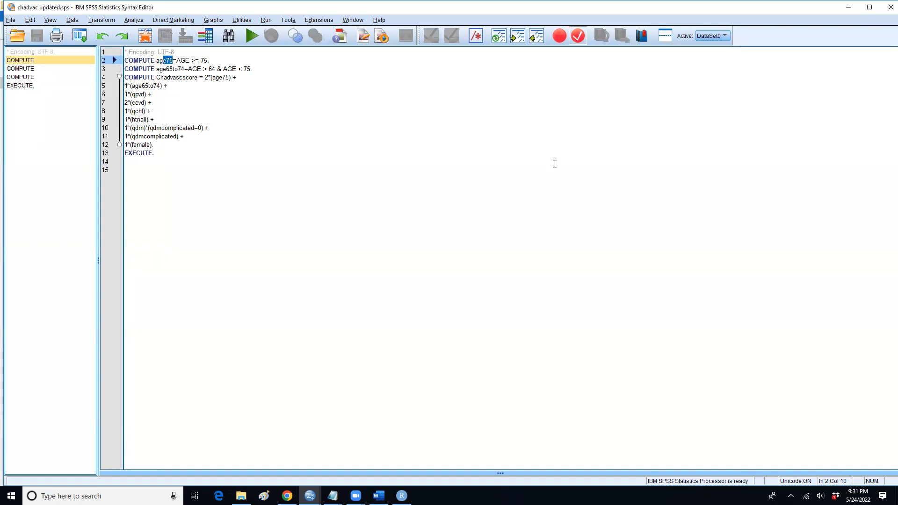
left_click_drag(228, 61, 176, 60)
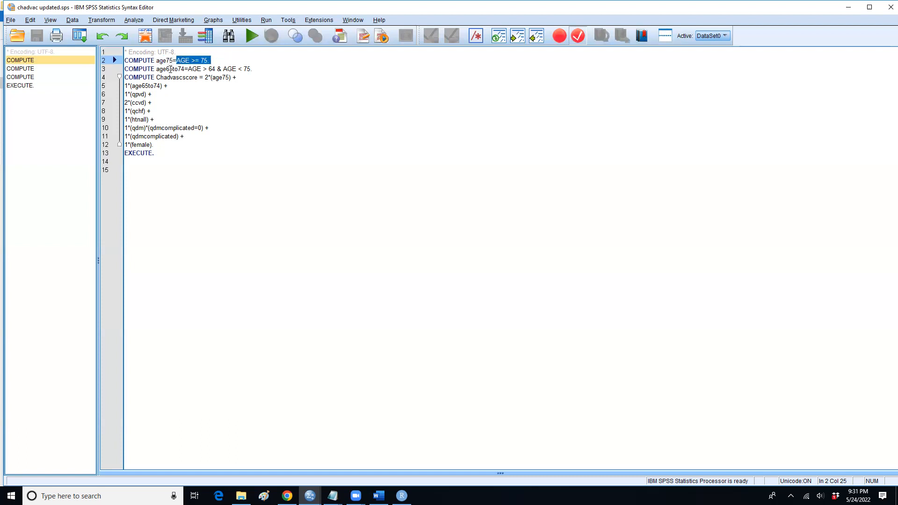
- Examine the age65to74 COMPUTE line and how the & operator joins AGE > 64 with AGE < 75
double_click(164, 61)
double_click(183, 68)
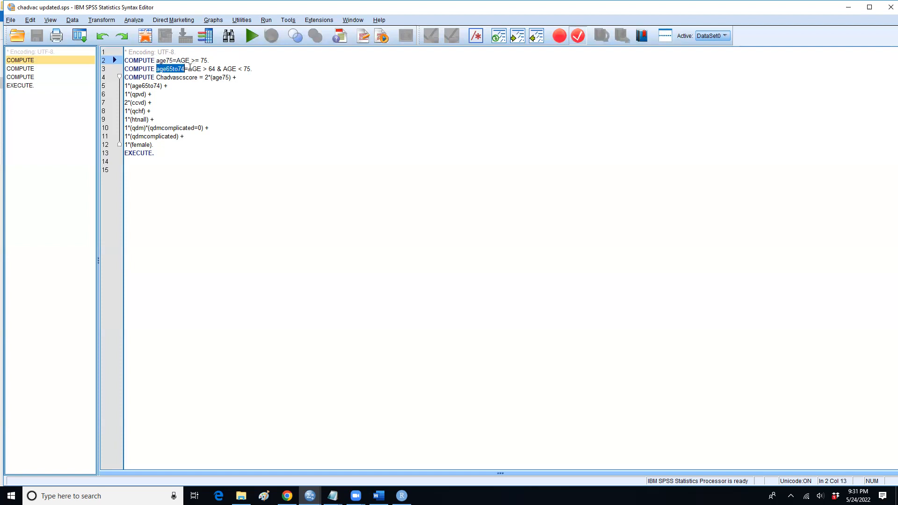
left_click_drag(253, 68, 189, 72)
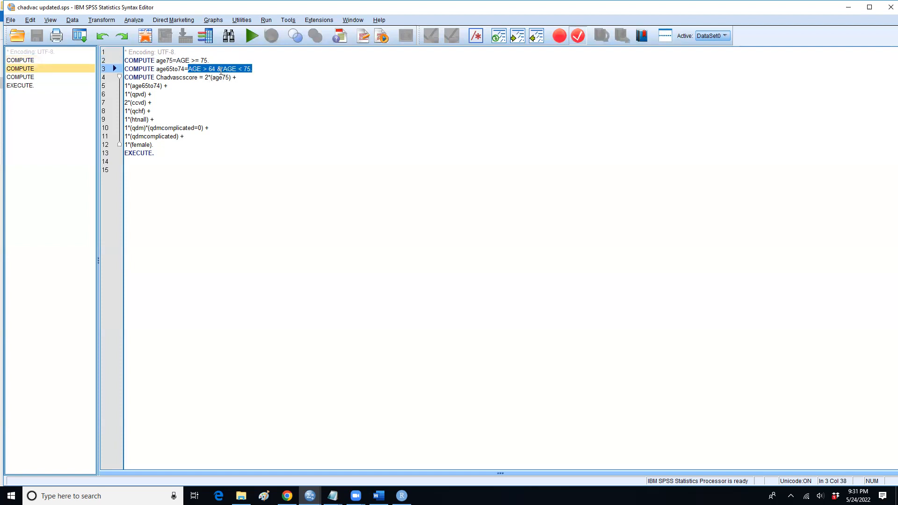
double_click(220, 69)
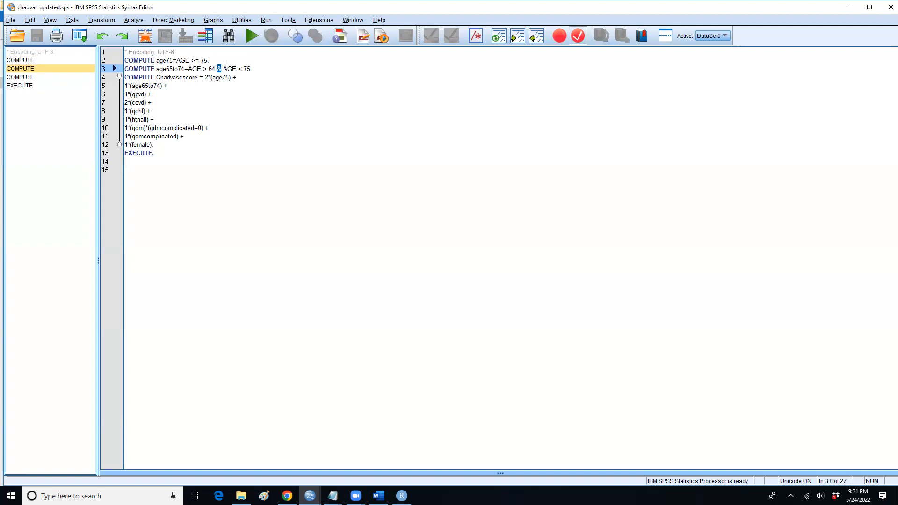
left_click(223, 70)
left_click(250, 71, "shift")
left_click_drag(166, 69, 184, 69)
left_click_drag(253, 69, 122, 61)
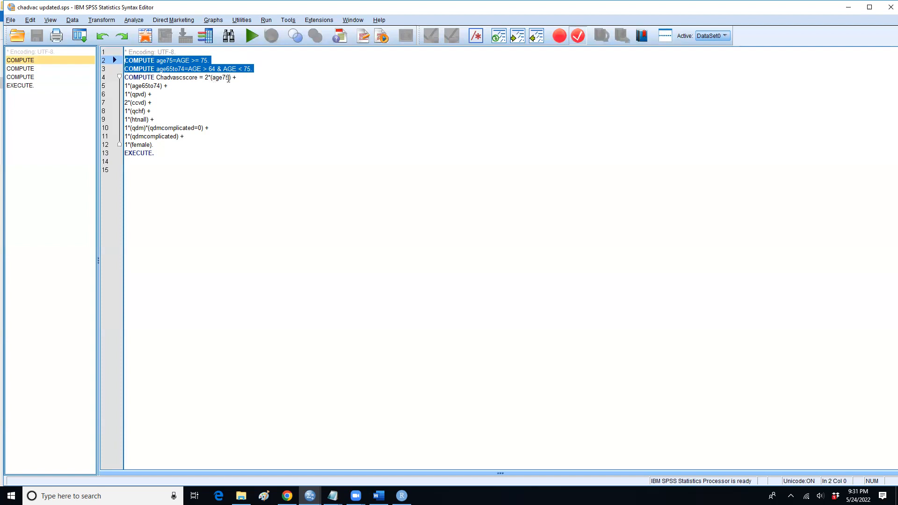
- Examine the Chadvascscore formula's weighted terms, from 2*(age75) through the qpvd, ccvd and qchf components
double_click(229, 79)
left_click_drag(229, 80, 207, 77)
double_click(206, 77)
type("2")
double_click(208, 78)
left_click_drag(143, 95, 133, 96)
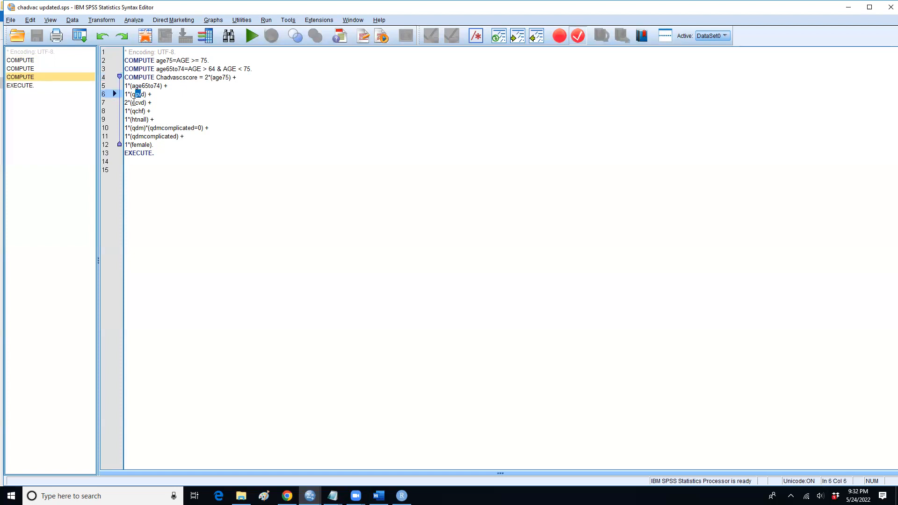
left_click_drag(128, 103, 138, 111)
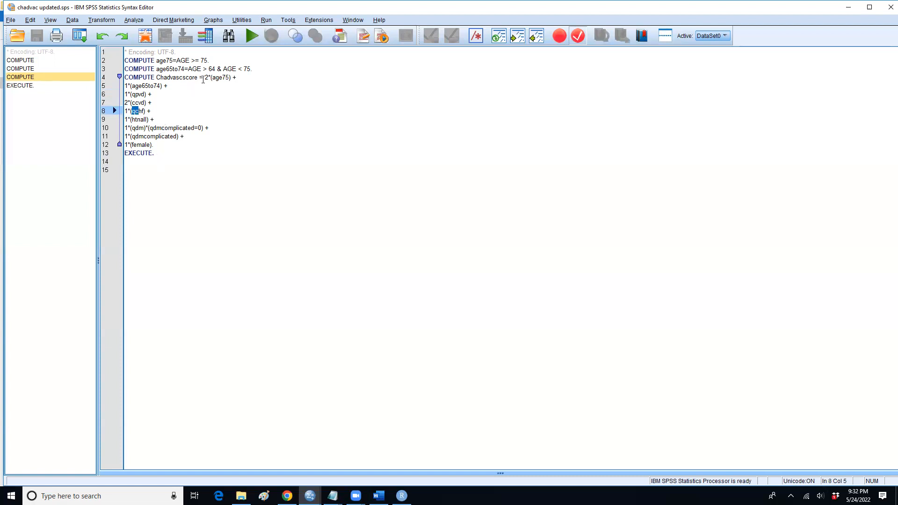
- Highlight the Chadvascscore name and the full syntax from the age75 COMPUTE through EXECUTE, and minimize the syntax window
left_click_drag(197, 78, 157, 78)
left_click(154, 153)
left_click(125, 61, "shift")
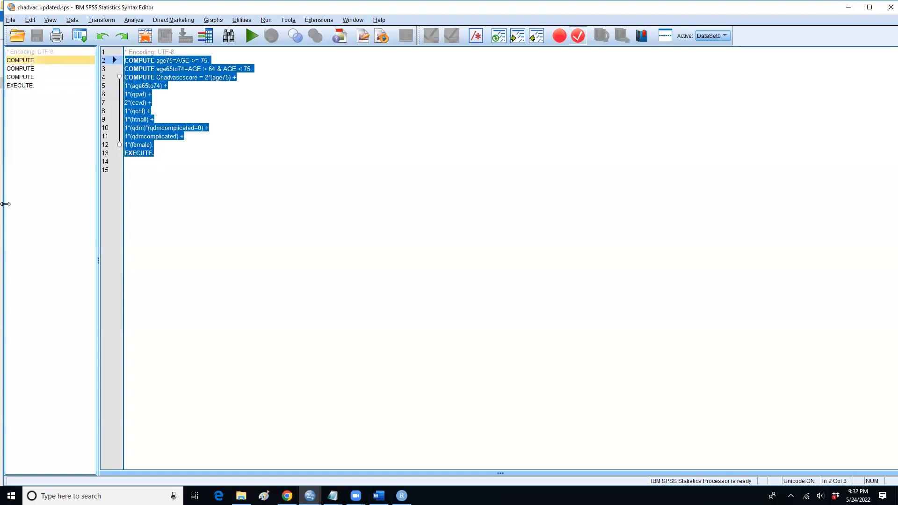
left_click_drag(160, 164, 125, 60)
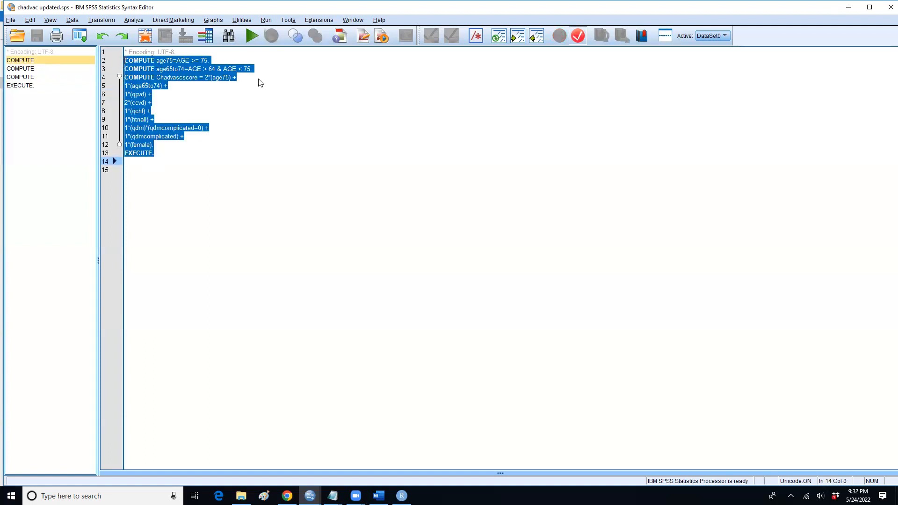
left_click(851, 15)
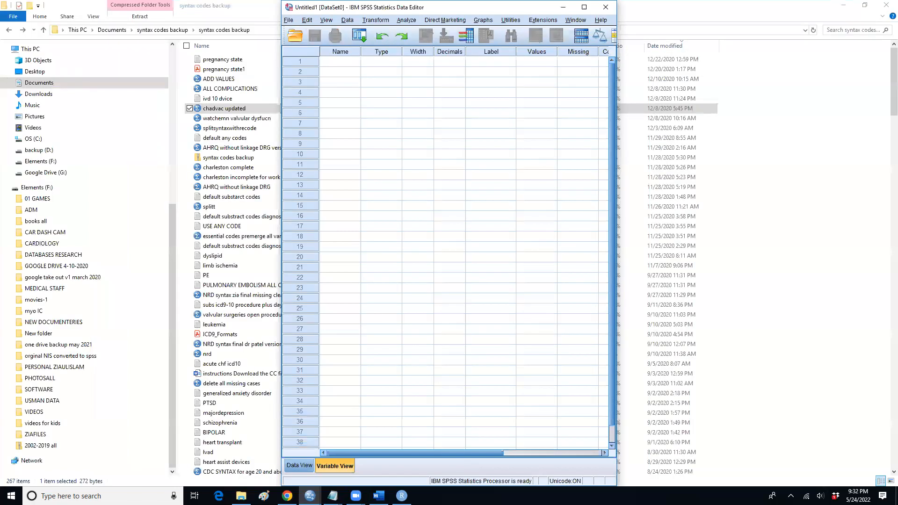
- Switch to the default any codes file in Notepad and highlight the ANY template covering I10_DX1 through I10_DX40
left_click(287, 496)
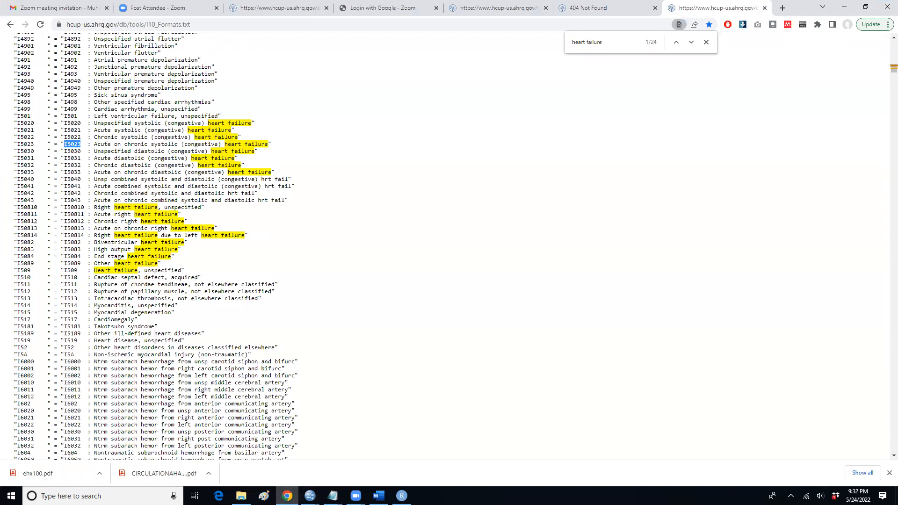
left_click(333, 496)
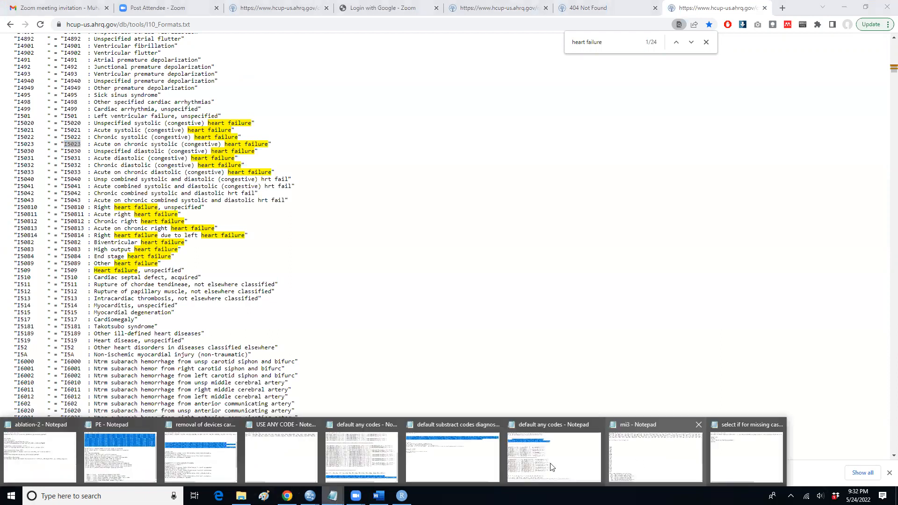
left_click(544, 457)
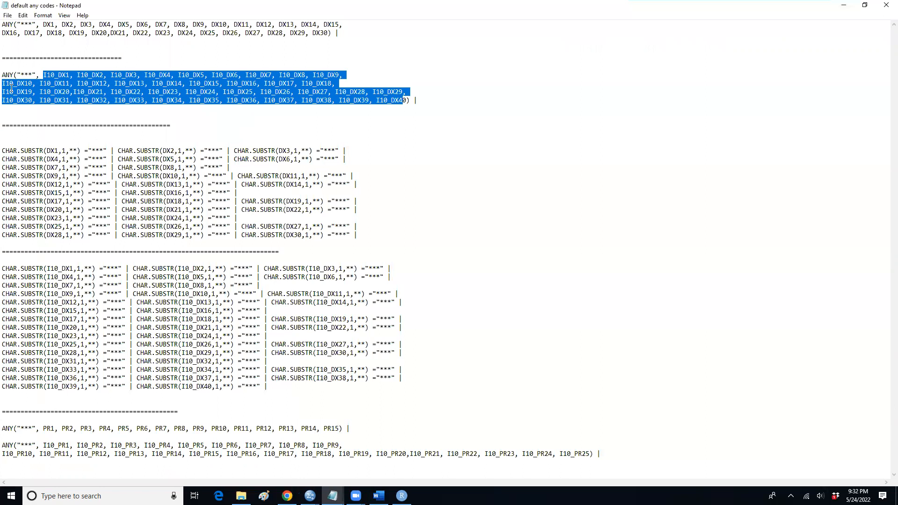
left_click_drag(3, 73, 317, 91)
left_click_drag(403, 101, 407, 101)
left_click(52, 83)
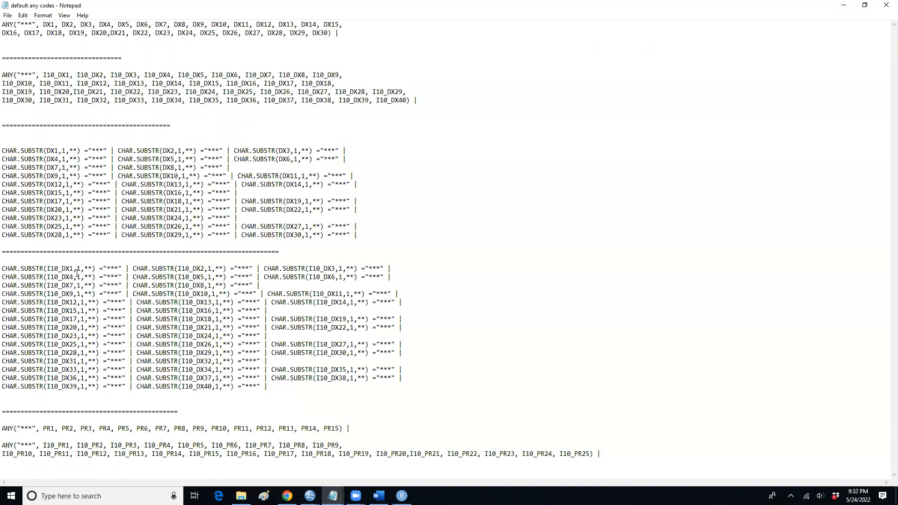
- Compare the PR1 to PR15 procedure ANY template with the I10_DX diagnosis ANY template
left_click(171, 413, "shift")
left_click(2, 430, "shift")
key("shift+Right")
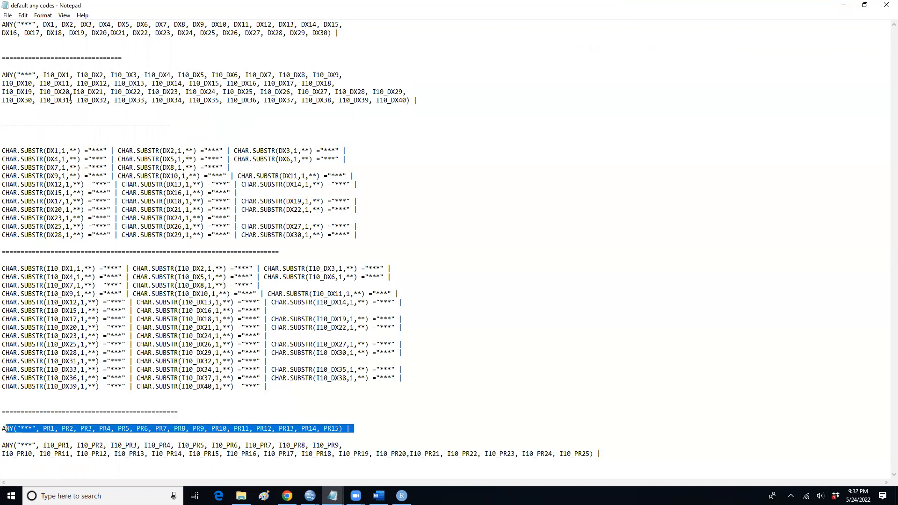
left_click_drag(70, 100, 410, 100)
key("shift+Left")
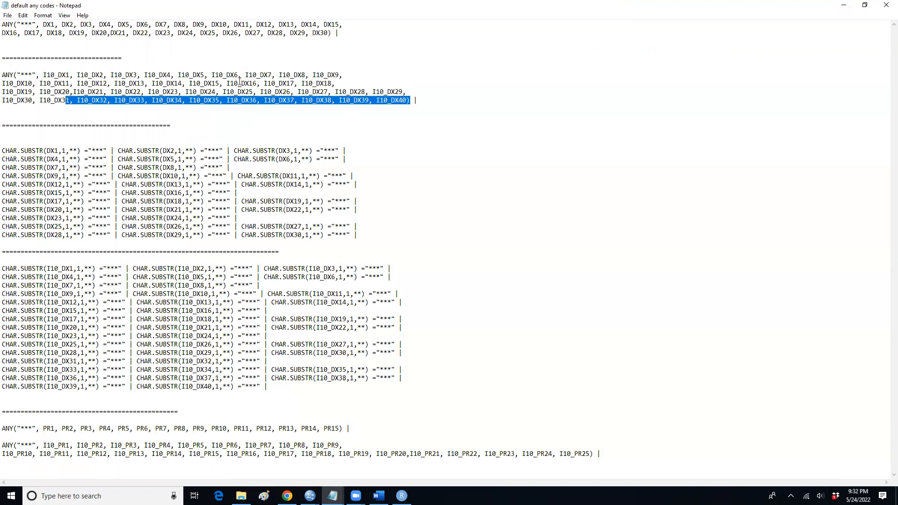
left_click_drag(414, 101, 4, 66)
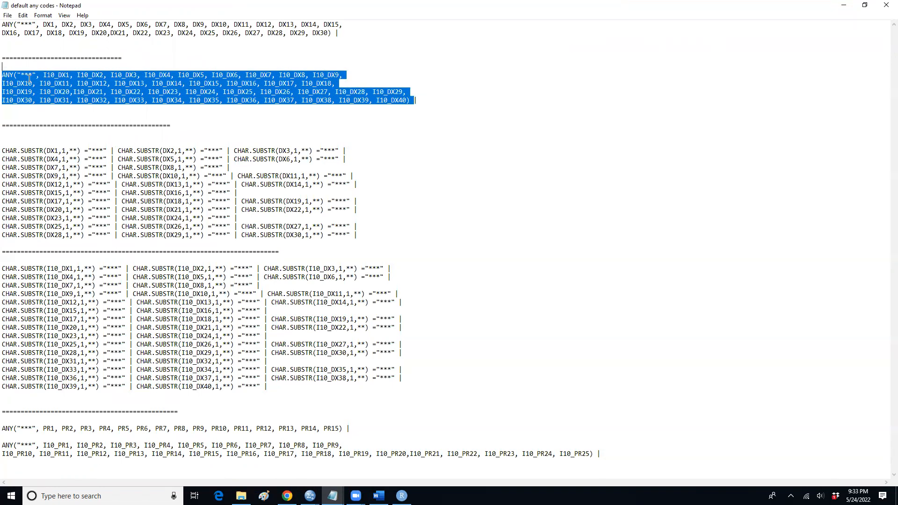
- Highlight the *** code placeholder in the I10_DX ANY template and the CHAR.SUBSTR block for DX1 through DX30
double_click(22, 75)
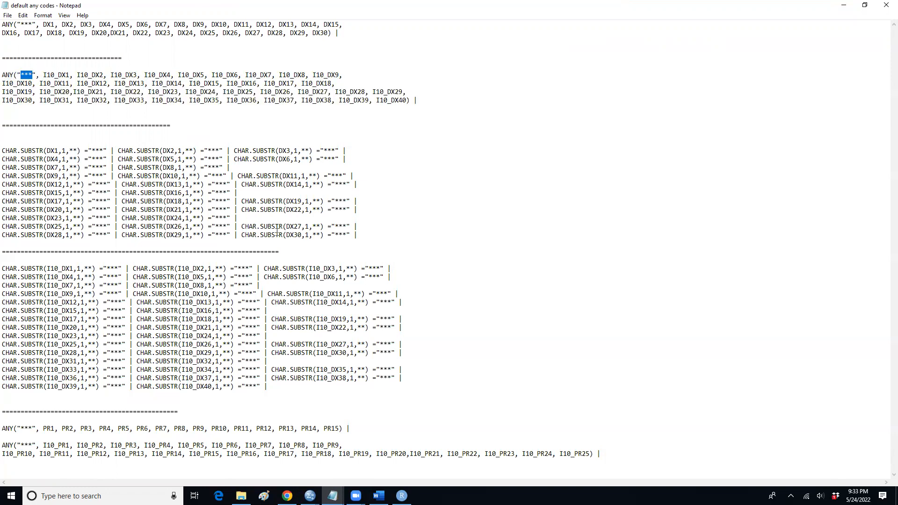
left_click_drag(3, 151, 271, 227)
left_click_drag(353, 238, 358, 236)
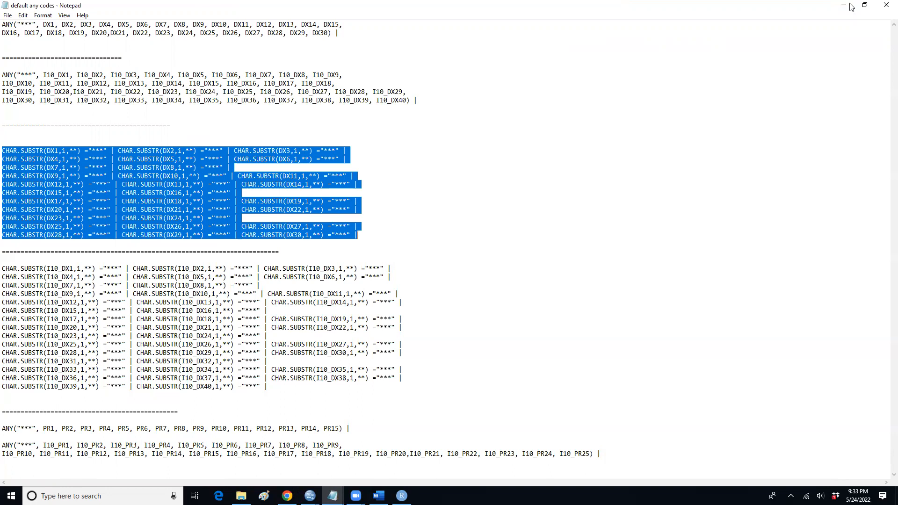
- Open the PE text file from the syntax codes backup folder, review its ICD-9 and ICD-10 pulmonary embolism codes, and minimize it
key("alt+Tab")
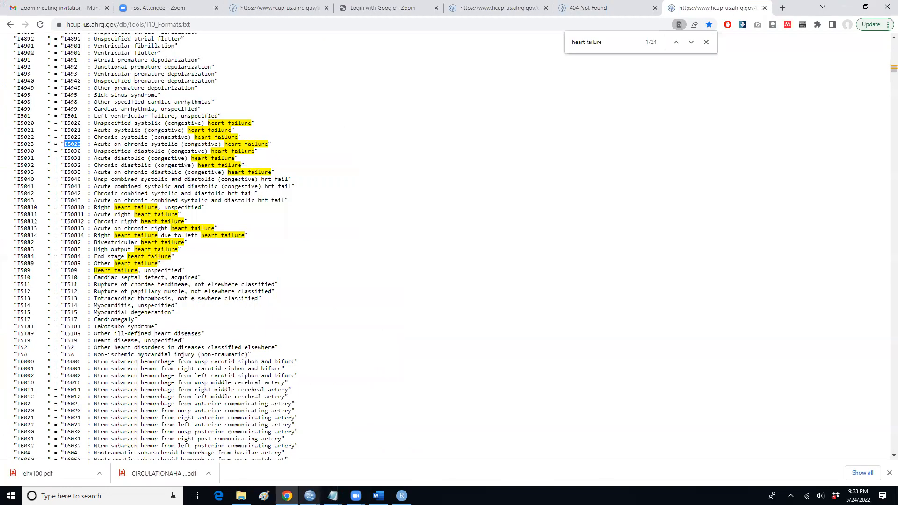
key("alt+Tab")
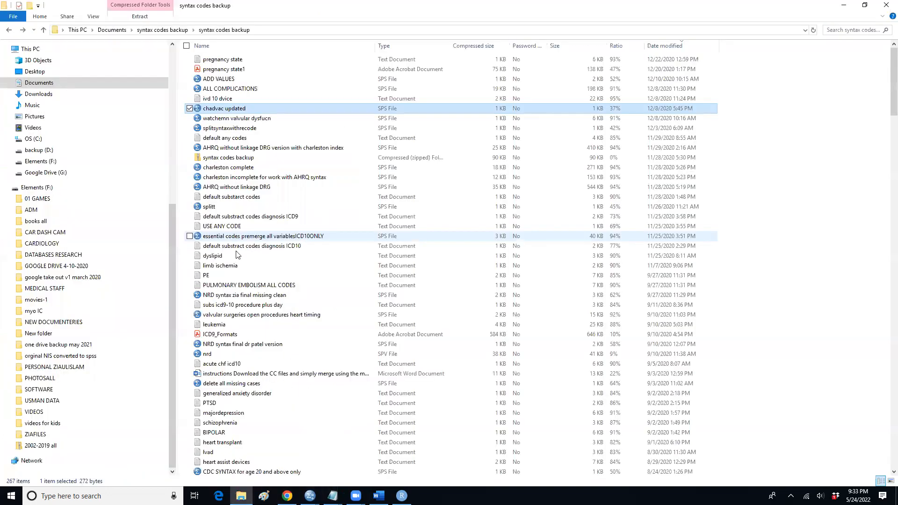
double_click(207, 277)
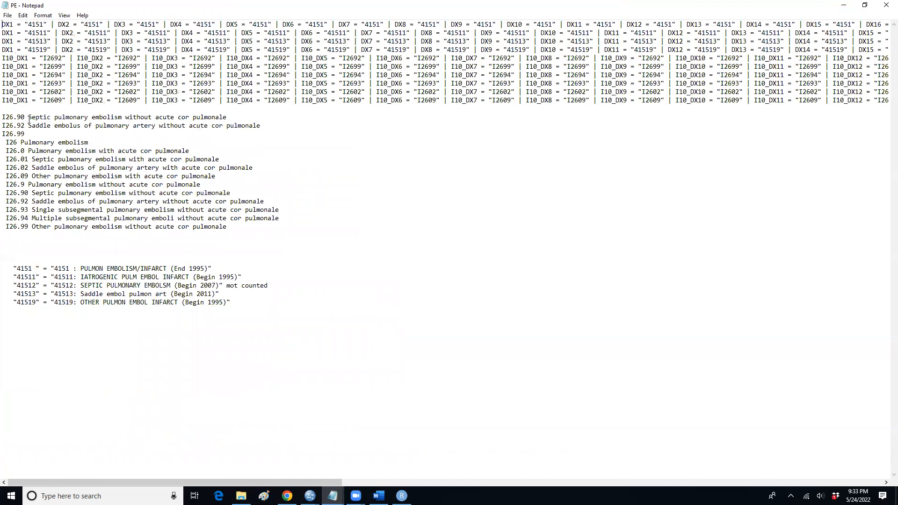
left_click_drag(2, 117, 261, 234)
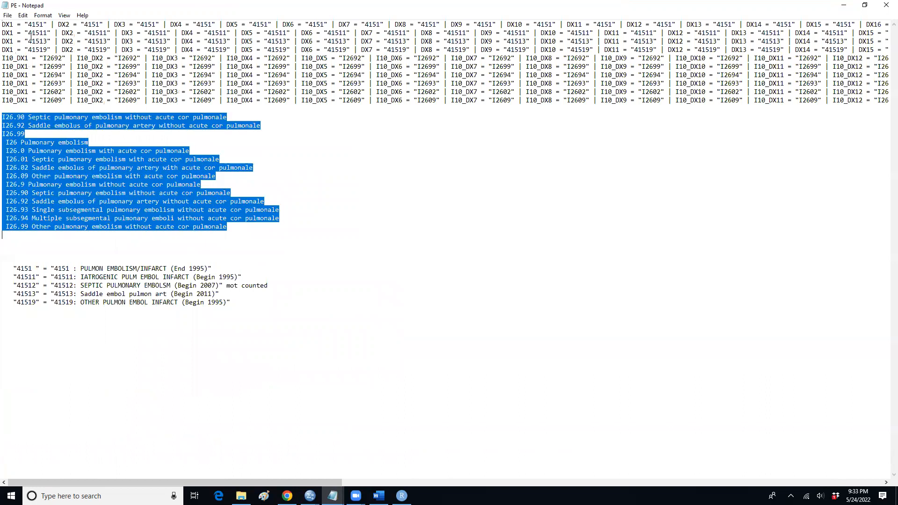
left_click_drag(28, 25, 44, 33)
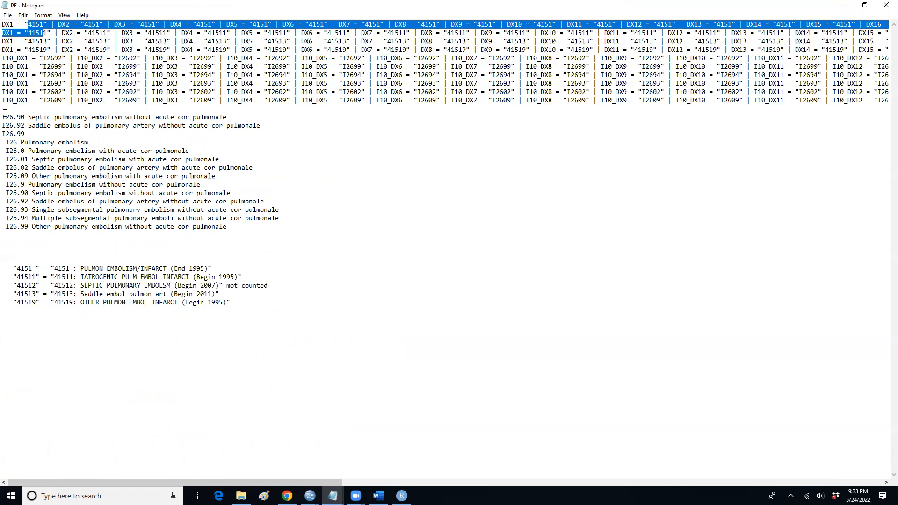
left_click_drag(871, 84, 2, 84)
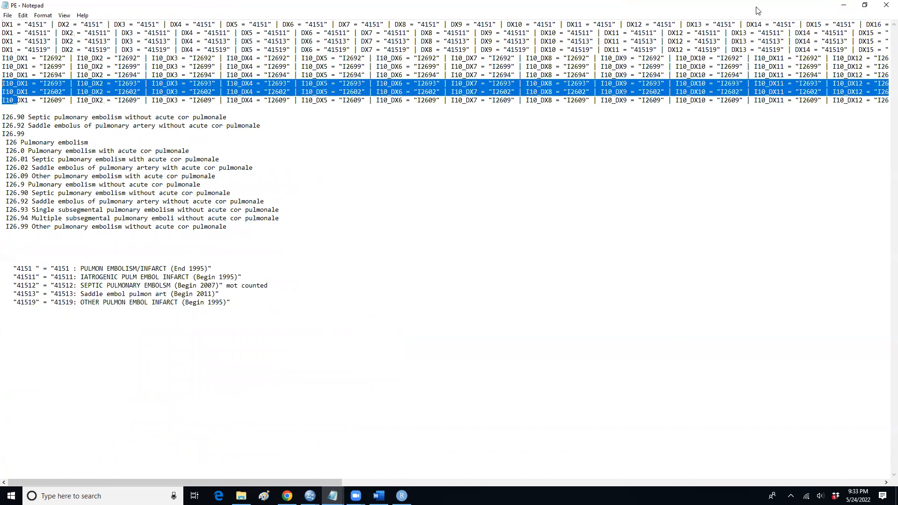
left_click(844, 4)
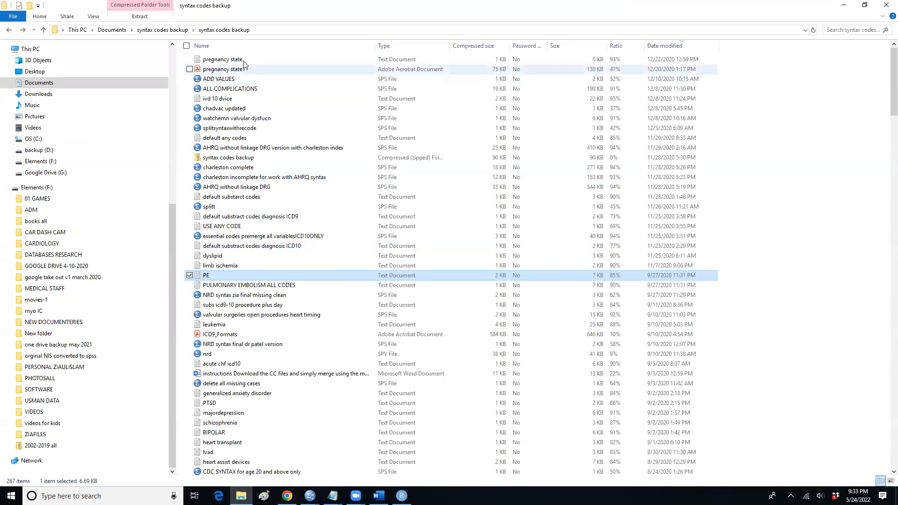
- Open the pregnancy state text file from the syntax codes backup folder and maximize its window
double_click(229, 59)
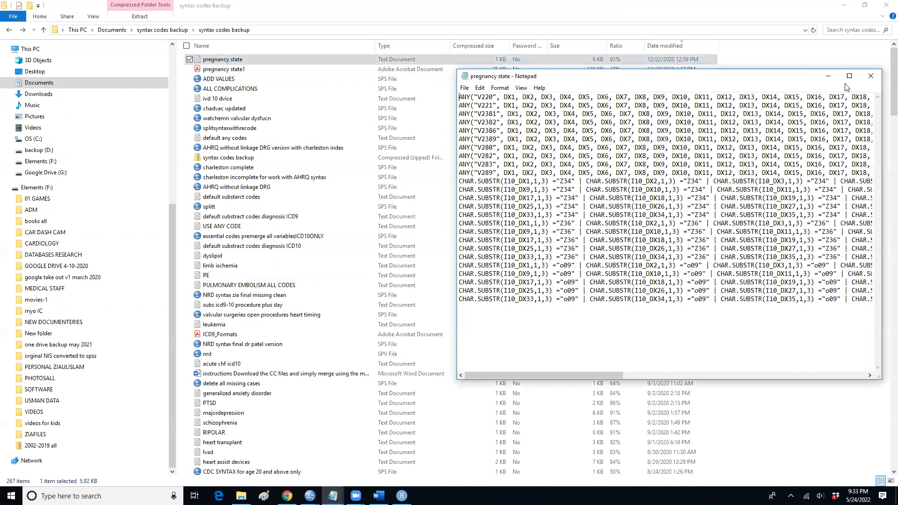
left_click(850, 77)
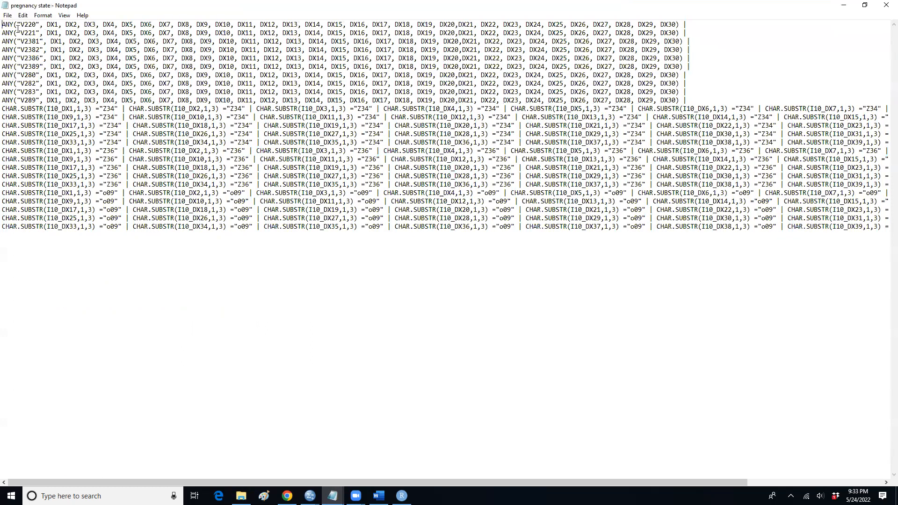
- Highlight the ANY lines, the first CHAR.SUBSTR condition and the | operators ending the lines of the pregnancy state code
left_click_drag(9, 24, 106, 125)
left_click_drag(110, 234, 115, 242)
left_click_drag(87, 148, 551, 92)
key("shift+Right")
key("shift+Right")
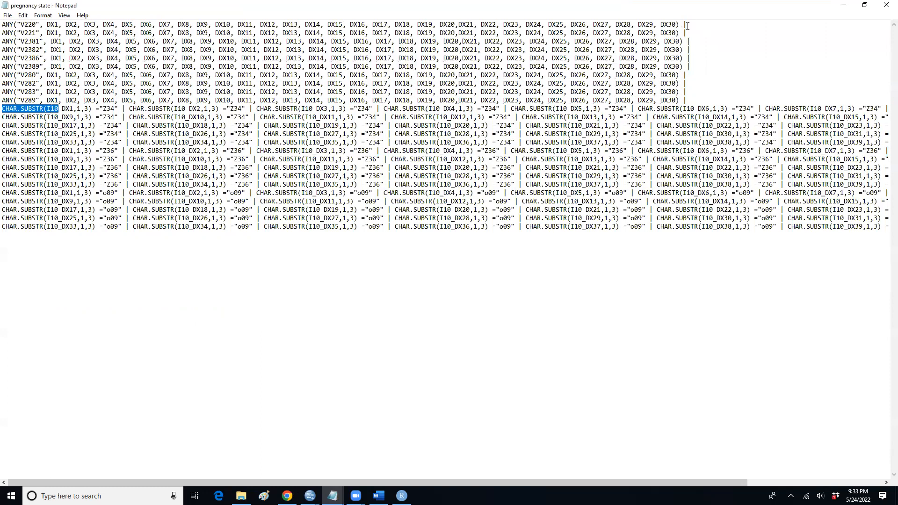
mouse_move(693, 26)
left_mouse_down()
mouse_move(684, 26)
mouse_move(695, 42)
left_mouse_up()
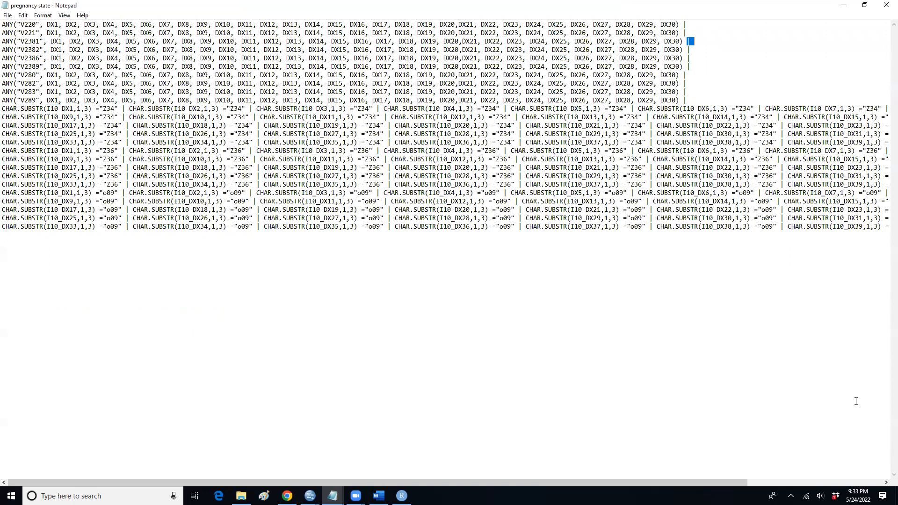
left_click(869, 483)
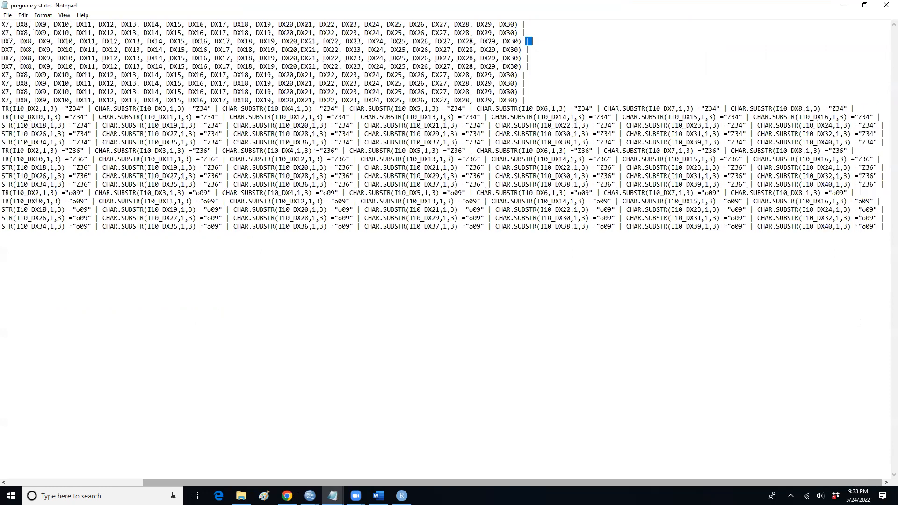
left_click_drag(881, 227, 888, 227)
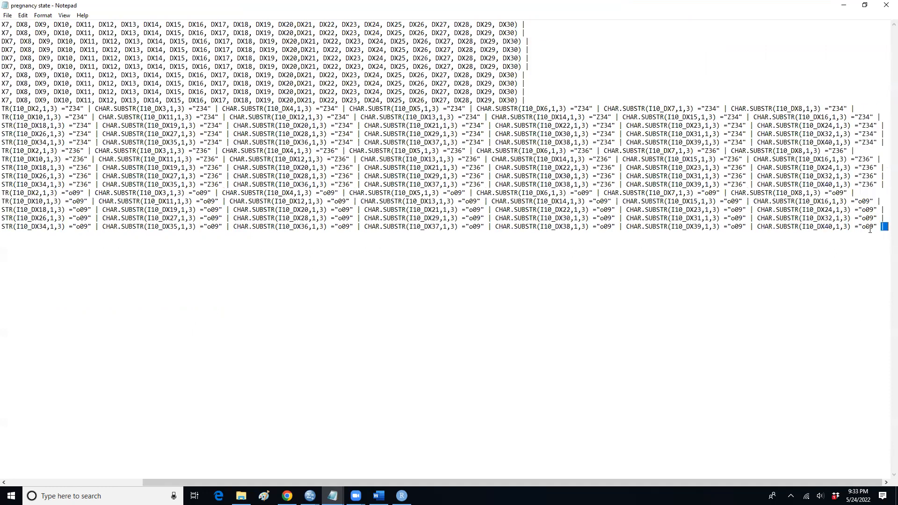
- Copy all the pregnancy state code from the first ANY line through the last "o09" condition, excluding the final | operator
left_click_drag(878, 227, 369, 66)
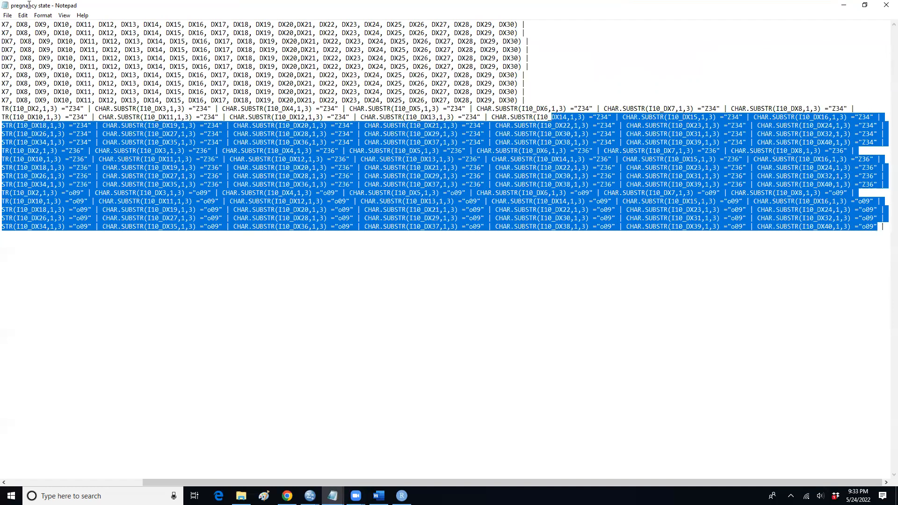
left_click_drag(29, 5, 2, 5)
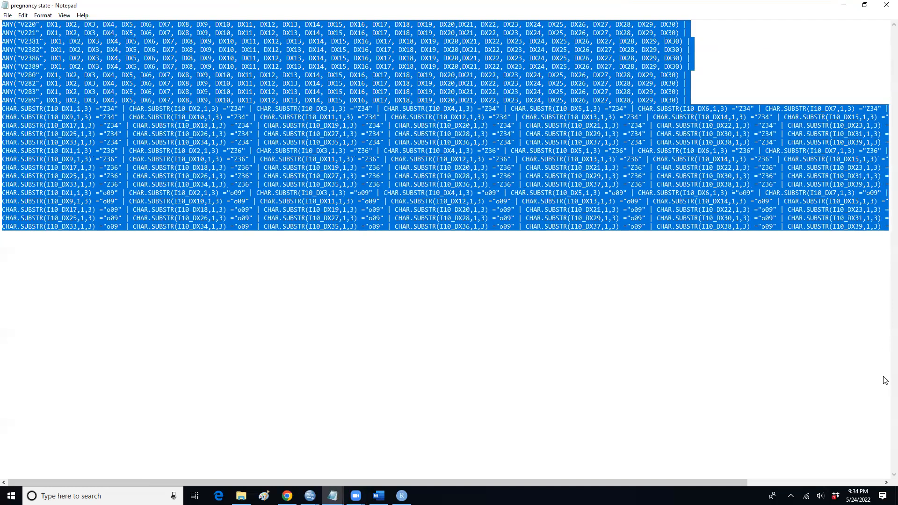
left_click(869, 483)
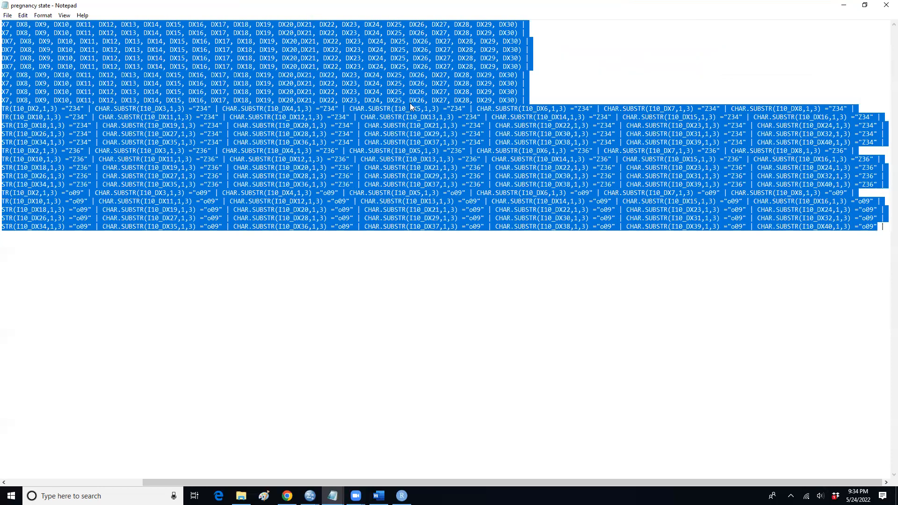
right_click(269, 91)
left_click(310, 123)
- In the Syntax2 window of SPSS, break the chf expression onto a new line before the DX12 condition and select the whole compute block
left_click(310, 496)
left_click(577, 449)
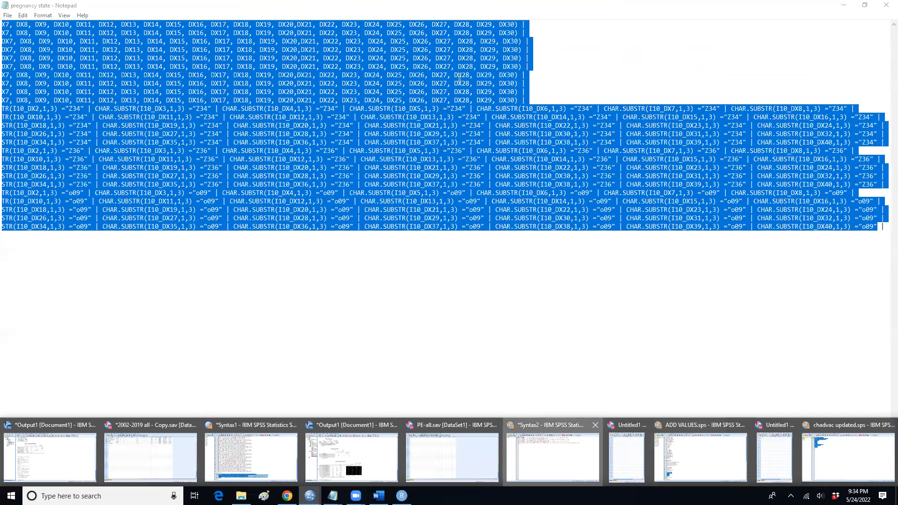
double_click(418, 78)
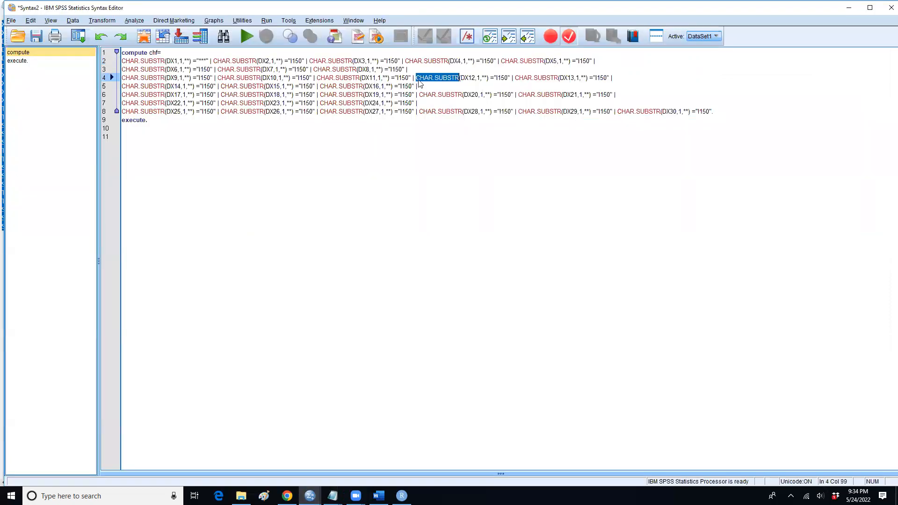
left_click(418, 78)
key("Return")
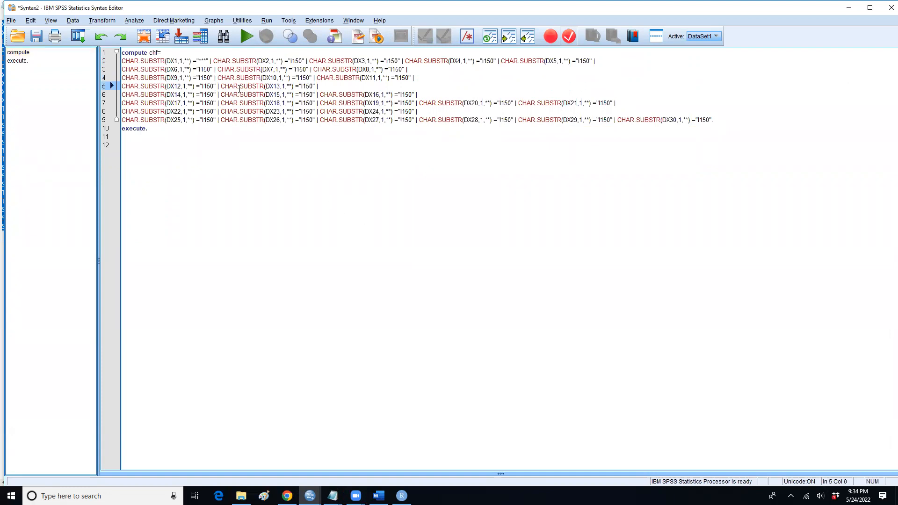
left_click(333, 496)
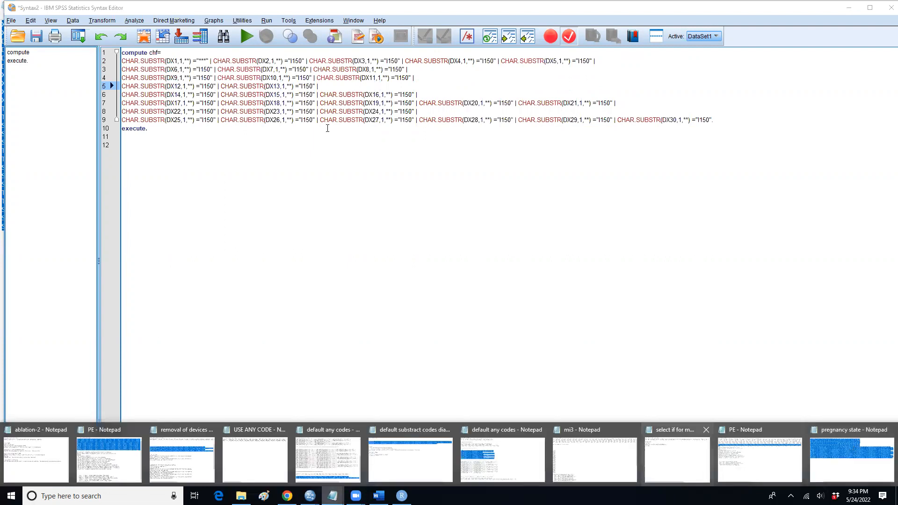
left_click_drag(168, 135, 107, 47)
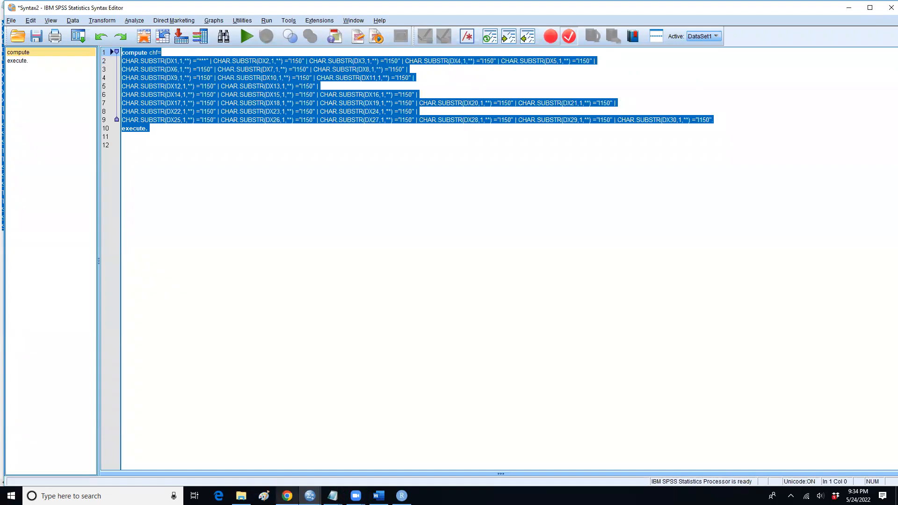
- Switch to the HCUP I10_Formats list in Chrome to view the ICD-10 heart failure codes
left_click(287, 496)
key("alt+Tab")
left_click(287, 496)
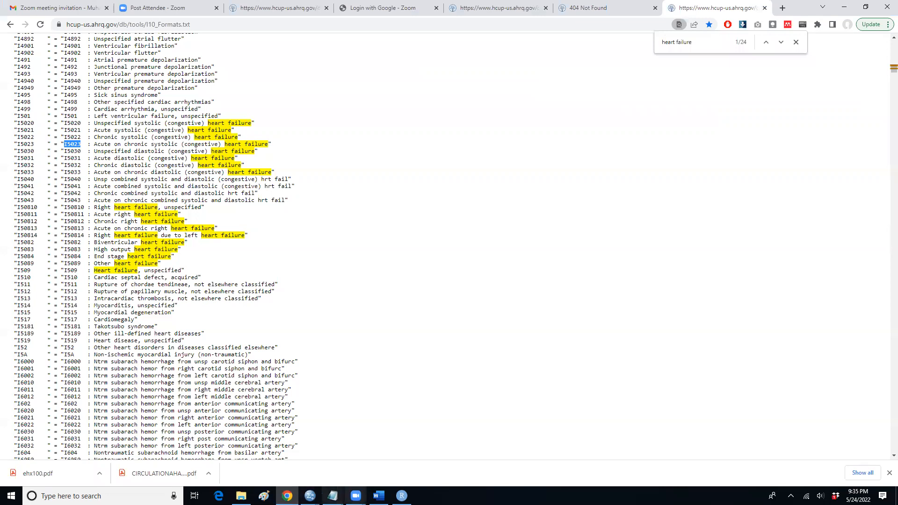
- Switch to RStudio, review the ggplot forest plot commands in the open .Rhistory script, and show the session's command history
left_click(402, 496)
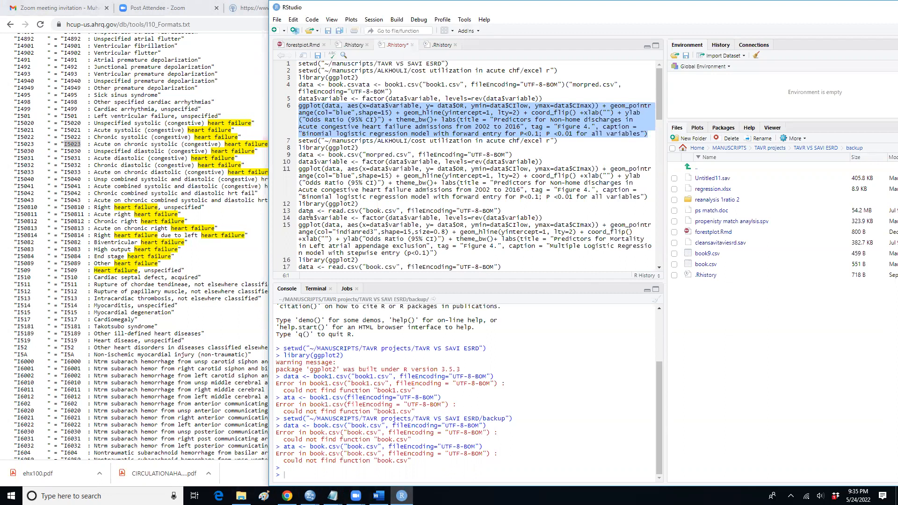
left_click_drag(660, 91, 666, 243)
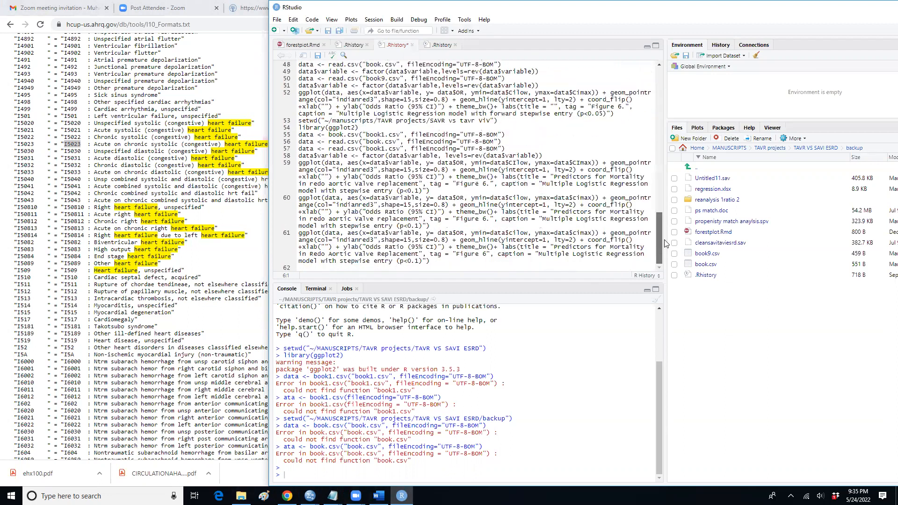
scroll(649, 208, "up", 5)
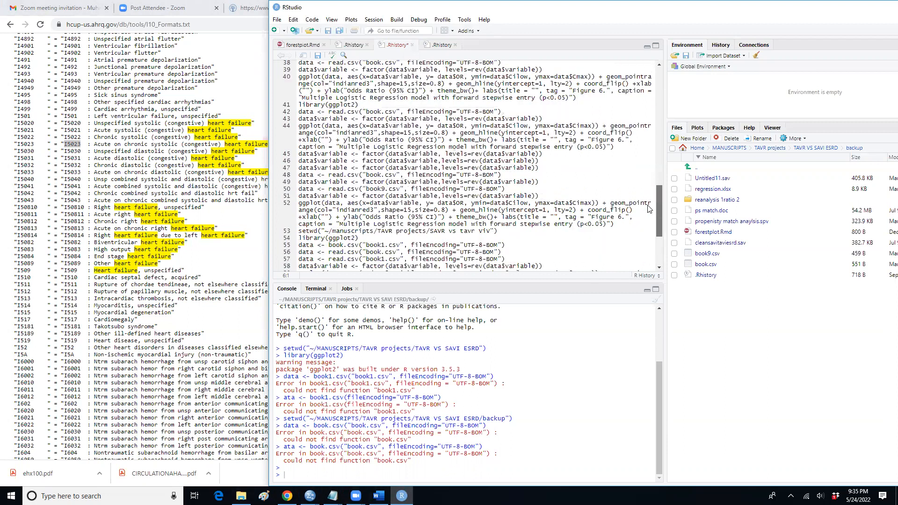
scroll(650, 209, "up", 10)
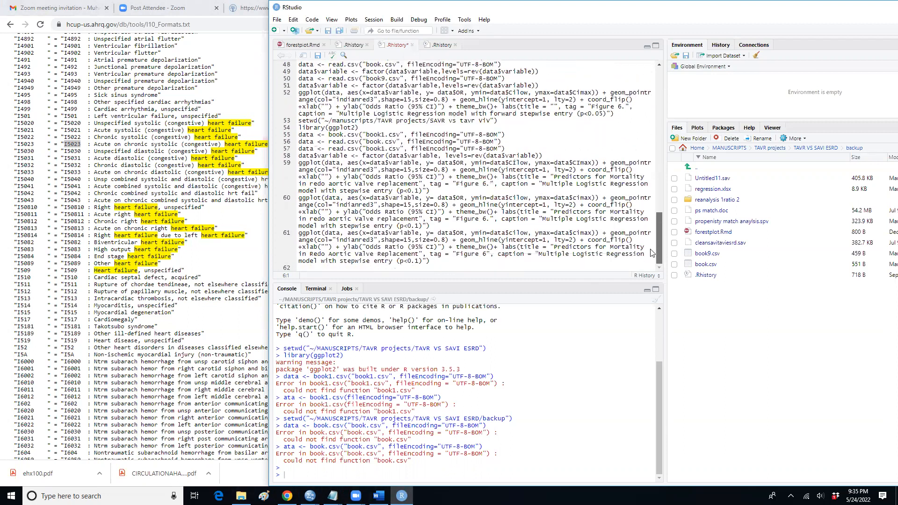
triple_click(635, 97)
scroll(636, 89, "up", 1)
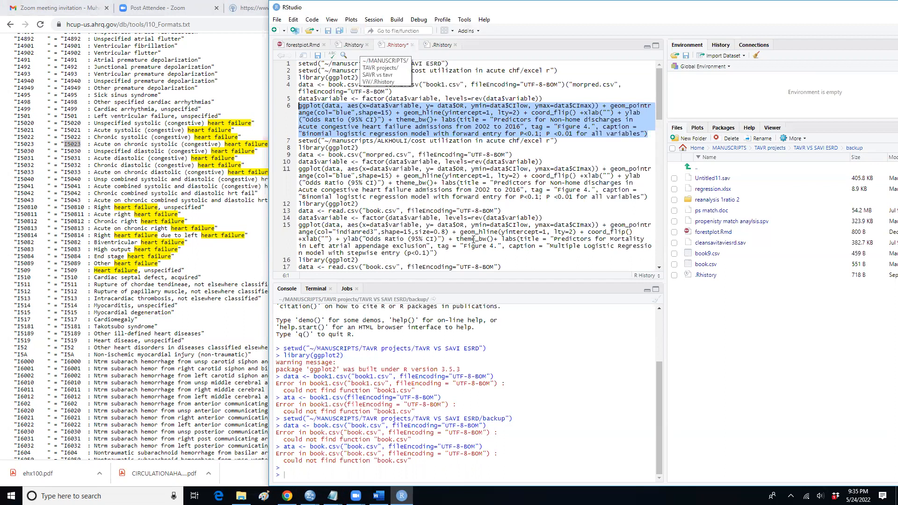
left_click(722, 46)
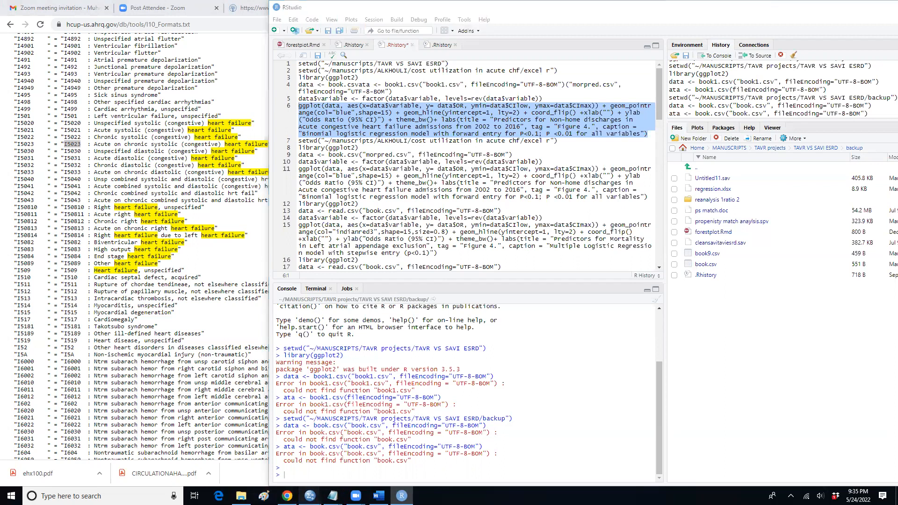
- Switch to the PE-all.sav dataset window in SPSS
mouse_move(310, 495)
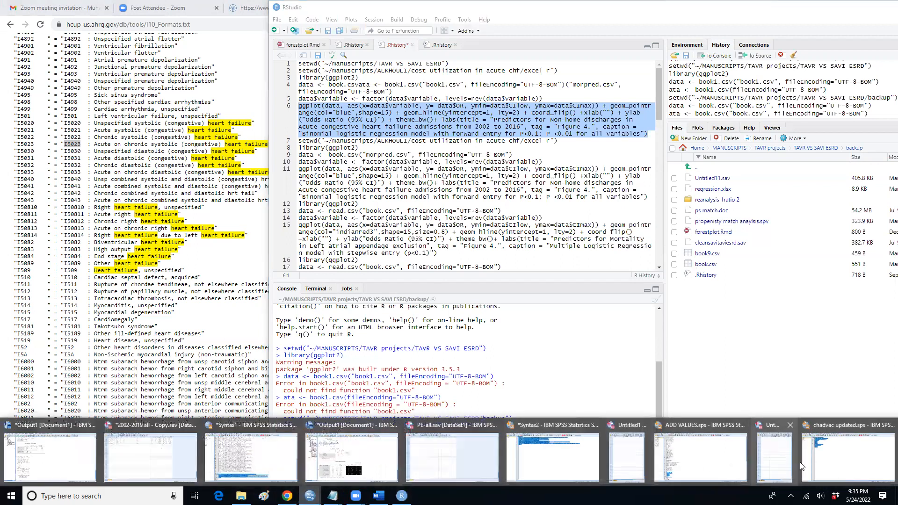
left_click(426, 463)
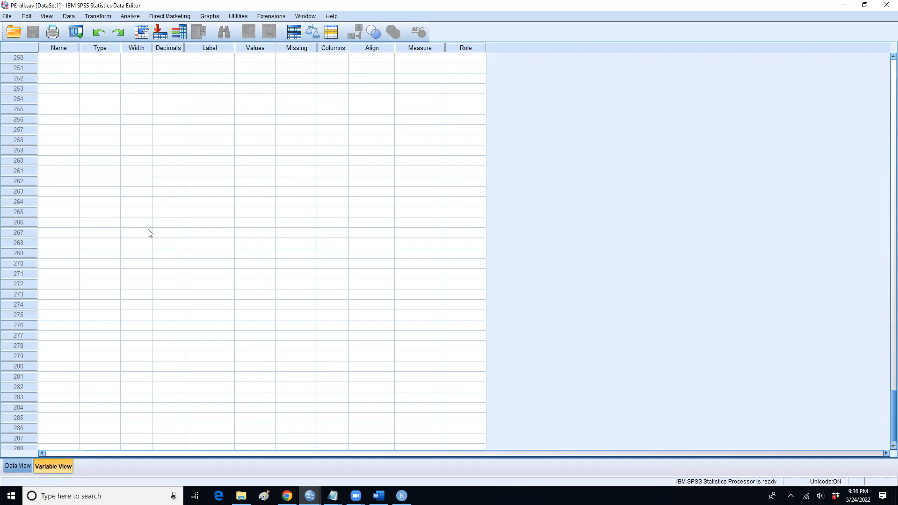
- Switch to File Explorer, go back up from the syntax codes backup folder to Documents, and open the MANUSCRIPTS folder
left_click(242, 496)
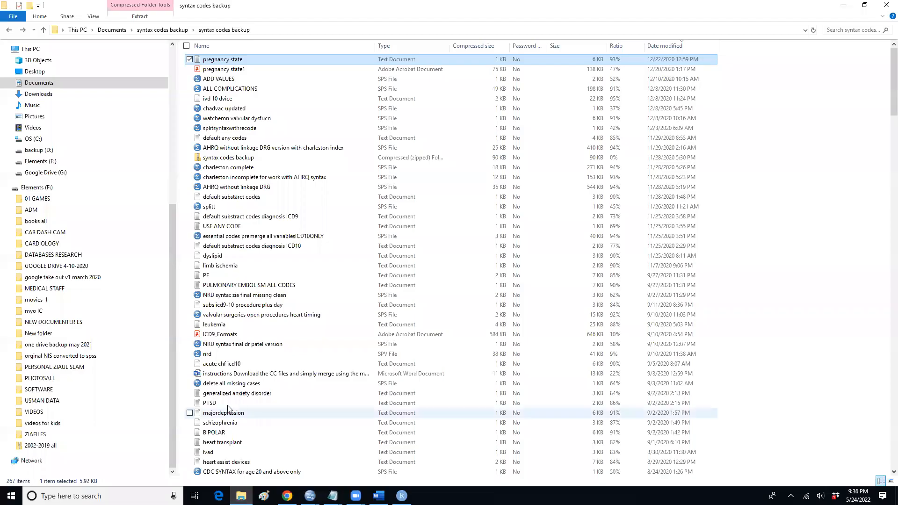
left_click(170, 31)
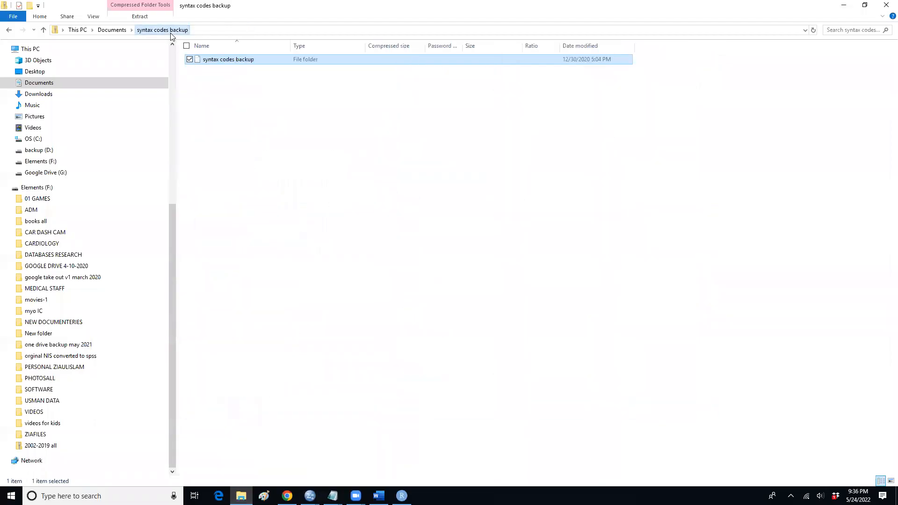
left_click(130, 31)
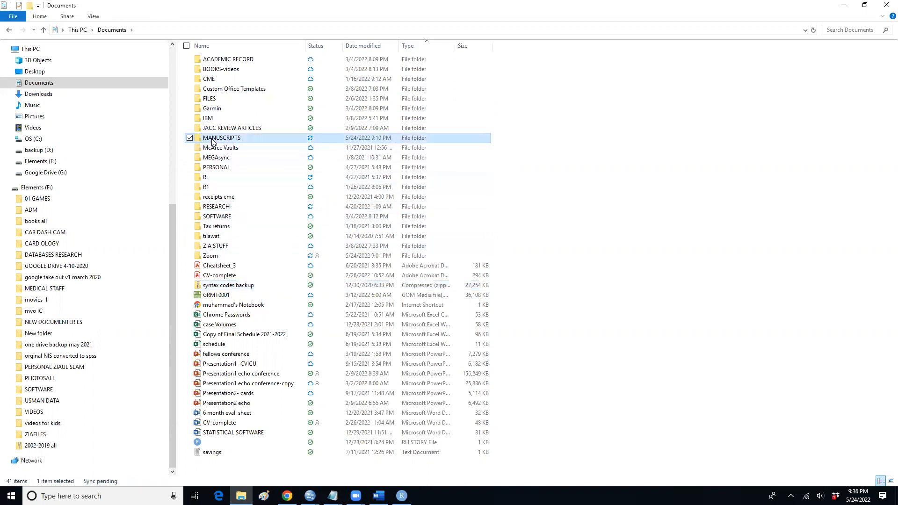
double_click(232, 140)
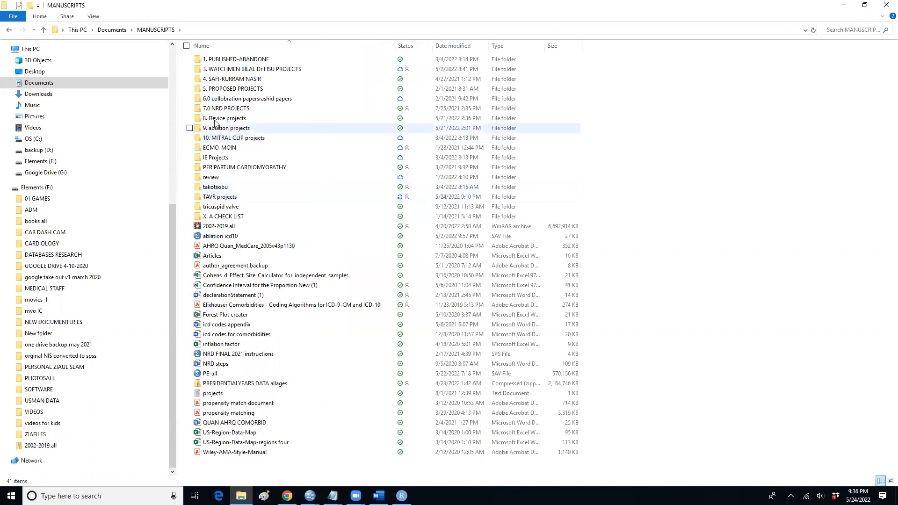
- Look through the watchman, TAVR projects and 1. PUBLISHED-ABANDONE folders, returning to MANUSCRIPTS after each
double_click(244, 69)
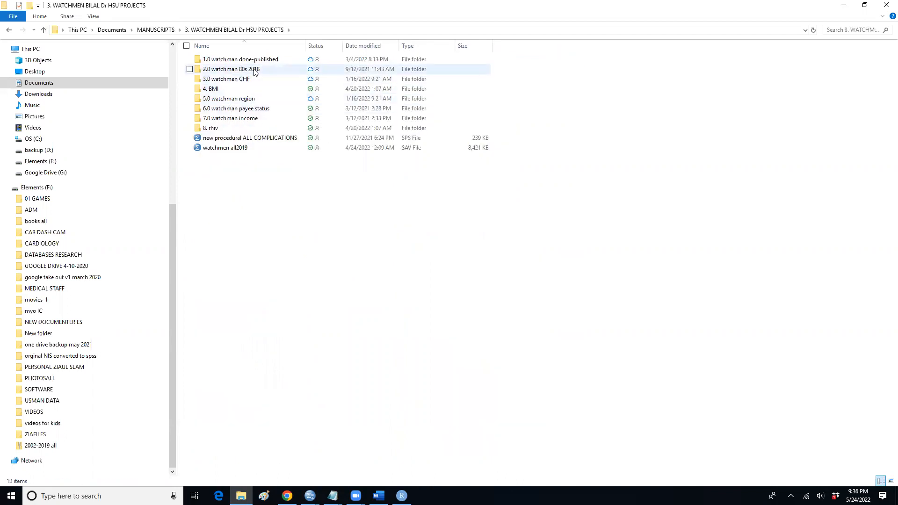
left_click(10, 31)
double_click(220, 196)
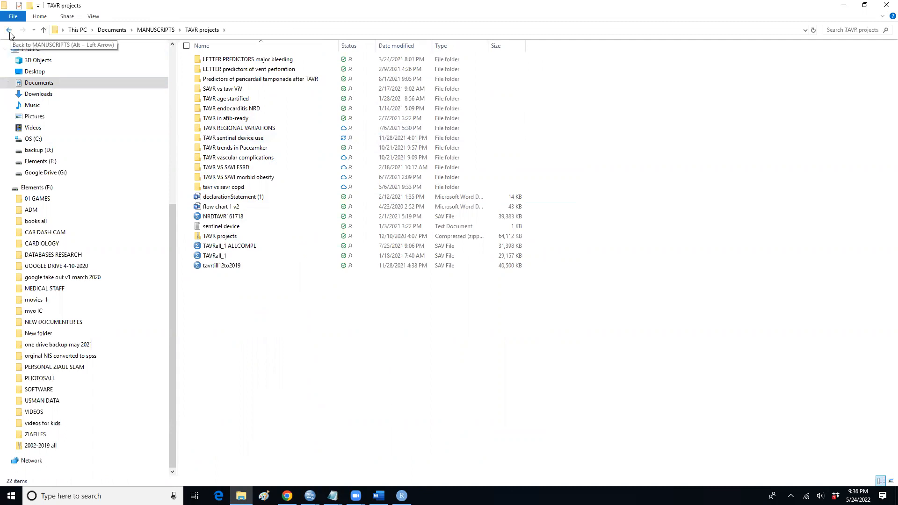
left_click(9, 30)
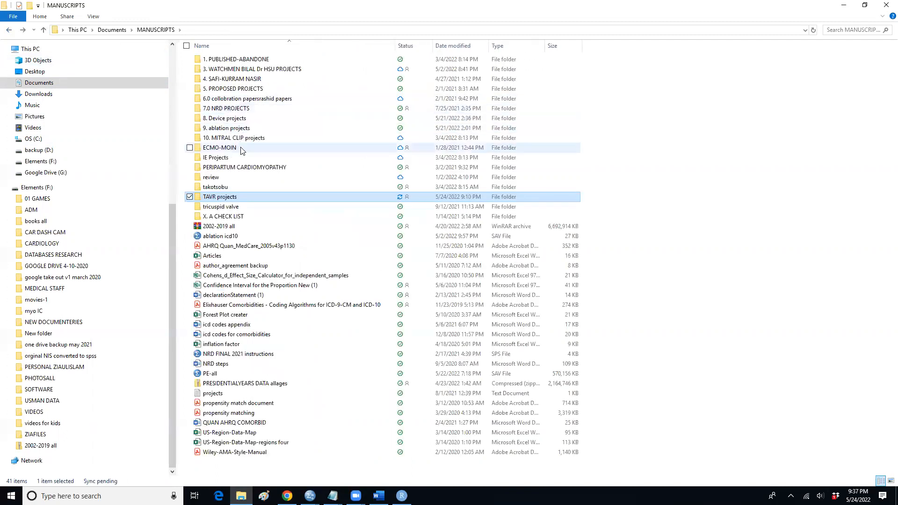
double_click(240, 60)
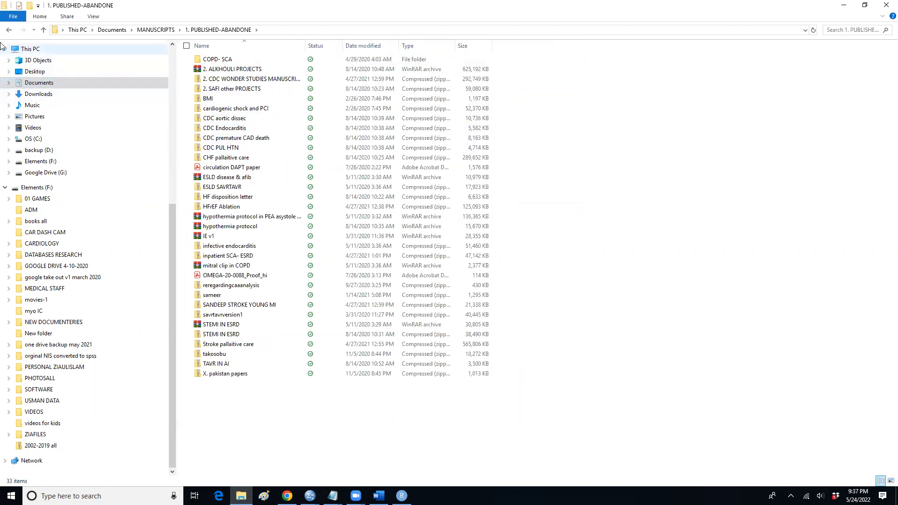
left_click(8, 31)
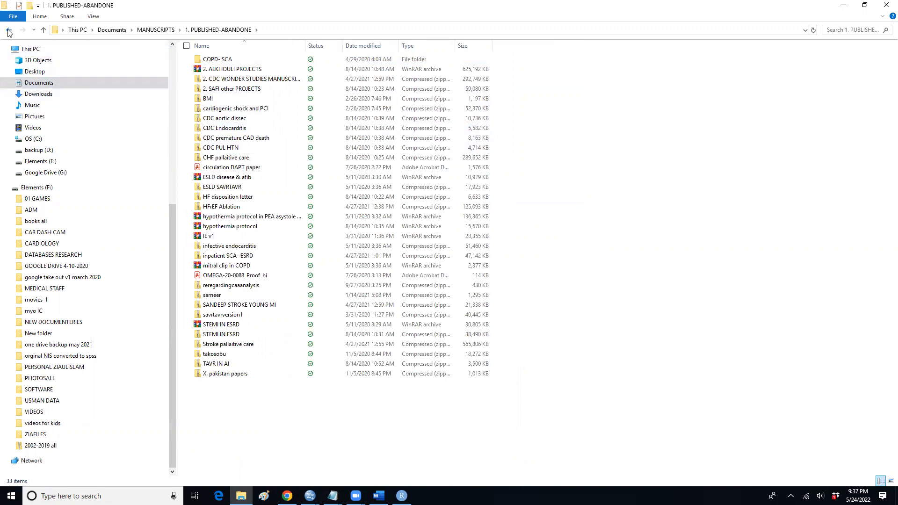
- Open the Table 1 Baseline characteristics document in the submission-DESKTOP-2HVTMVE folder of the TAVR VS SAVI ESRD project under TAVR projects
double_click(228, 199)
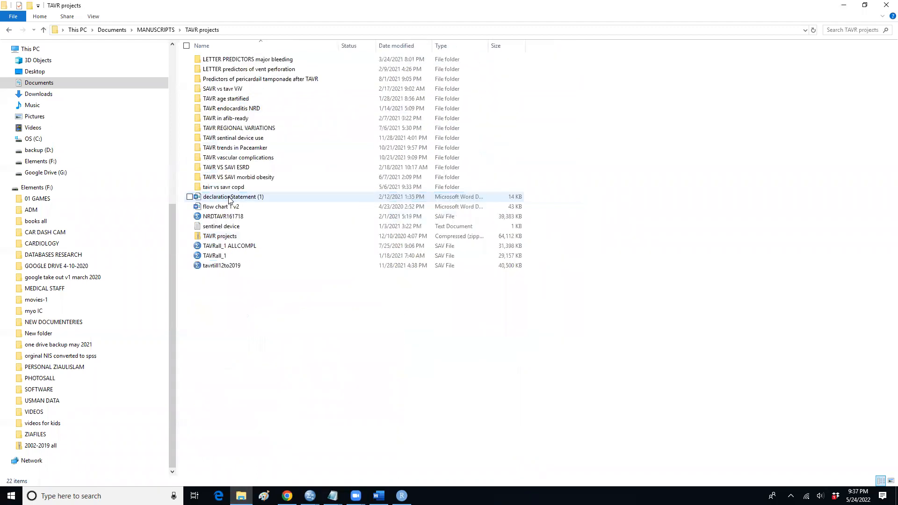
double_click(226, 167)
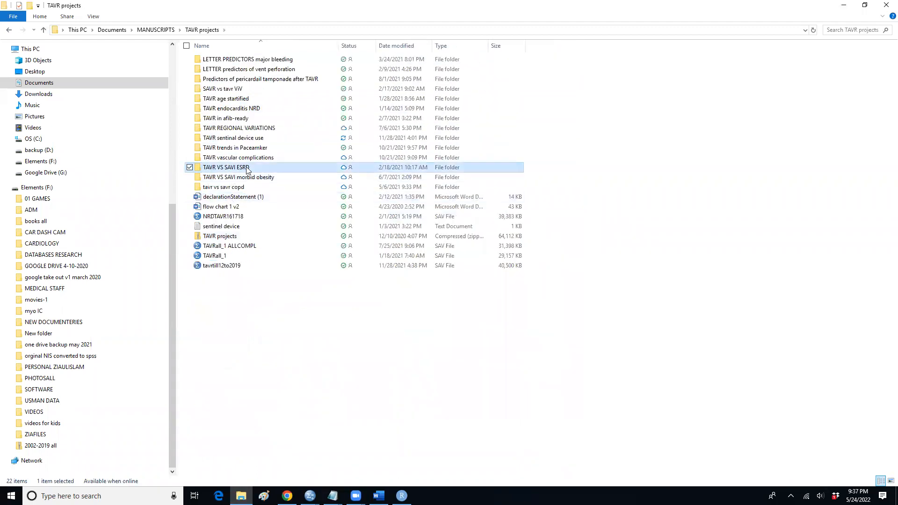
double_click(214, 71)
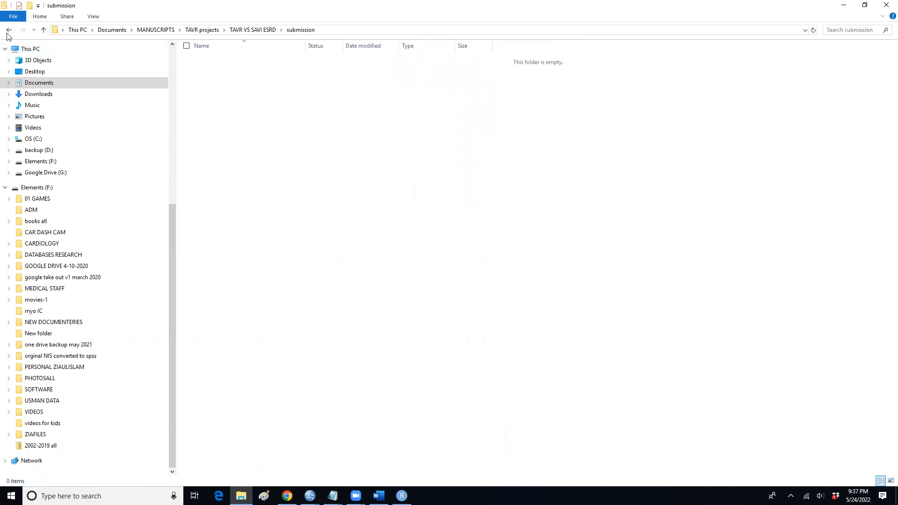
left_click(9, 32)
double_click(225, 79)
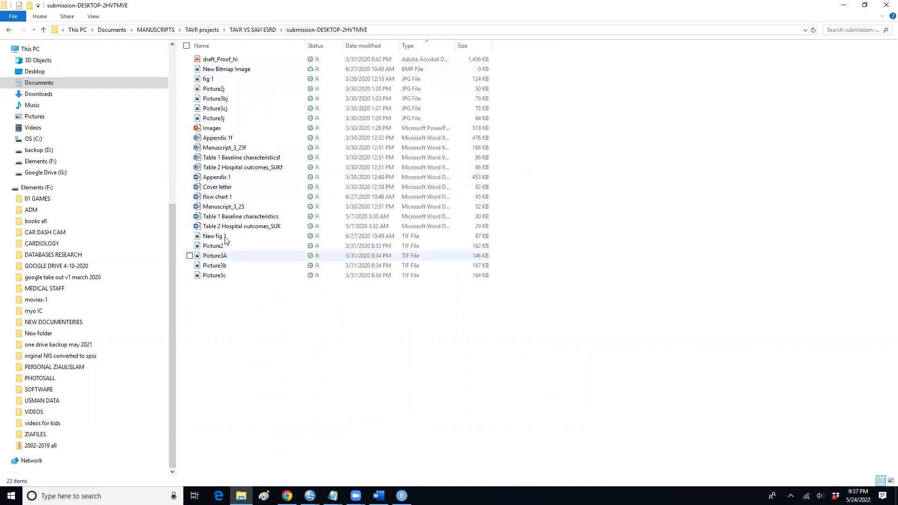
double_click(236, 216)
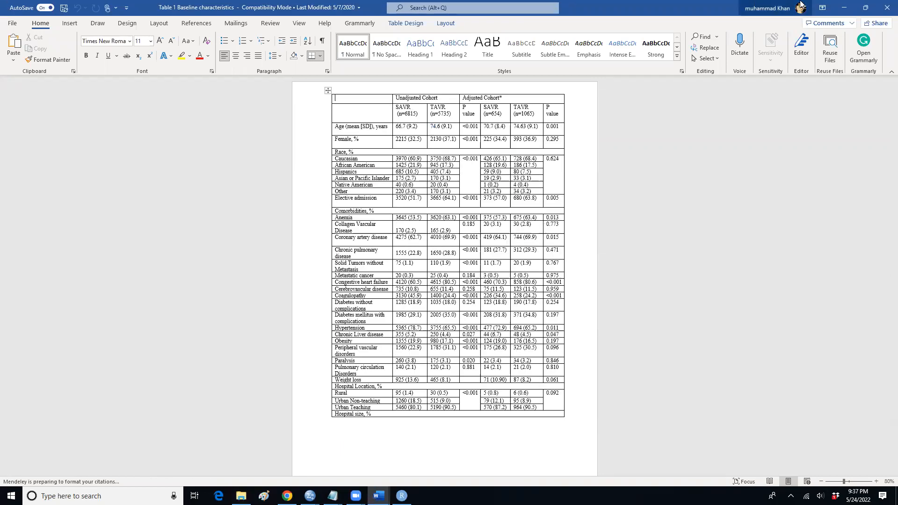
- Minimize the open Word tables, view the Table 2 Hospital outcomes_SUK document from the submission folder, and return to File Explorer
left_click(843, 8)
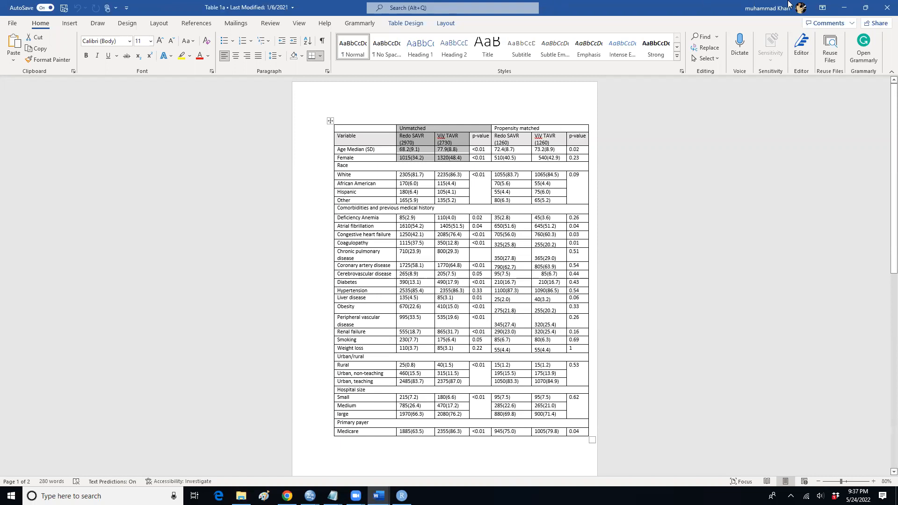
left_click(844, 8)
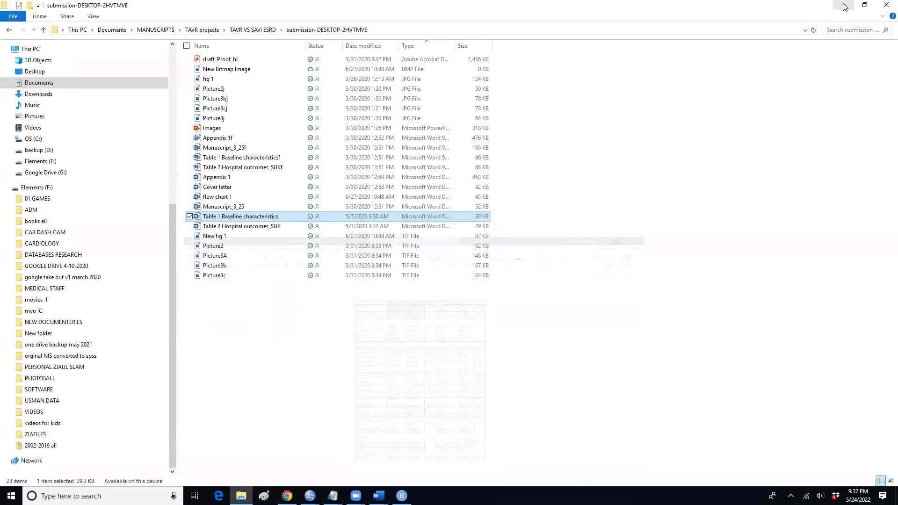
double_click(261, 226)
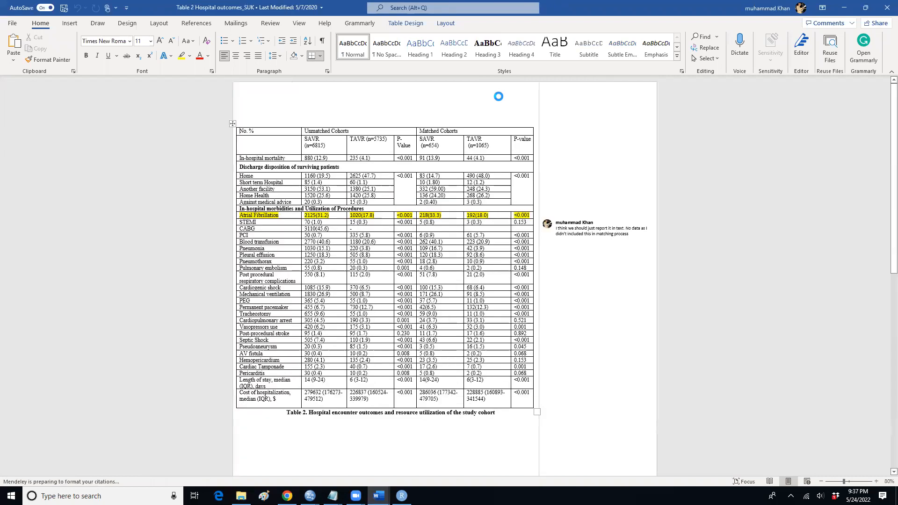
left_click(845, 7)
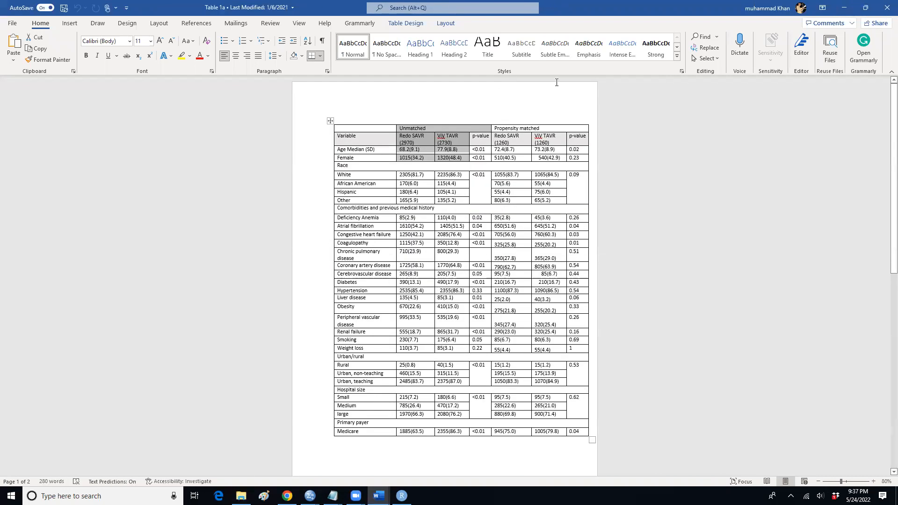
left_click(845, 8)
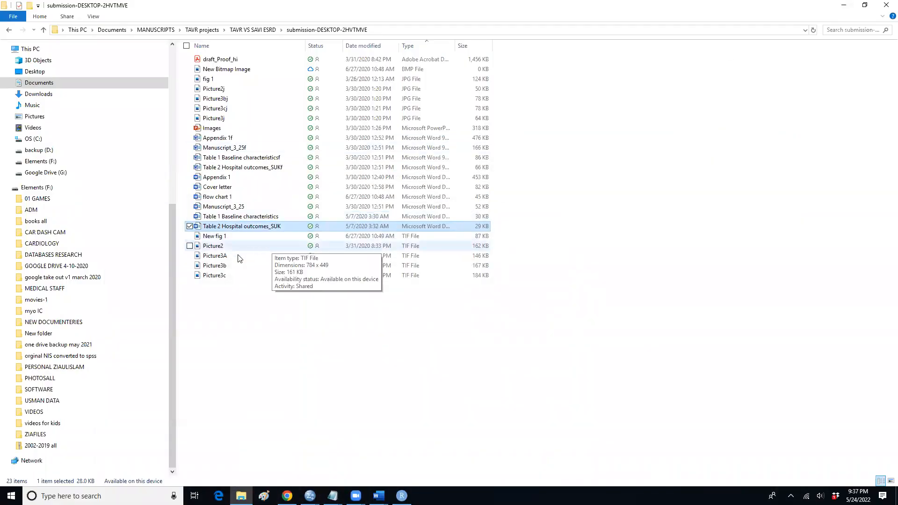
- Open the Picture2 figure, browse through the SAVR and TAVR trend charts up to Picture3j, and close the image viewer
double_click(218, 248)
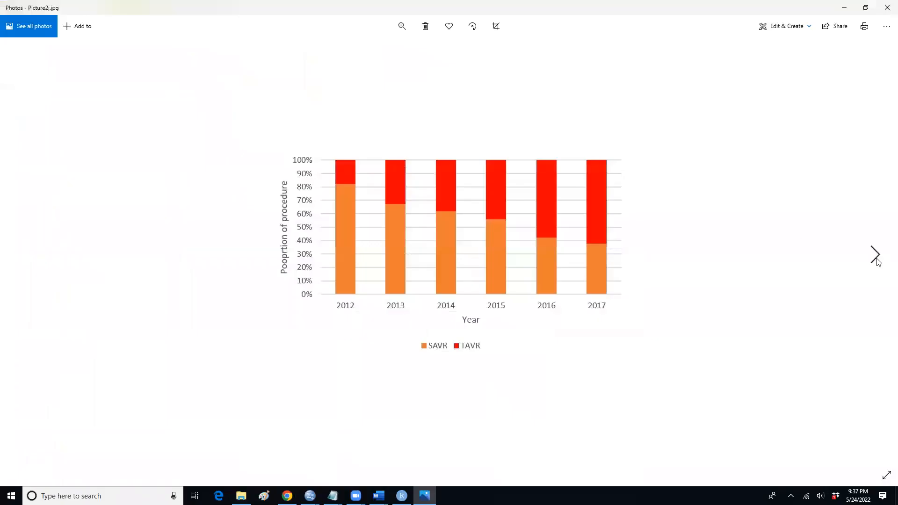
left_click(879, 256)
left_click(880, 256)
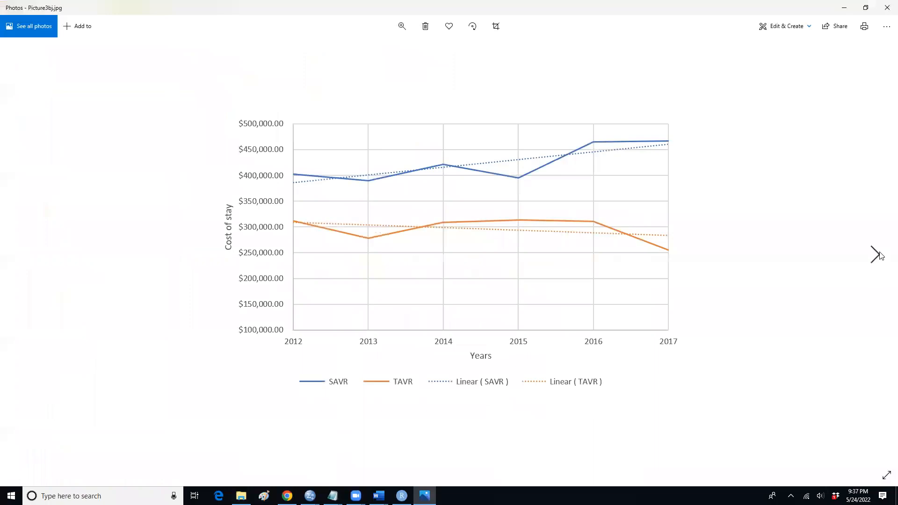
left_click(881, 256)
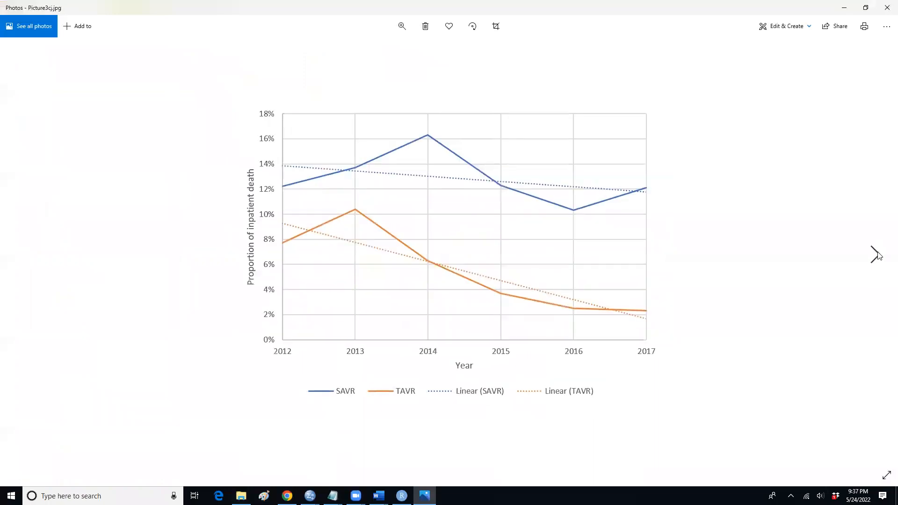
left_click(879, 255)
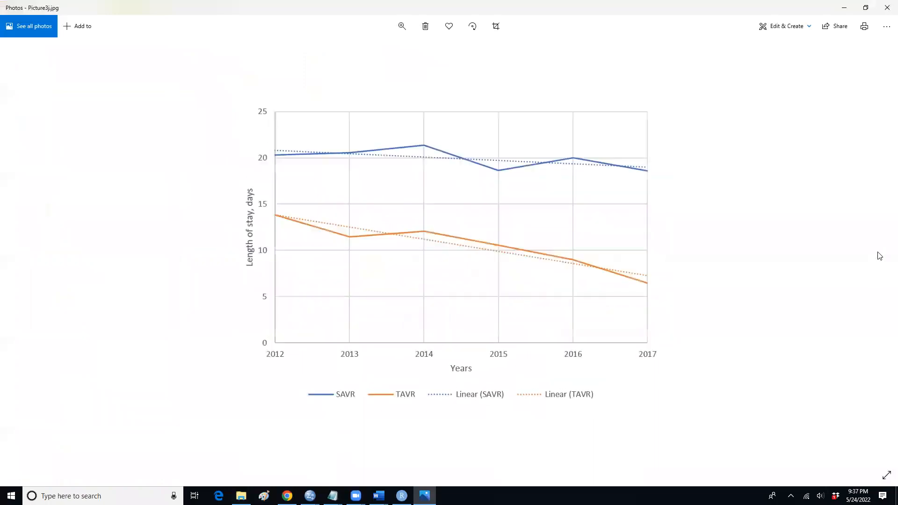
left_click(886, 11)
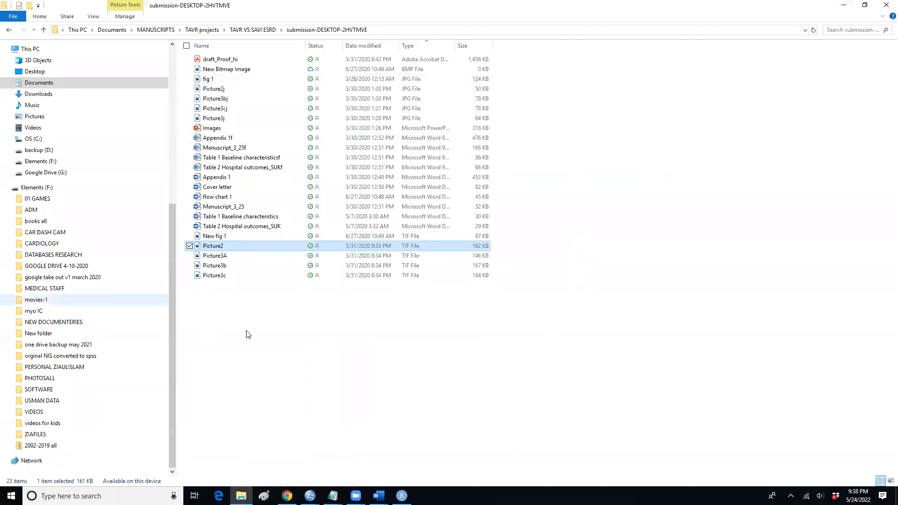
- Select the five TIF figure files in the submission folder, and return to the MANUSCRIPTS folder
left_click_drag(221, 300, 191, 242)
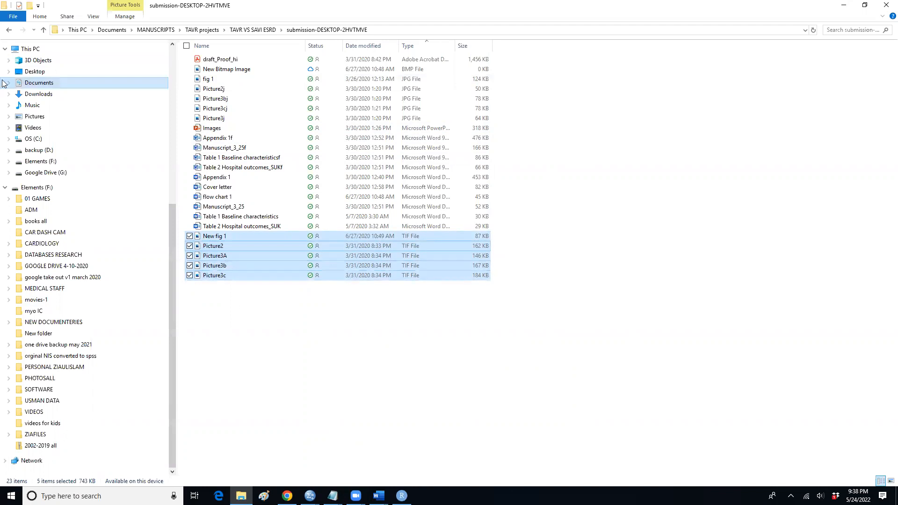
left_click(9, 30)
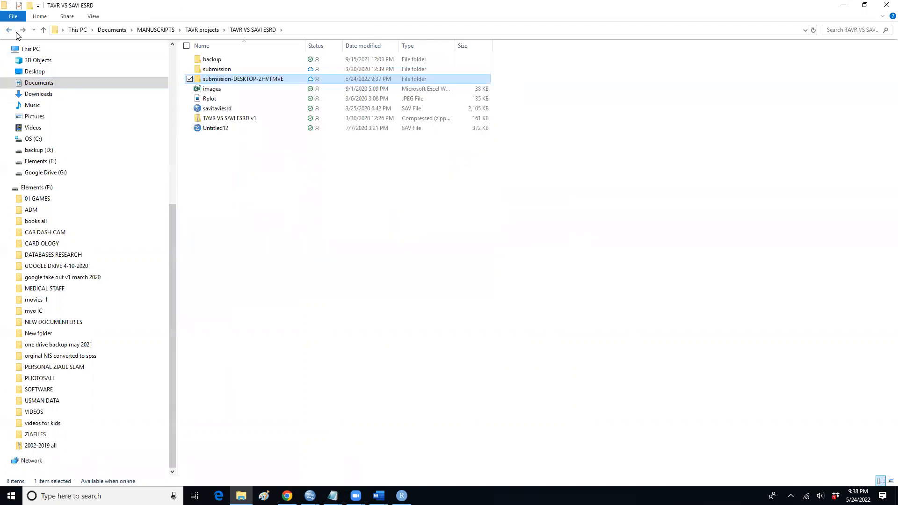
left_click(9, 30)
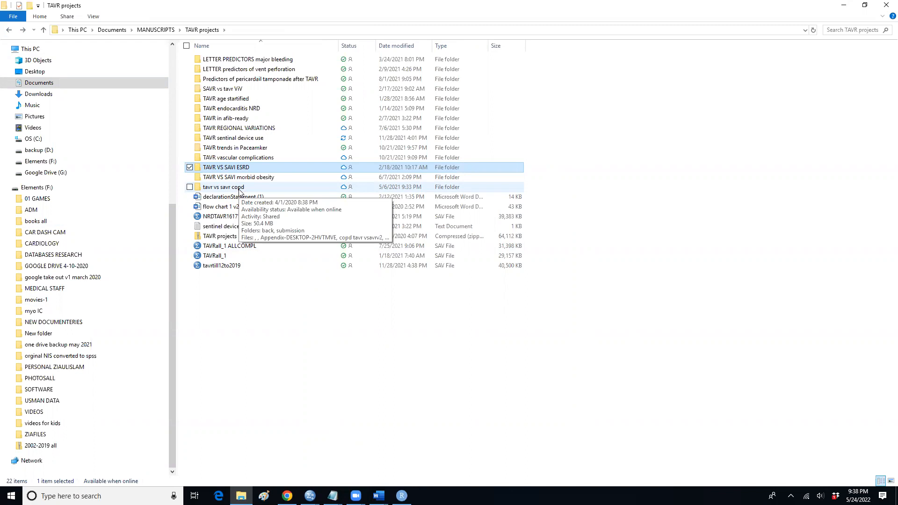
left_click(158, 29)
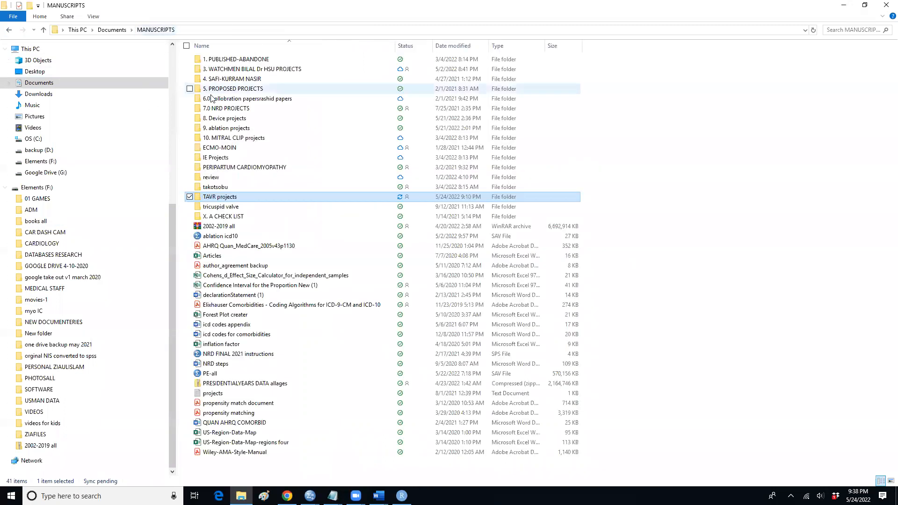
- Open the mor workbook from the 5.0 watchman region folder inside the watchman projects folder
double_click(239, 71)
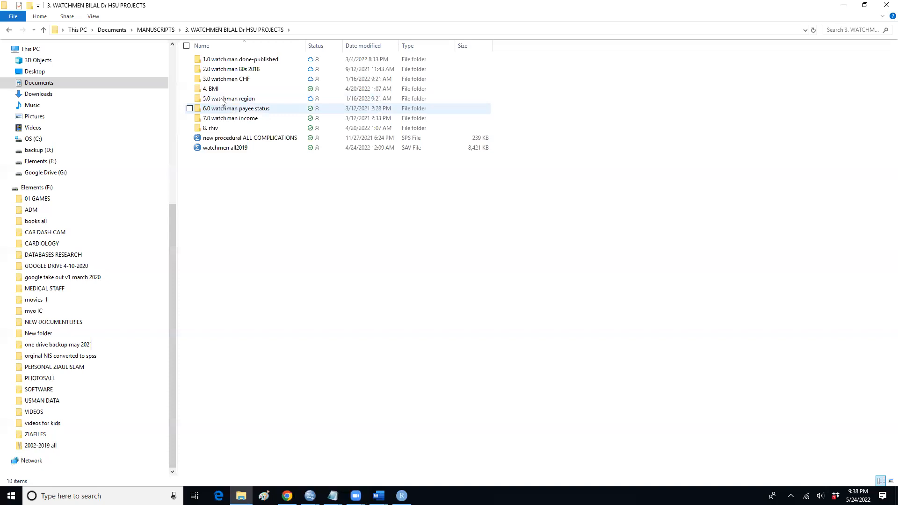
double_click(222, 99)
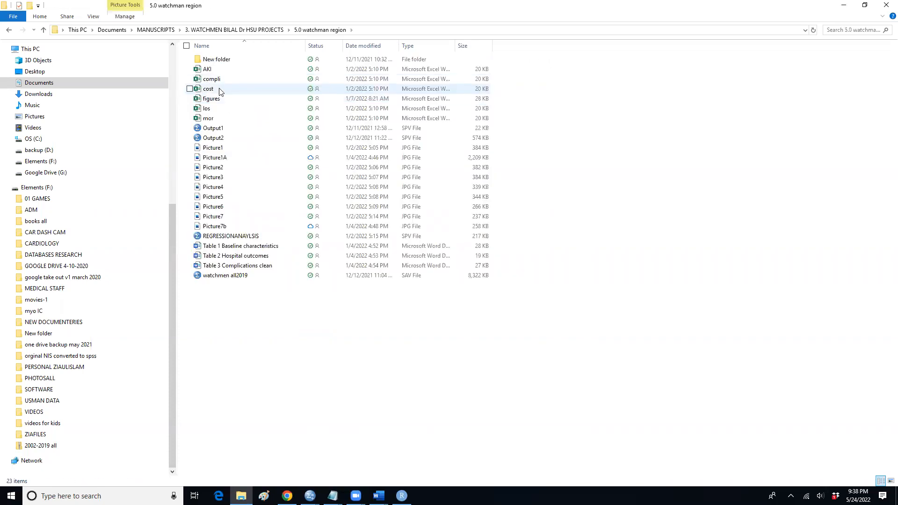
double_click(214, 121)
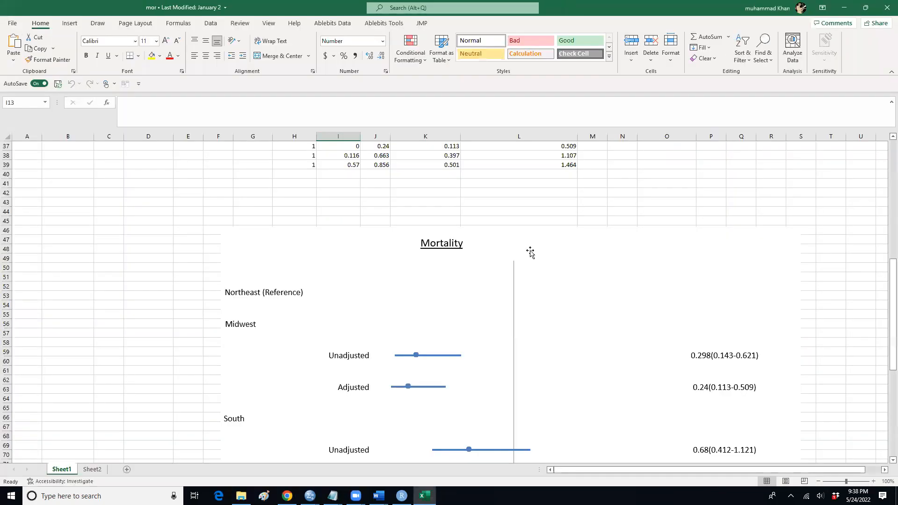
- Examine the Mortality forest plot by region and the odds ratio and confidence interval table that feeds it on Sheet1
scroll(531, 251, "down", 6)
scroll(412, 309, "down", 8)
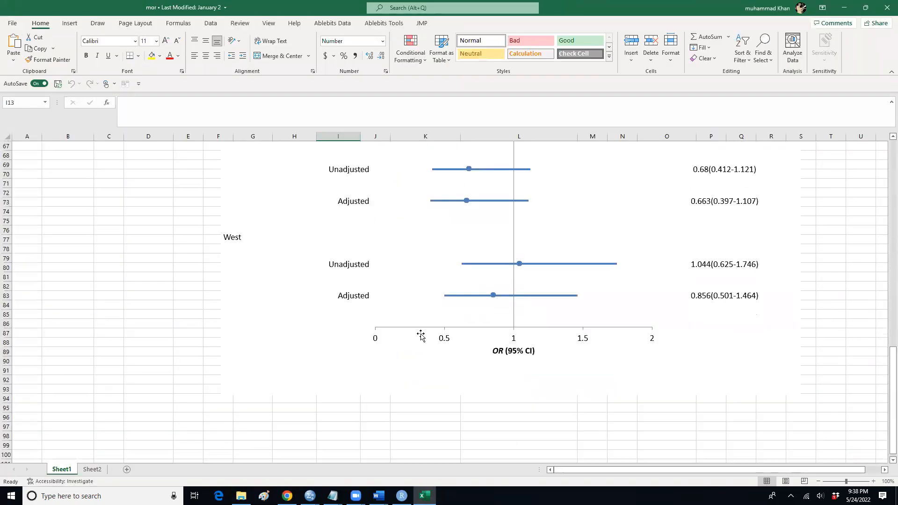
scroll(510, 336, "up", 17)
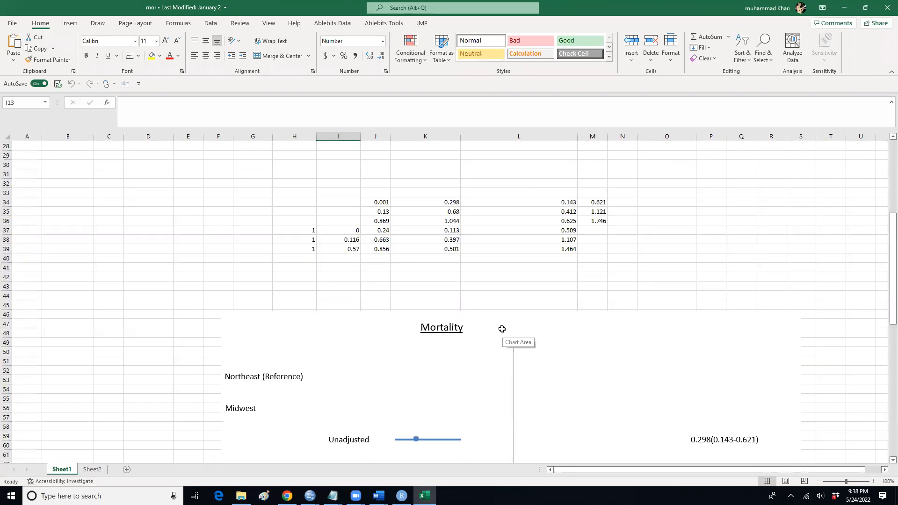
scroll(503, 330, "down", 13)
scroll(500, 332, "up", 6)
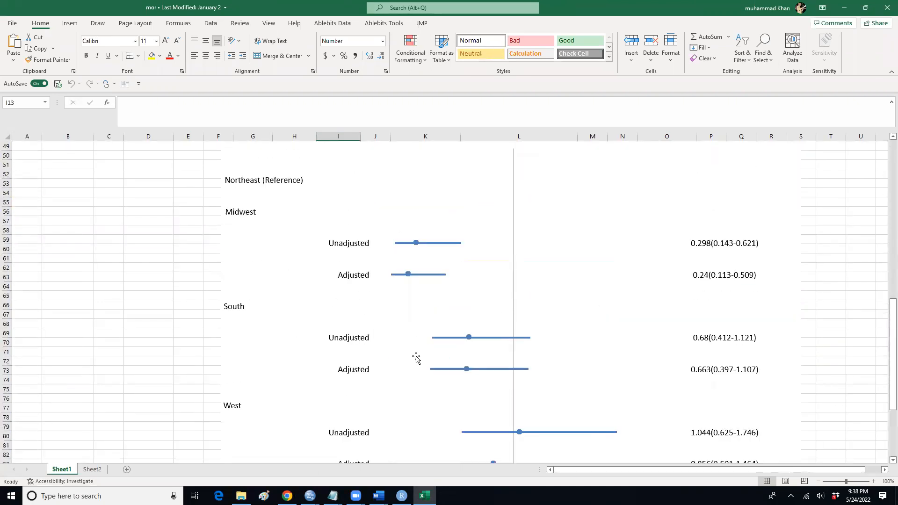
scroll(467, 351, "up", 16)
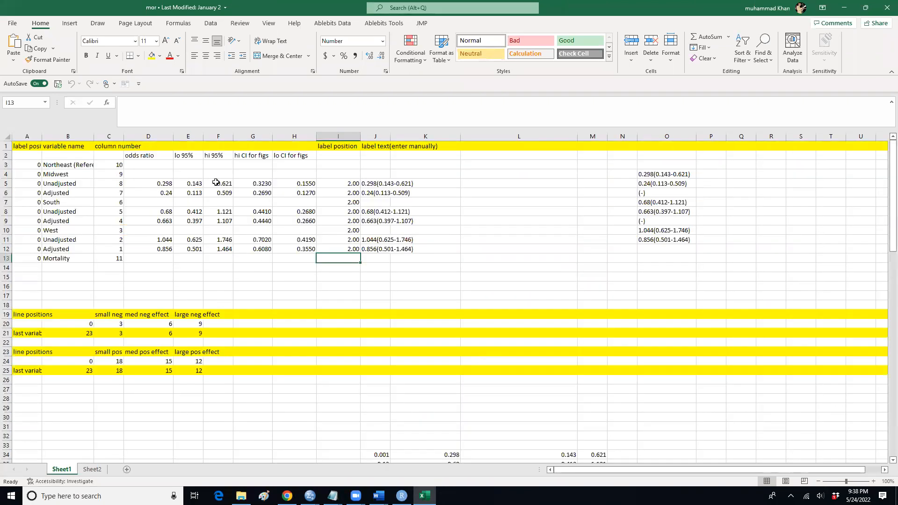
scroll(274, 252, "down", 9)
scroll(277, 254, "down", 15)
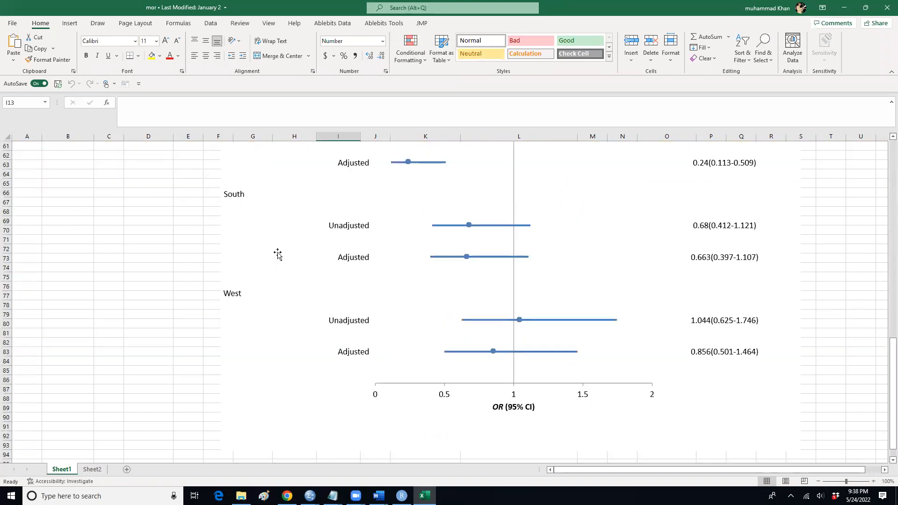
scroll(304, 248, "up", 4)
scroll(372, 222, "up", 15)
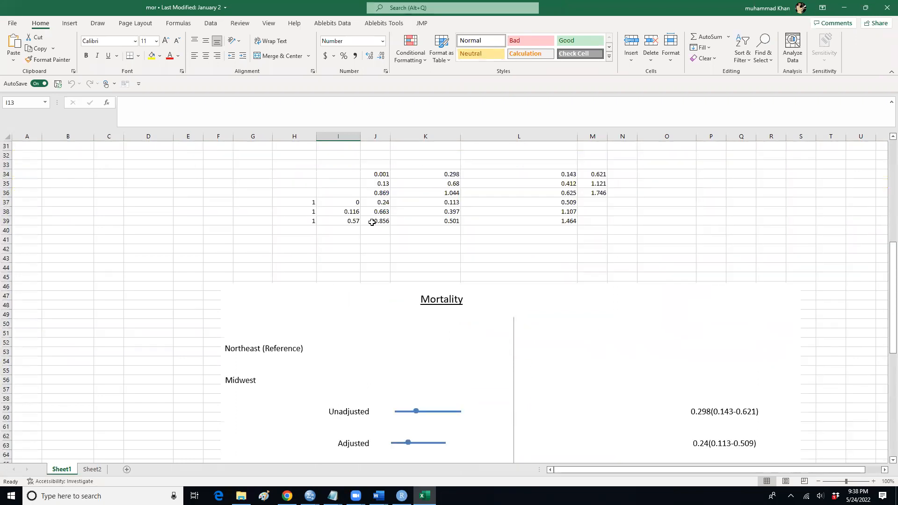
scroll(359, 207, "up", 5)
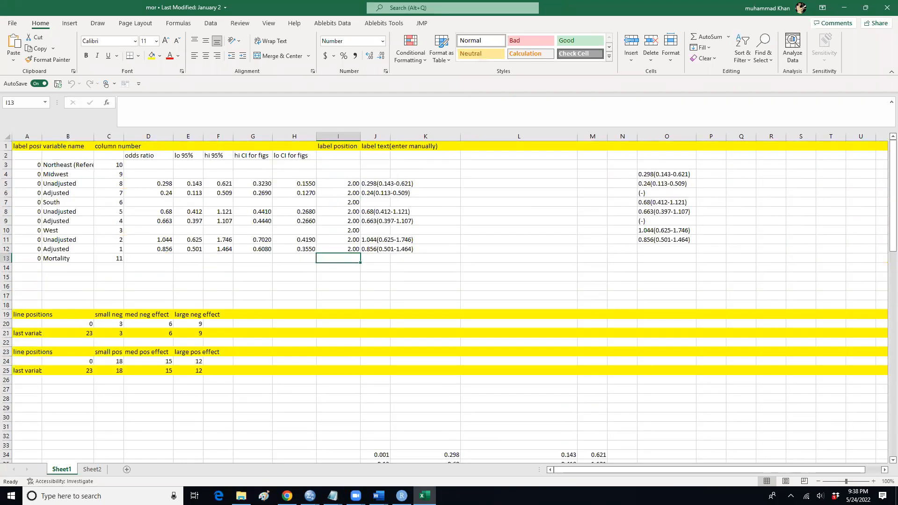
- Switch back to File Explorer and go up through MANUSCRIPTS to the Documents folder
left_click(241, 496)
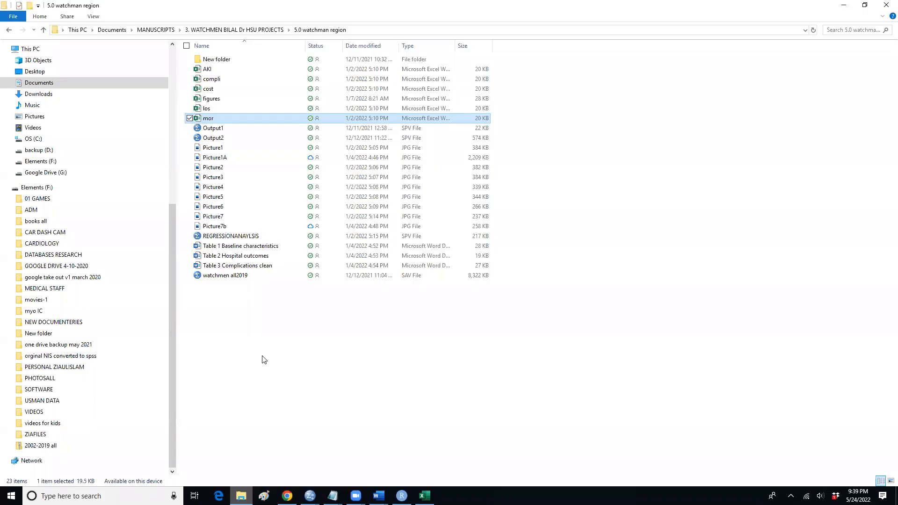
left_click(156, 30)
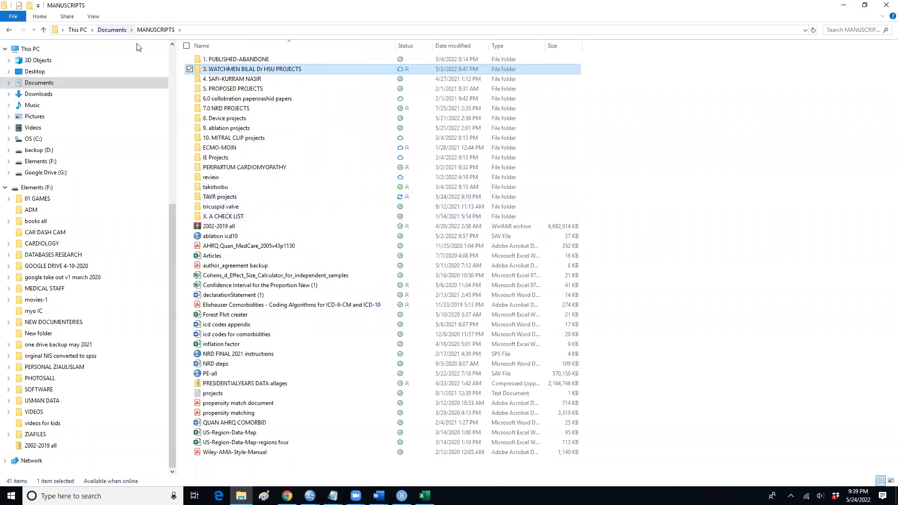
left_click(112, 30)
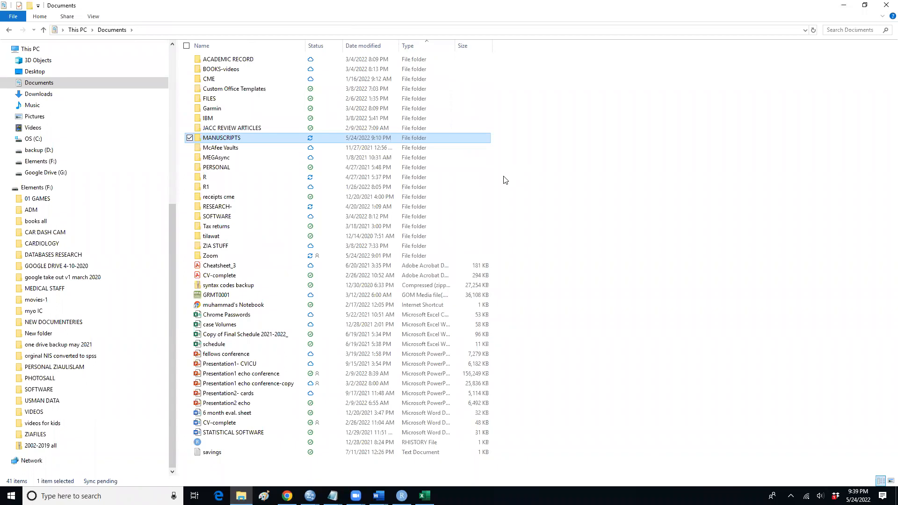
- Switch to Chrome to view the heart failure codes in the HCUP I10_Formats.txt list, and return to File Explorer
left_click(287, 496)
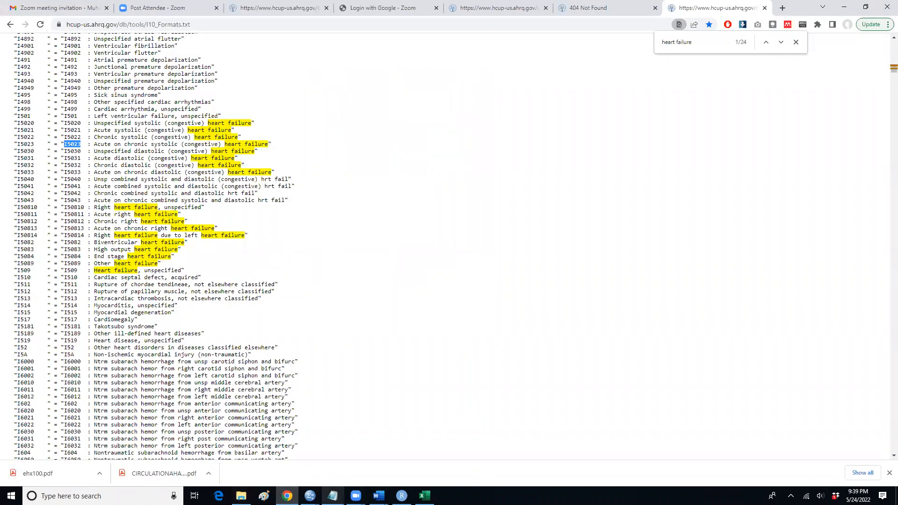
left_click(309, 496)
left_click(288, 496)
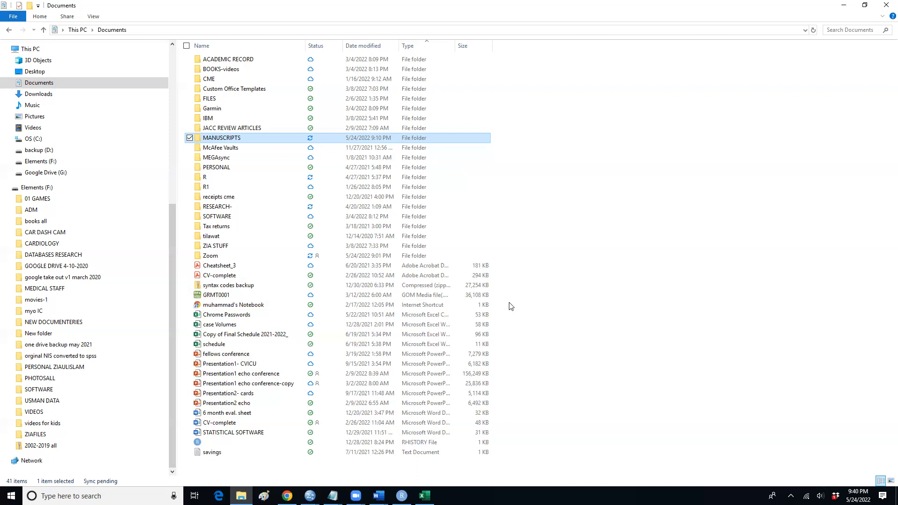
- Open the MANUSCRIPTS folder in Documents and look over its project folders and reference files
left_click(221, 227)
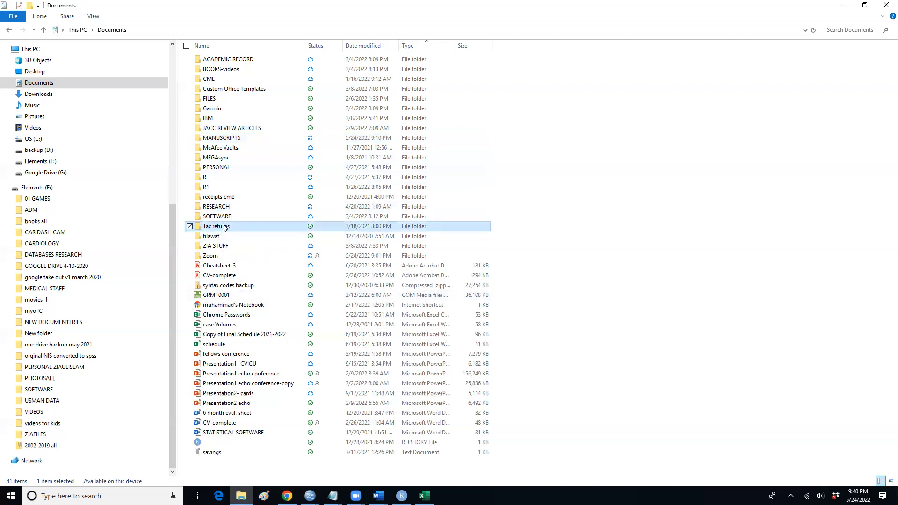
double_click(228, 139)
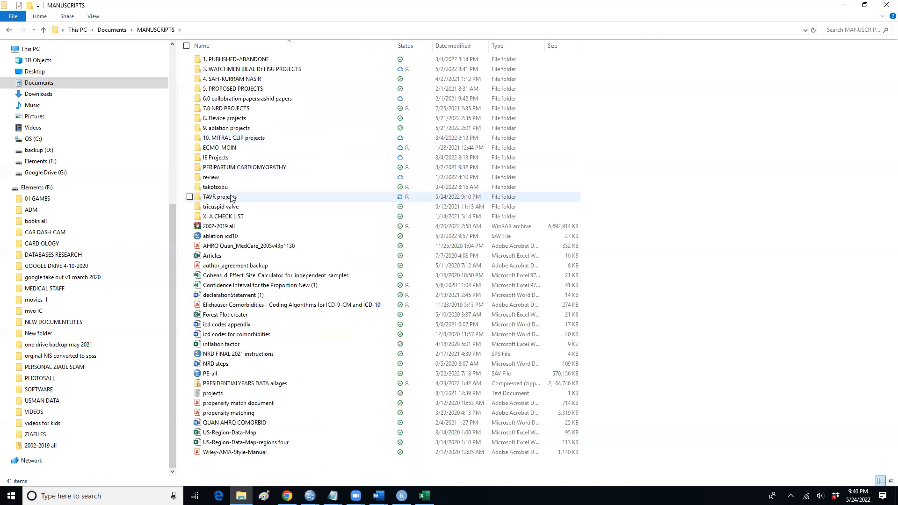
mouse_move(231, 198)
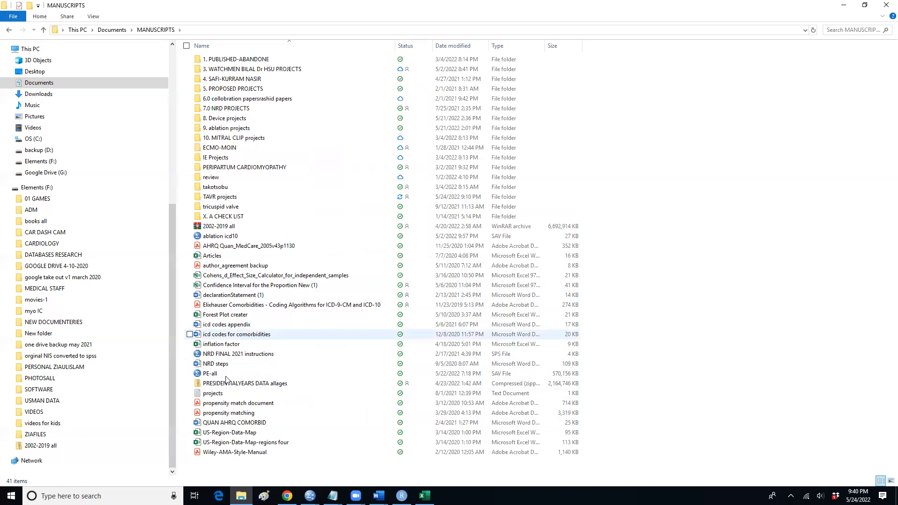
mouse_move(224, 349)
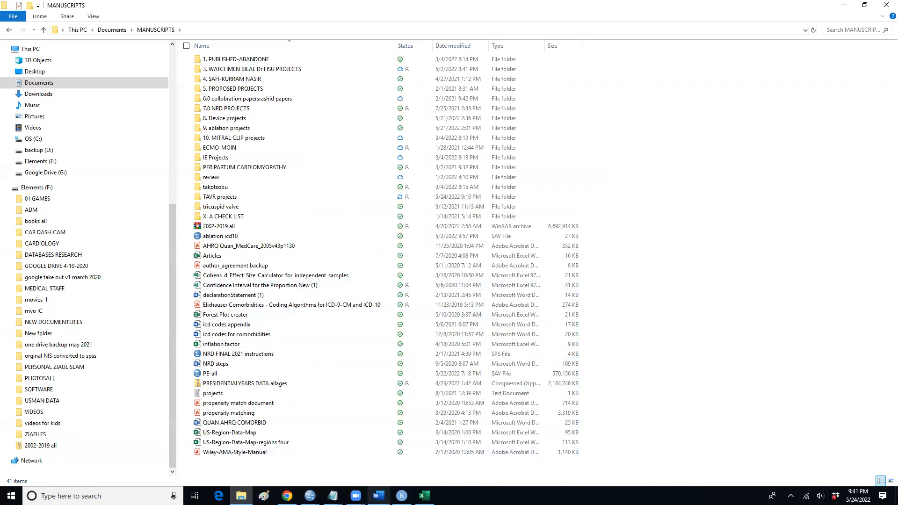
- Switch to the Syntax2 window in SPSS to view the compute chf template, and bring up the other open SPSS windows
left_click(310, 495)
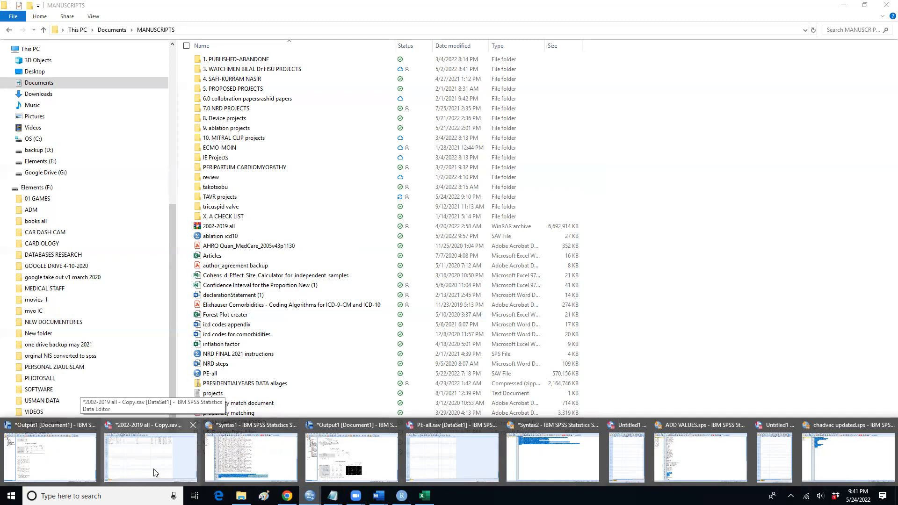
left_click(555, 448)
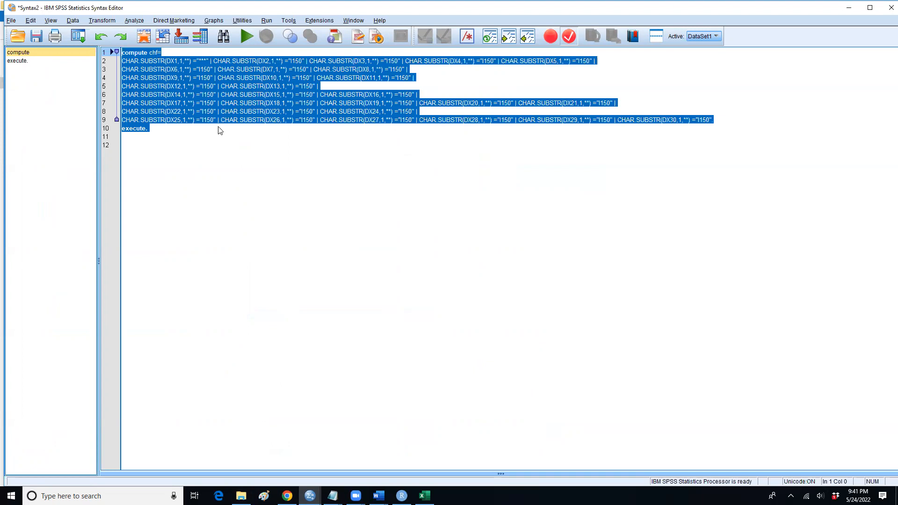
left_click(310, 496)
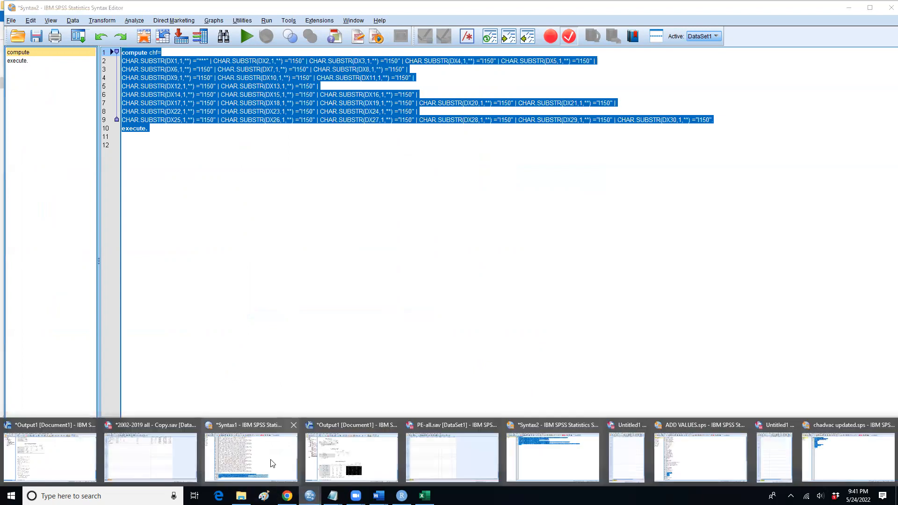